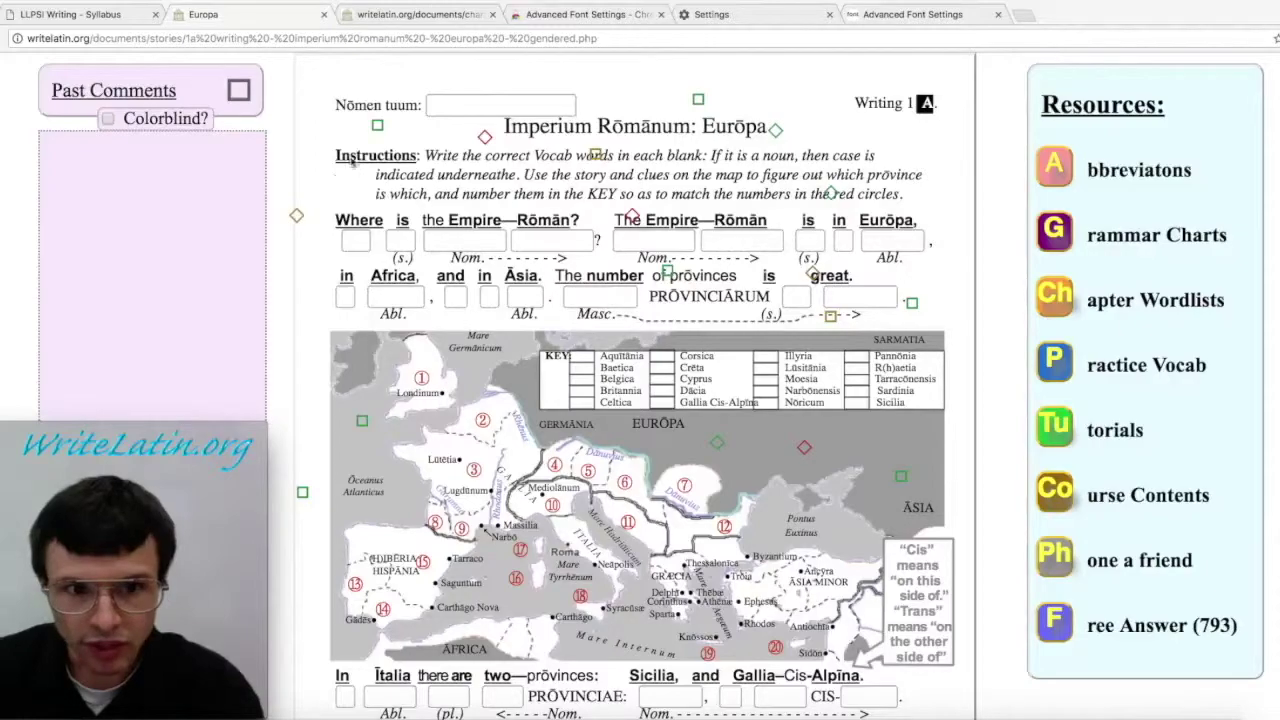
# Step: Open the comment at the green marker above Instructions and draft the reply "Hey dude!" to it without an image
pyautogui.click(381, 125)
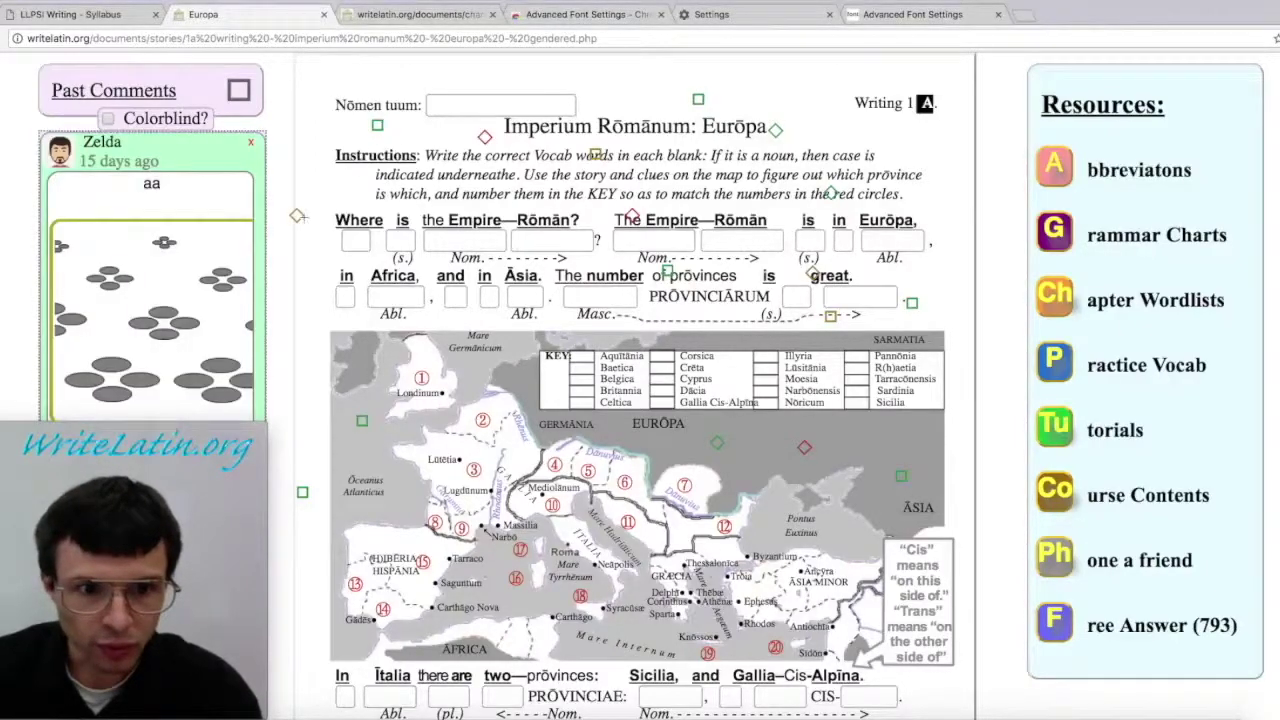
pyautogui.scroll(-4, 166, 291)
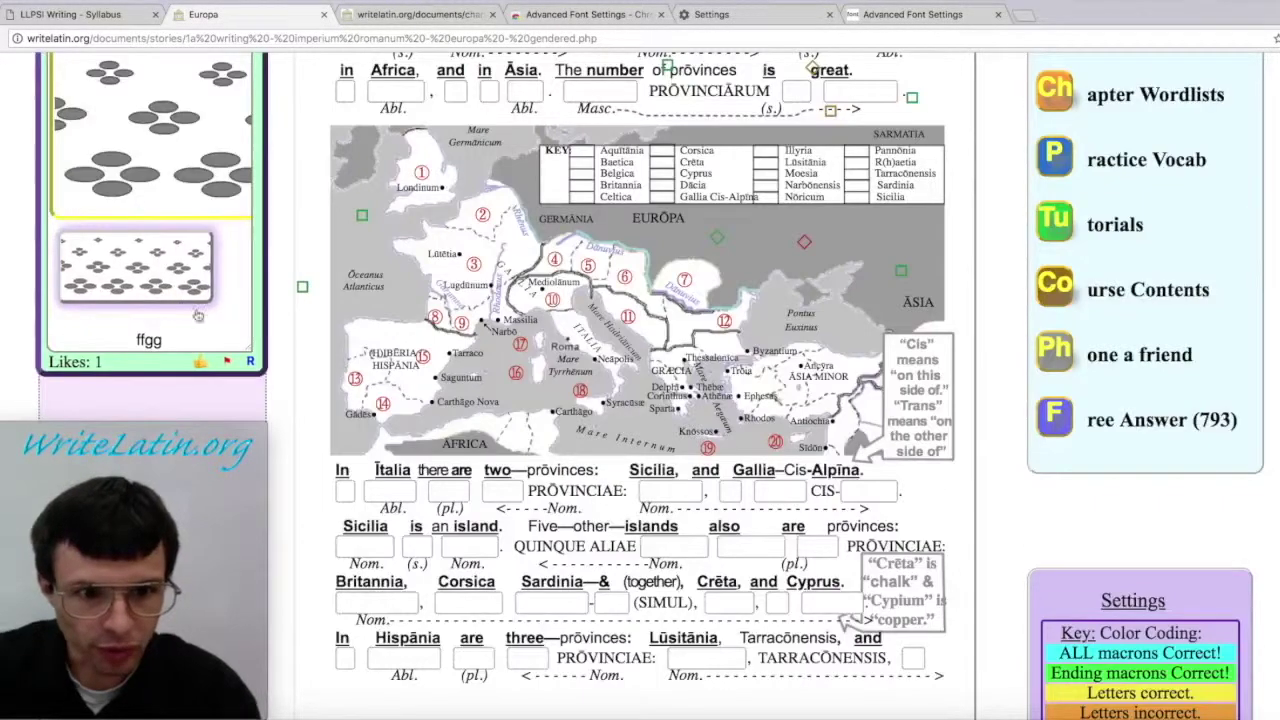
pyautogui.click(250, 361)
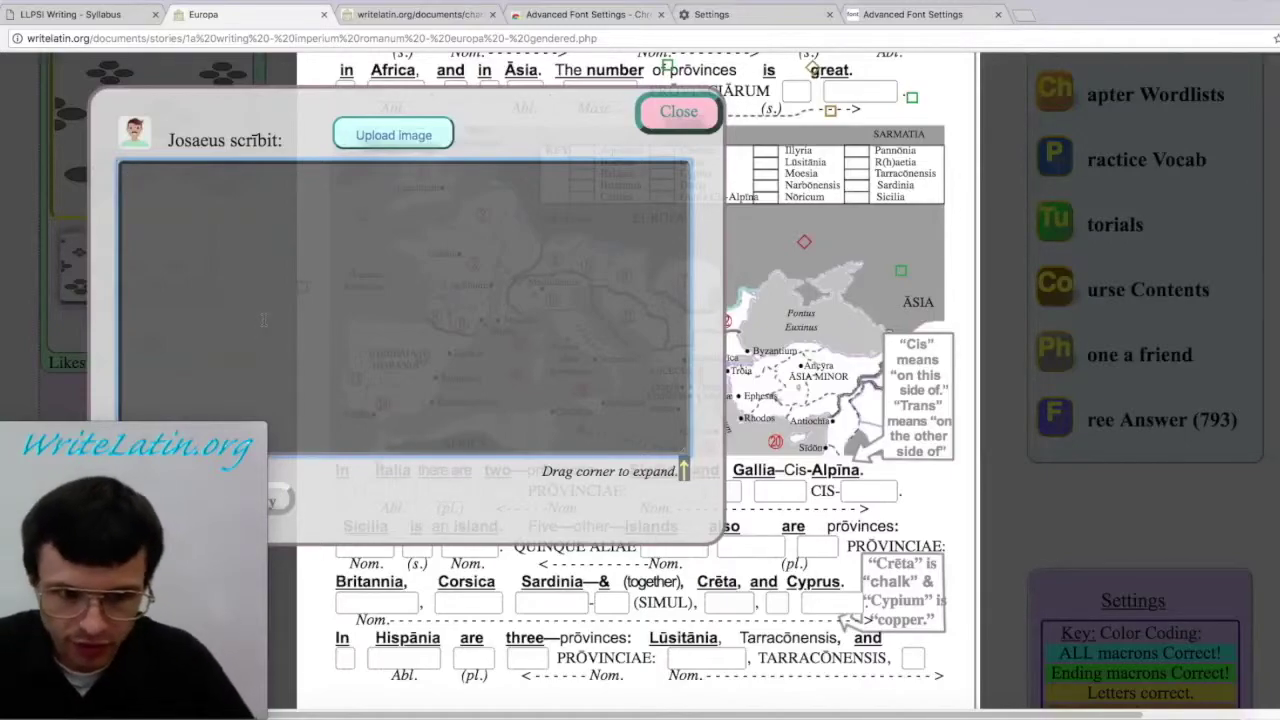
pyautogui.write('Hey dude!')
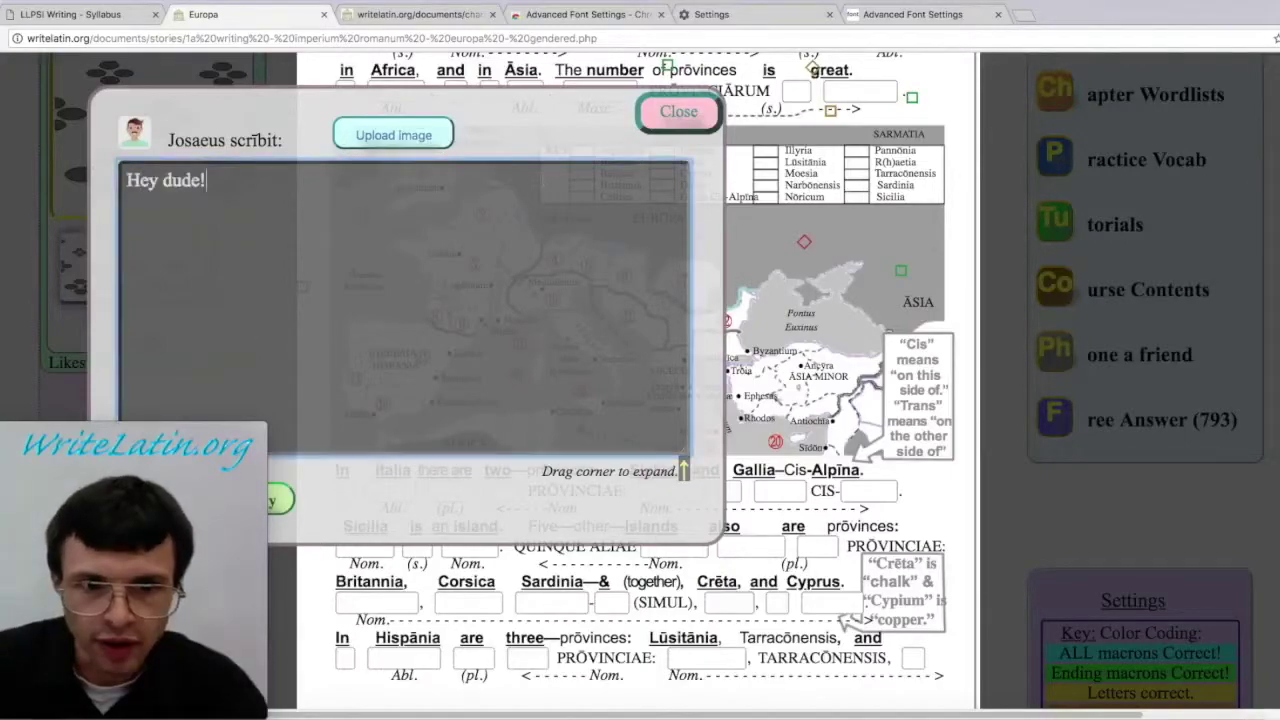
pyautogui.click(430, 139)
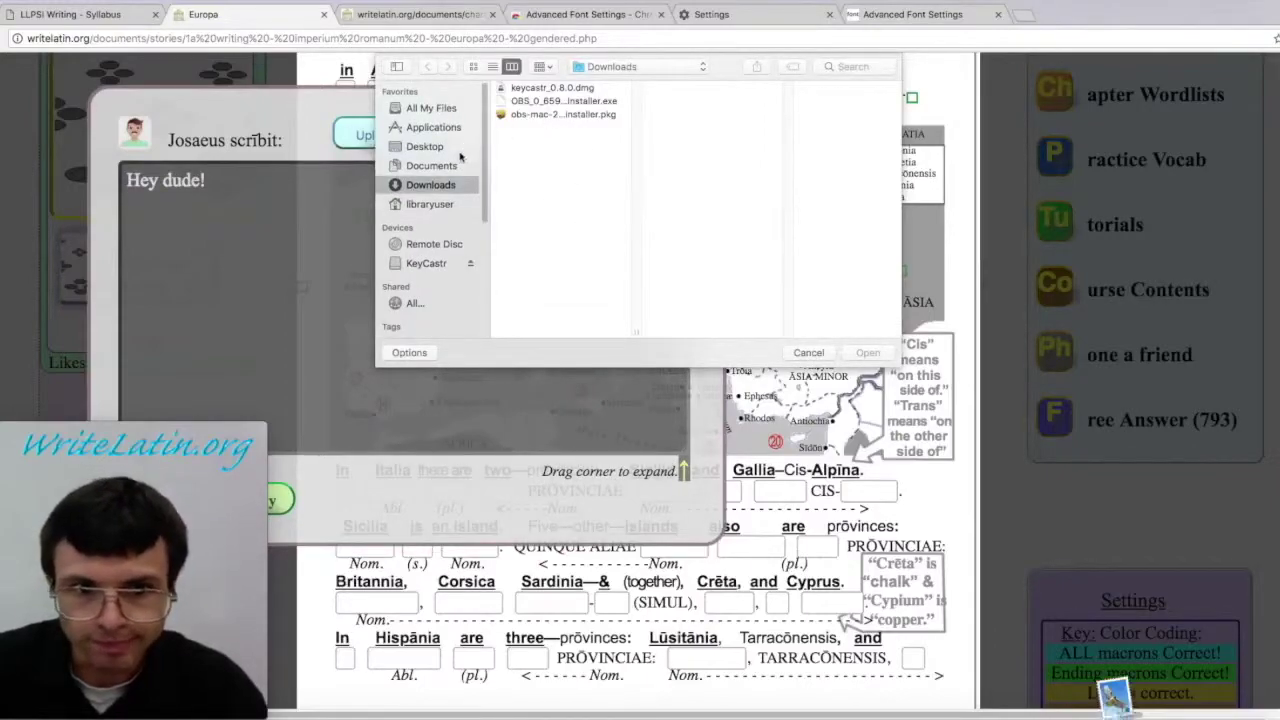
pyautogui.click(816, 350)
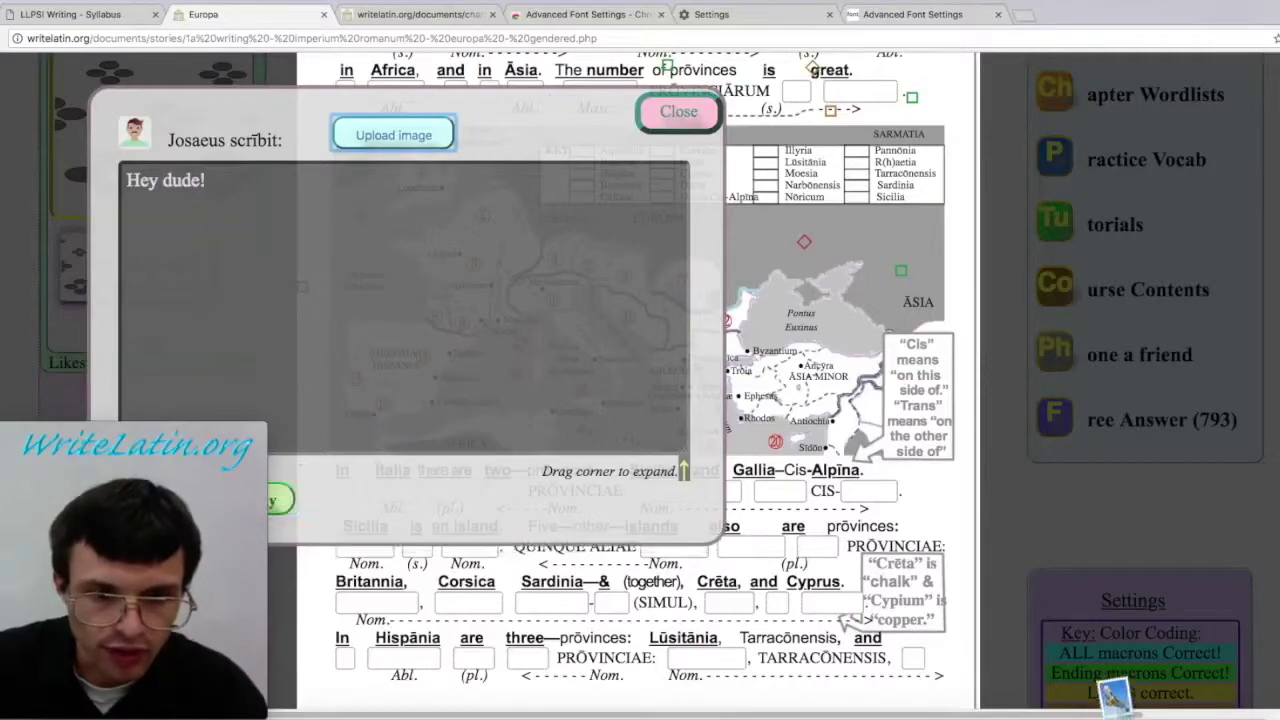
# Step: Try the reply types Leave Comment, Ask Question and Critique/Criticize on the drafted reply
pyautogui.moveTo(218, 476)
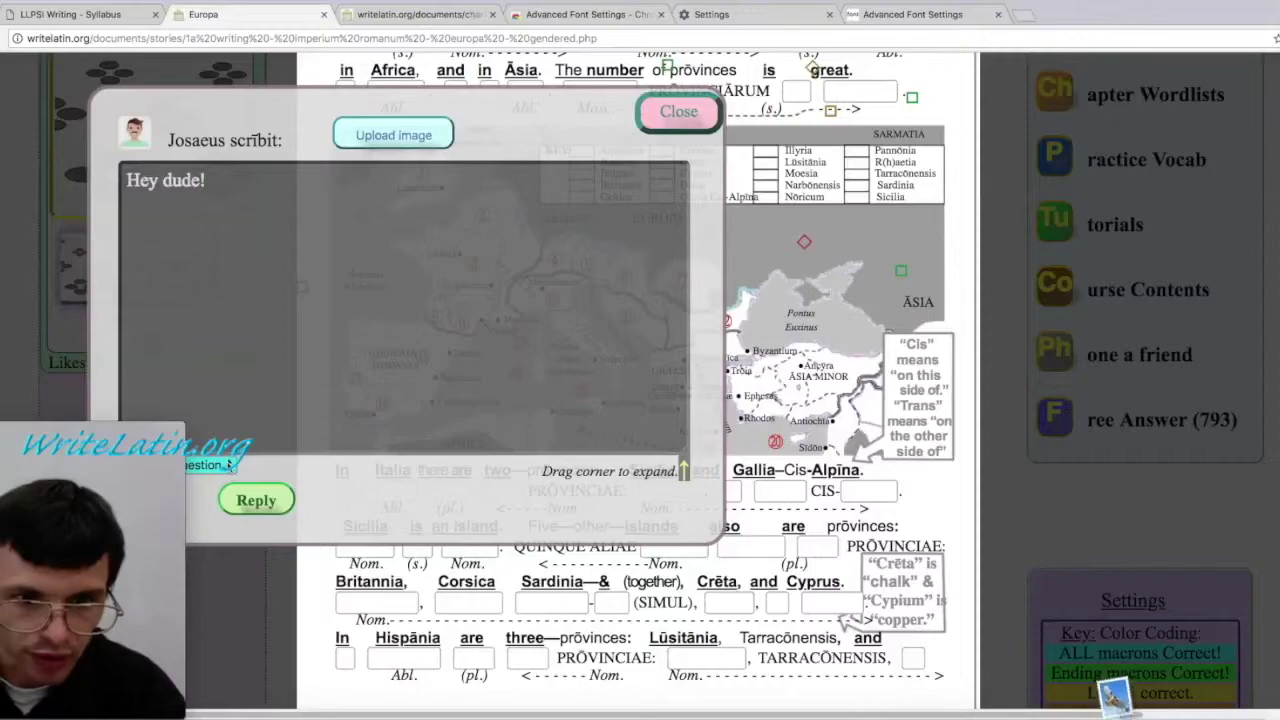
pyautogui.click(229, 466)
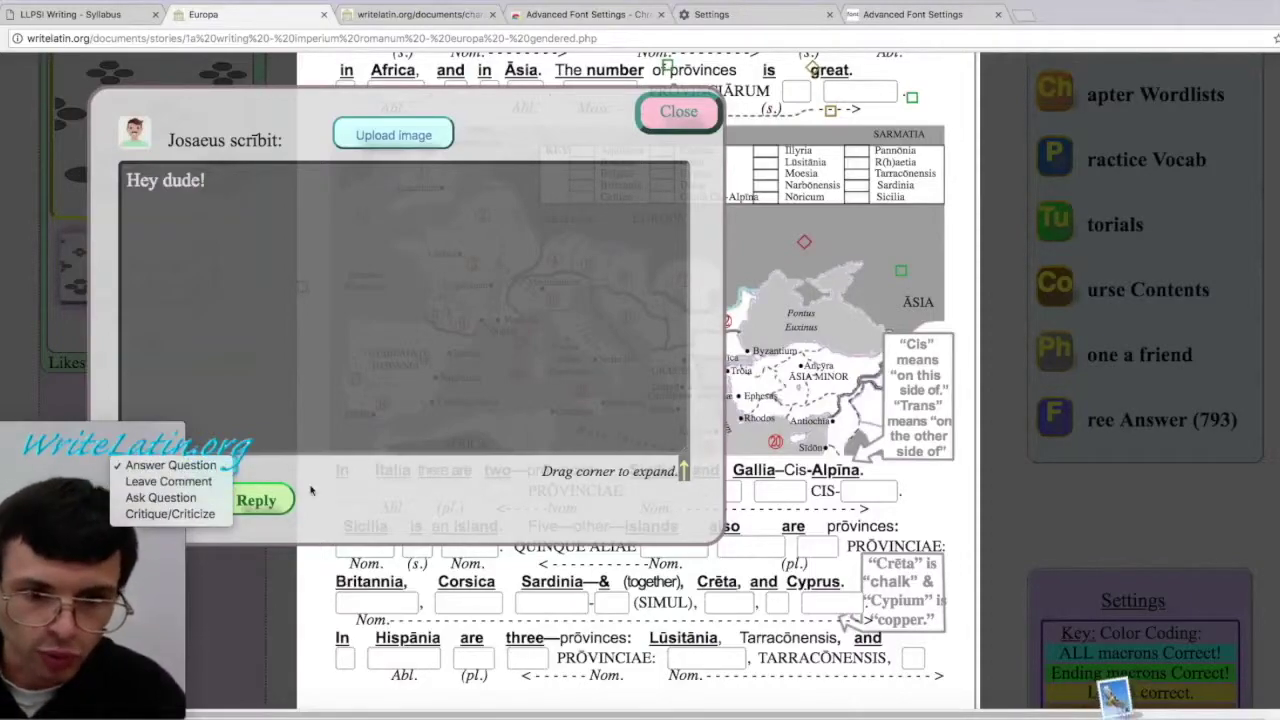
pyautogui.click(220, 465)
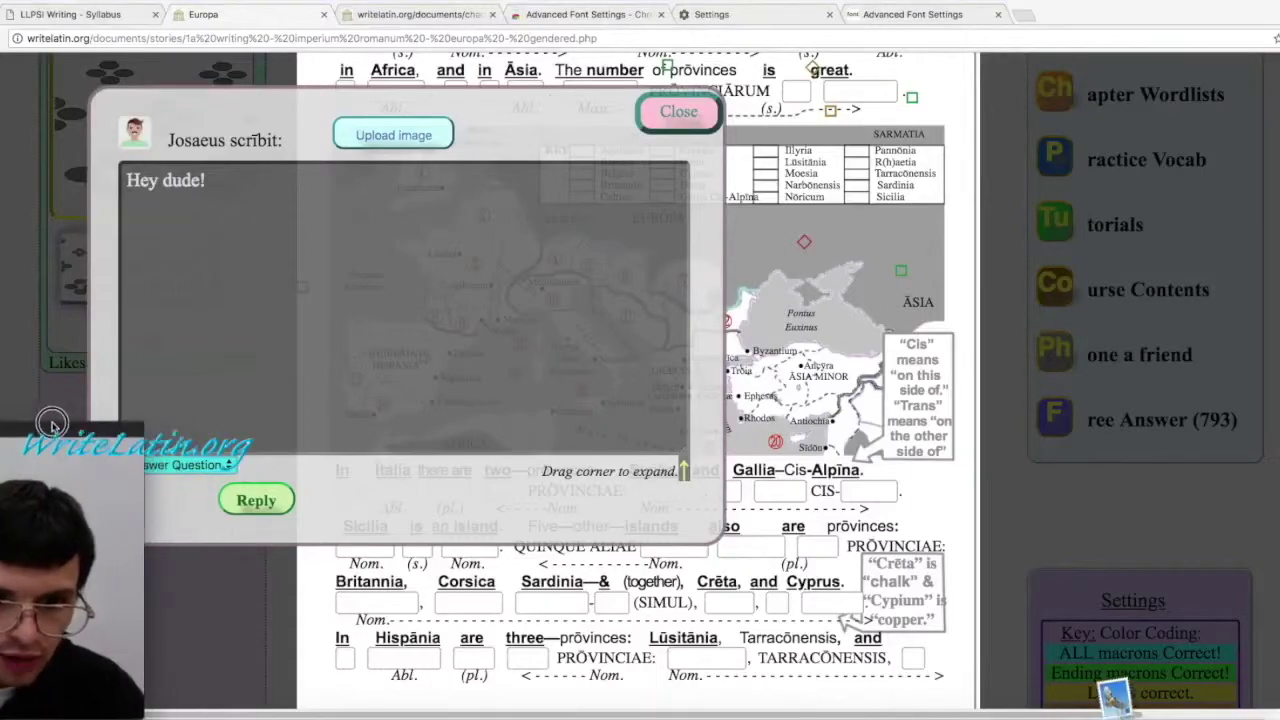
pyautogui.click(225, 465)
pyautogui.click(222, 481)
pyautogui.click(226, 466)
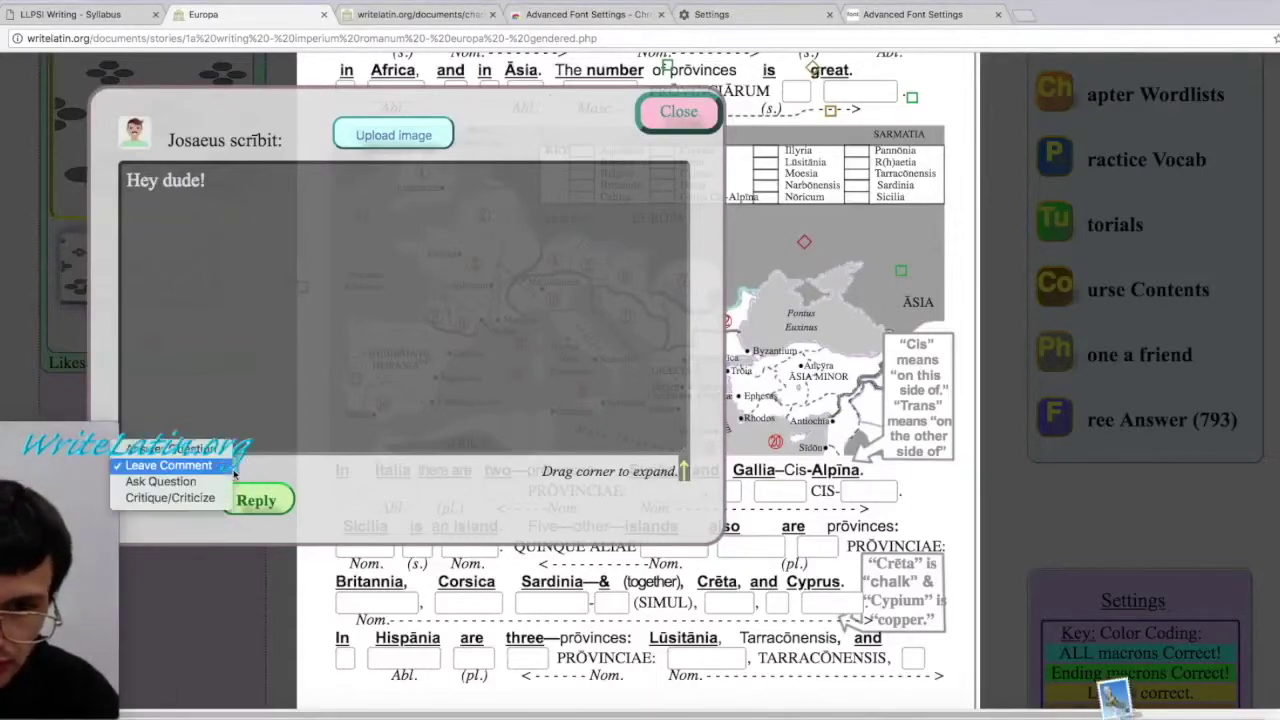
pyautogui.press('Escape')
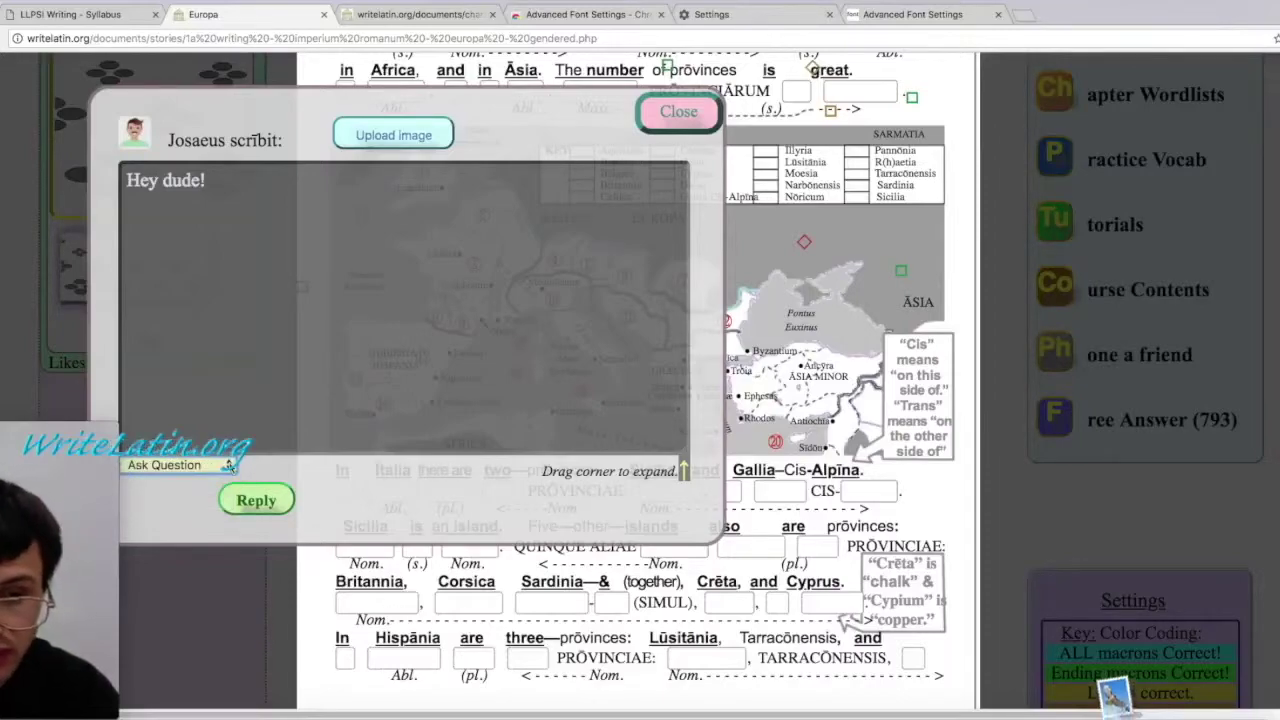
pyautogui.press('space')
pyautogui.click(226, 483)
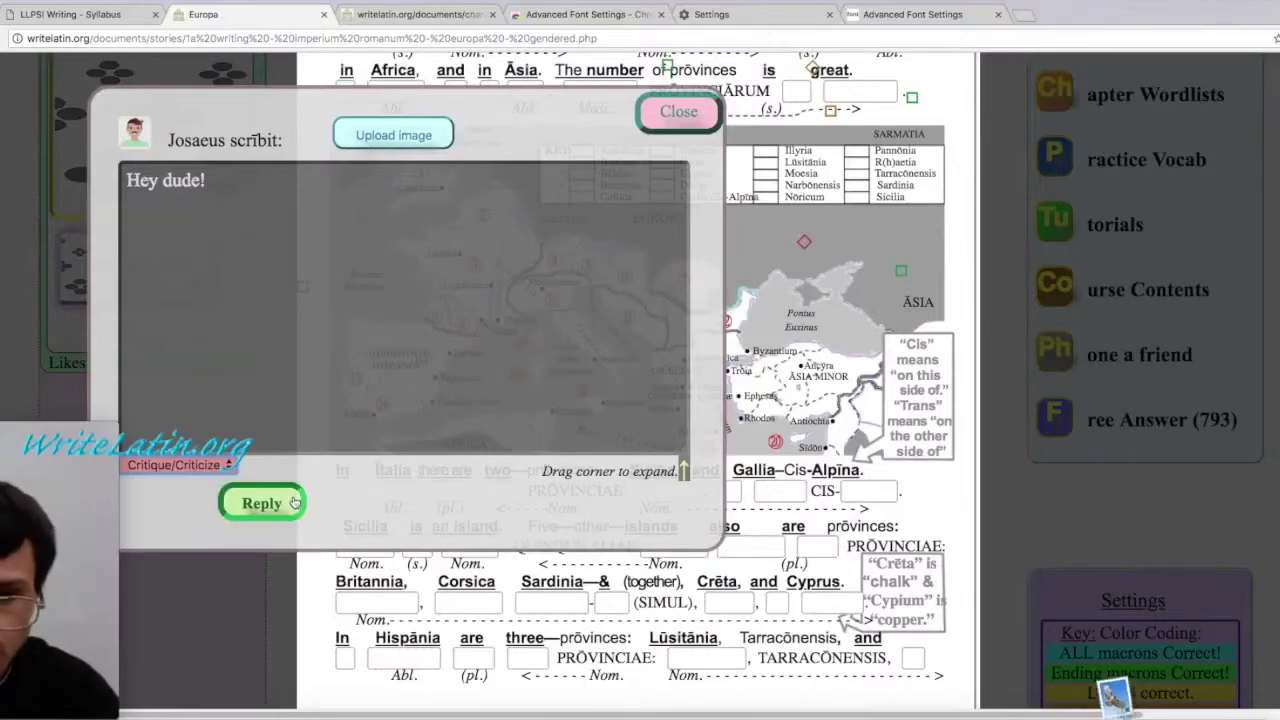
# Step: Set the reply type to Leave Comment and post the reply
pyautogui.click(218, 468)
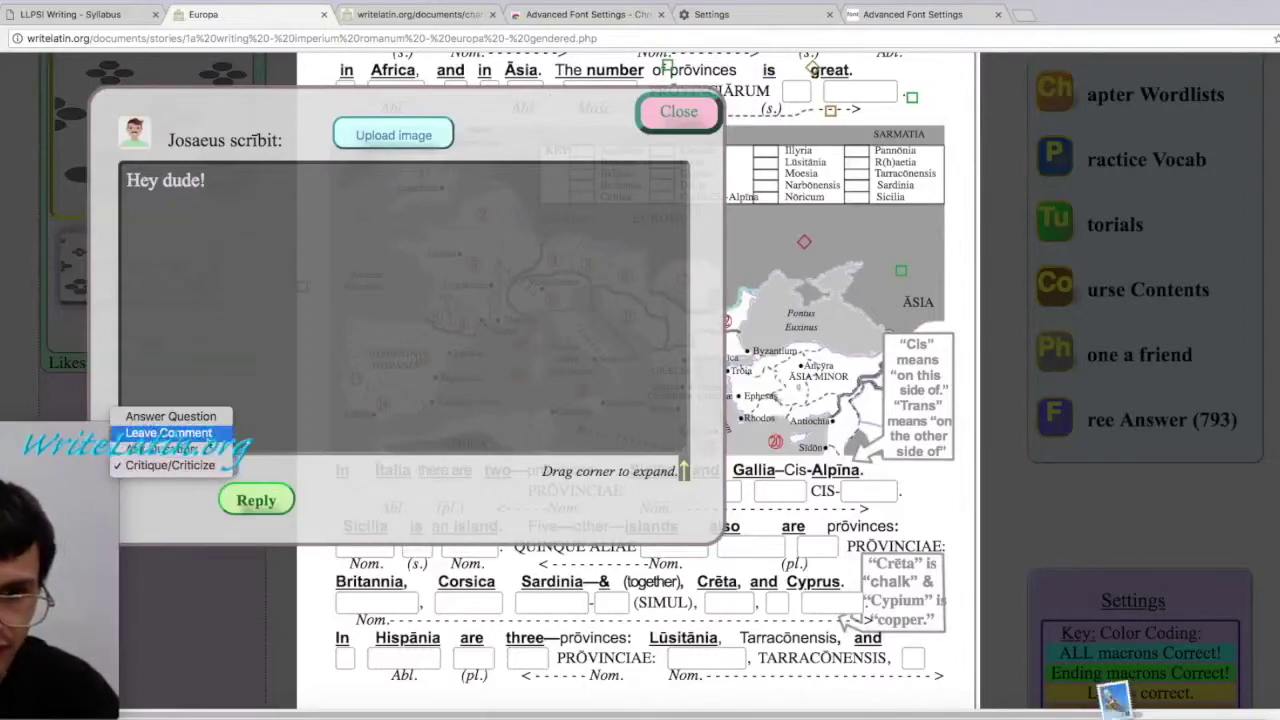
pyautogui.click(205, 434)
pyautogui.click(278, 510)
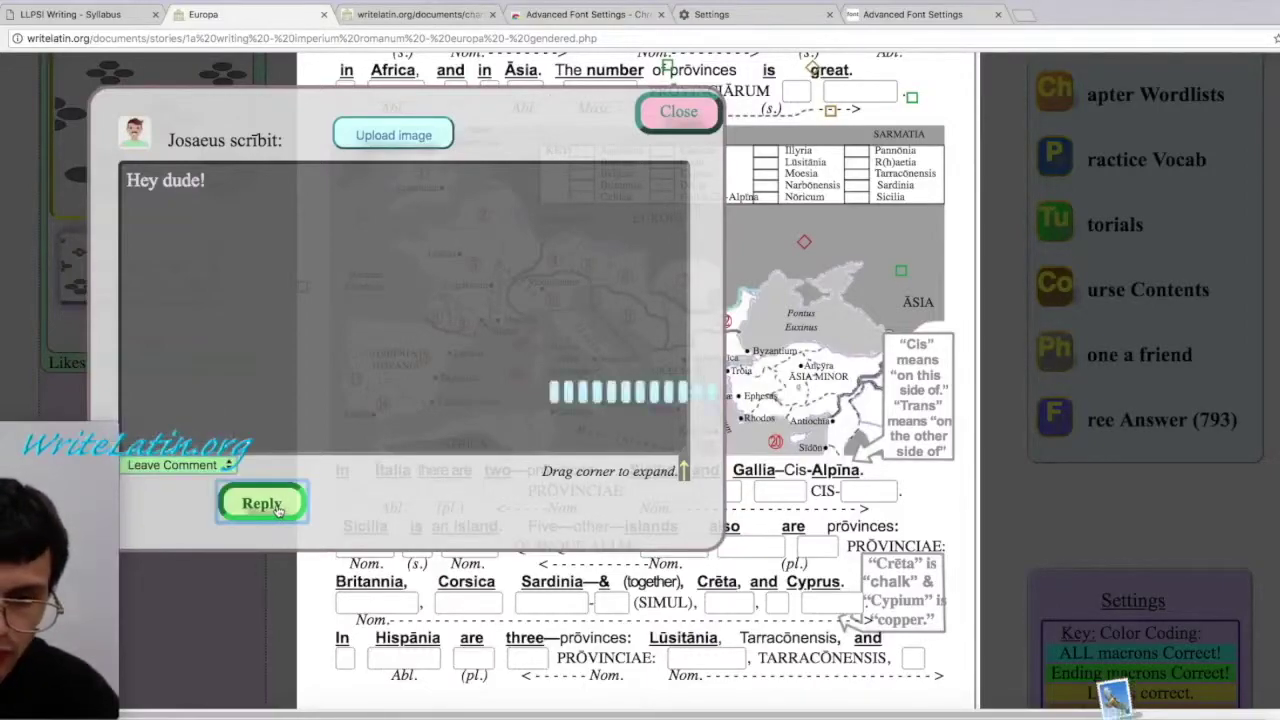
pyautogui.click(480, 436)
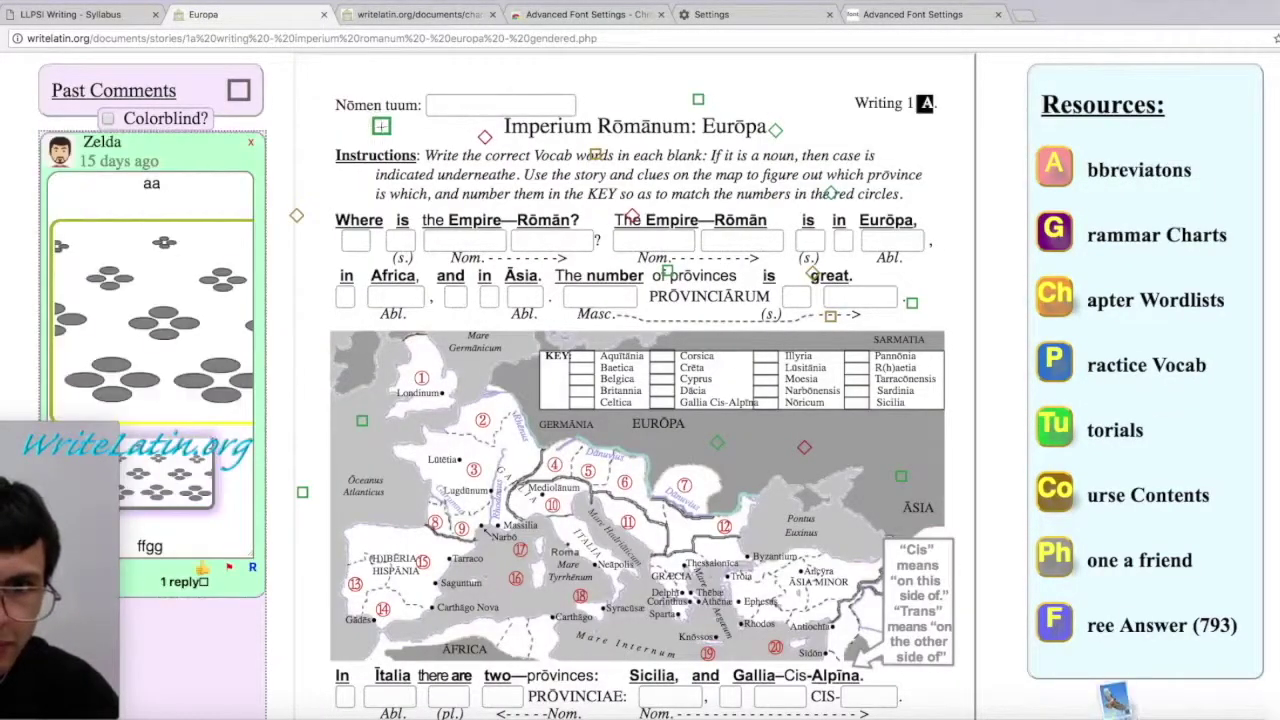
# Step: Expand the replies under the first comment to view the newly posted one, dismissing the status message
pyautogui.click(182, 583)
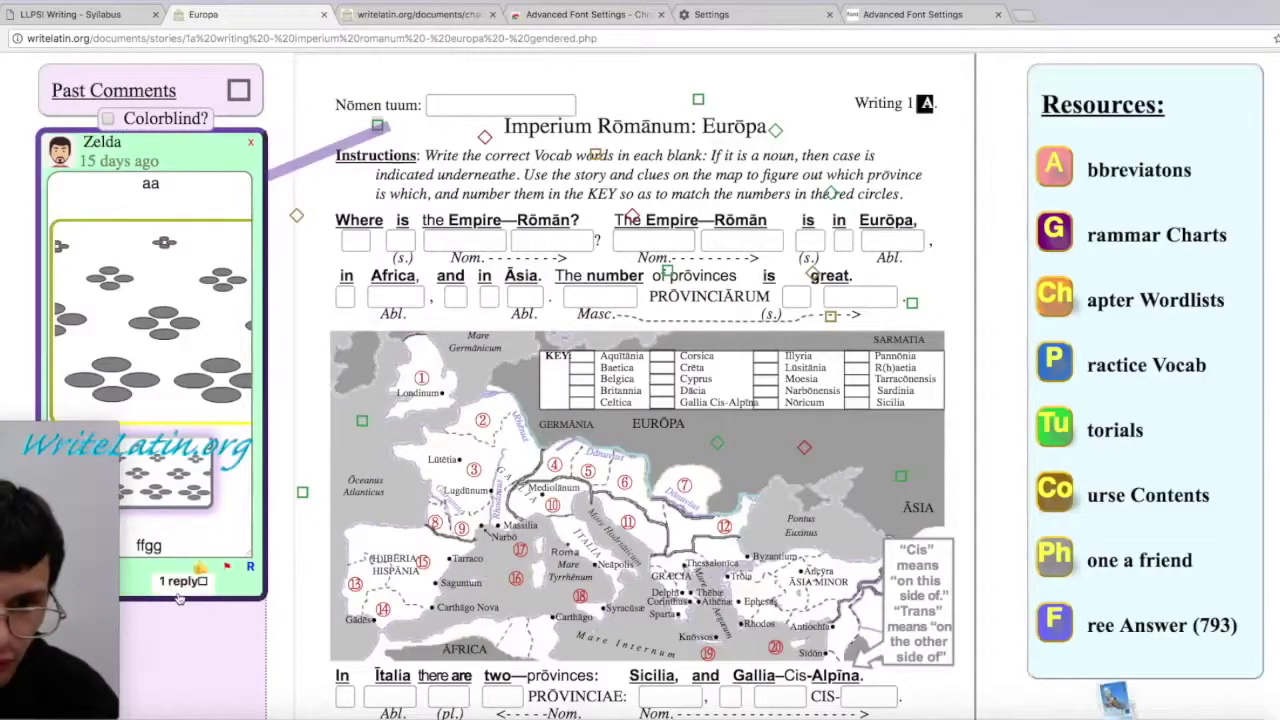
pyautogui.scroll(-5, 186, 578)
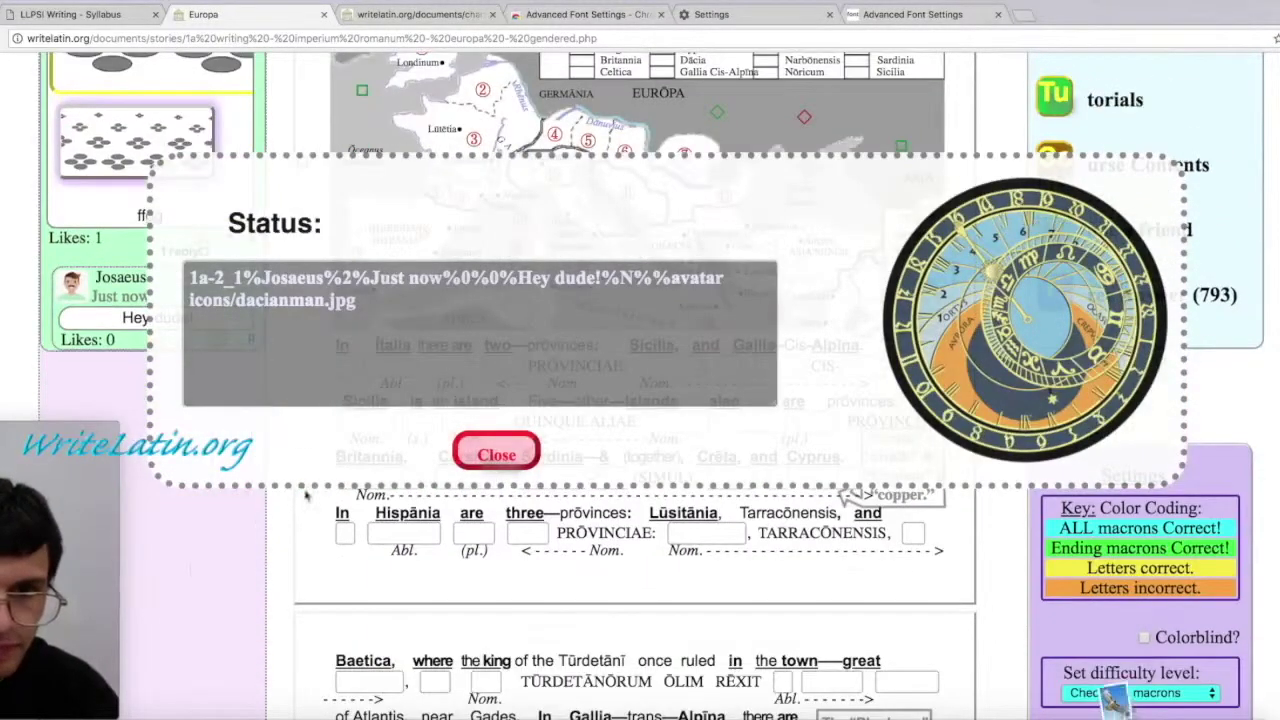
pyautogui.click(496, 453)
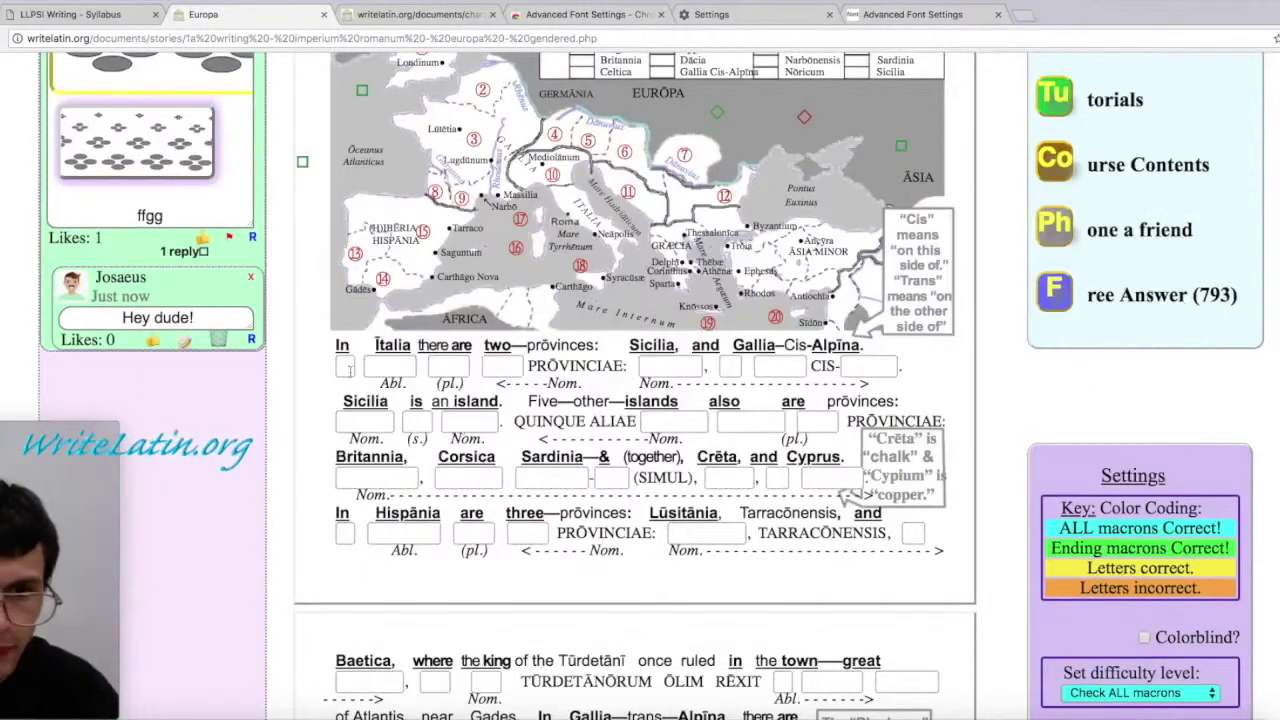
# Step: Try to edit the posted reply to read "Hey dude! New" and save it
pyautogui.click(222, 341)
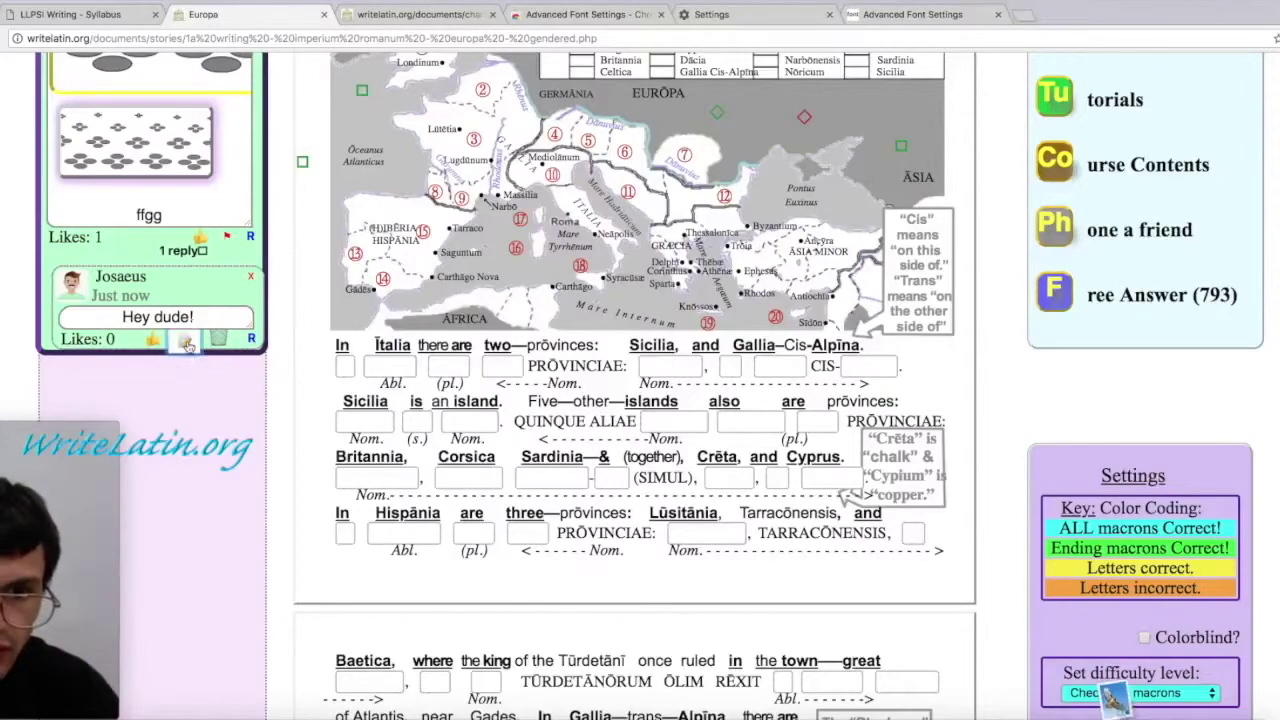
pyautogui.click(503, 460)
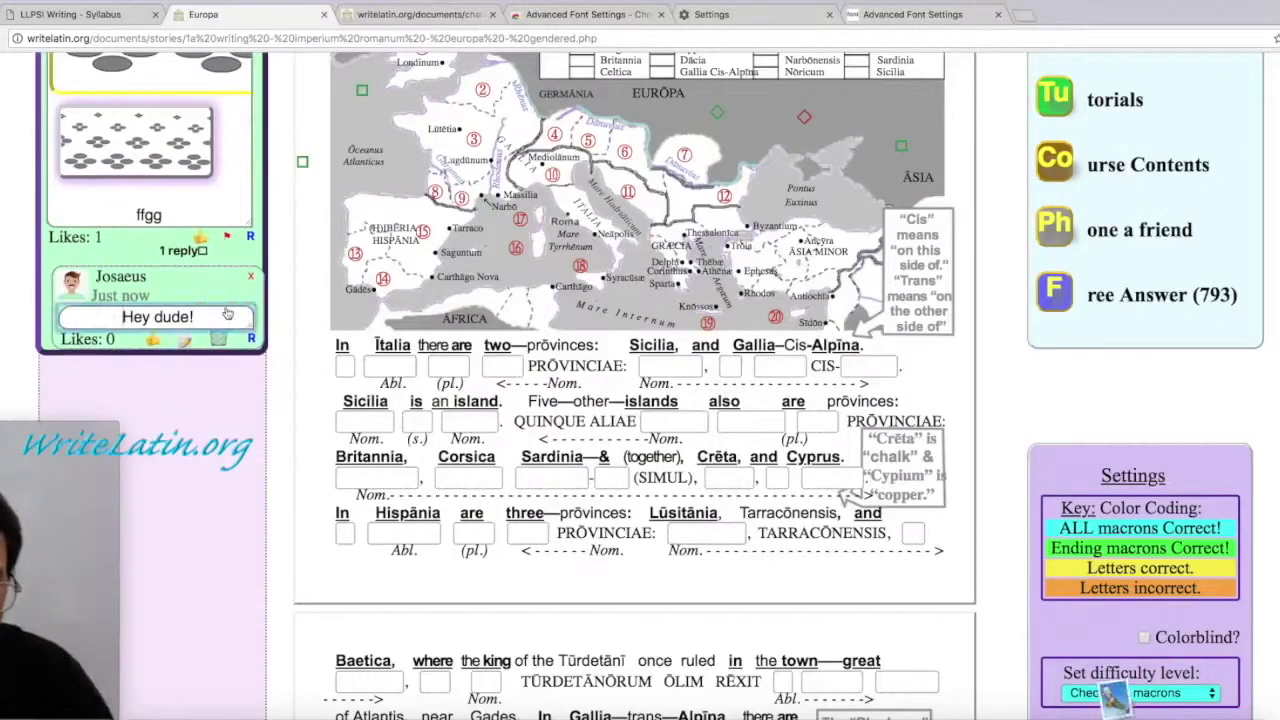
pyautogui.write('New')
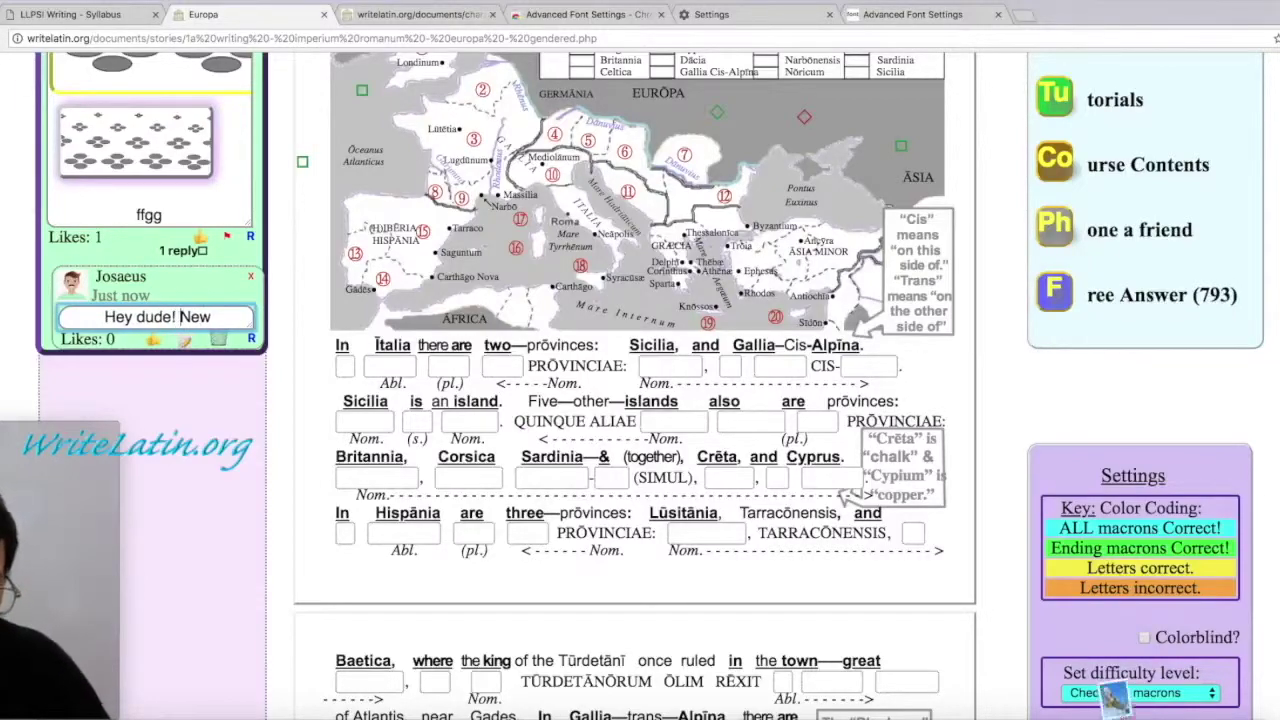
pyautogui.click(220, 339)
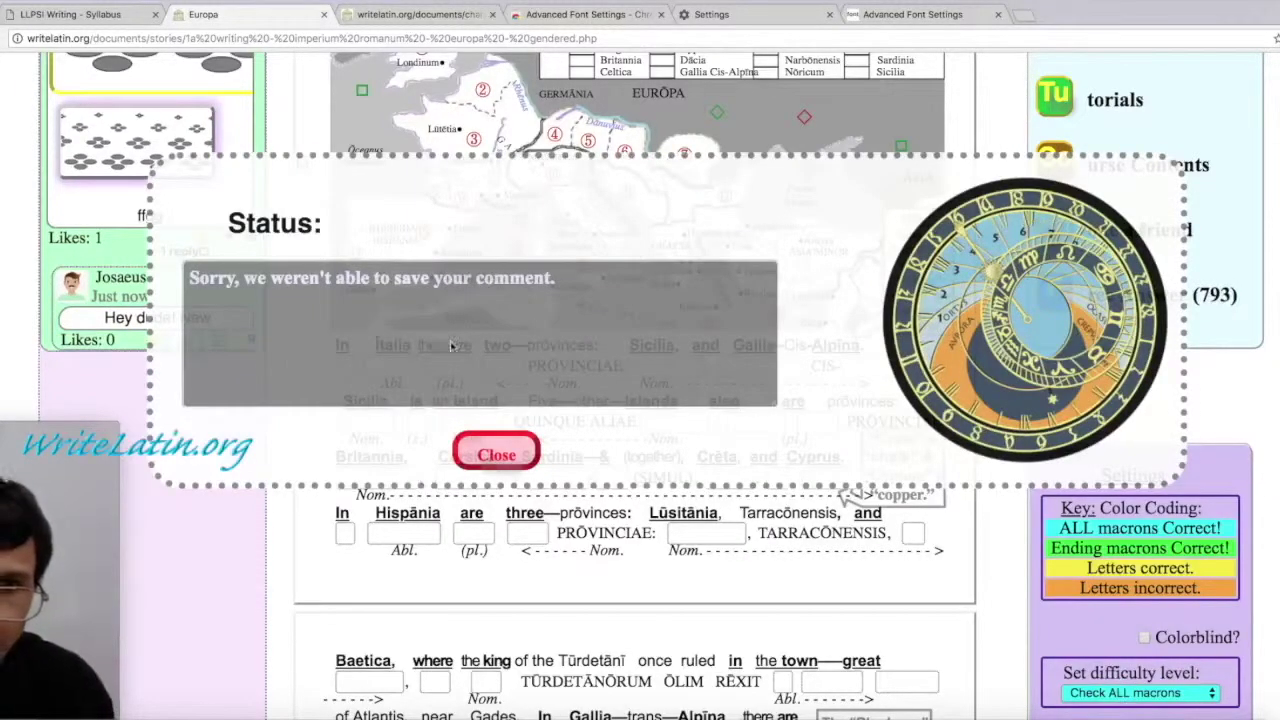
pyautogui.click(488, 450)
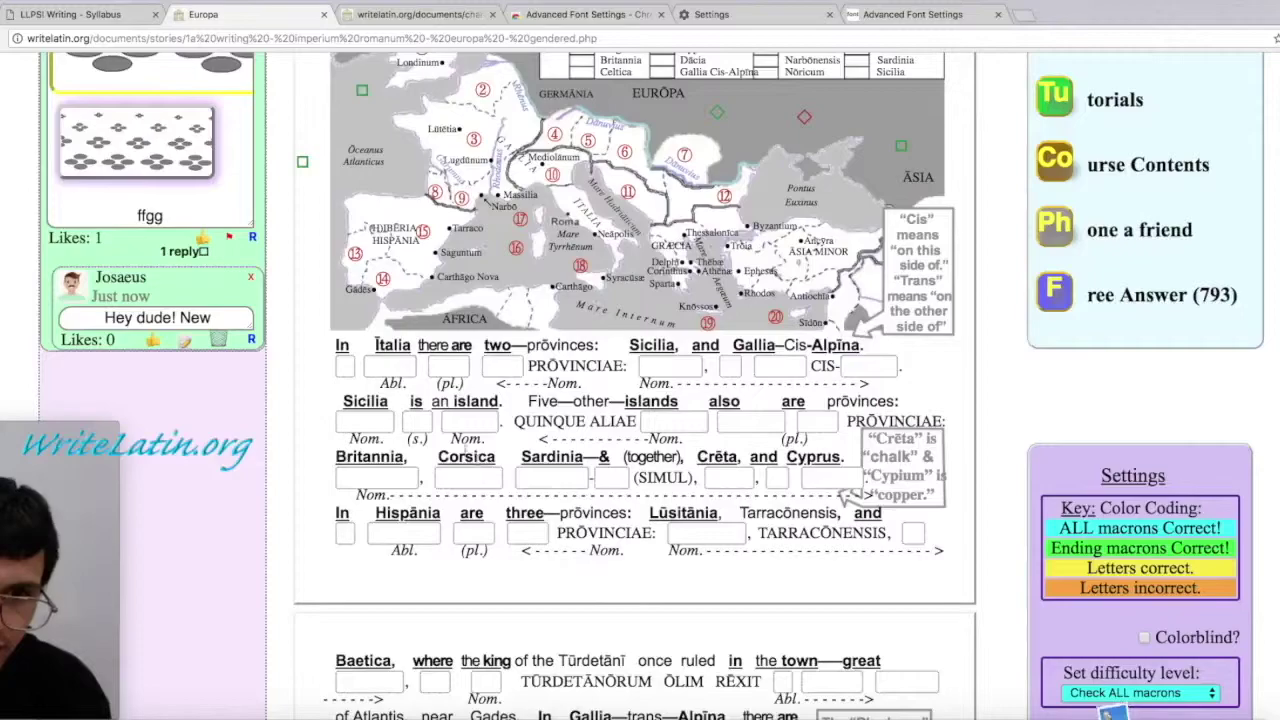
# Step: Delete the "Hey dude!" reply permanently and close the status message
pyautogui.click(218, 341)
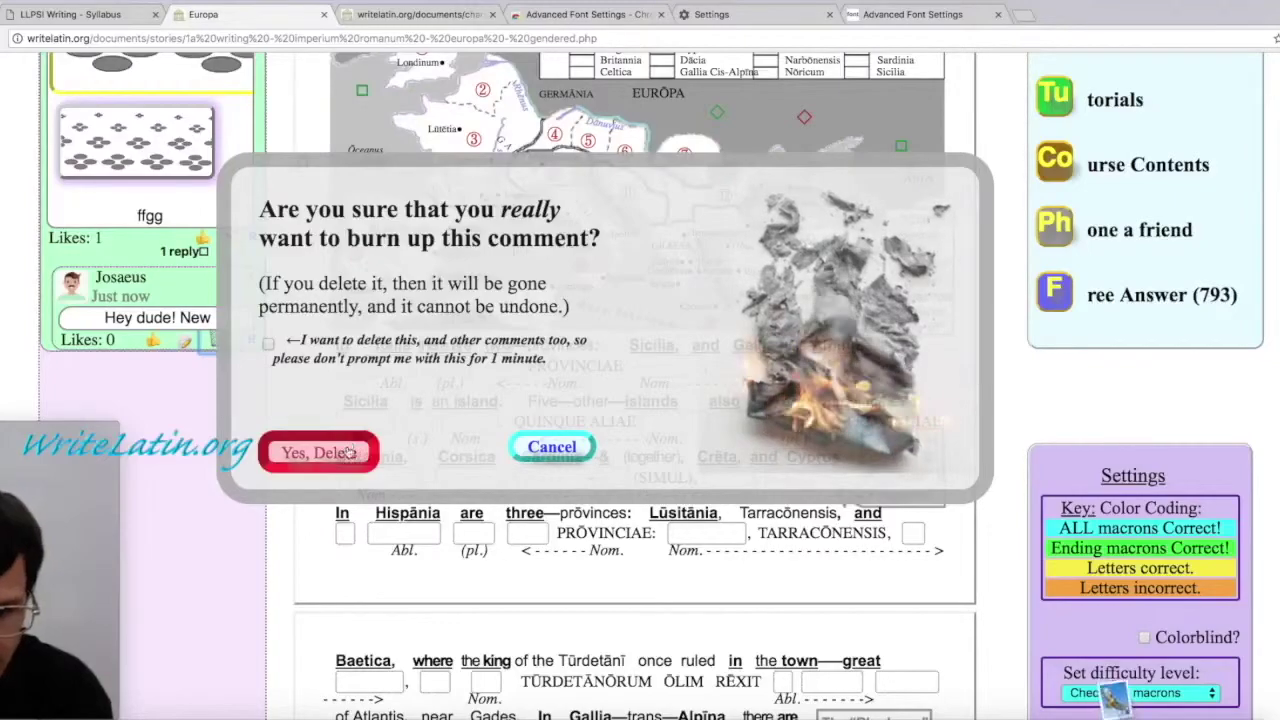
pyautogui.click(313, 446)
pyautogui.click(489, 452)
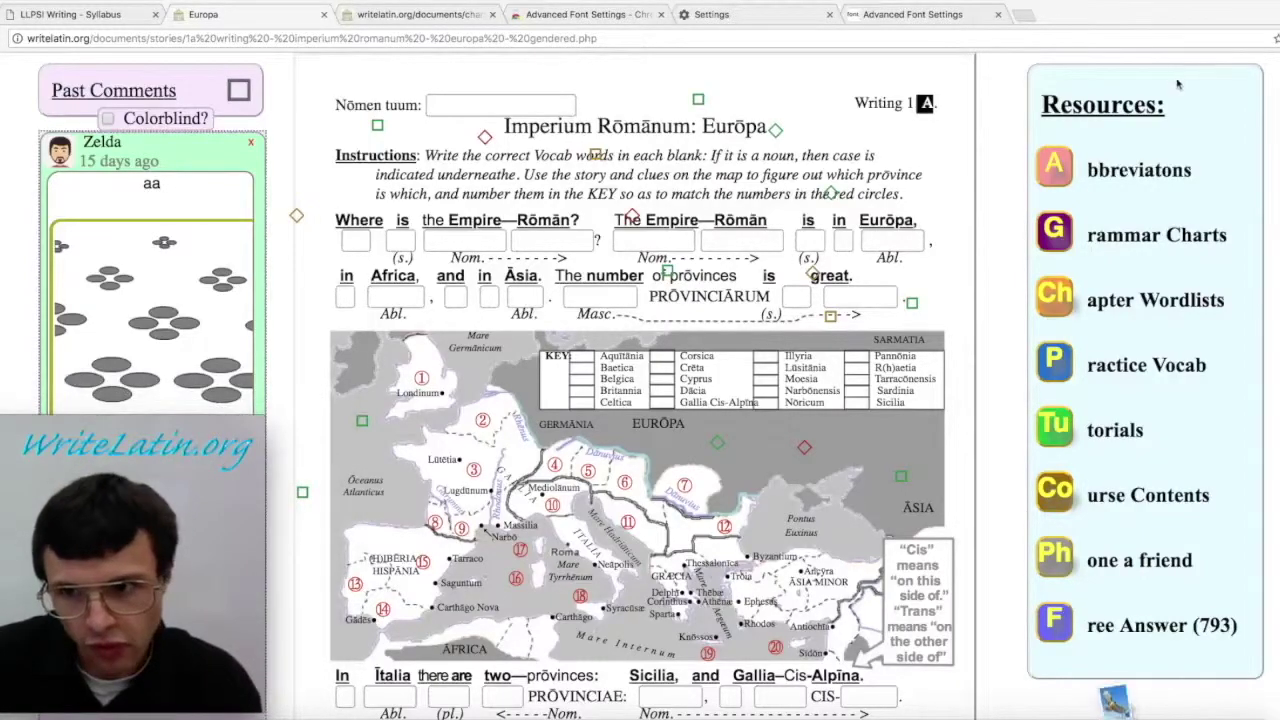
# Step: Examine the worksheet page's file options, online resources and Fastest Times table, especially the top All macrons entry
pyautogui.scroll(-10, 1224, 222)
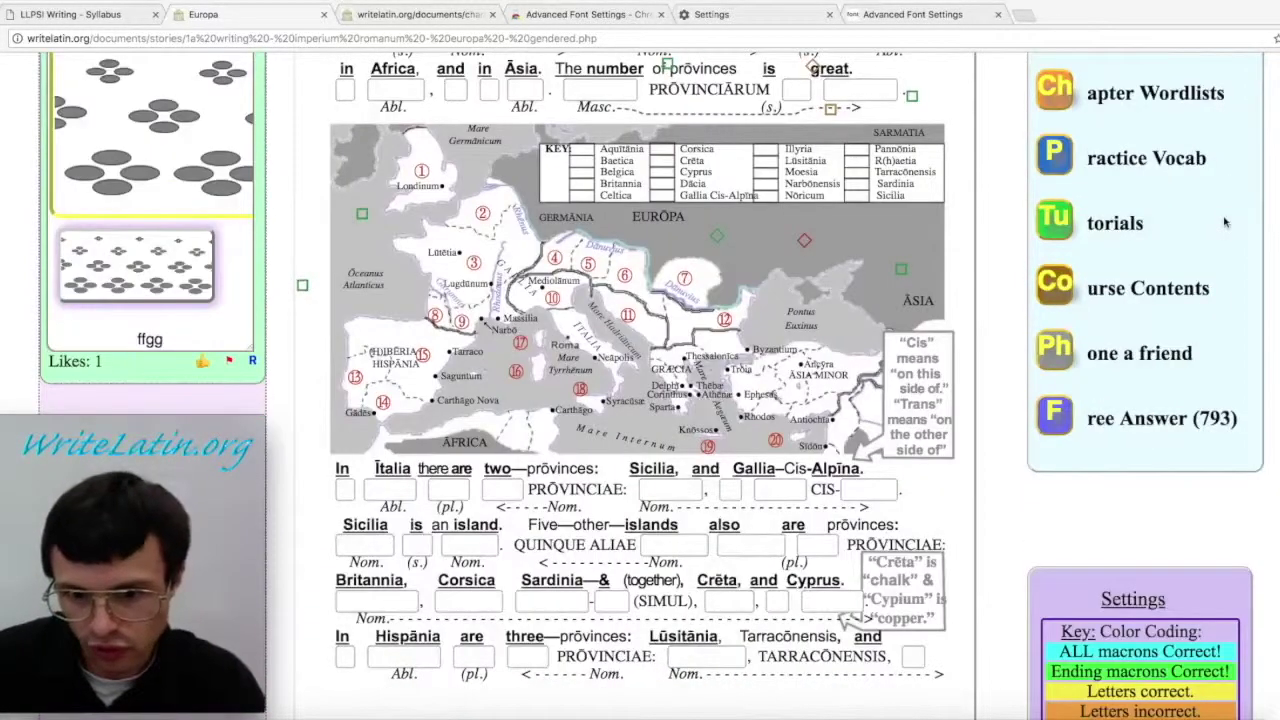
pyautogui.scroll(-9, 1224, 222)
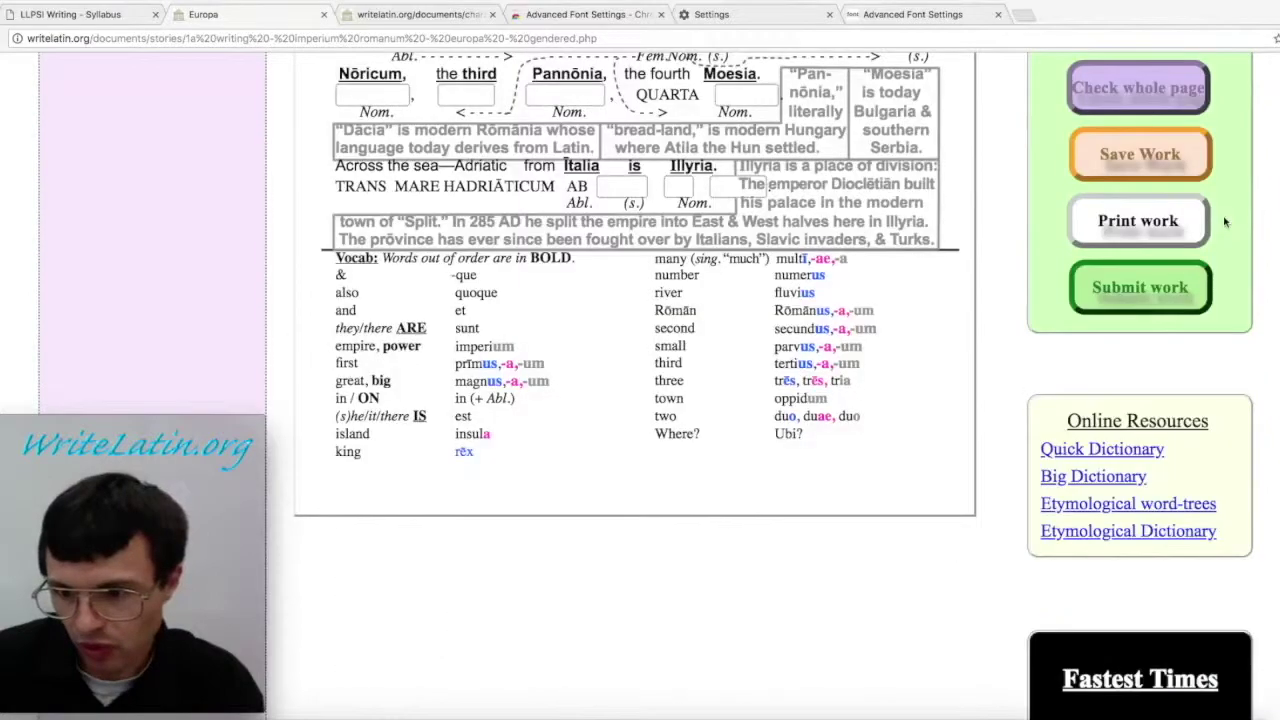
pyautogui.scroll(-2, 1224, 222)
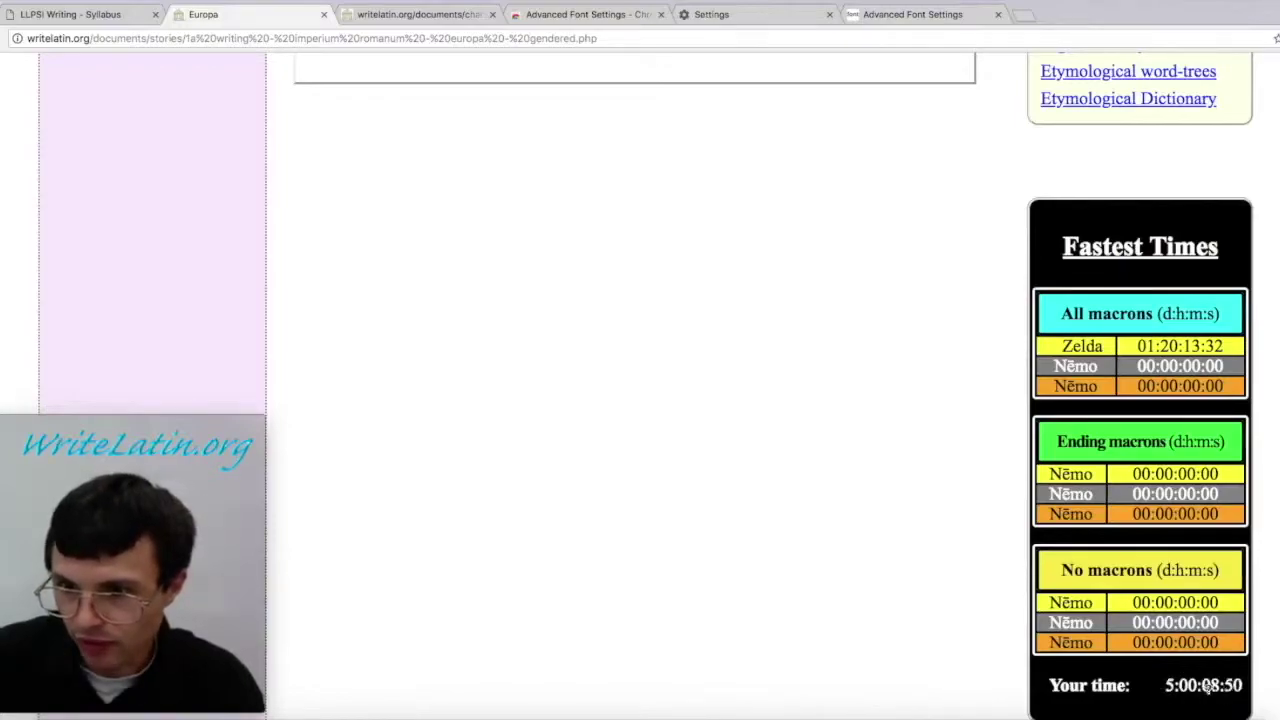
pyautogui.scroll(20, 1250, 690)
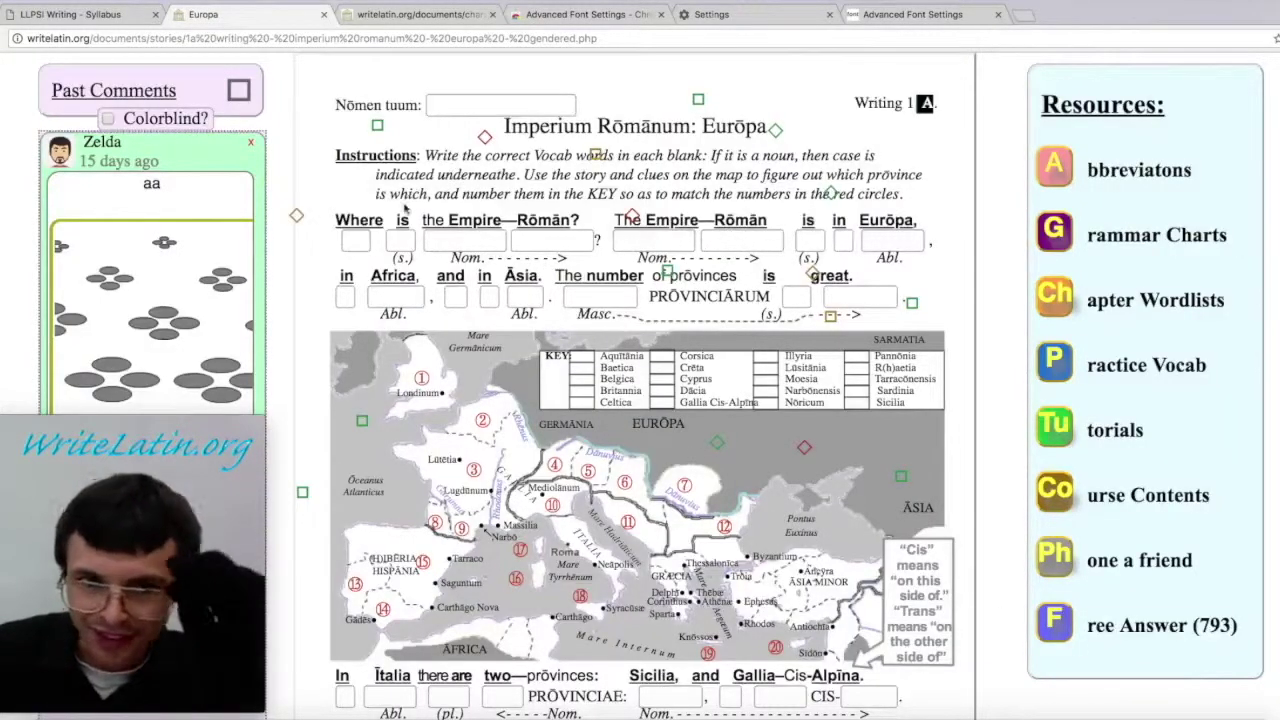
pyautogui.scroll(-20, 1018, 391)
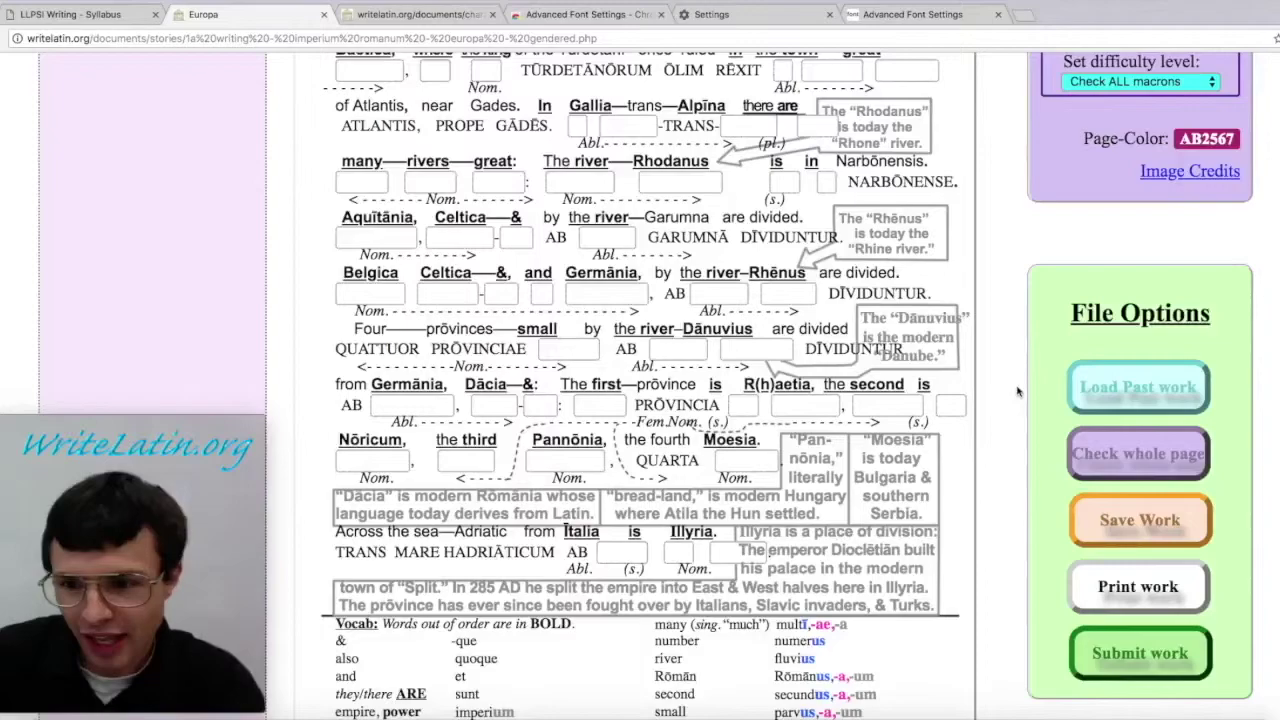
pyautogui.scroll(5, 1018, 391)
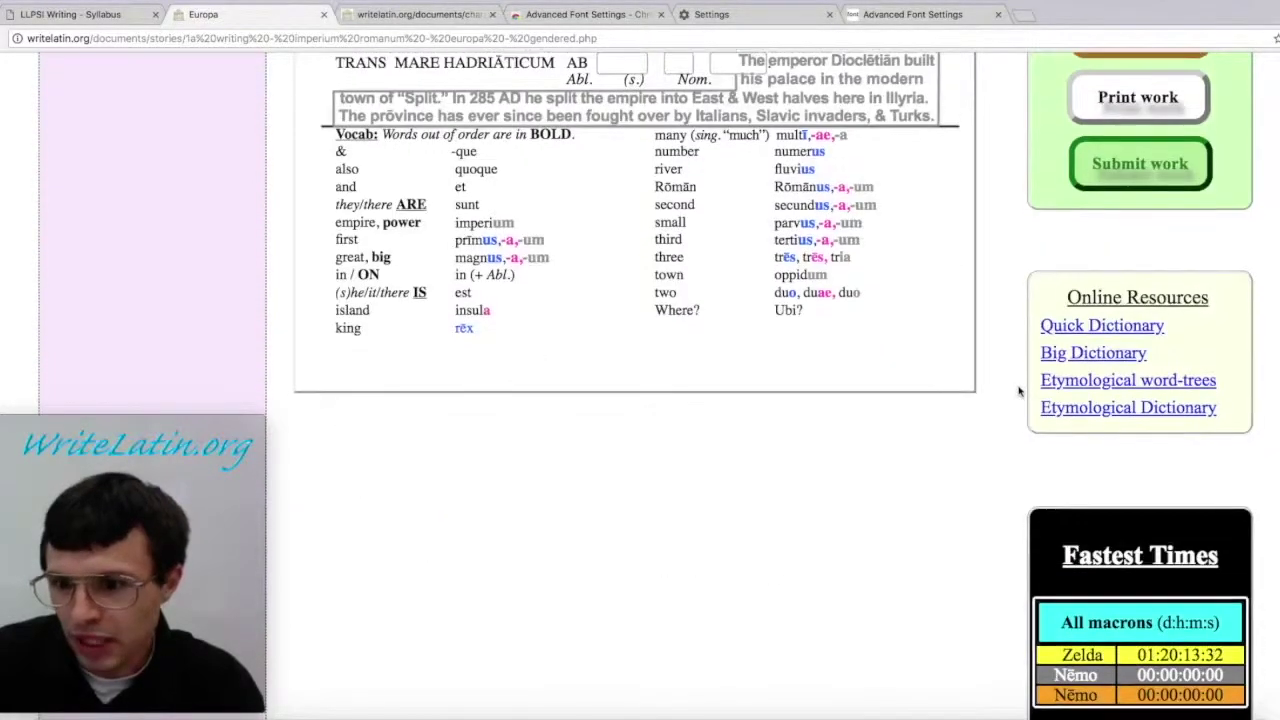
pyautogui.scroll(-3, 1018, 391)
pyautogui.moveTo(1141, 424); pyautogui.dragTo(1233, 422)
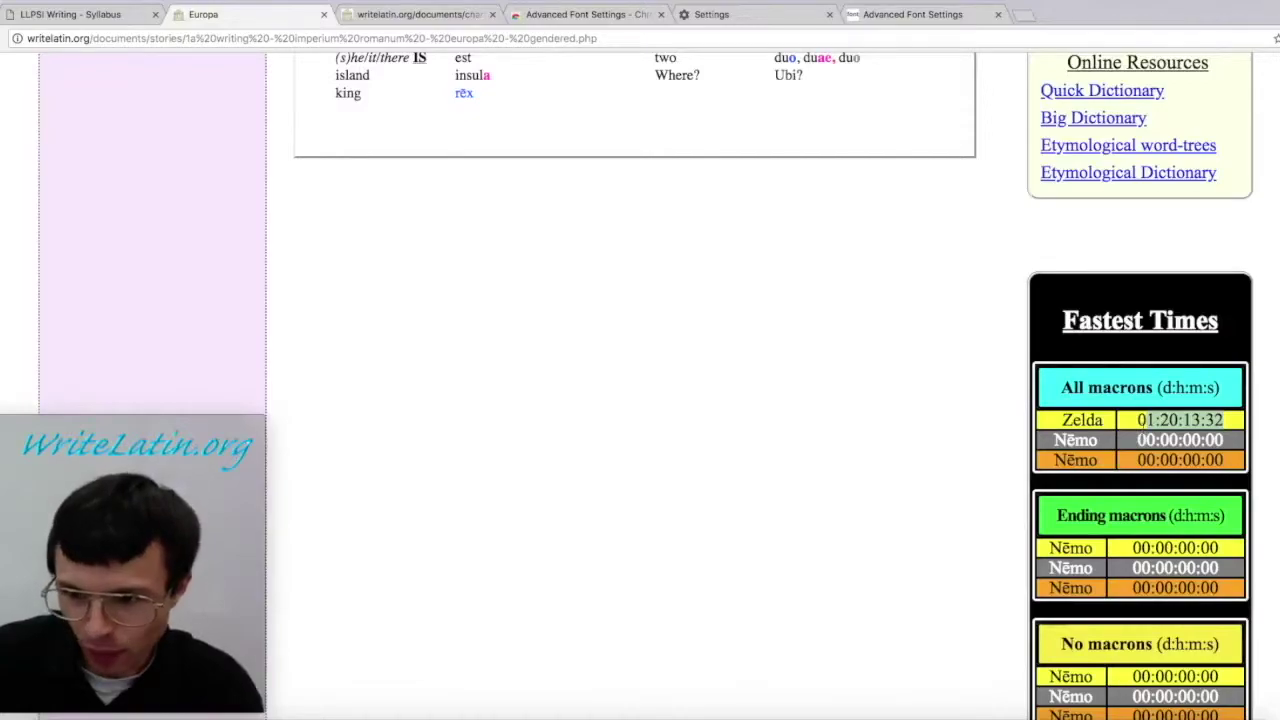
pyautogui.moveTo(1062, 421); pyautogui.dragTo(1100, 422)
pyautogui.scroll(20, 1120, 445)
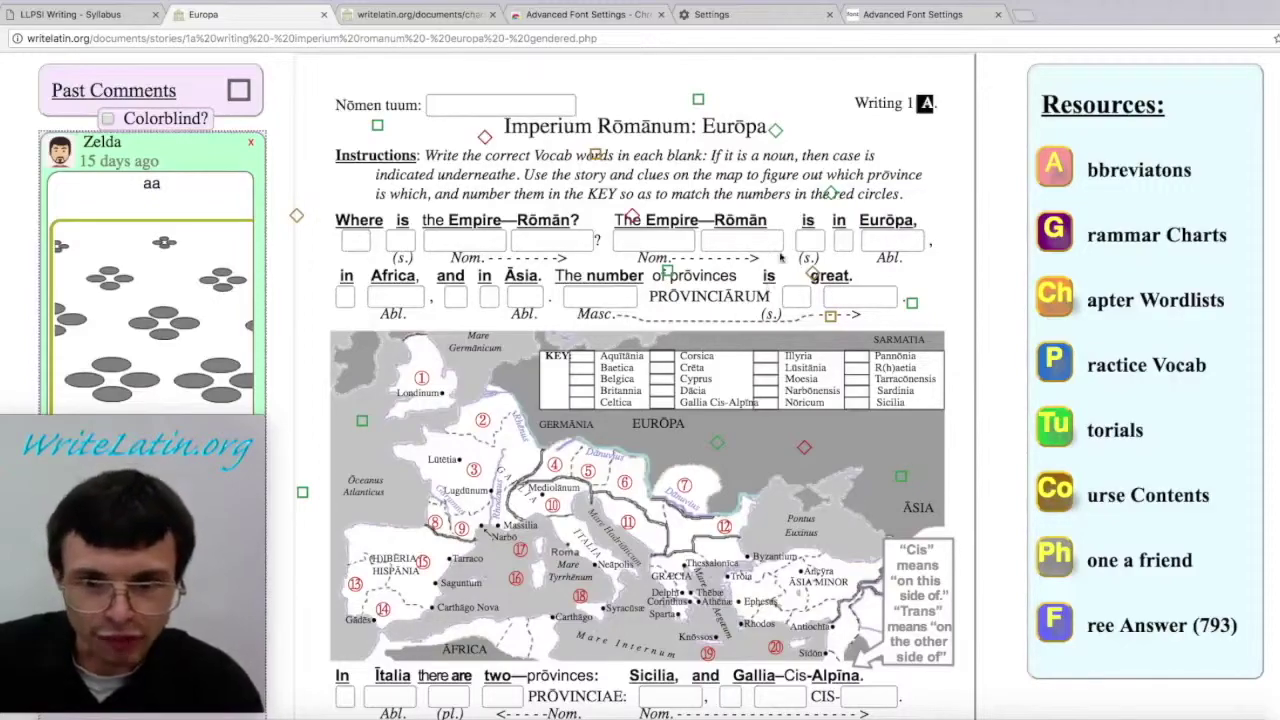
# Step: Fill the "Where" blank at the start of the first sentence with "ubi" and have it checked
pyautogui.click(358, 242)
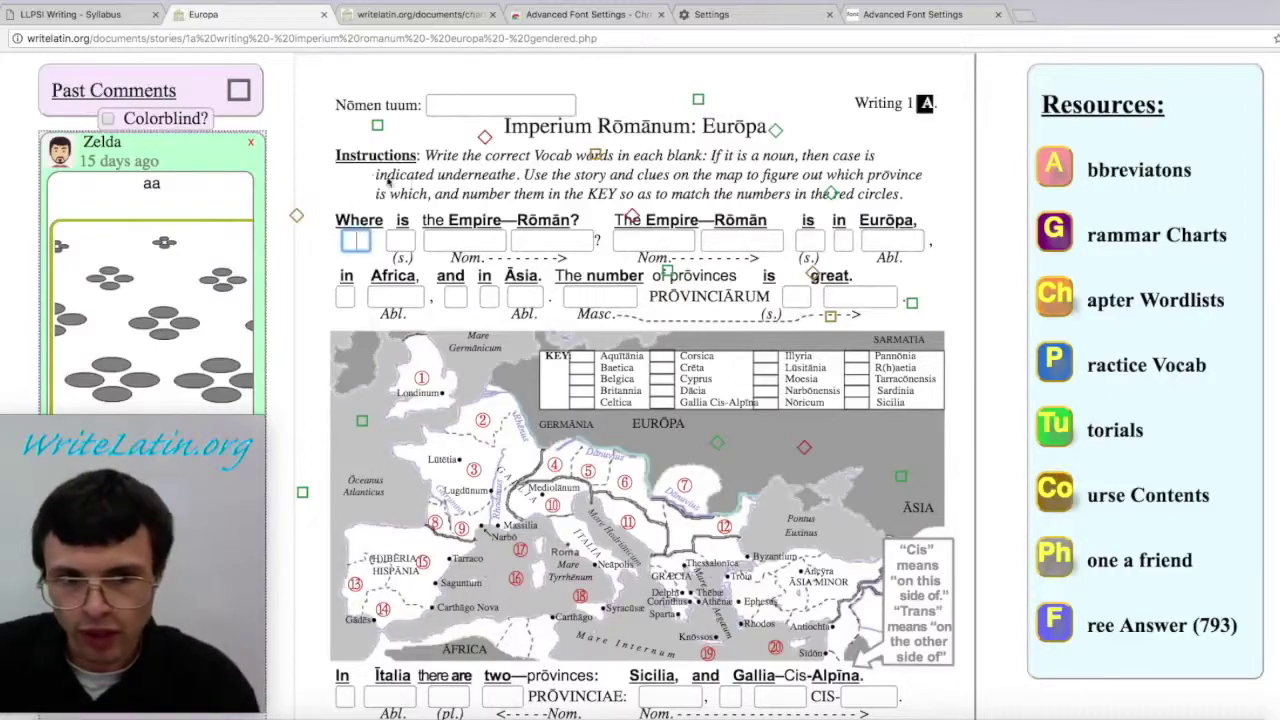
pyautogui.write('b')
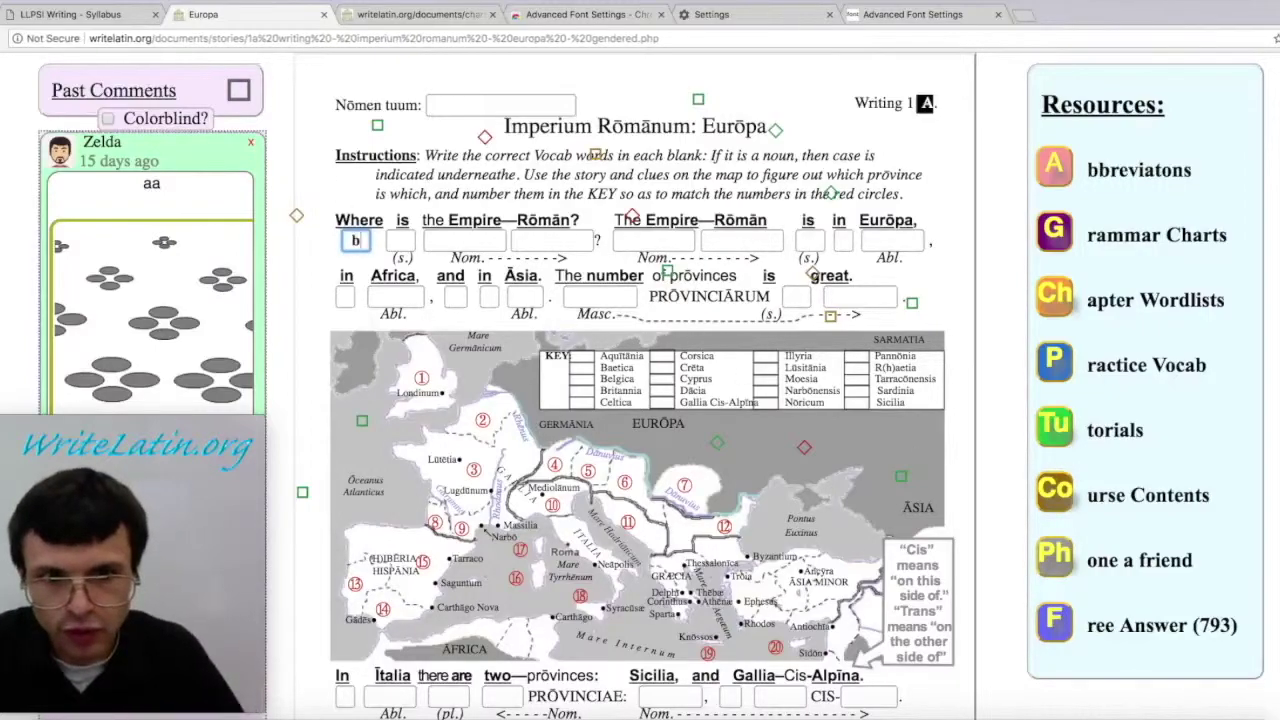
pyautogui.write('bi')
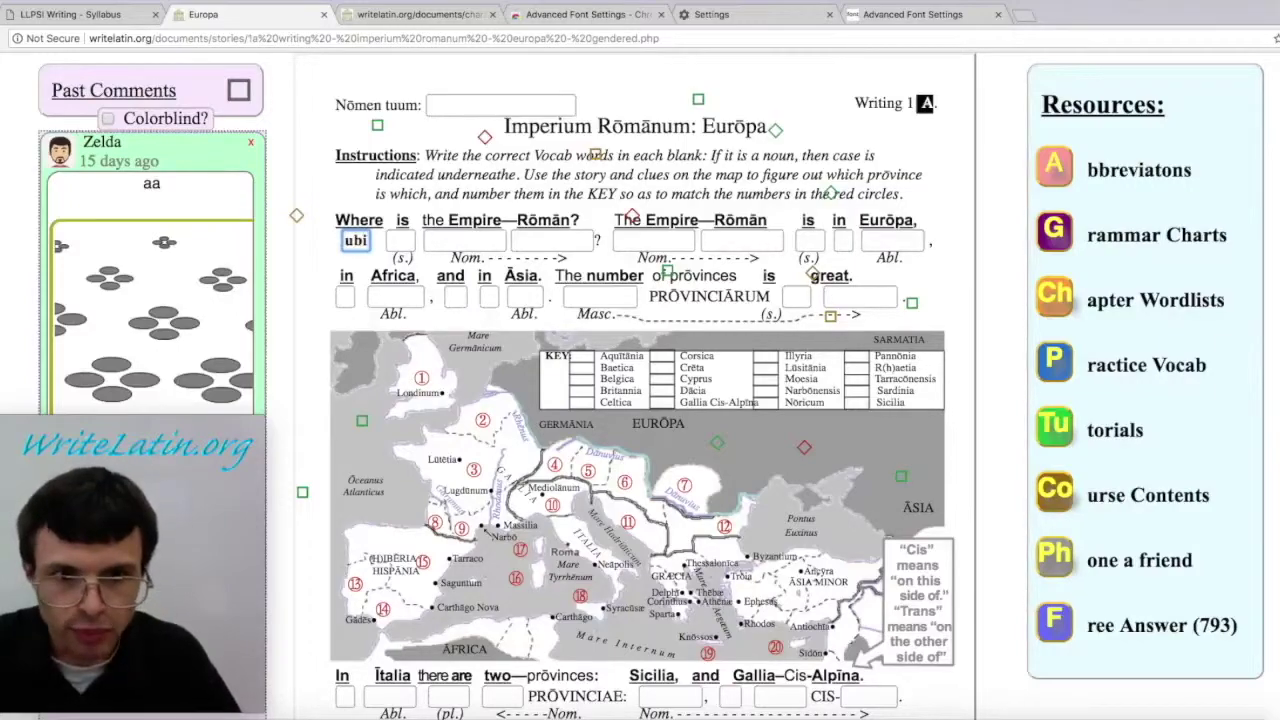
pyautogui.press('Tab')
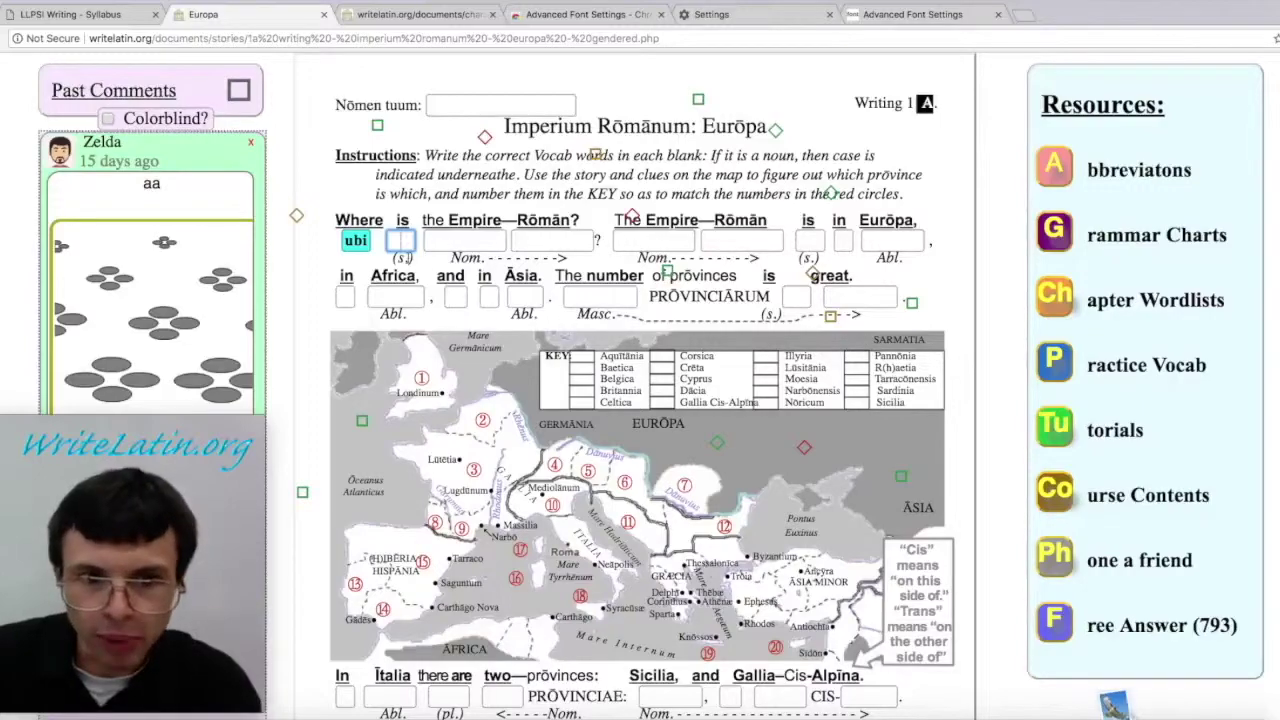
# Step: Fill the first "Rōmān" blank with "romanum", without macrons, and have it checked
pyautogui.scroll(-1, 847, 356)
pyautogui.scroll(-10, 1118, 700)
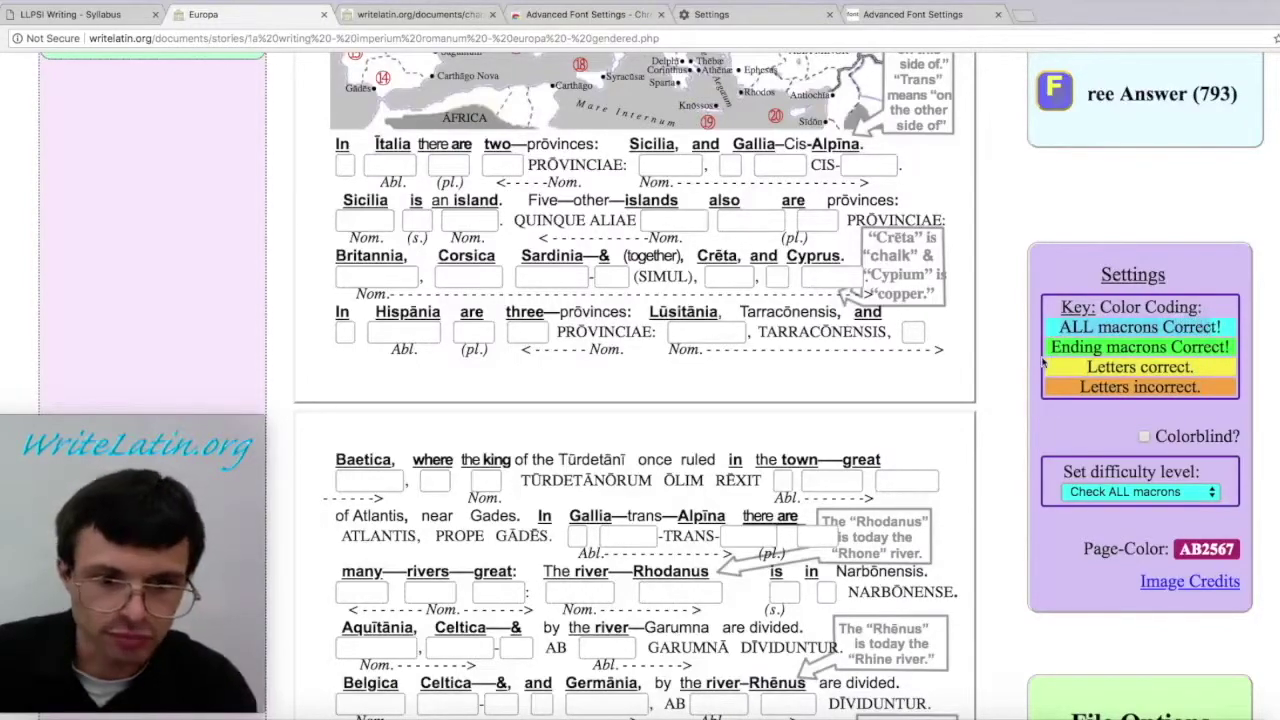
pyautogui.scroll(10, 1043, 365)
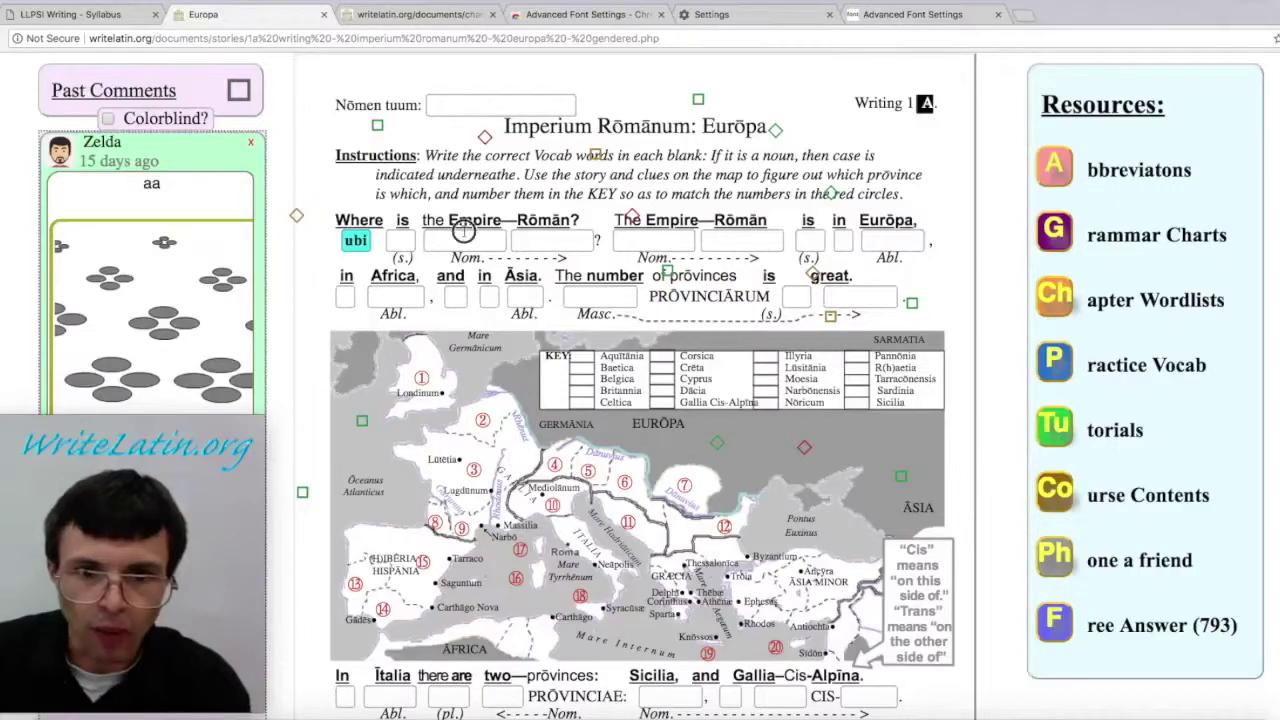
pyautogui.click(538, 236)
pyautogui.write('romanum')
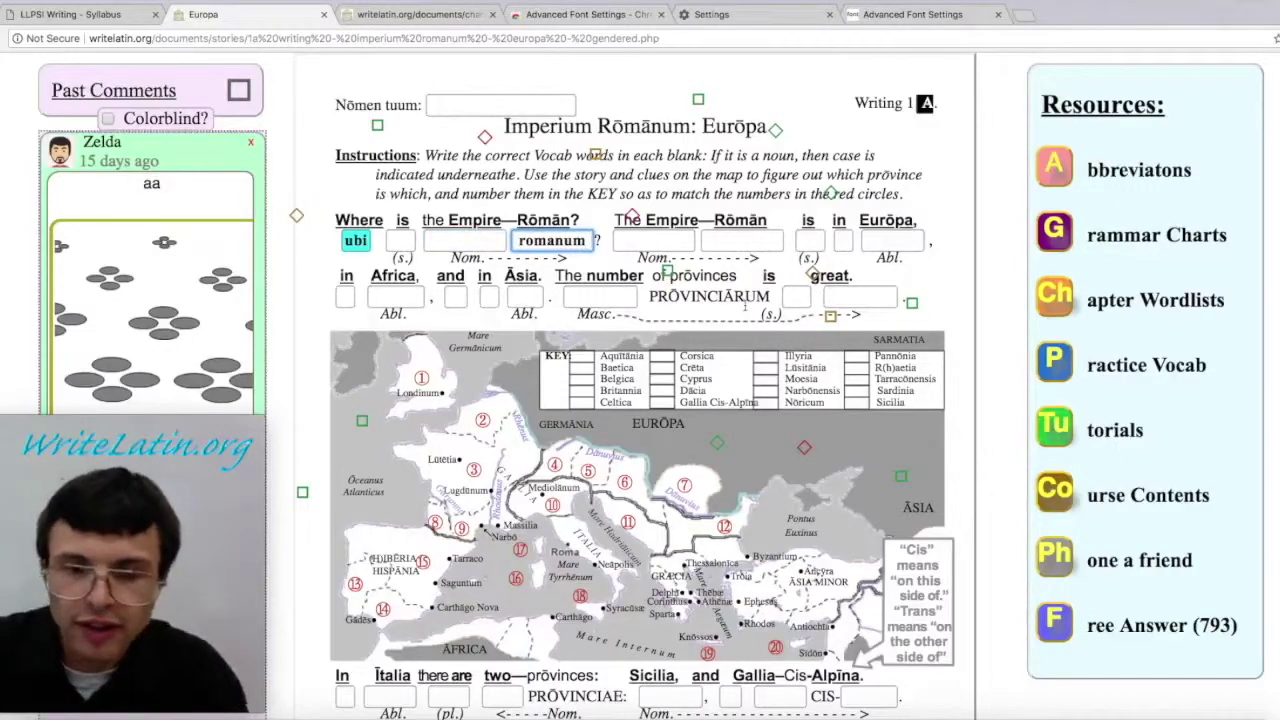
pyautogui.press('Tab')
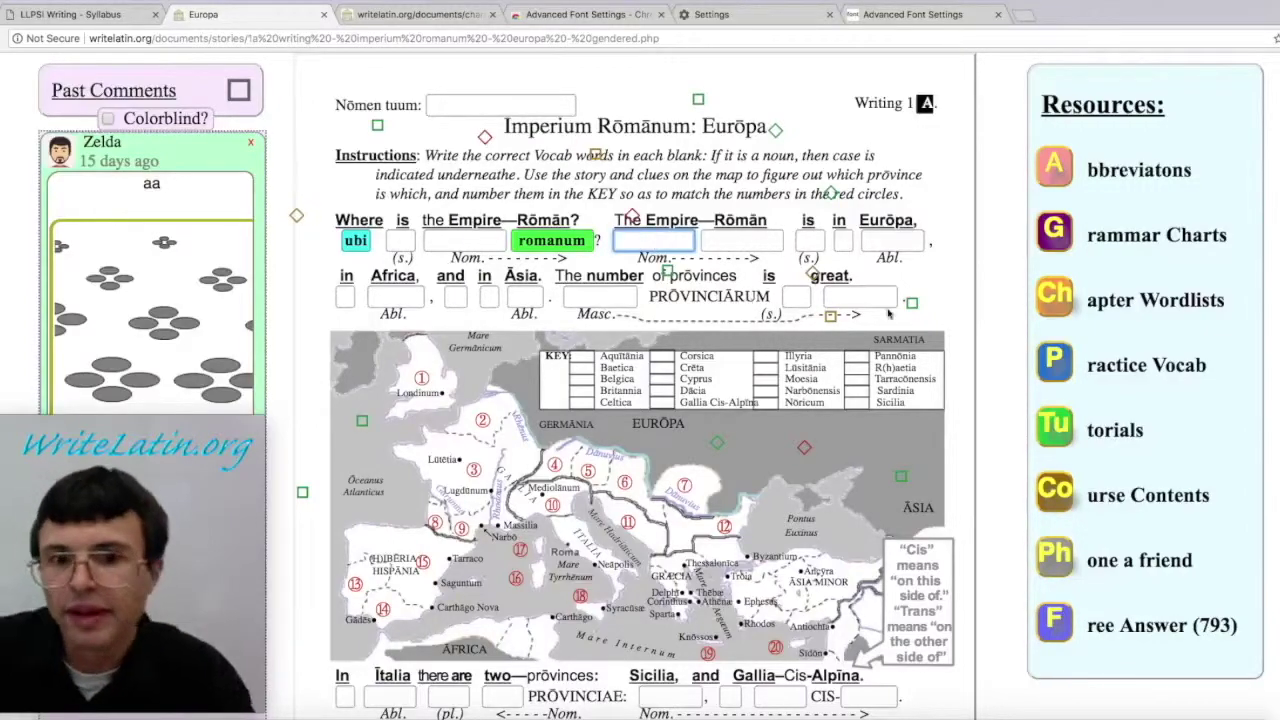
# Step: Replace the answer in the first "Rōmān" blank with "rōmānum", including both macrons, and have it checked
pyautogui.scroll(-5, 888, 314)
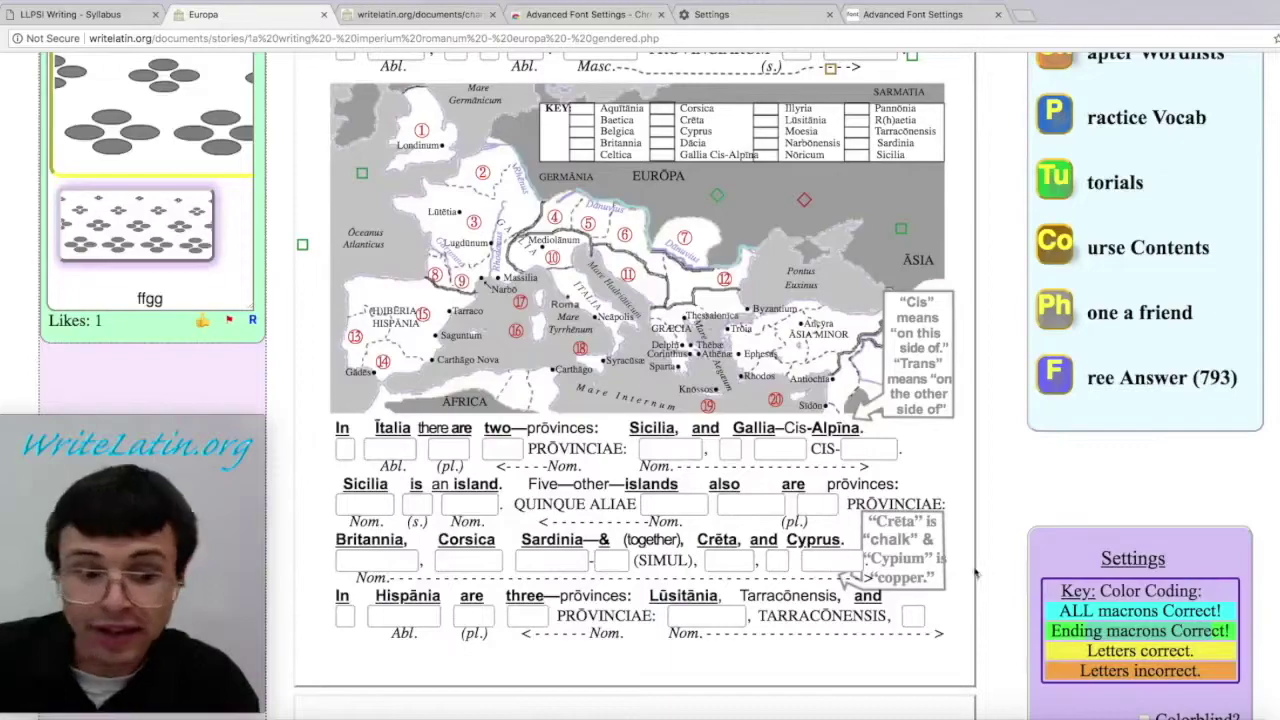
pyautogui.scroll(4, 970, 570)
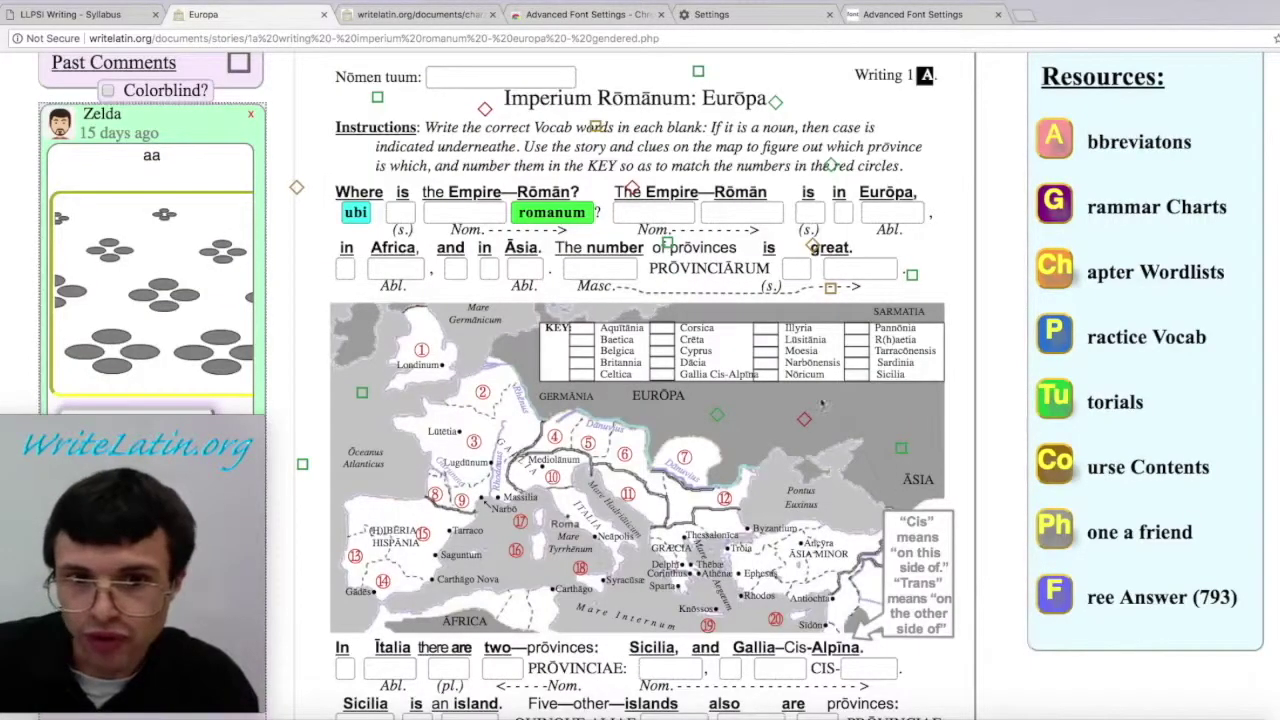
pyautogui.click(554, 208)
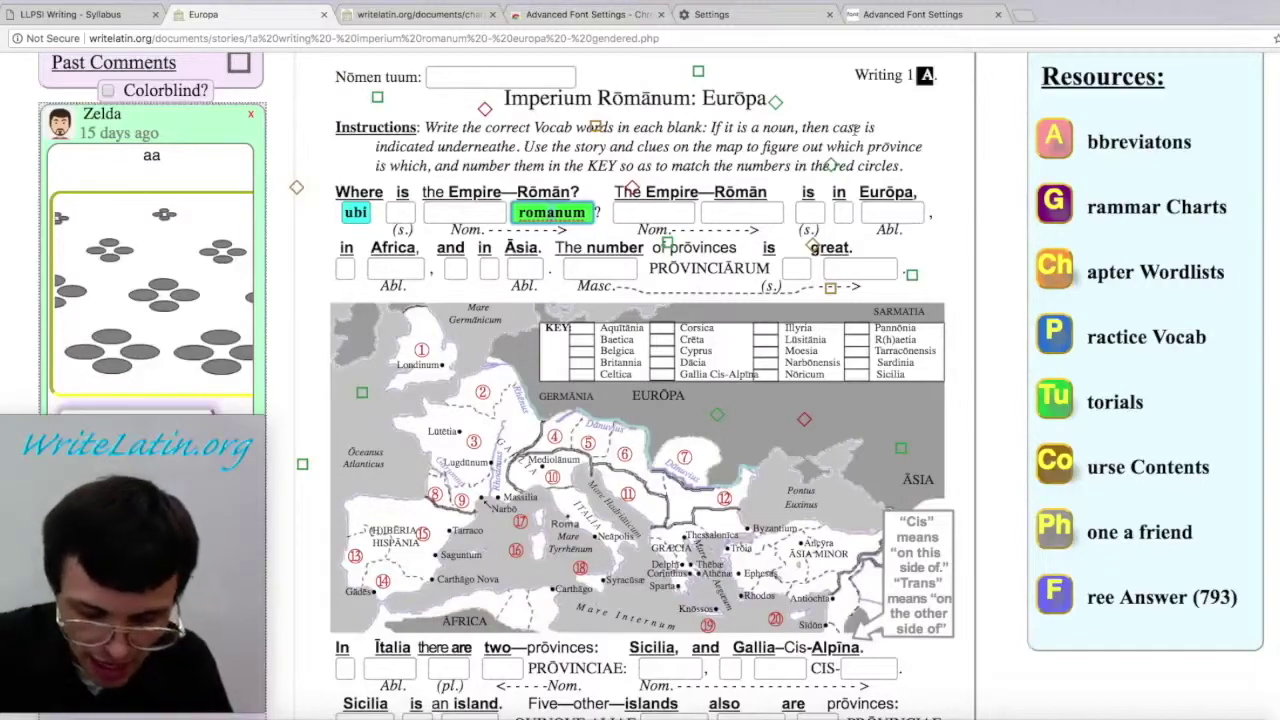
pyautogui.click(612, 201)
pyautogui.click(552, 213)
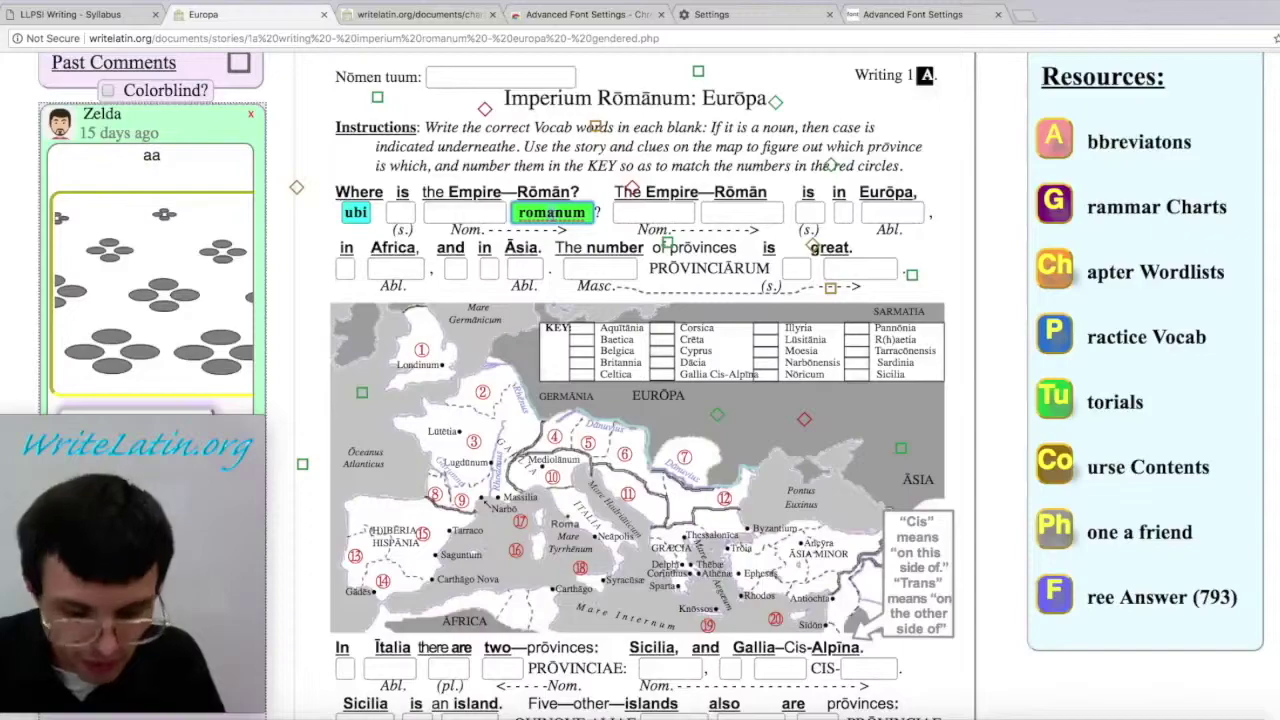
pyautogui.doubleClick(552, 213)
pyautogui.write('romn')
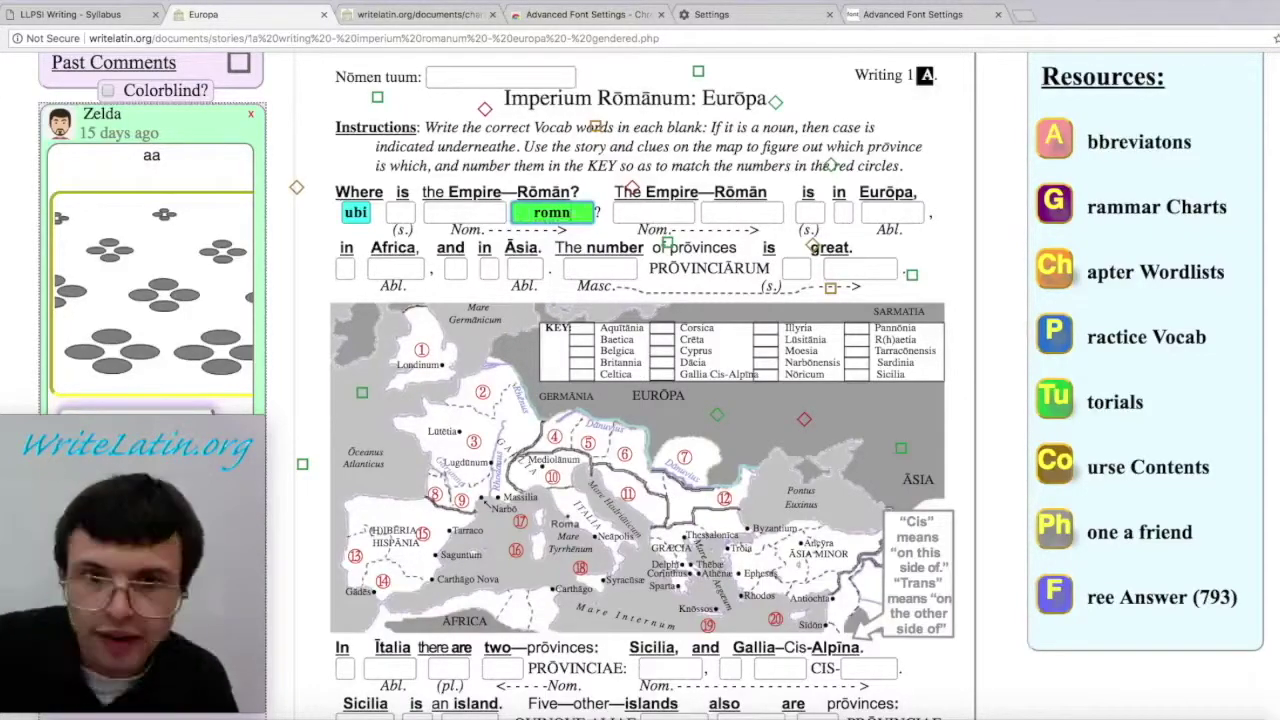
pyautogui.press('BackSpace')
pyautogui.write('ānum')
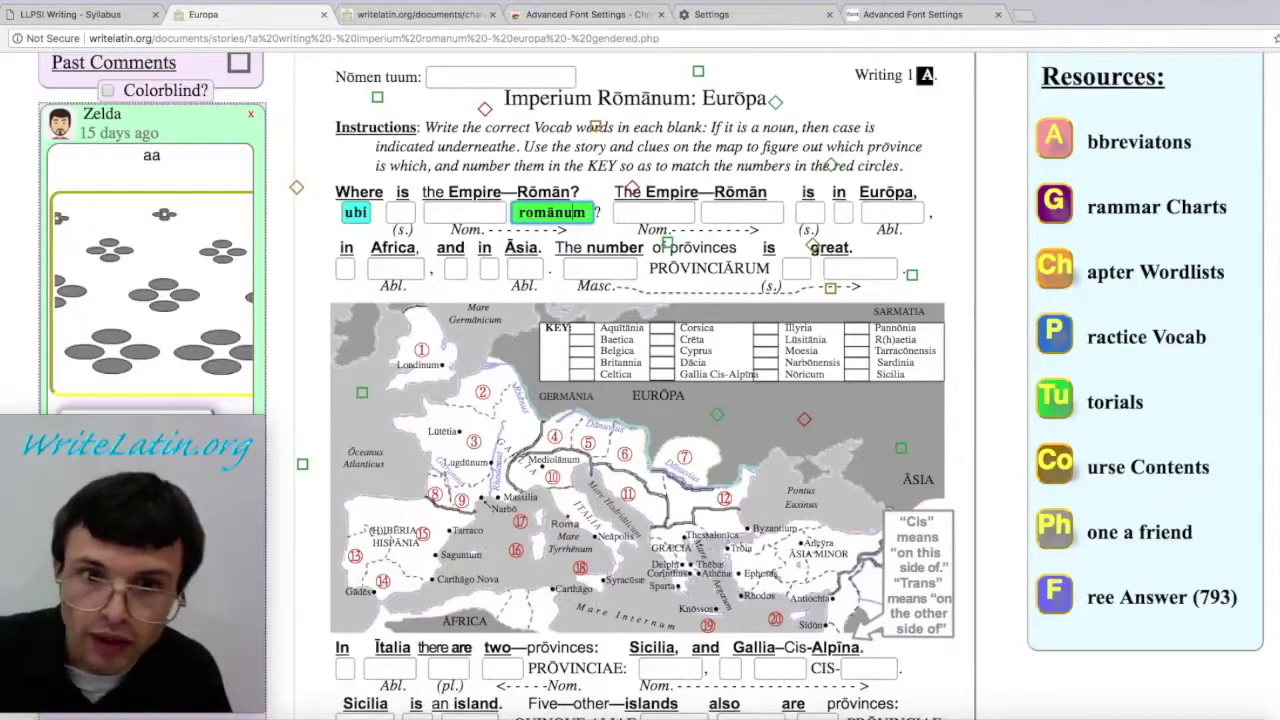
pyautogui.press('BackSpace')
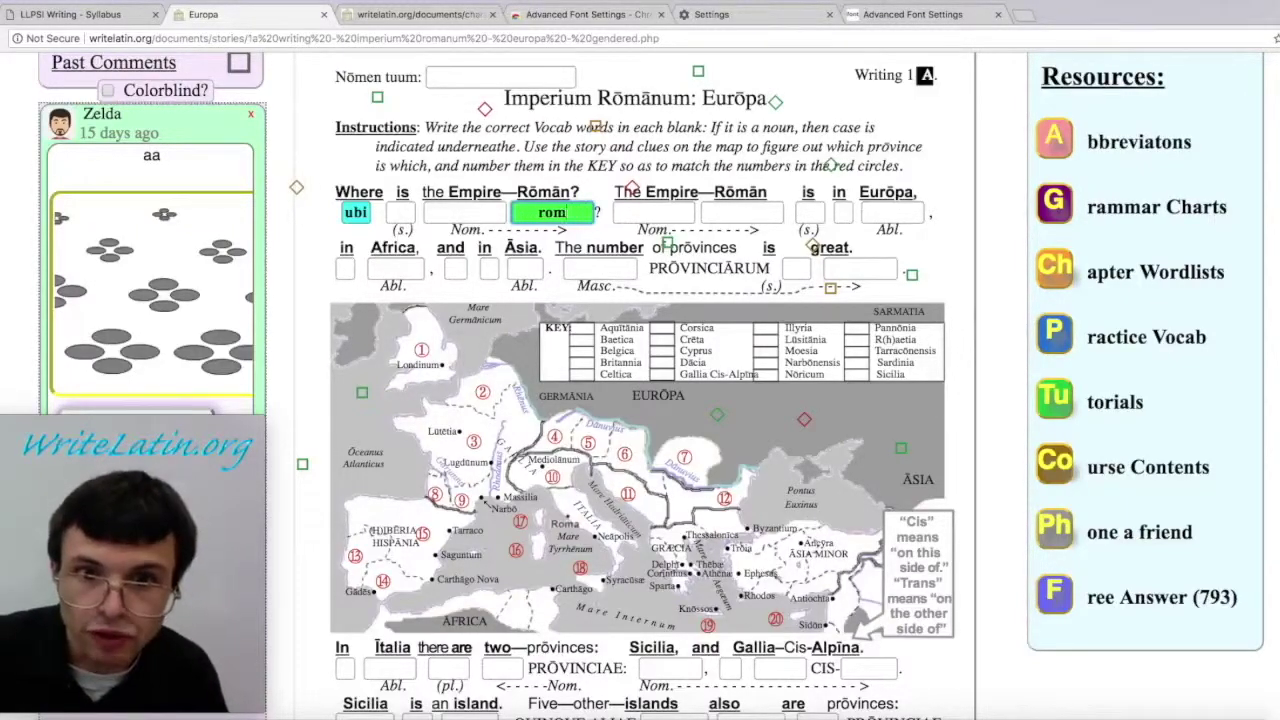
pyautogui.write('ōmānu')
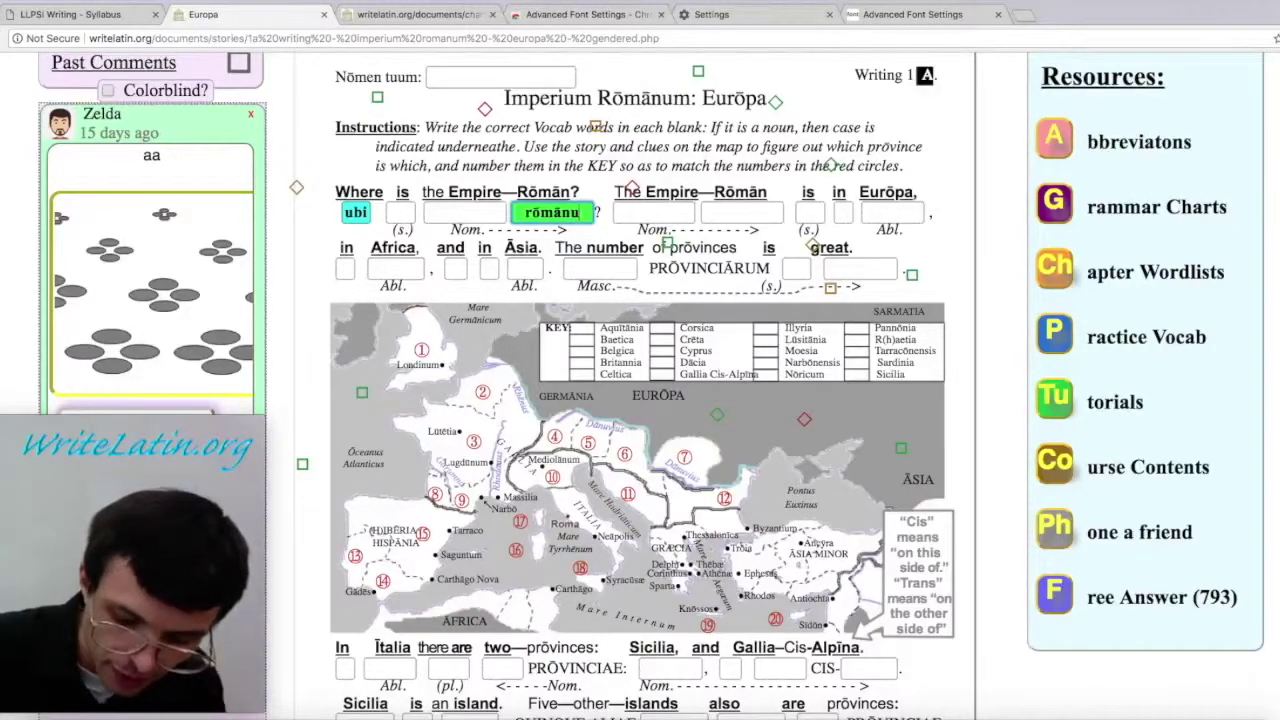
pyautogui.write('m')
pyautogui.press('Tab')
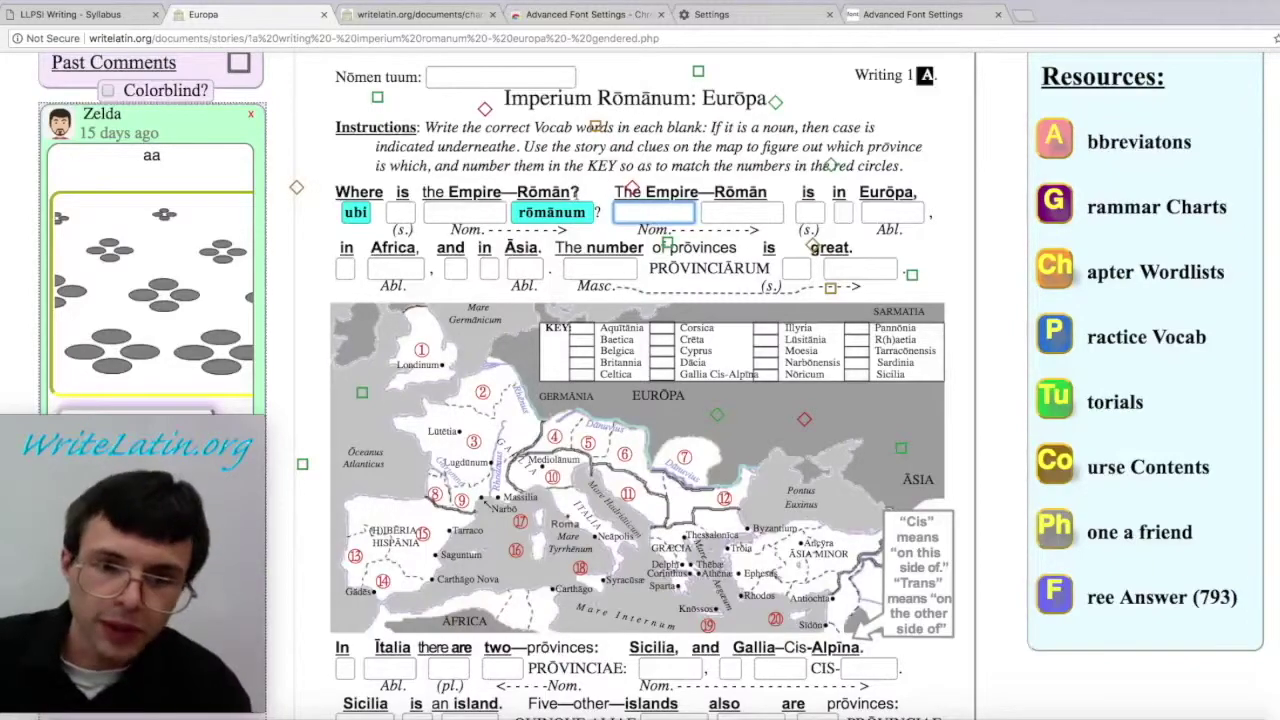
# Step: Fill the ablative "Eurōpa" blank with "europa", without macrons, and have it checked
pyautogui.scroll(-5, 577, 199)
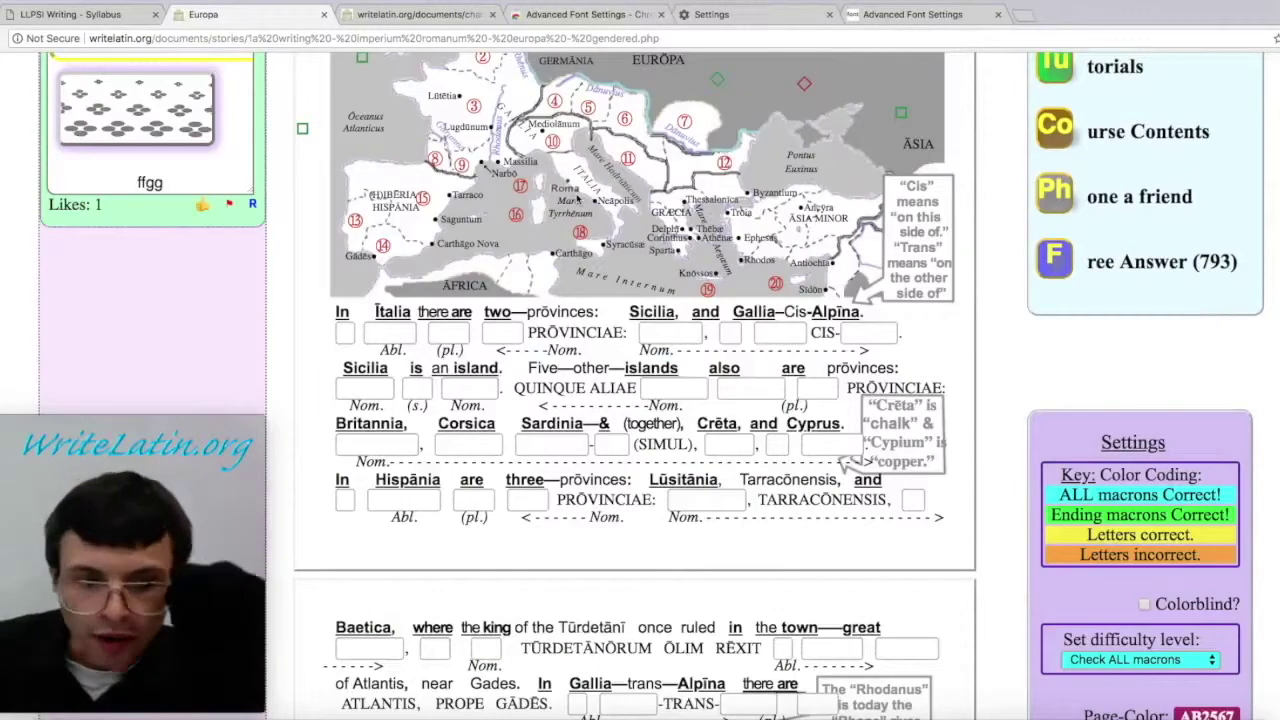
pyautogui.moveTo(1235, 499)
pyautogui.mouseDown()
pyautogui.moveTo(1034, 500)
pyautogui.moveTo(1055, 485)
pyautogui.moveTo(1049, 510)
pyautogui.moveTo(1234, 515)
pyautogui.mouseUp()
pyautogui.scroll(1, 1234, 515)
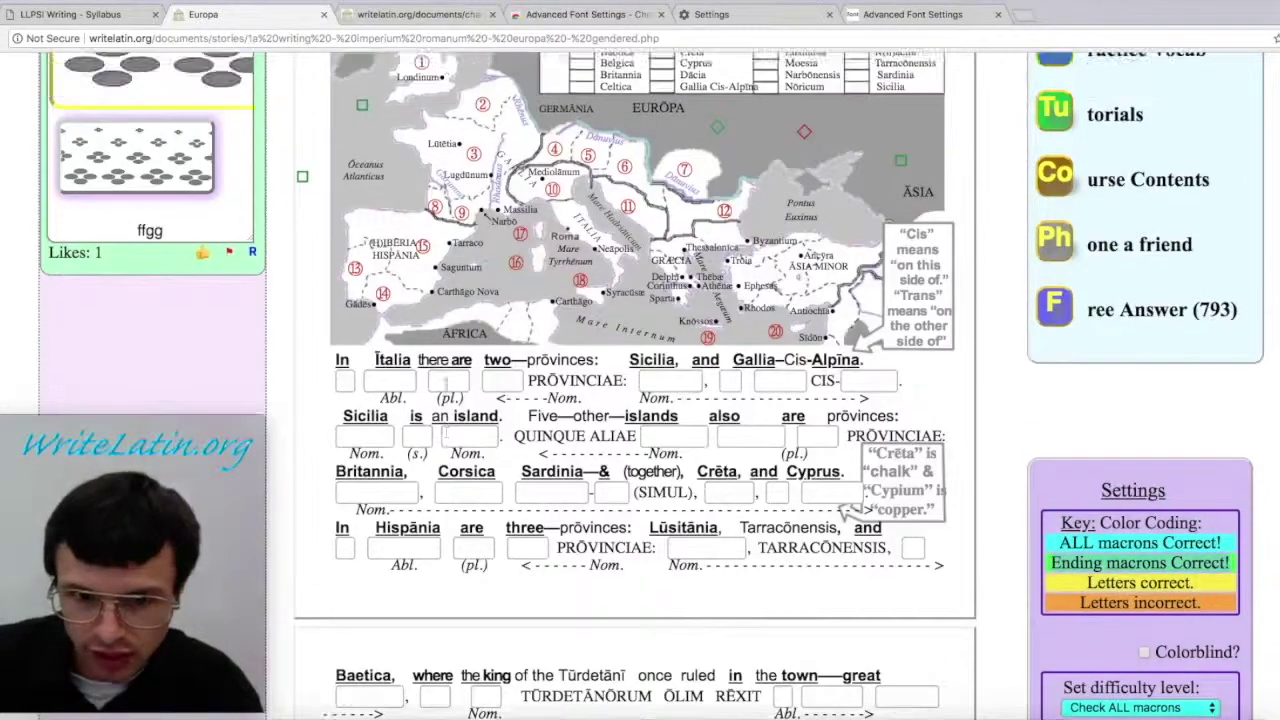
pyautogui.scroll(3, 636, 360)
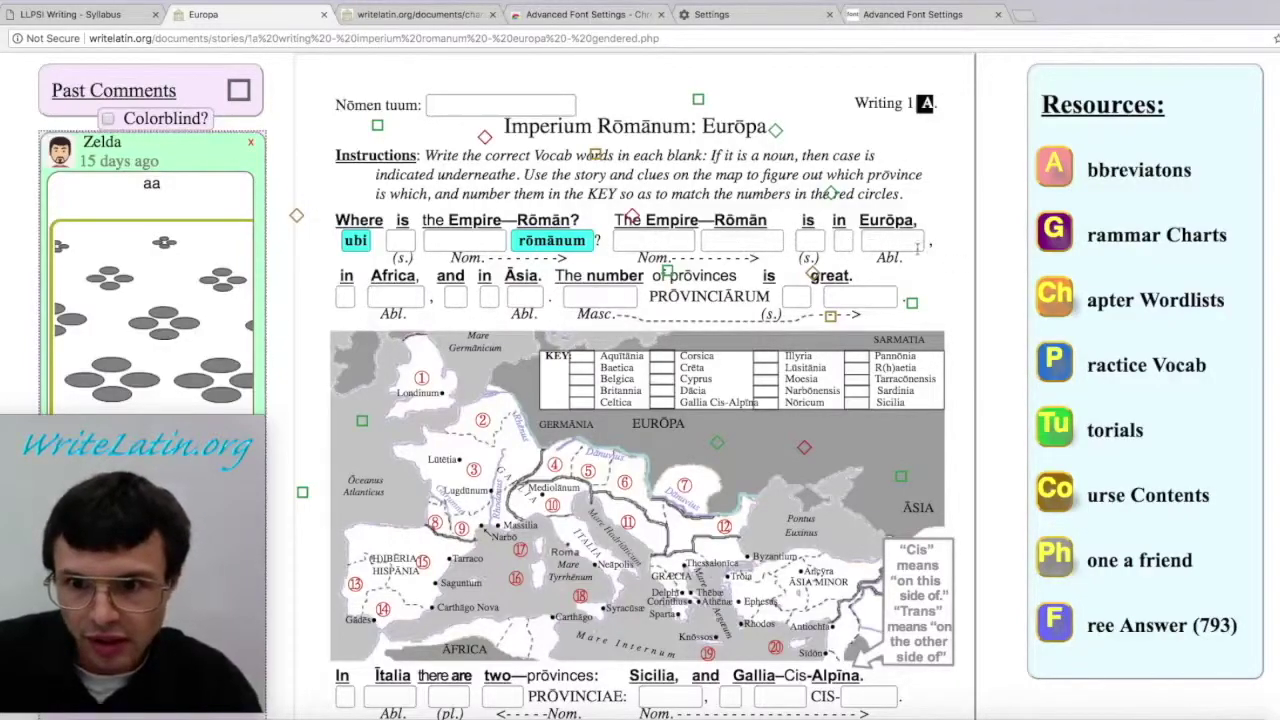
pyautogui.click(915, 246)
pyautogui.write('europa')
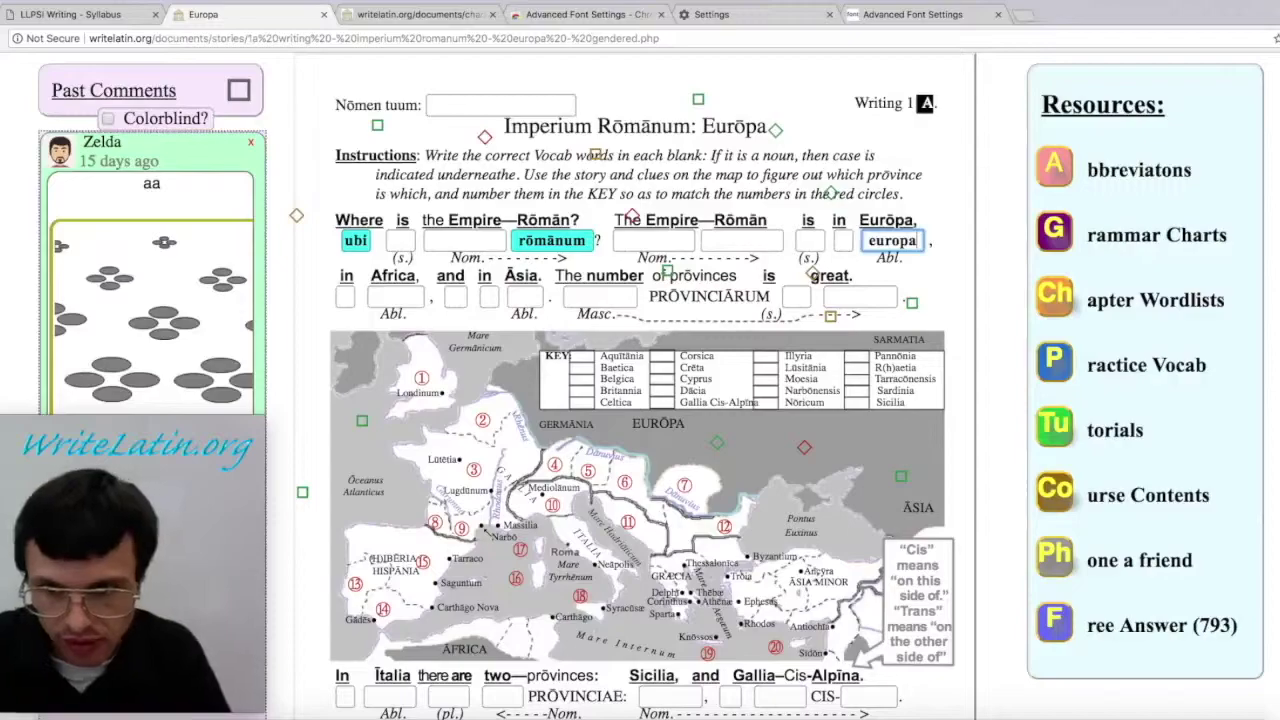
pyautogui.press('Tab')
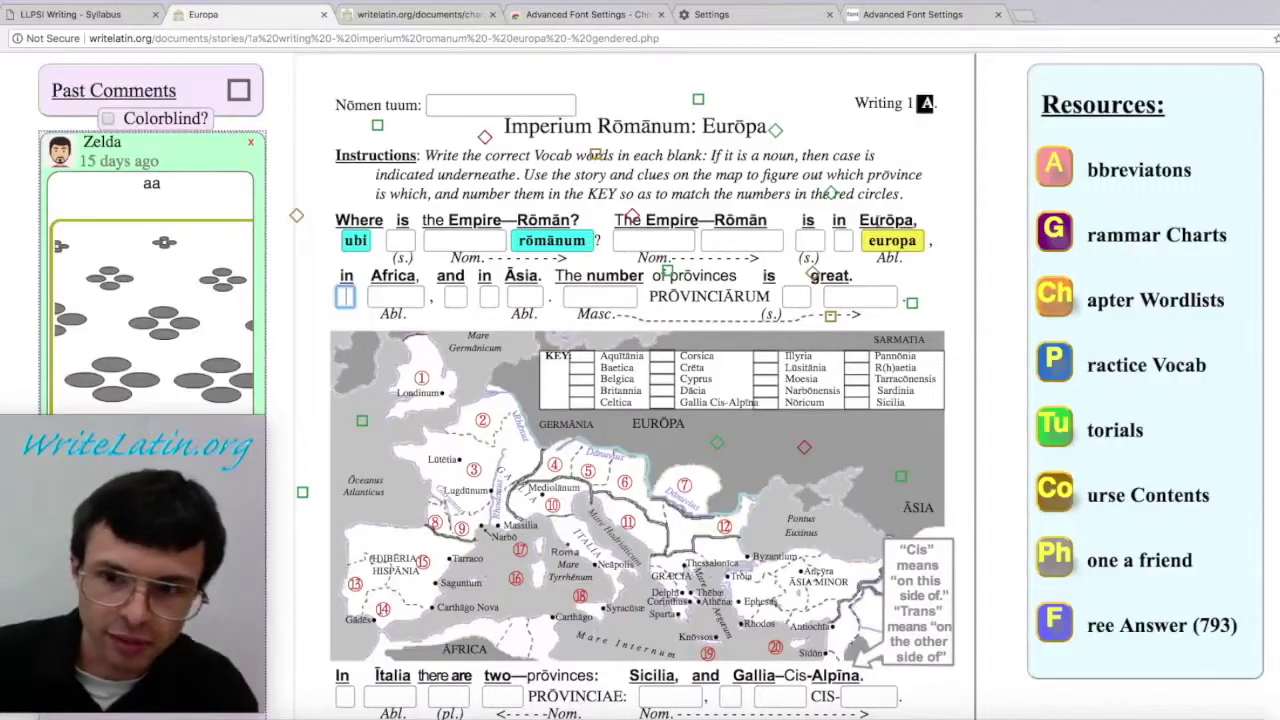
# Step: Change the ending of the "Eurōpa" answer to a long ā, giving "europā", and have it checked
pyautogui.click(903, 240)
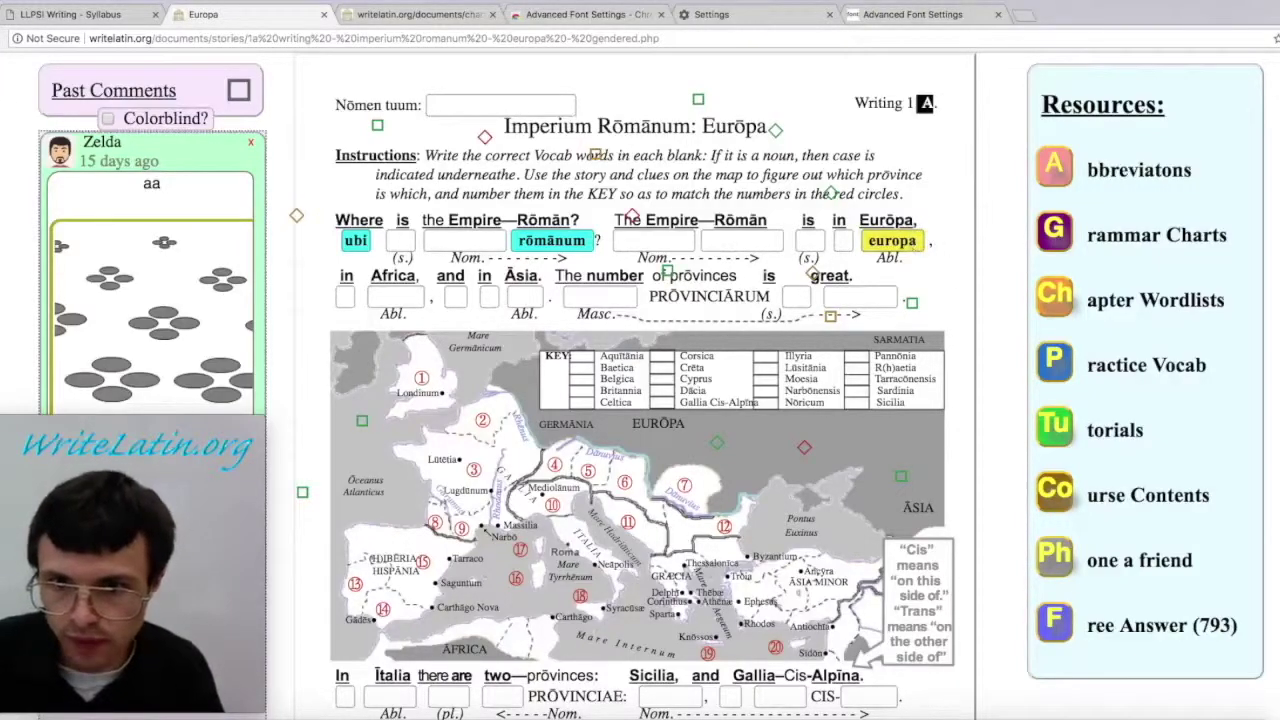
pyautogui.write('ā')
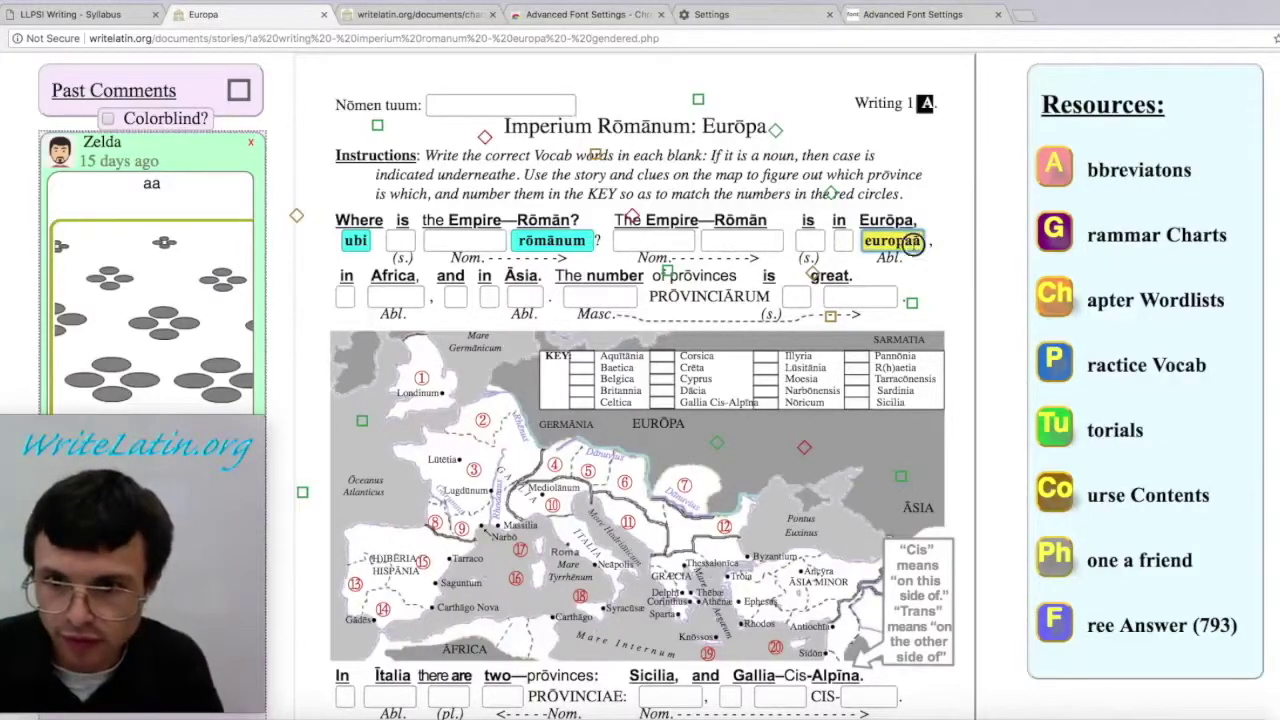
pyautogui.press('BackSpace')
pyautogui.press('BackSpace')
pyautogui.write('ā')
pyautogui.press('Tab')
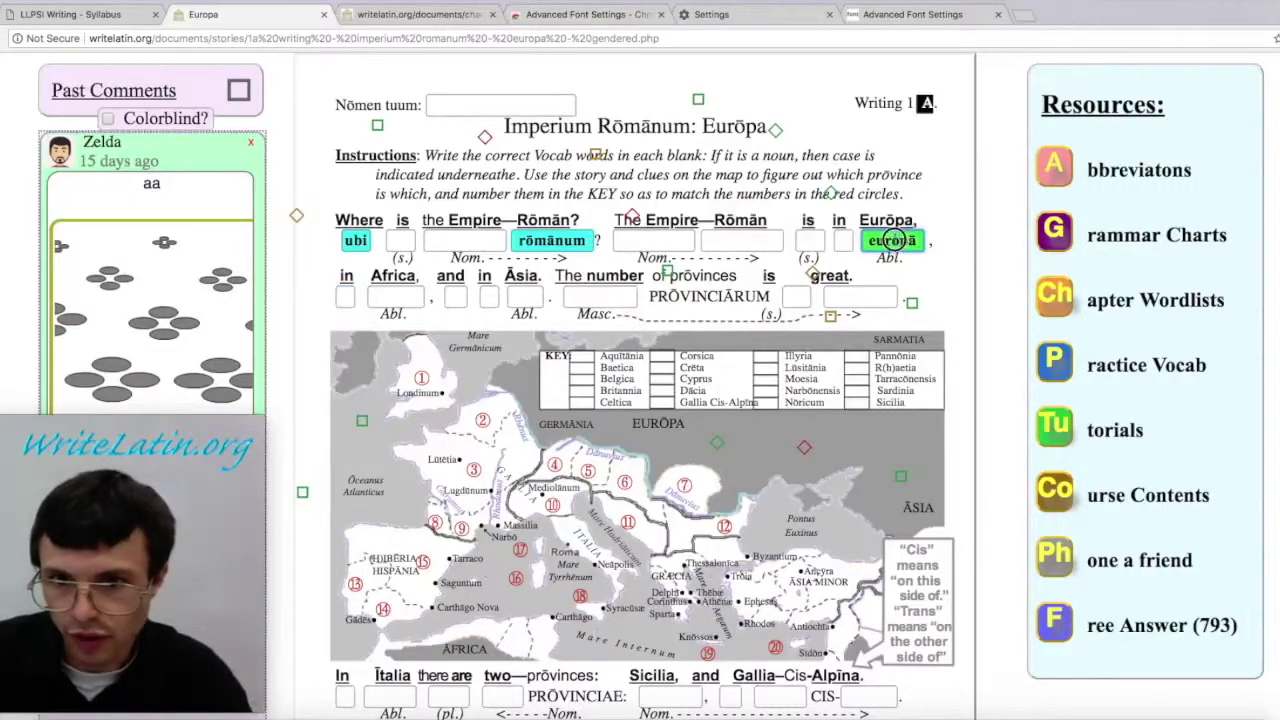
# Step: Shorten the "Eurōpa" answer to "eur" and review the color-coding key in the worksheet settings
pyautogui.write('ō')
pyautogui.press('BackSpace')
pyautogui.press('BackSpace')
pyautogui.press('BackSpace')
pyautogui.scroll(-6, 1074, 256)
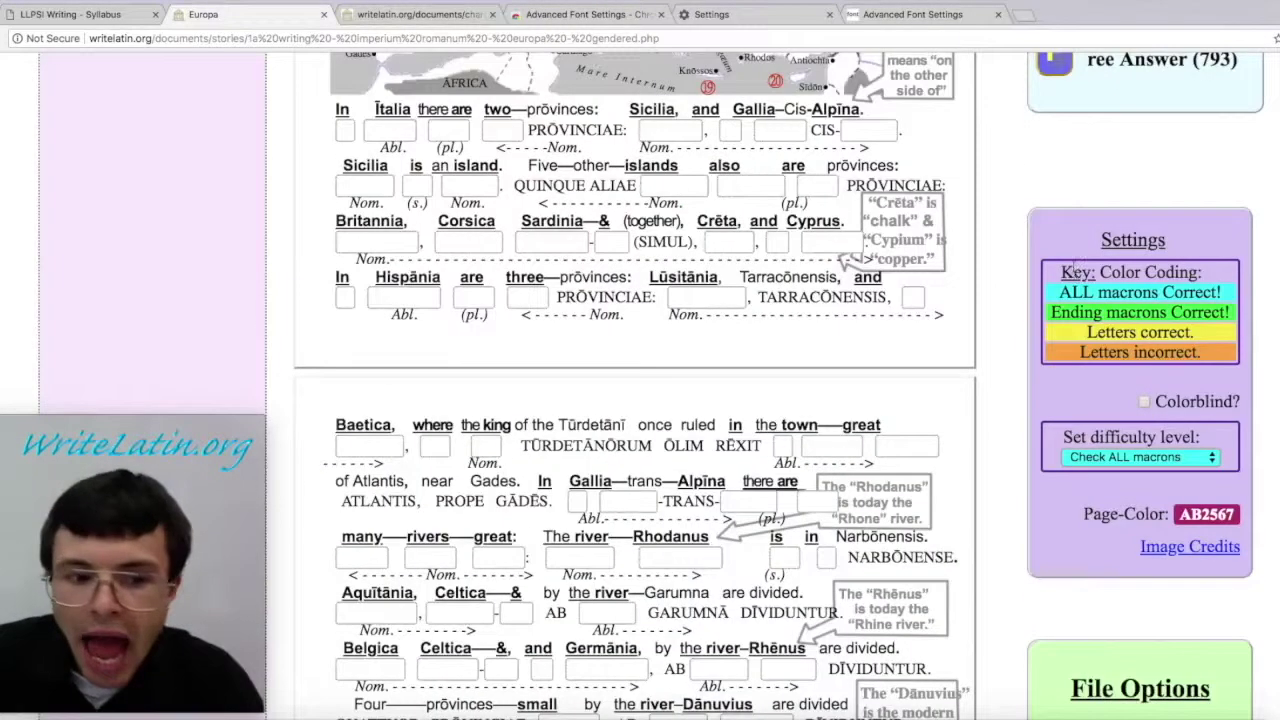
pyautogui.moveTo(1230, 300); pyautogui.dragTo(1072, 401)
pyautogui.moveTo(1093, 332); pyautogui.dragTo(1234, 316)
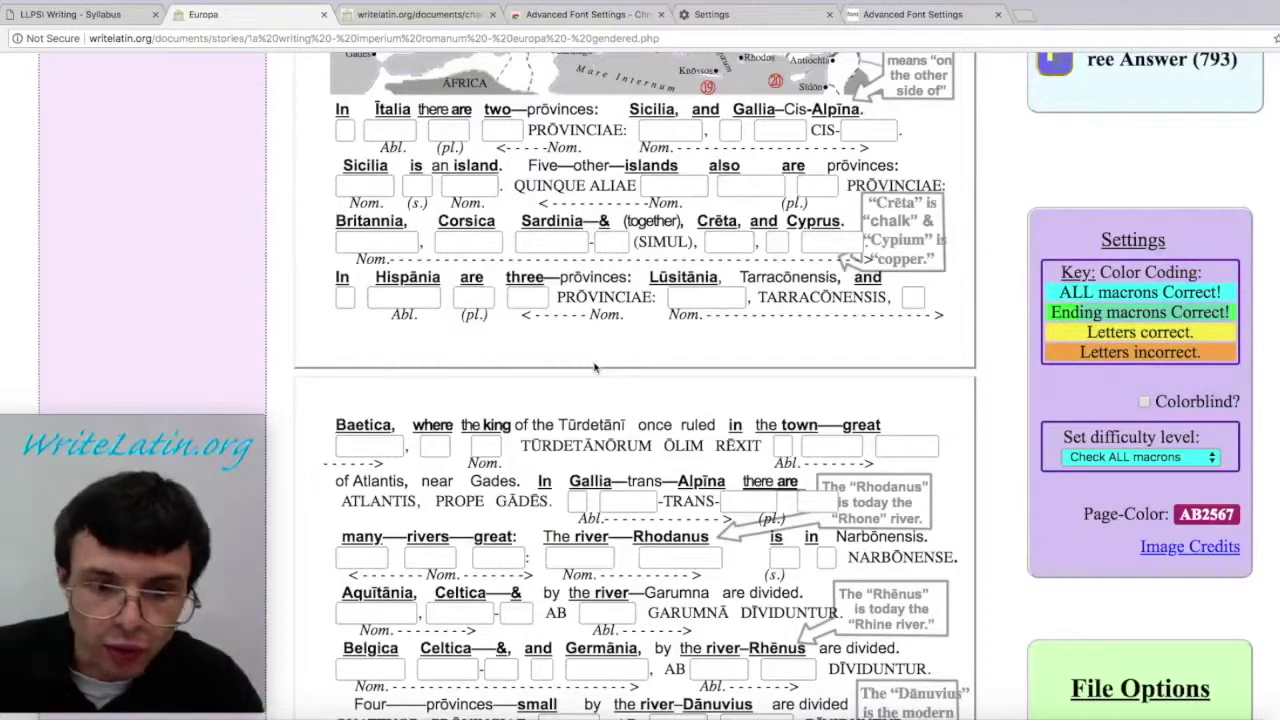
pyautogui.scroll(6, 596, 368)
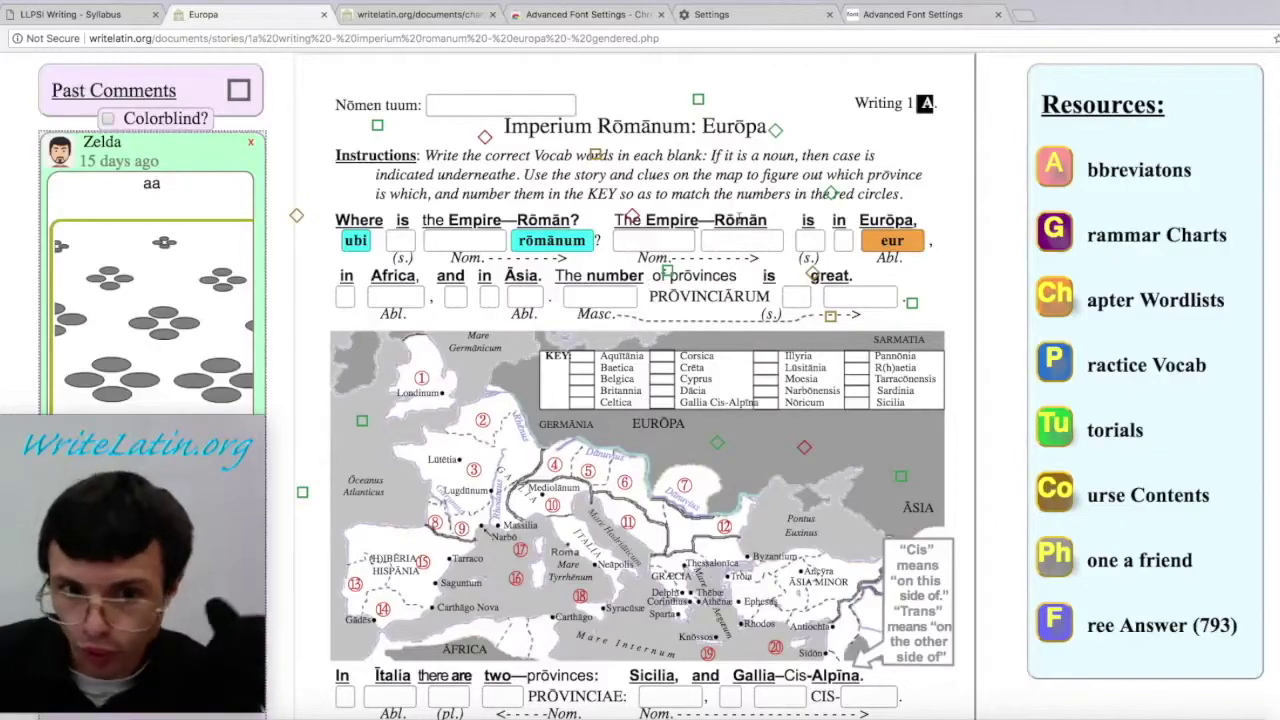
# Step: Complete the "Eurōpa" answer as "eurōpā", with both macrons, and have it checked
pyautogui.click(915, 241)
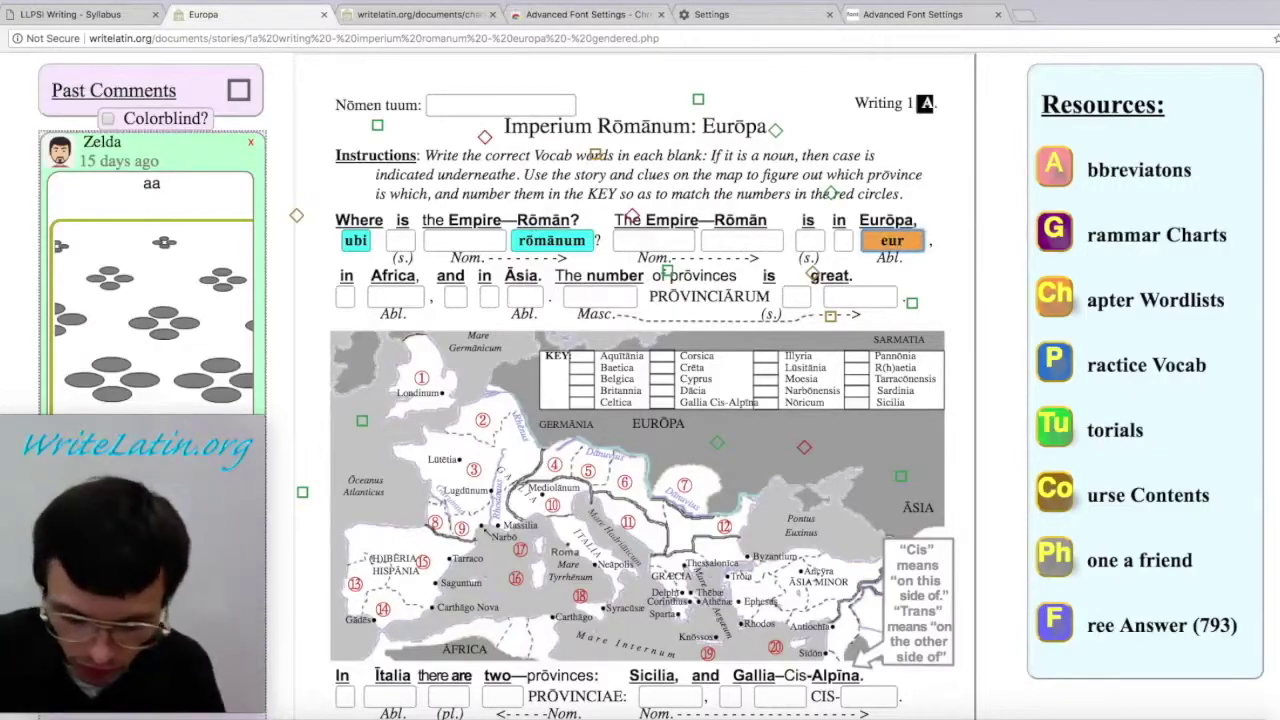
pyautogui.press('super+o')
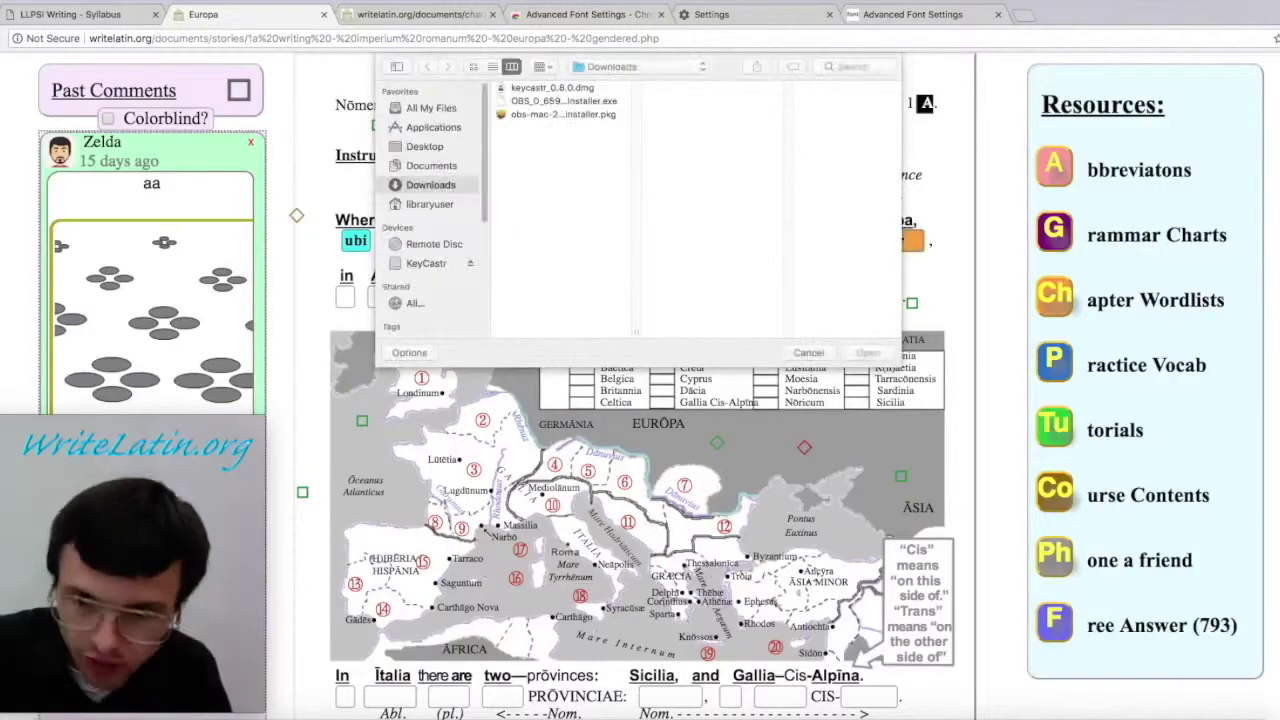
pyautogui.press('Escape')
pyautogui.write('op')
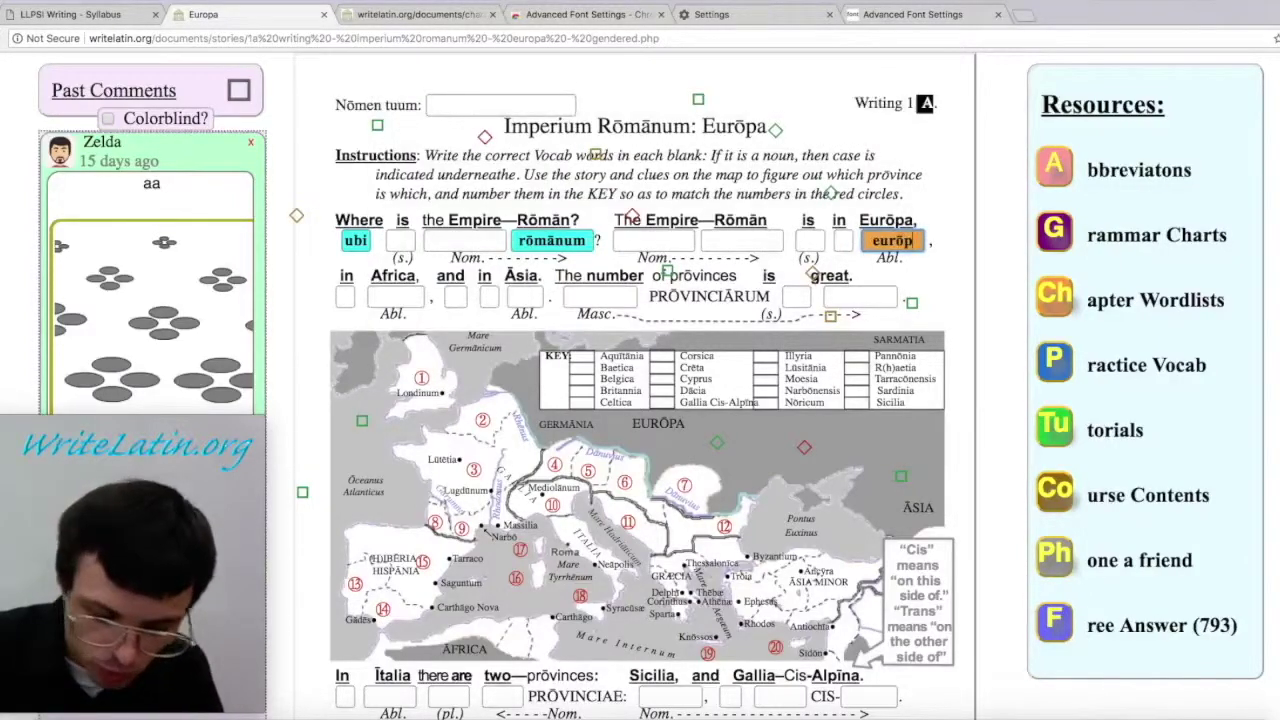
pyautogui.write('ā')
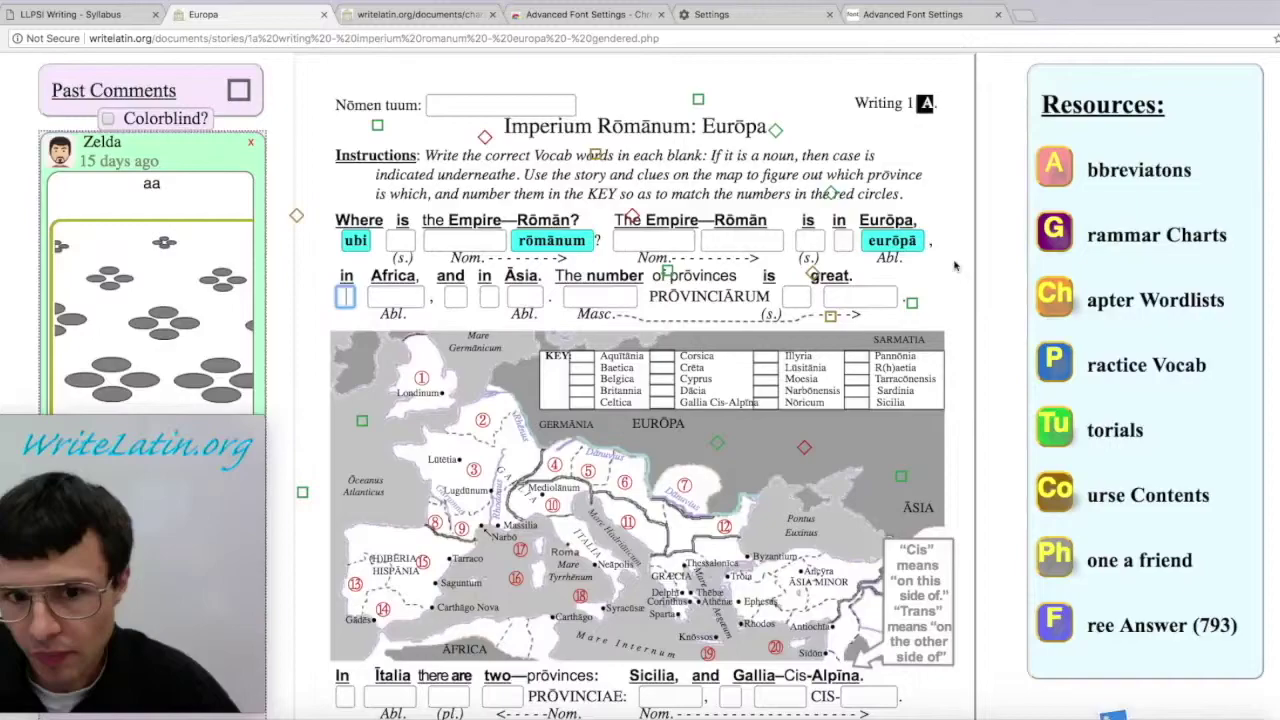
# Step: Examine the worksheet's File Options, especially the explanation of Submit work, and return to the first sentences
pyautogui.scroll(-5, 1075, 363)
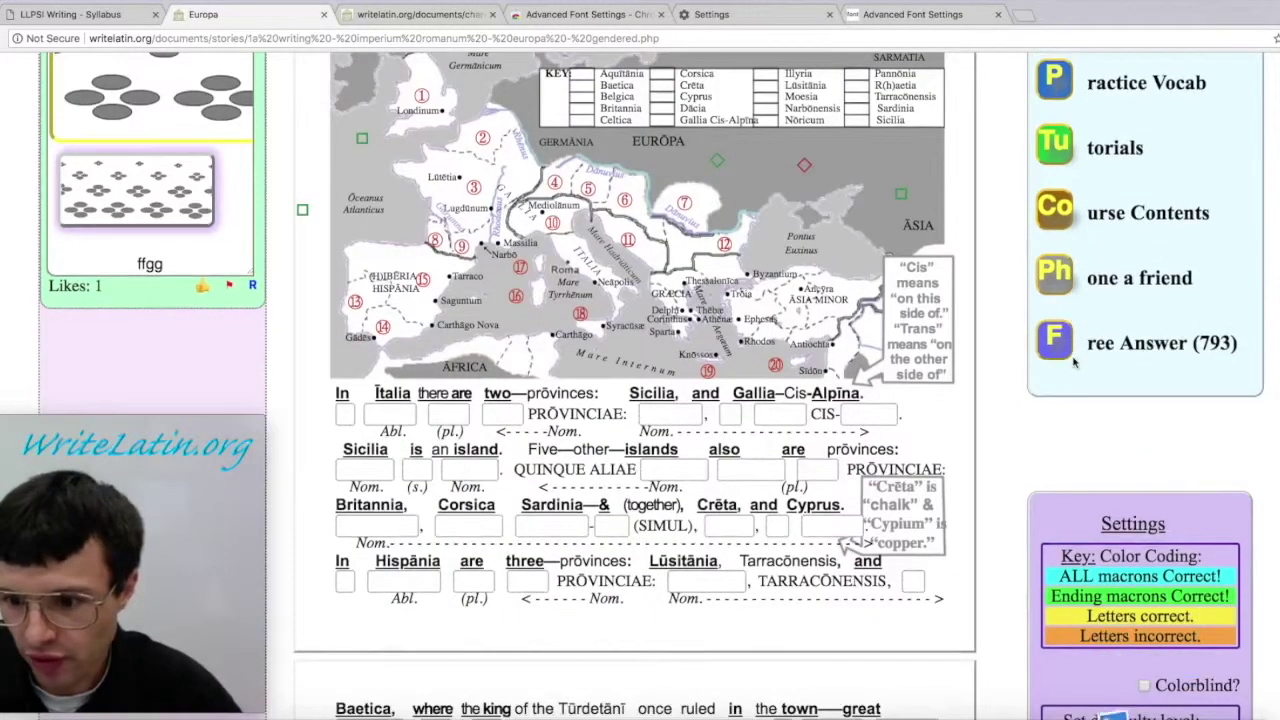
pyautogui.scroll(-5, 1120, 420)
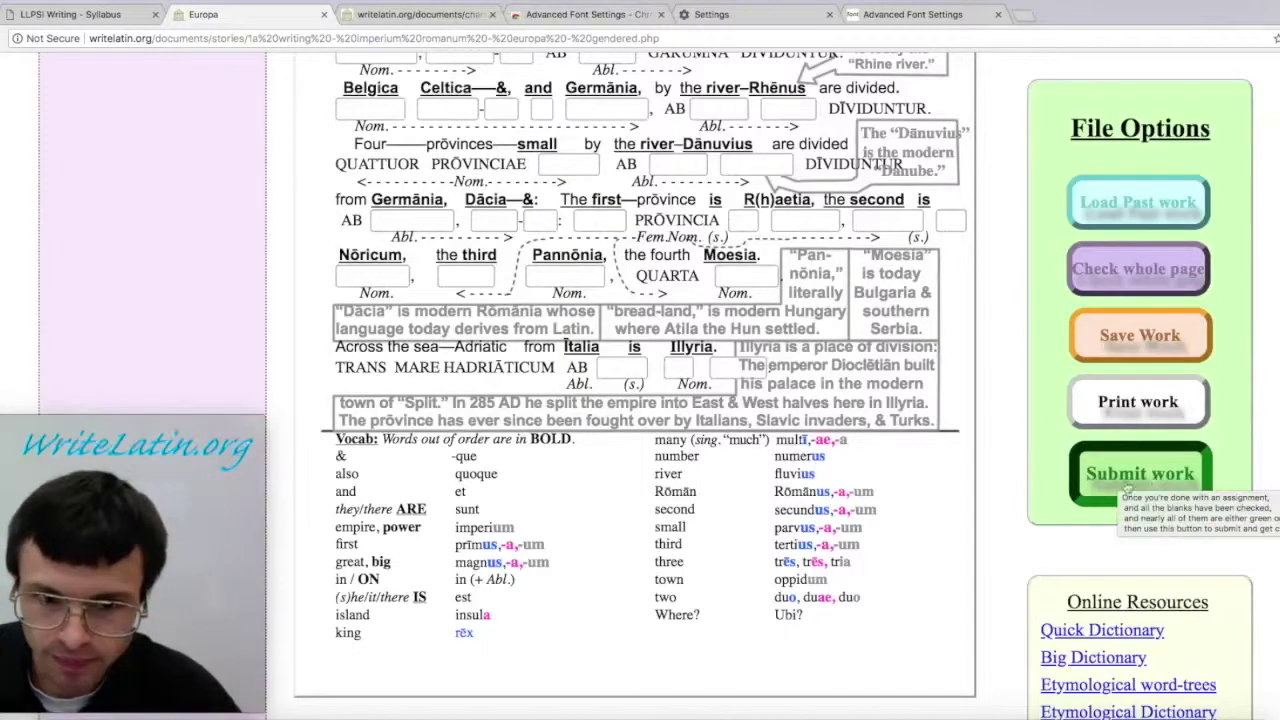
pyautogui.scroll(15, 862, 484)
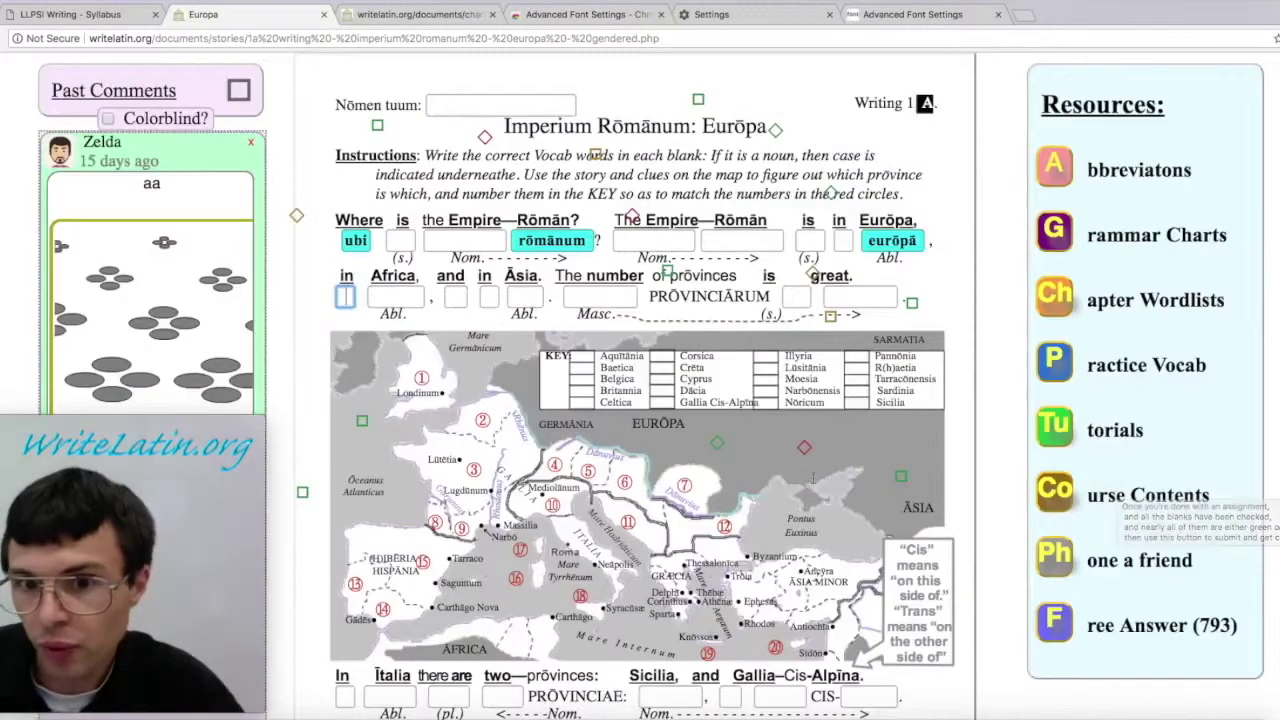
# Step: Try to submit the worksheet for grading, read the status message and close it
pyautogui.scroll(-10, 862, 484)
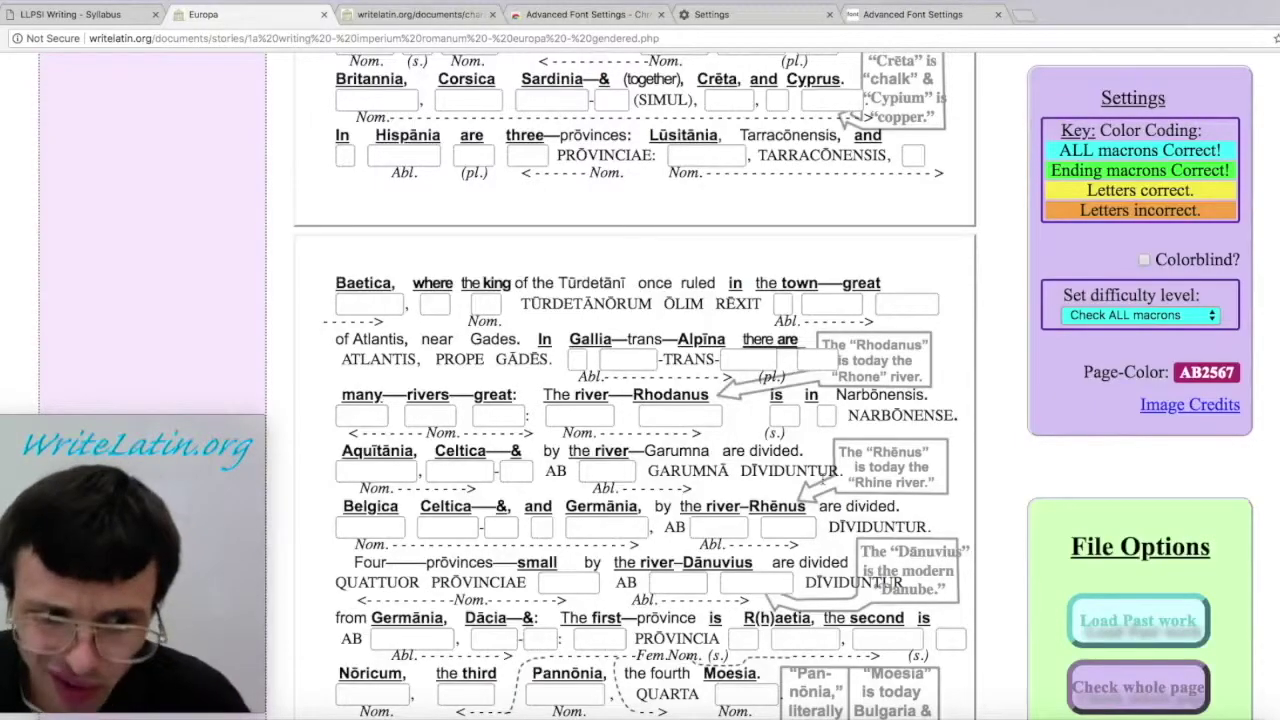
pyautogui.scroll(5, 822, 480)
pyautogui.scroll(-10, 900, 540)
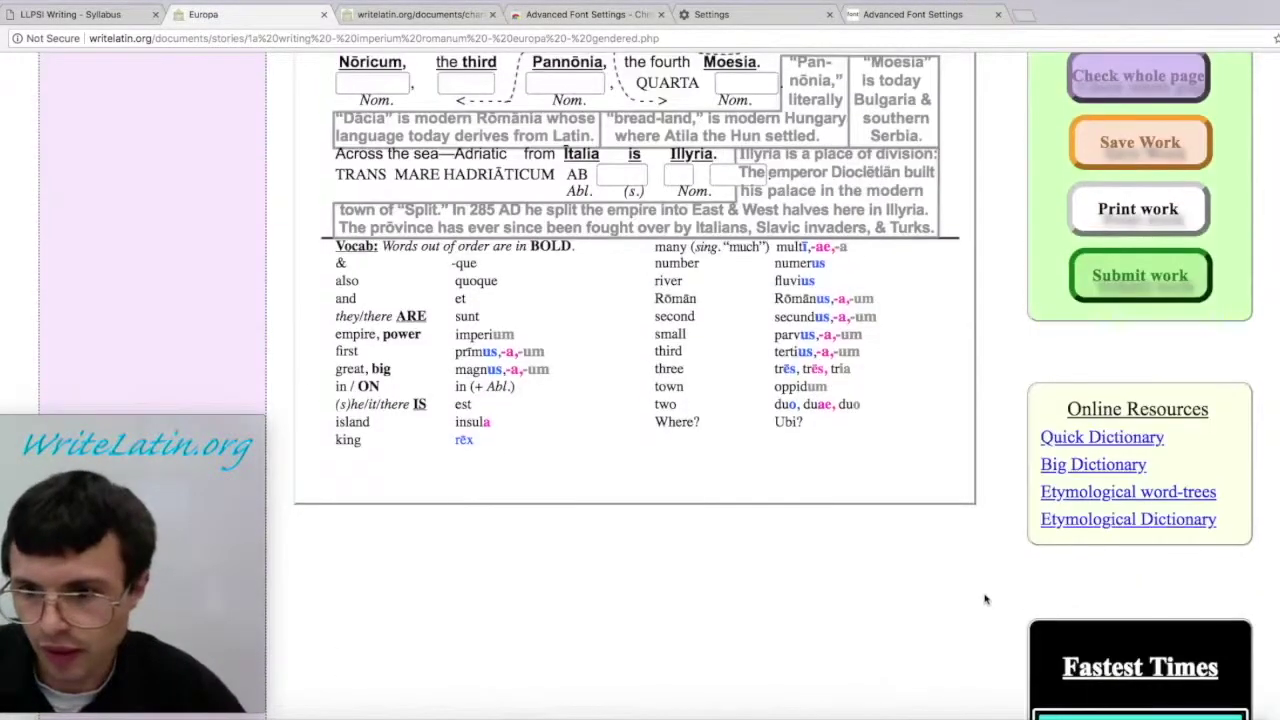
pyautogui.scroll(5, 985, 600)
pyautogui.scroll(-2, 1000, 615)
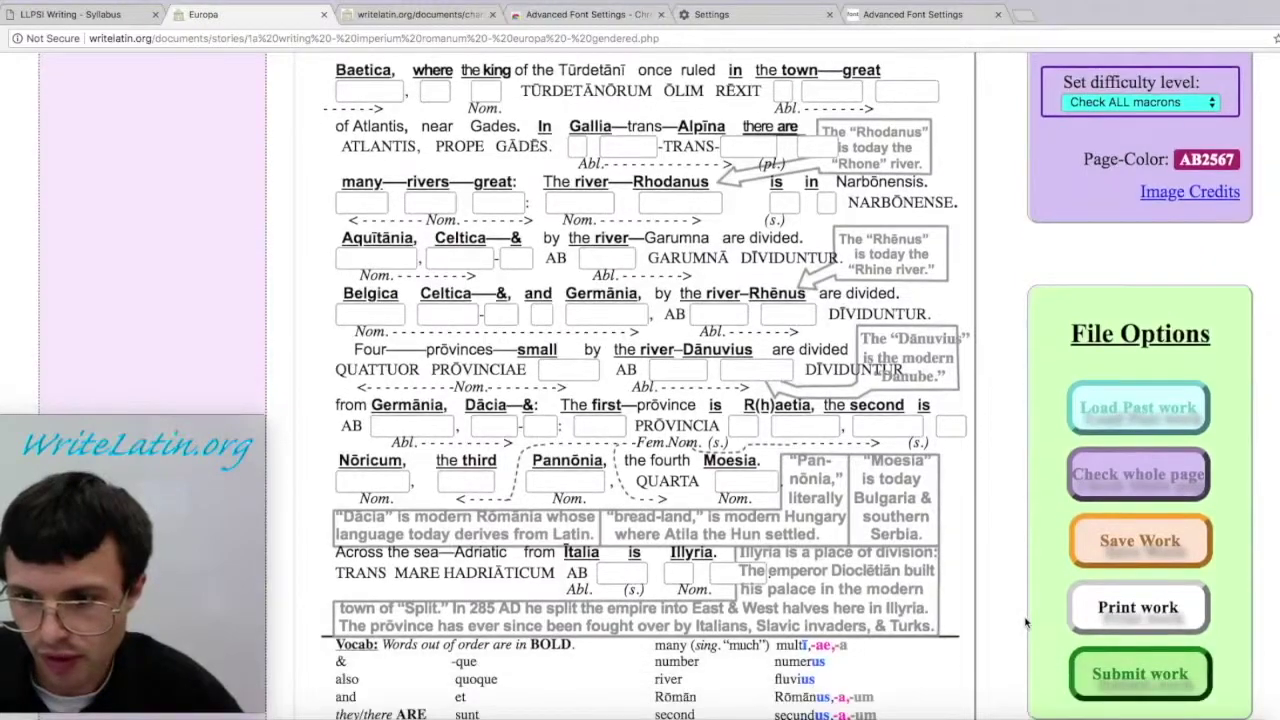
pyautogui.click(1104, 672)
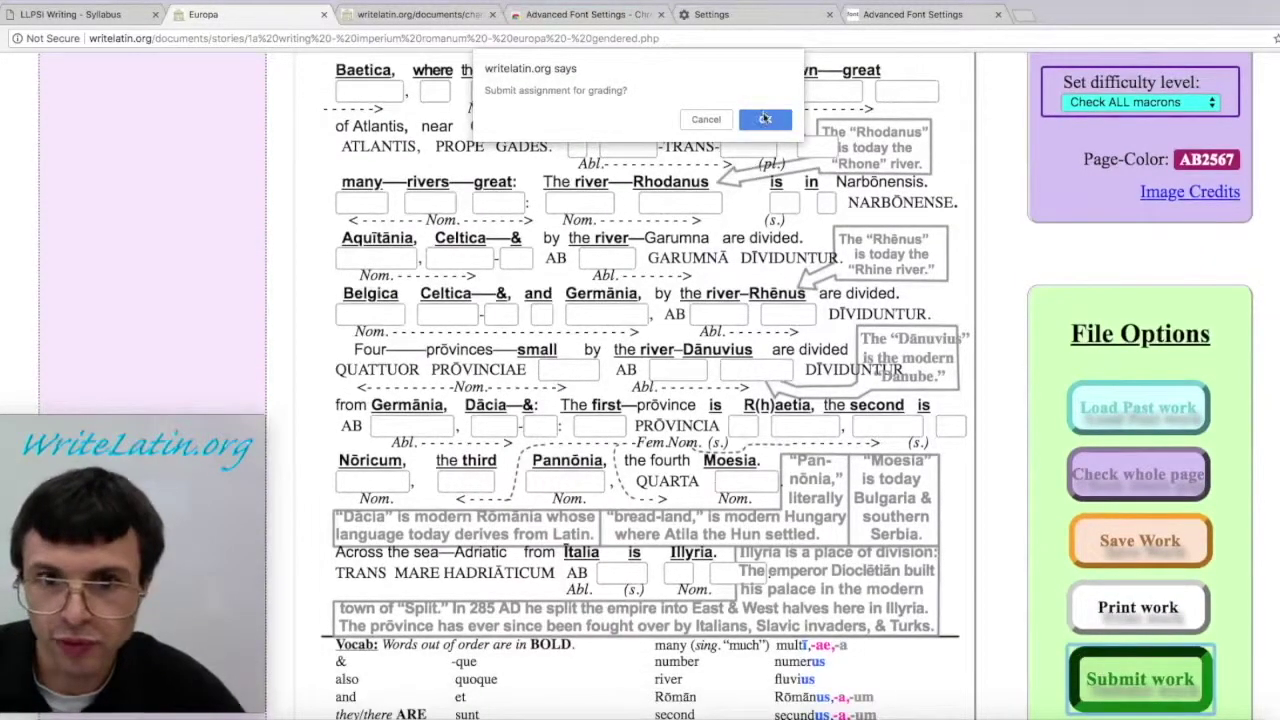
pyautogui.click(765, 119)
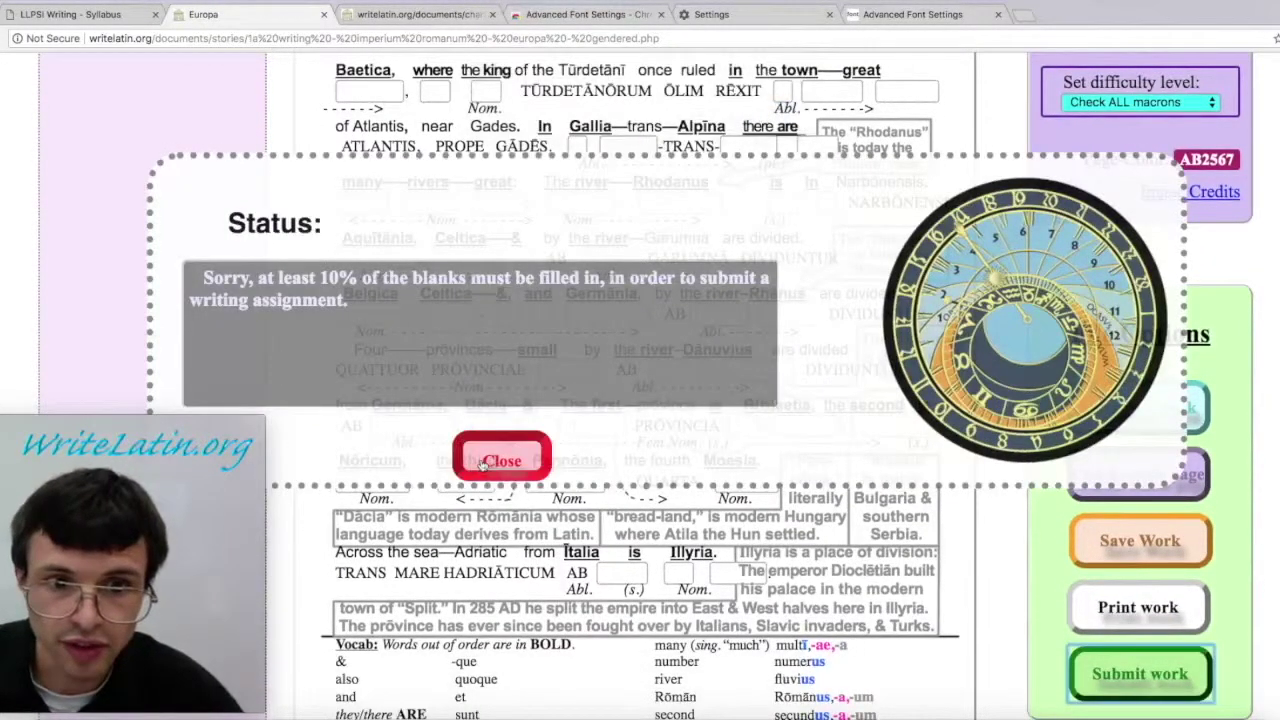
pyautogui.moveTo(360, 300); pyautogui.dragTo(257, 257)
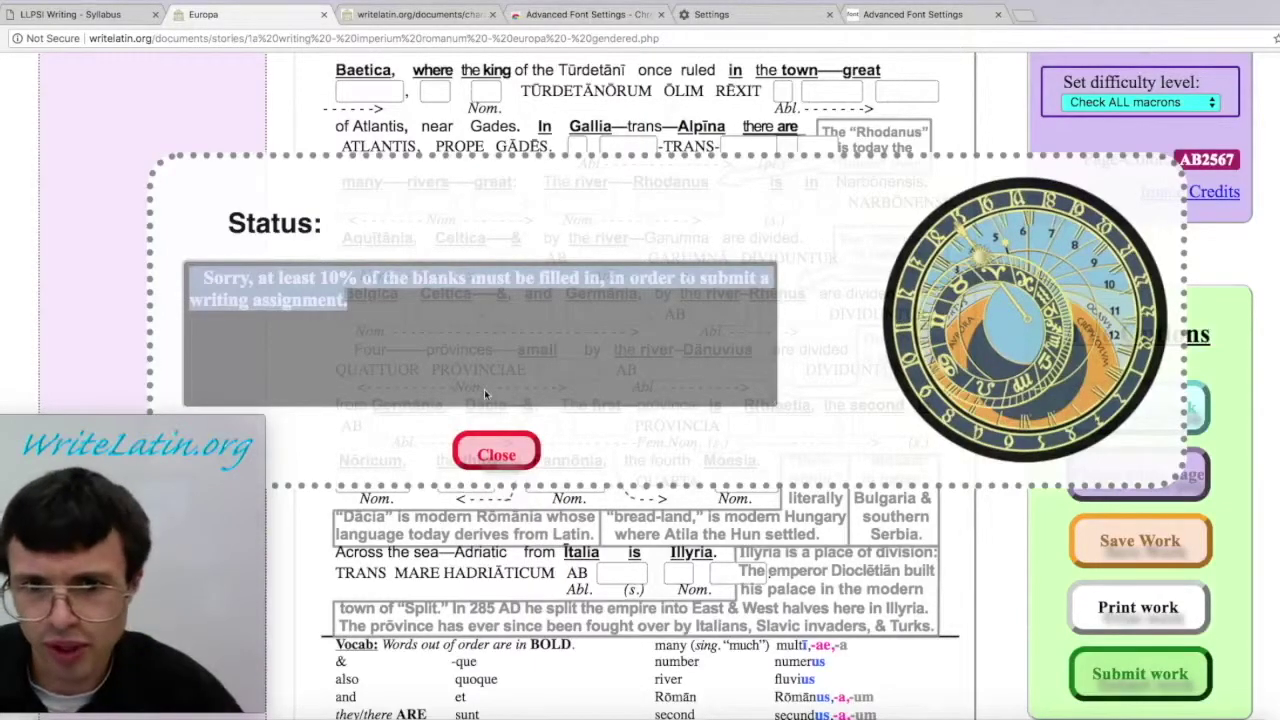
pyautogui.click(502, 458)
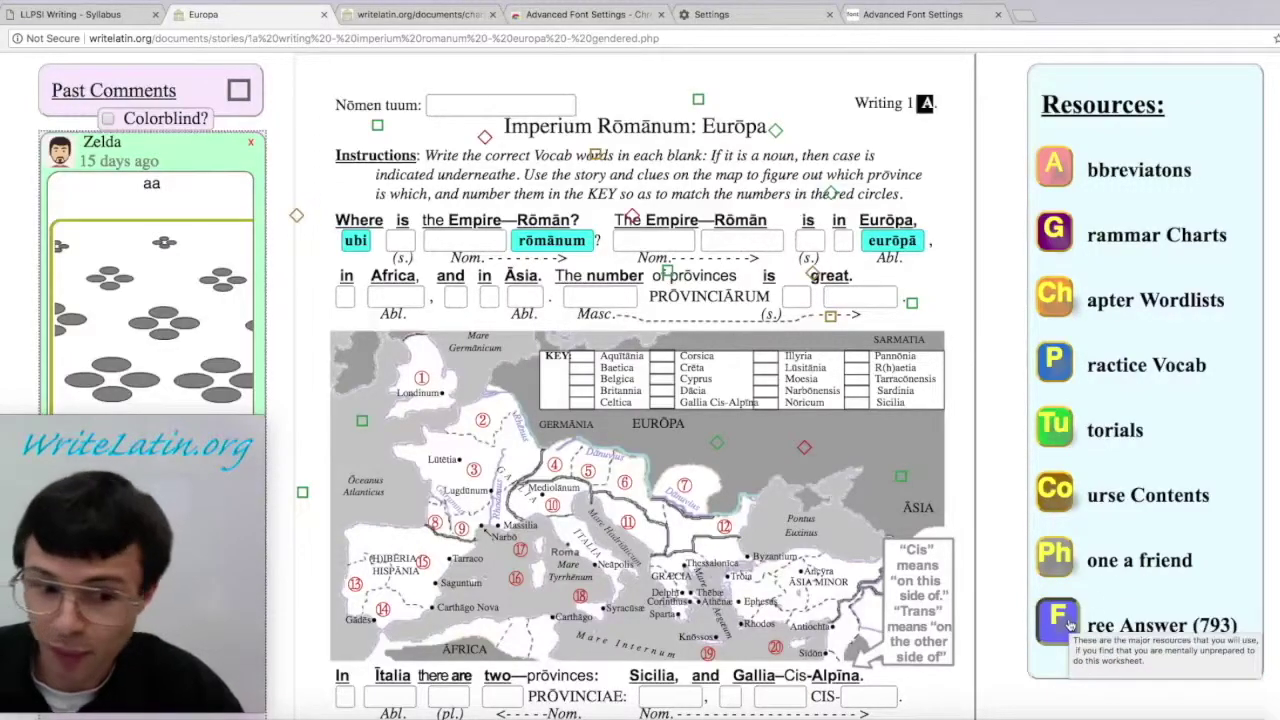
# Step: Use free answers to fill the first "is" blank with "est" and both "Empire" blanks with "imperium"
pyautogui.doubleClick(1214, 625)
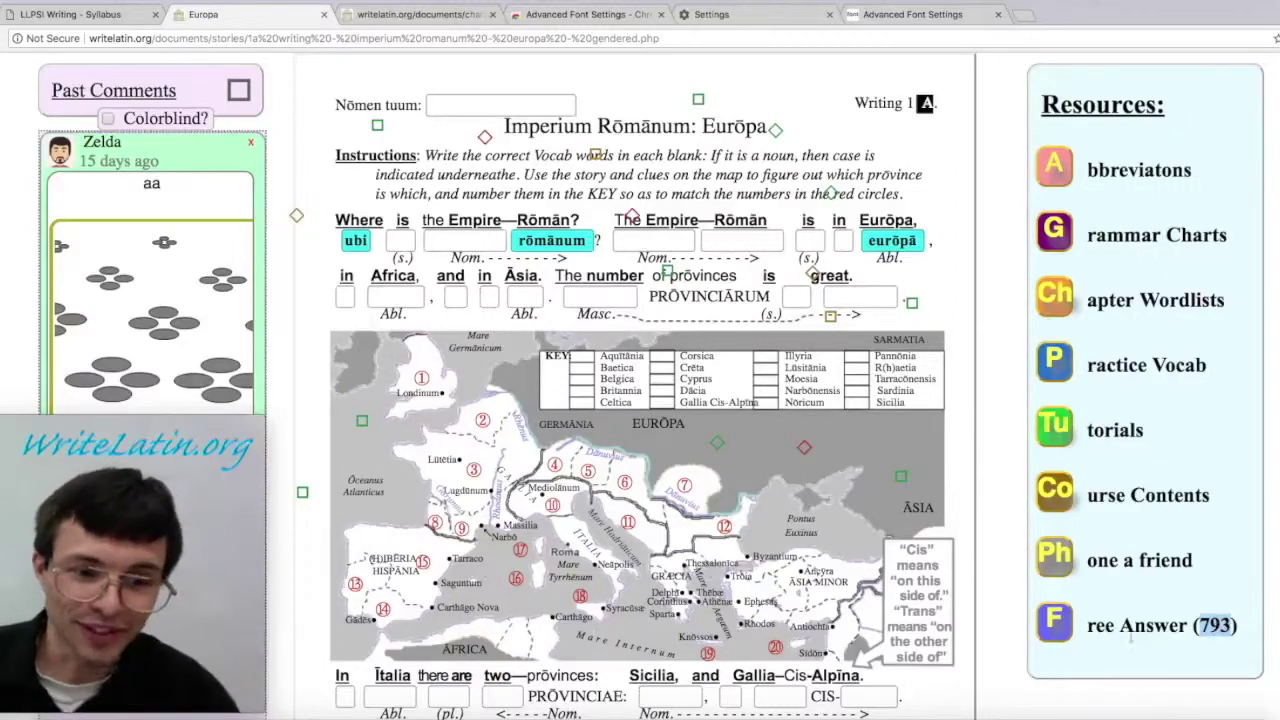
pyautogui.click(1056, 624)
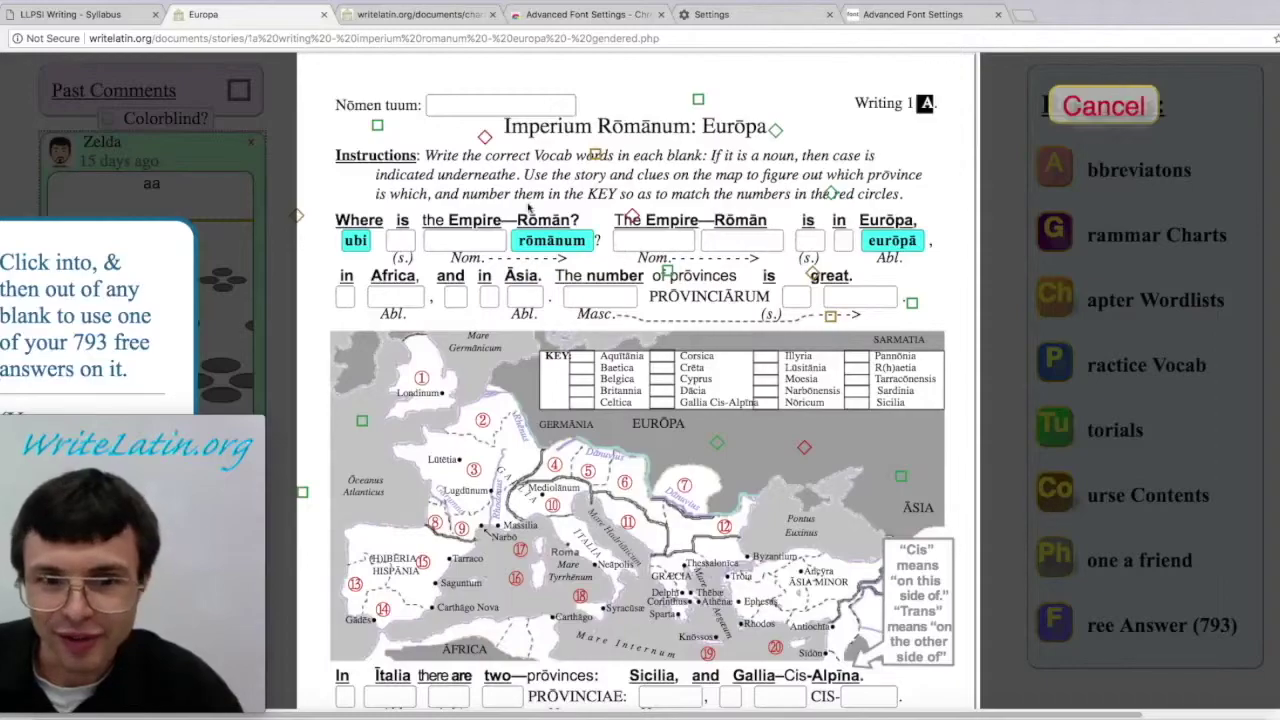
pyautogui.click(390, 240)
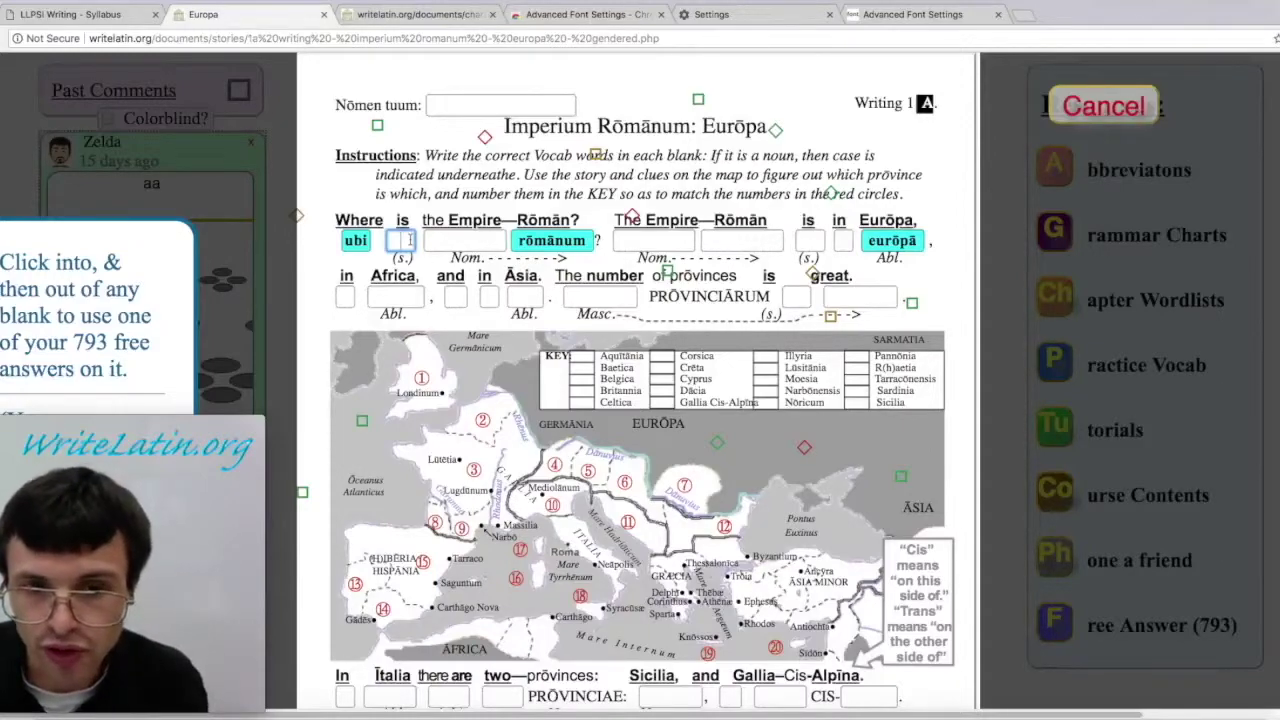
pyautogui.click(494, 247)
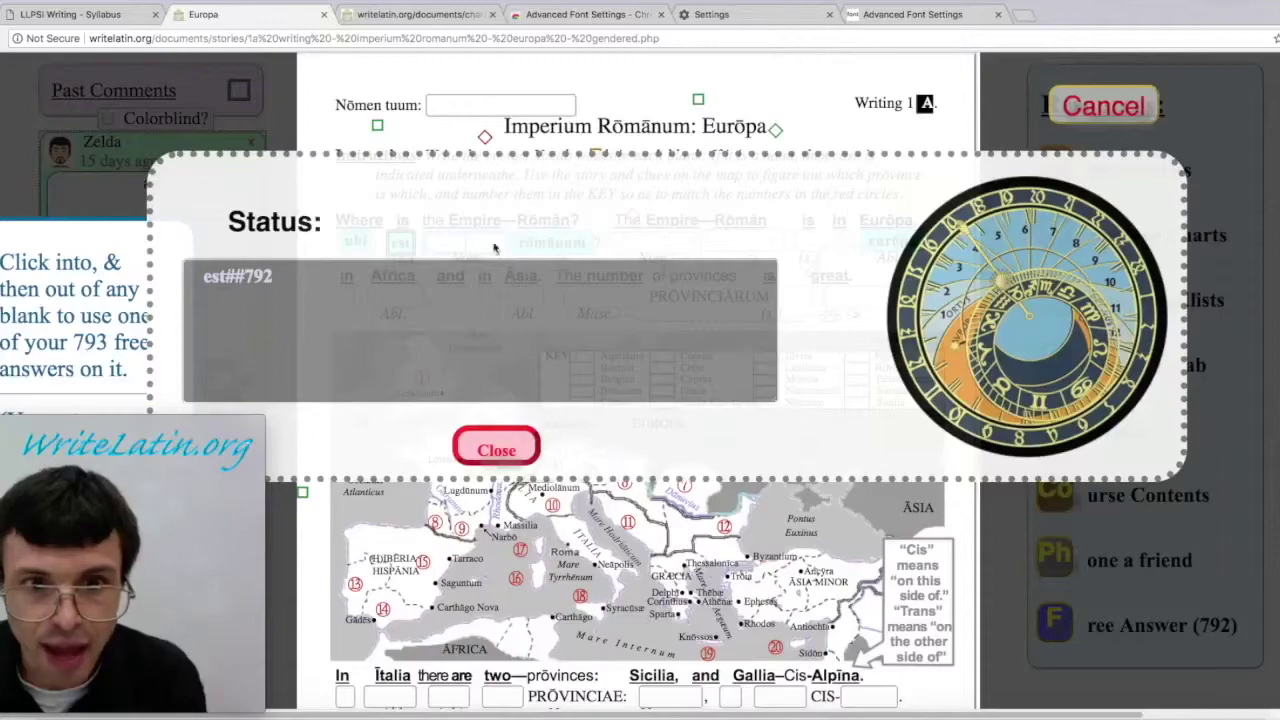
pyautogui.click(516, 456)
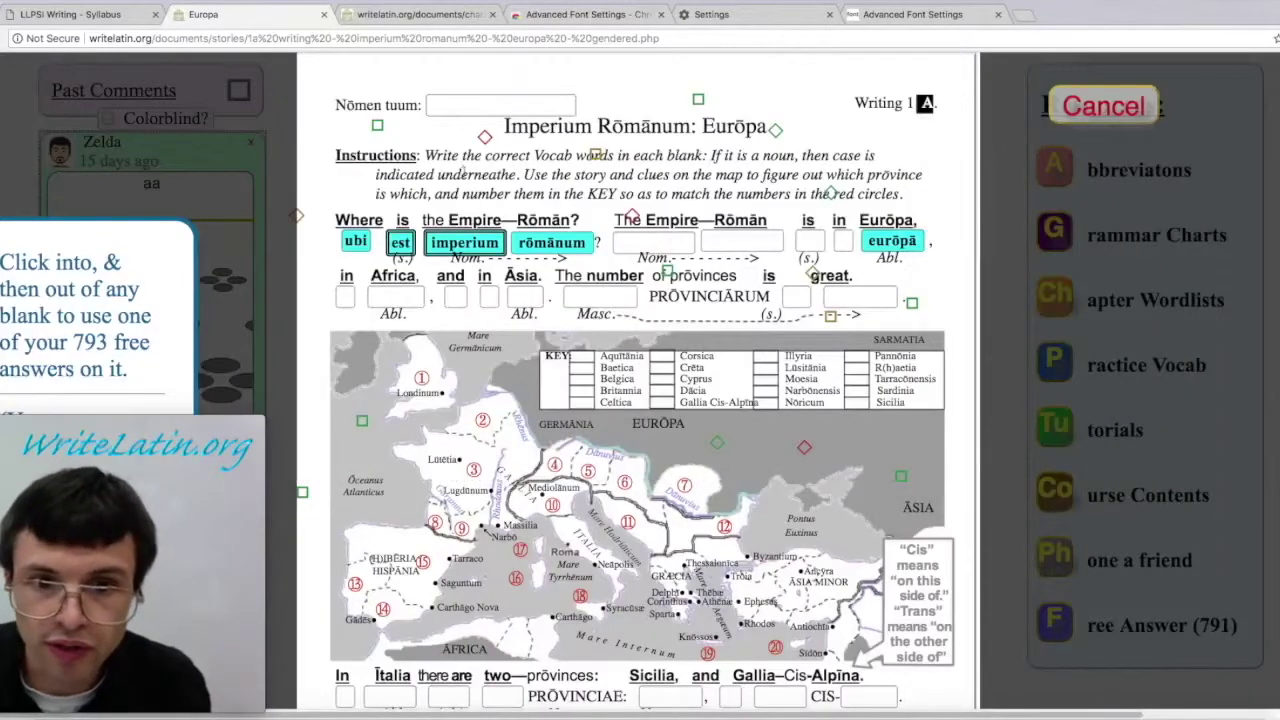
pyautogui.click(653, 242)
pyautogui.click(670, 166)
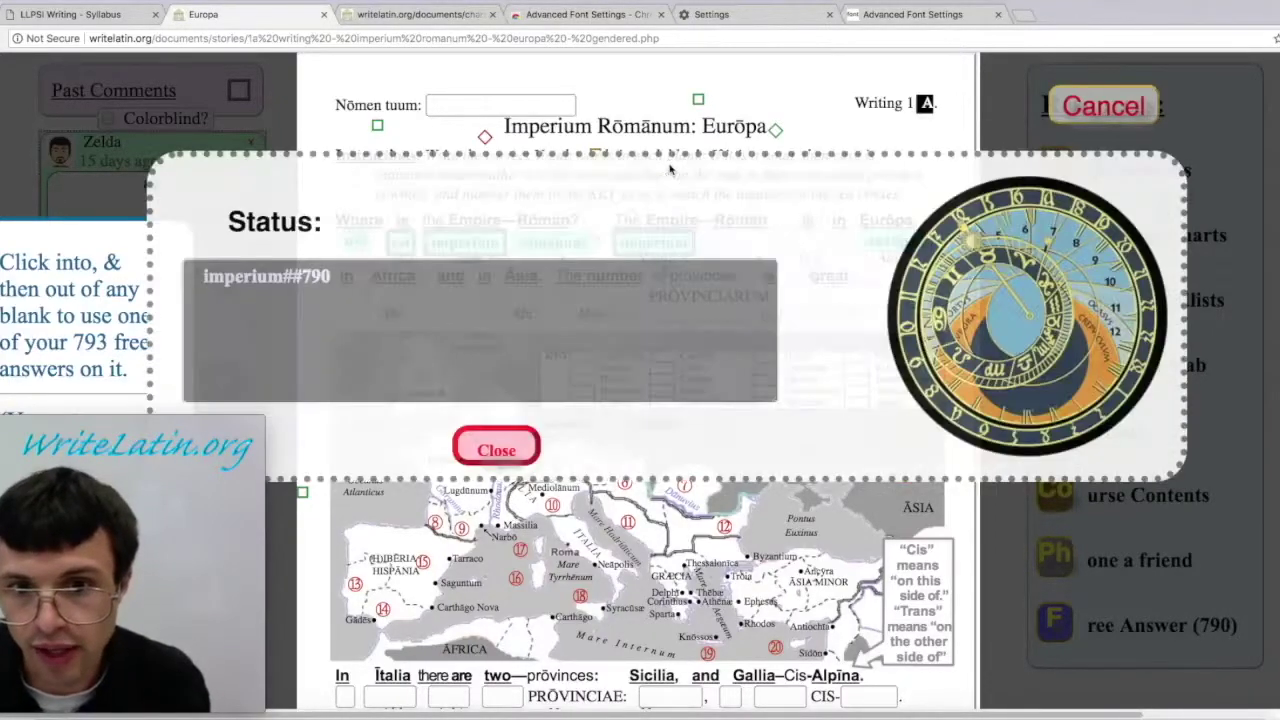
pyautogui.click(531, 436)
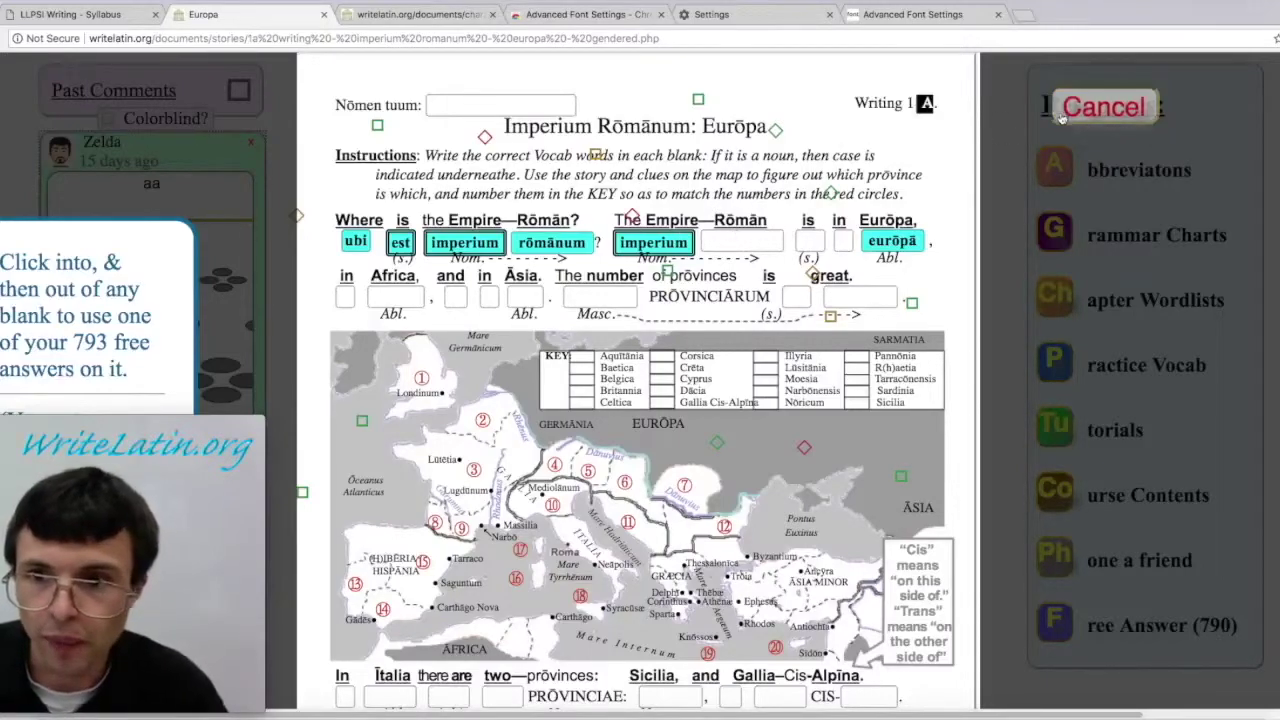
# Step: Leave the free-answer mode and submit the worksheet for grading
pyautogui.scroll(-15, 800, 245)
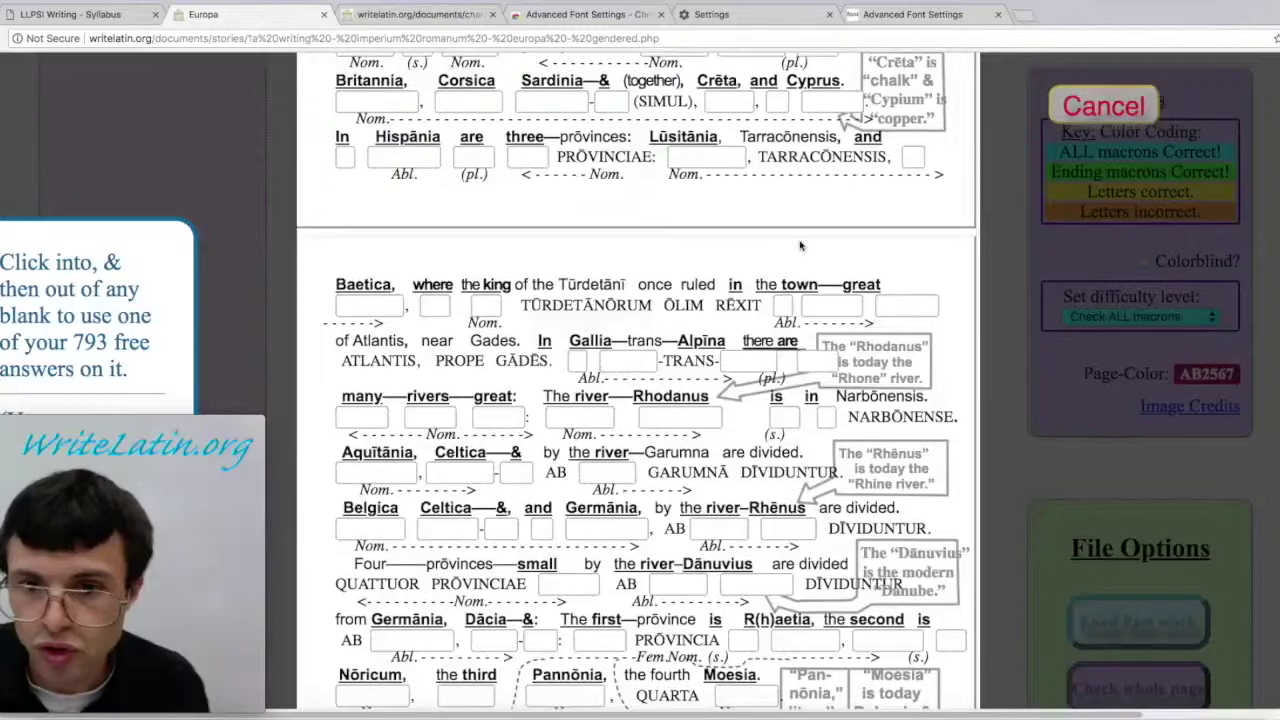
pyautogui.scroll(15, 800, 245)
pyautogui.scroll(-15, 1072, 318)
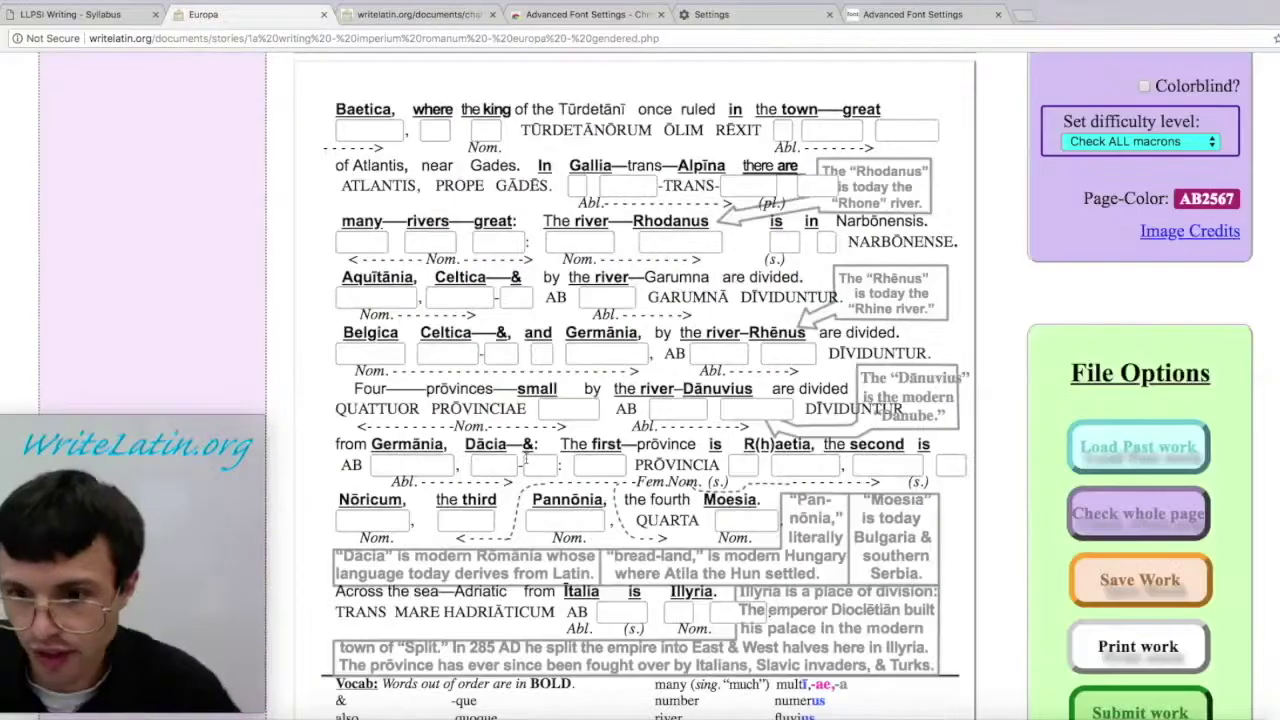
pyautogui.scroll(-5, 527, 457)
pyautogui.click(1140, 204)
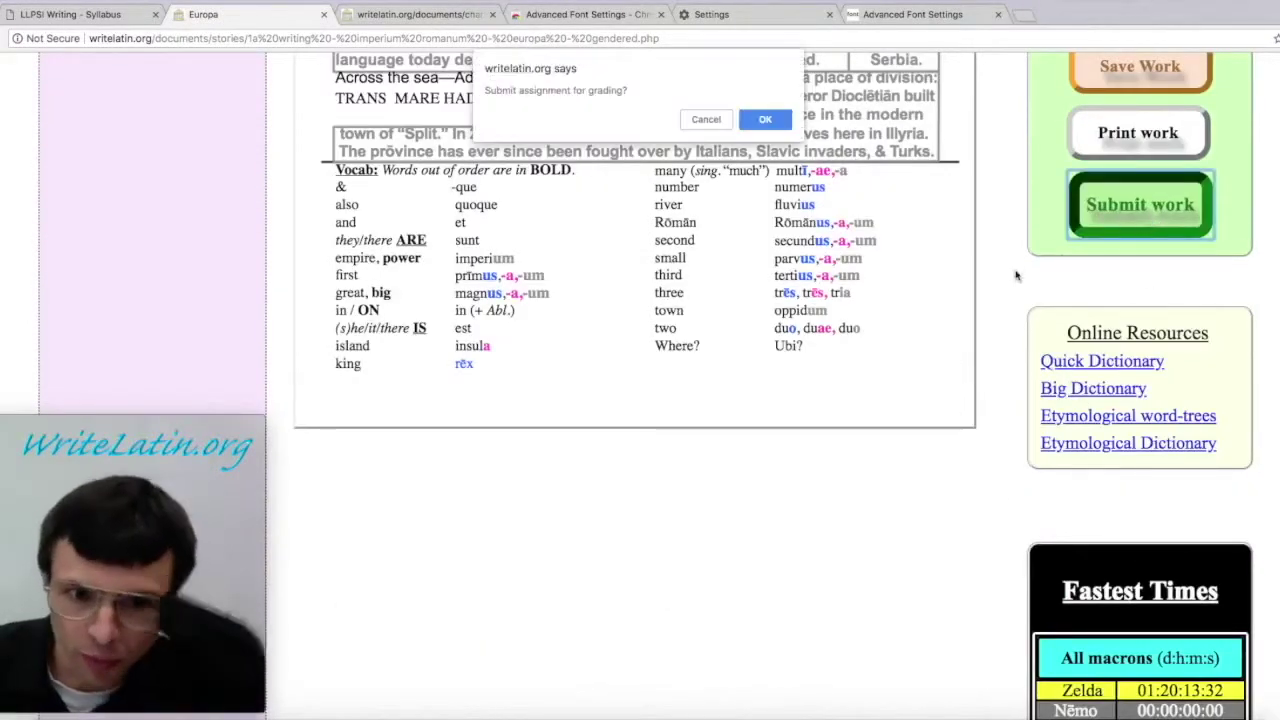
pyautogui.click(766, 122)
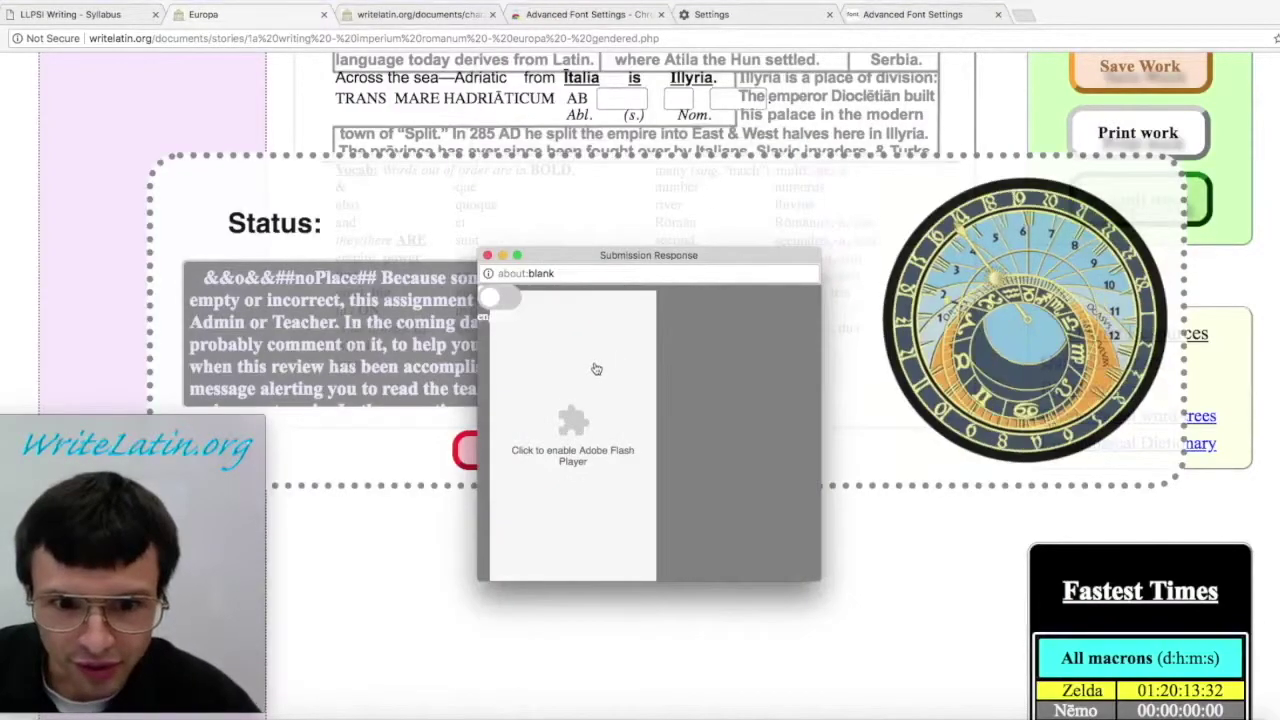
# Step: Compare the Latin and English versions of the submission response, and close the status message
pyautogui.click(500, 297)
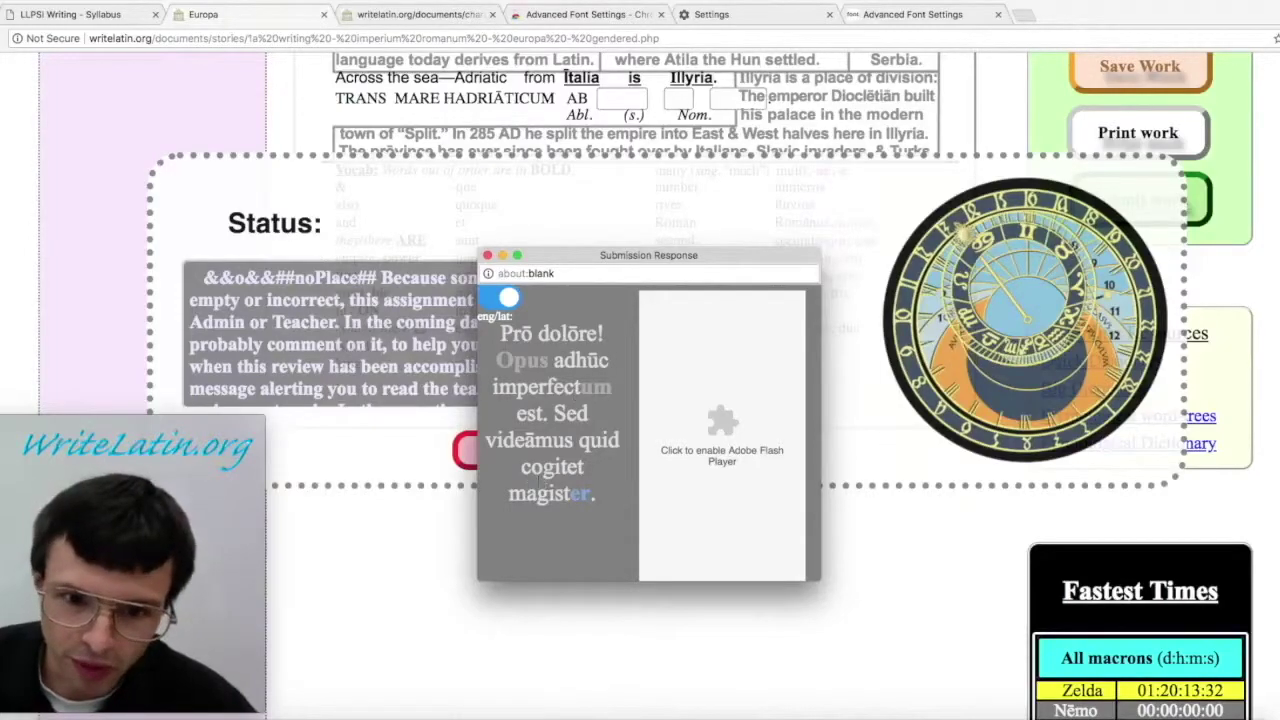
pyautogui.moveTo(499, 333); pyautogui.dragTo(605, 470)
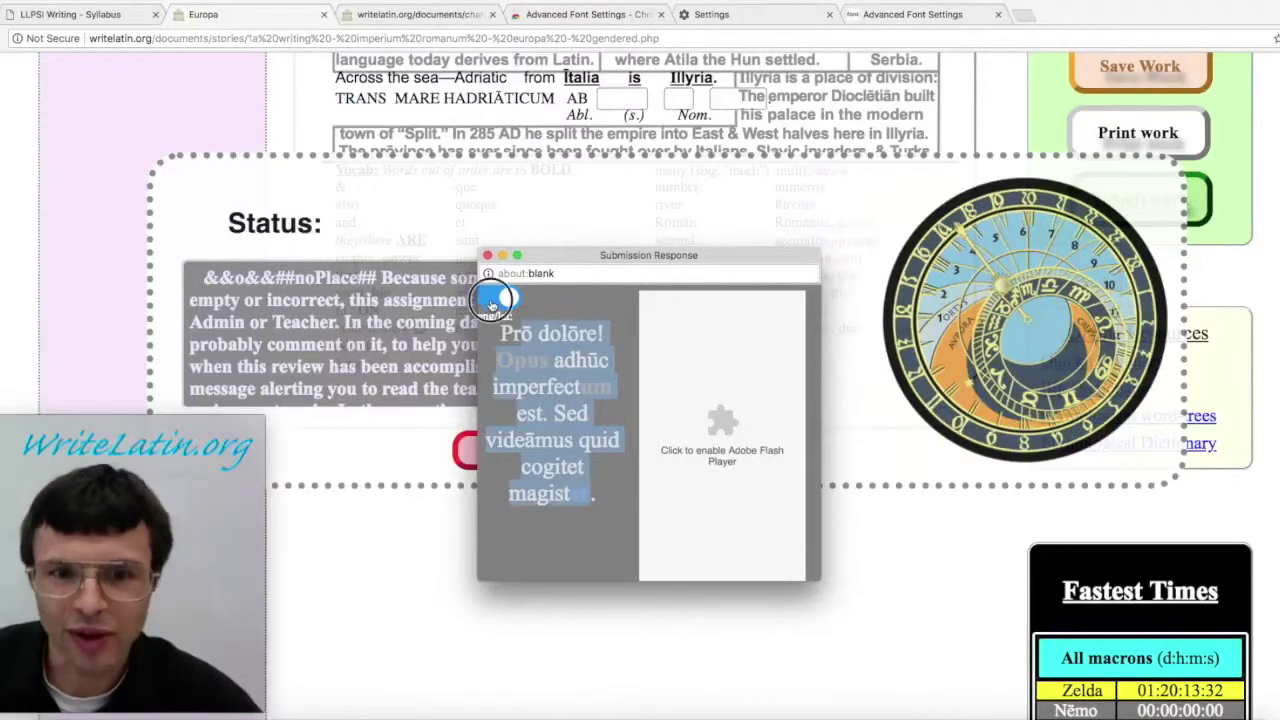
pyautogui.click(494, 299)
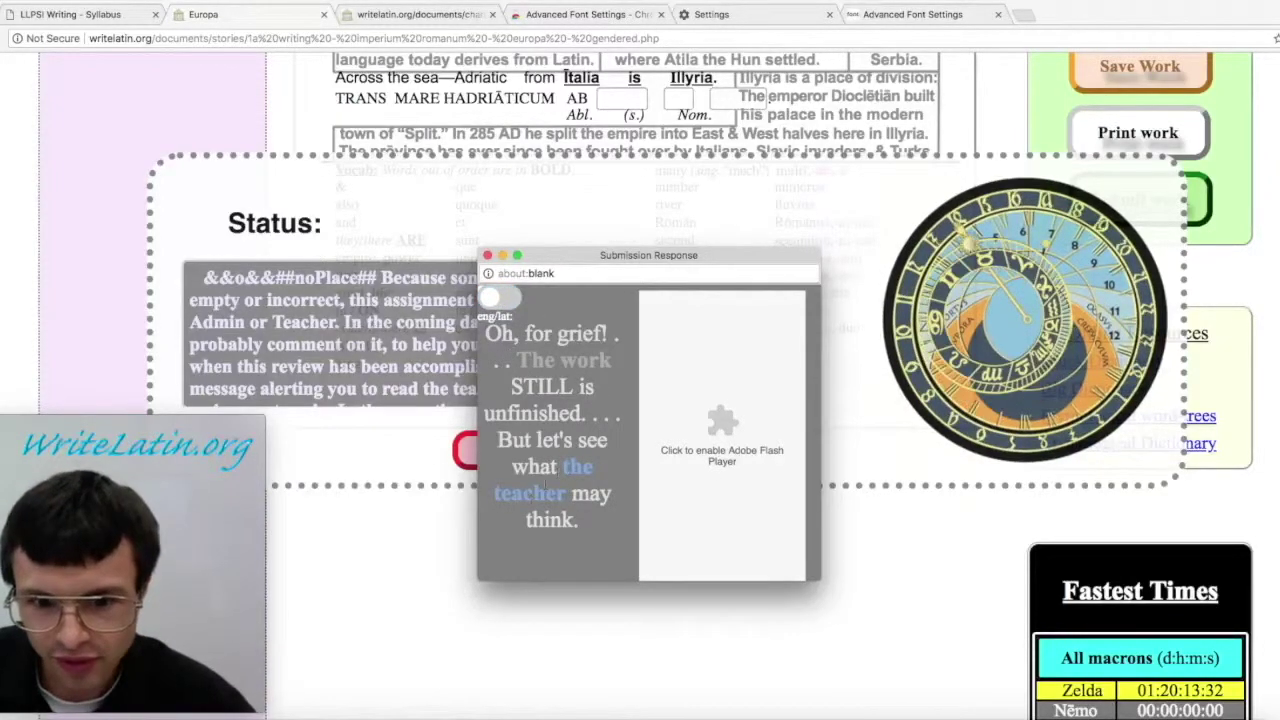
pyautogui.click(491, 299)
pyautogui.click(491, 300)
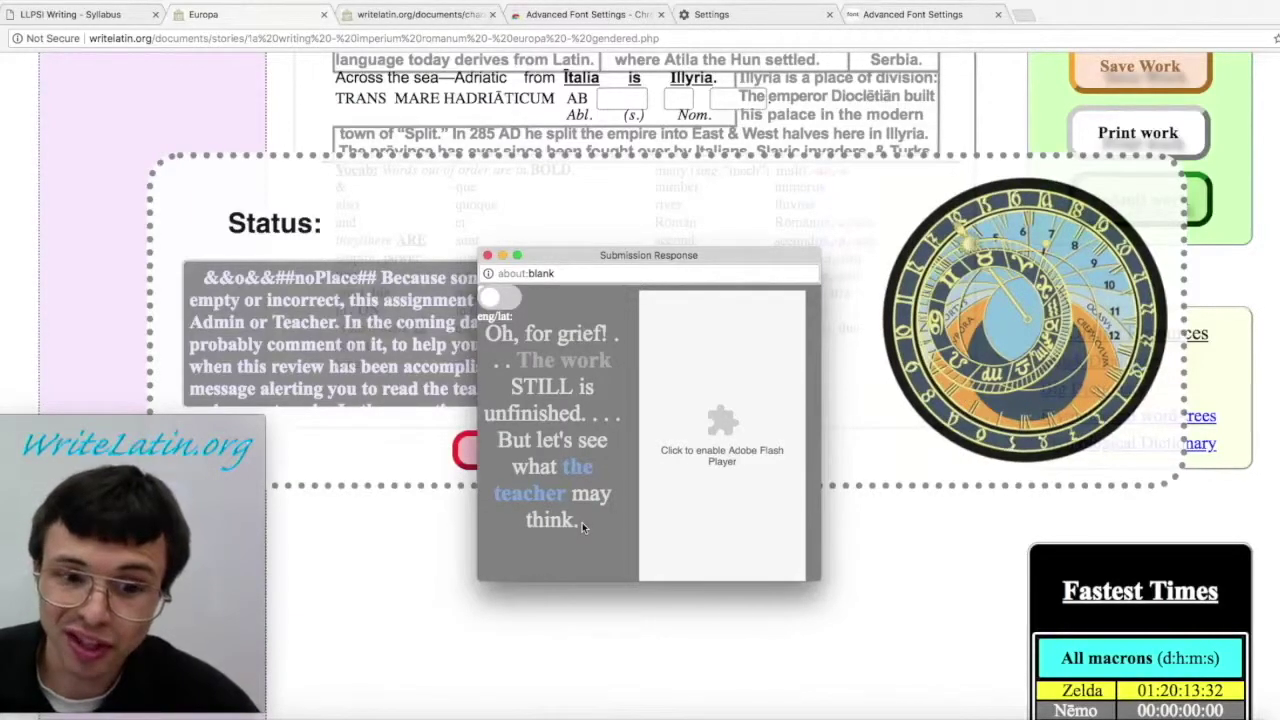
pyautogui.click(535, 455)
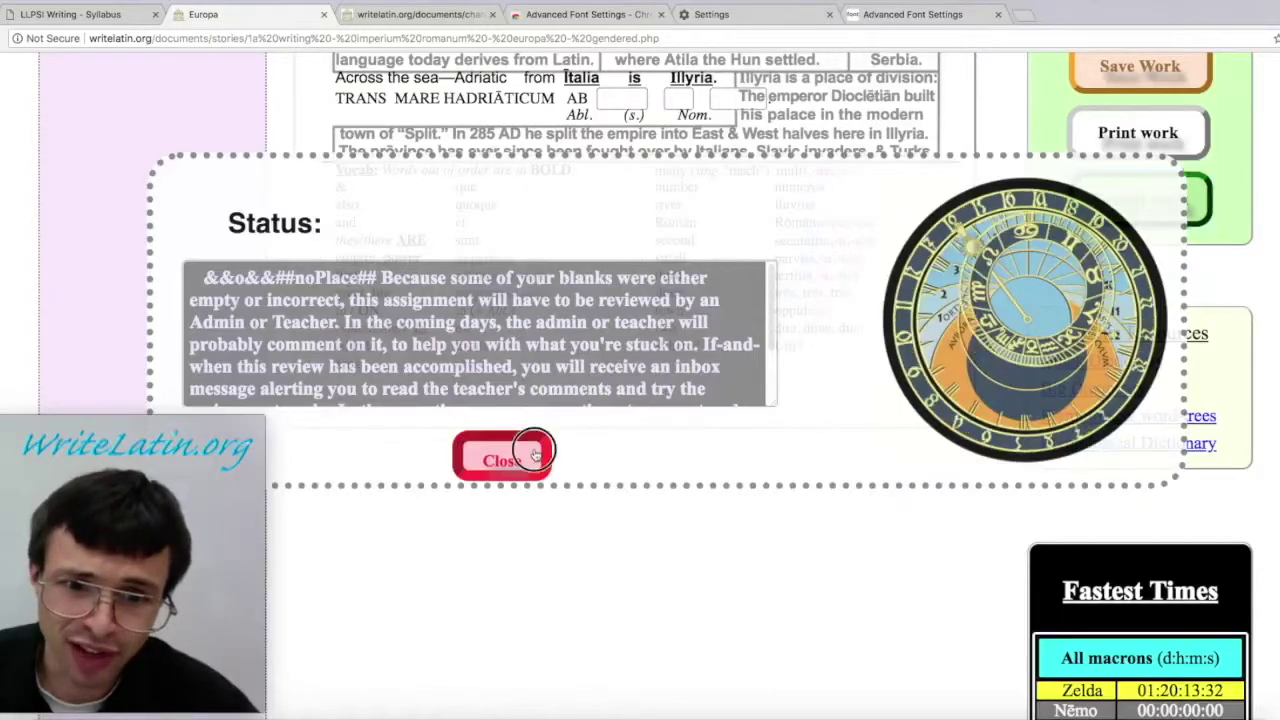
# Step: Reload the Europa worksheet page and dismiss its status message
pyautogui.scroll(5, 590, 360)
pyautogui.moveTo(593, 363); pyautogui.dragTo(903, 366)
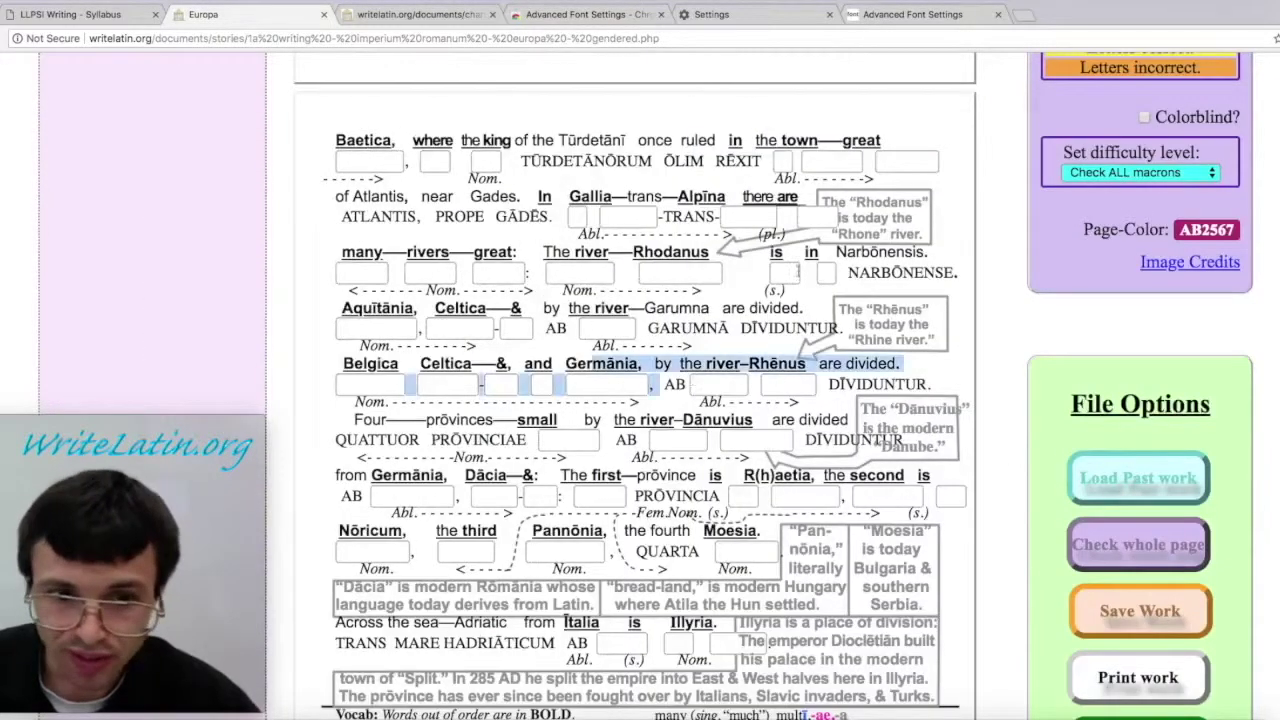
pyautogui.scroll(8, 528, 459)
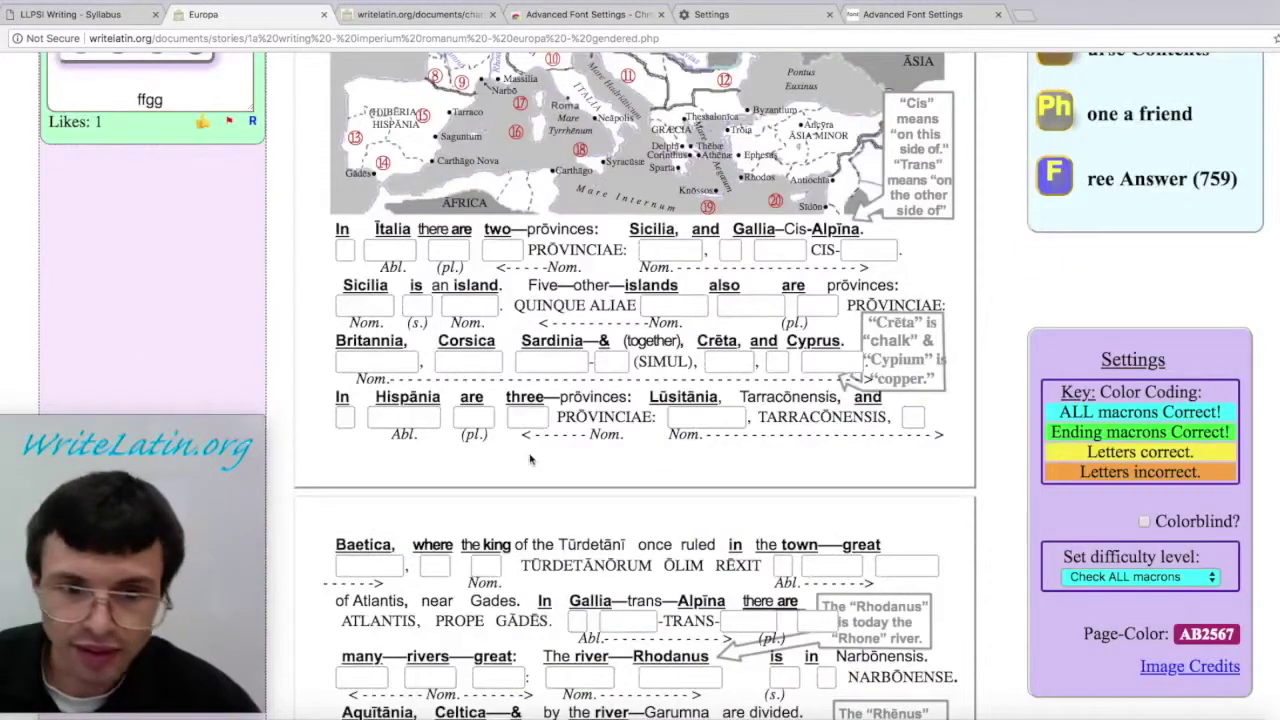
pyautogui.scroll(1, 528, 458)
pyautogui.scroll(-5, 530, 455)
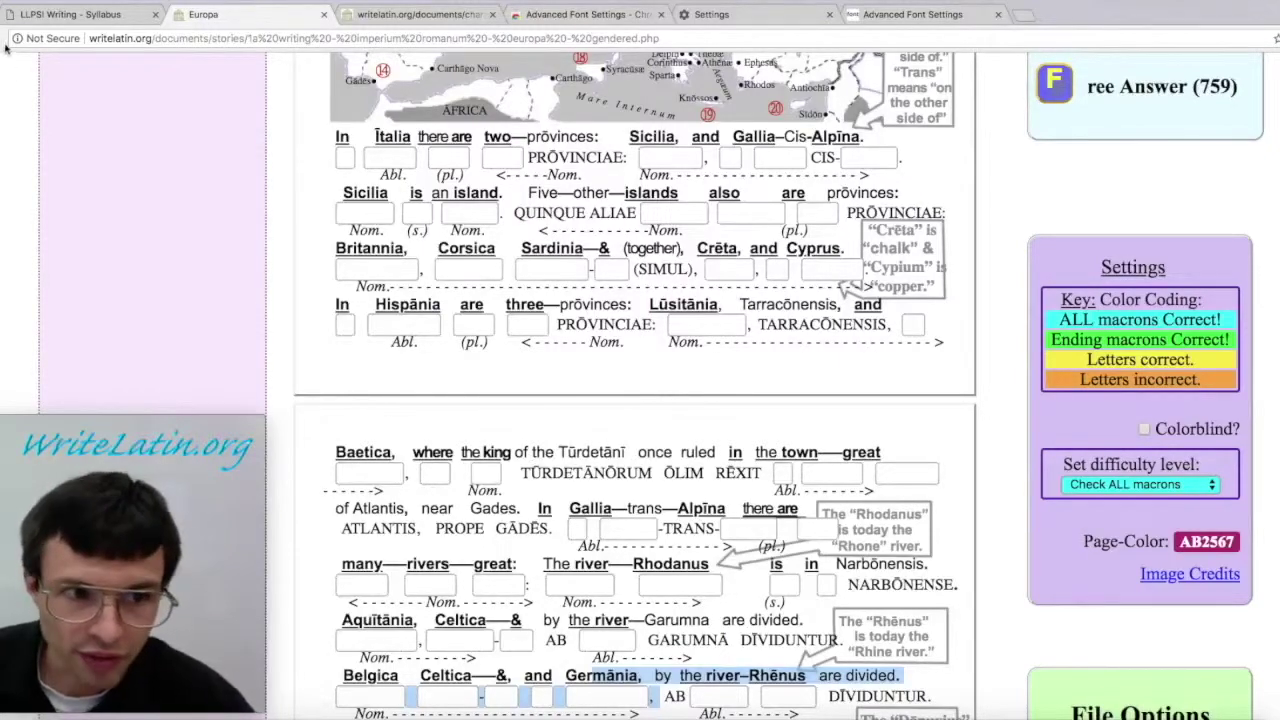
pyautogui.press('super+r')
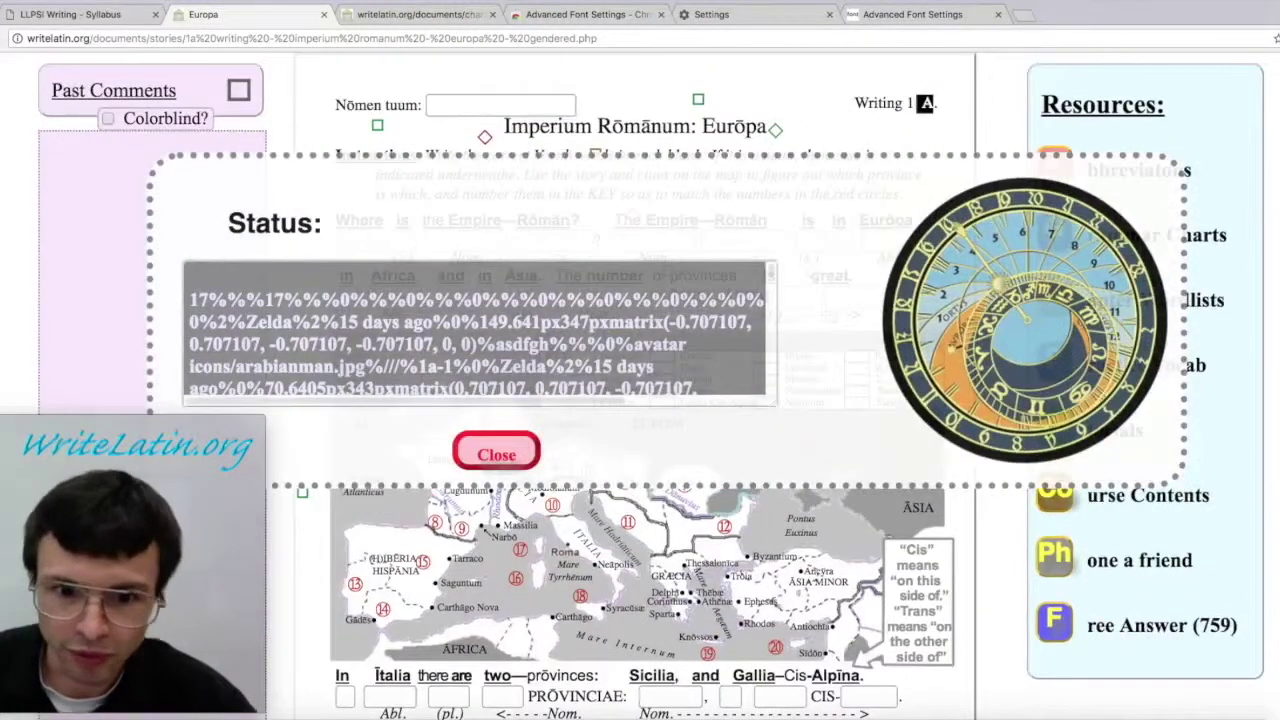
pyautogui.click(500, 455)
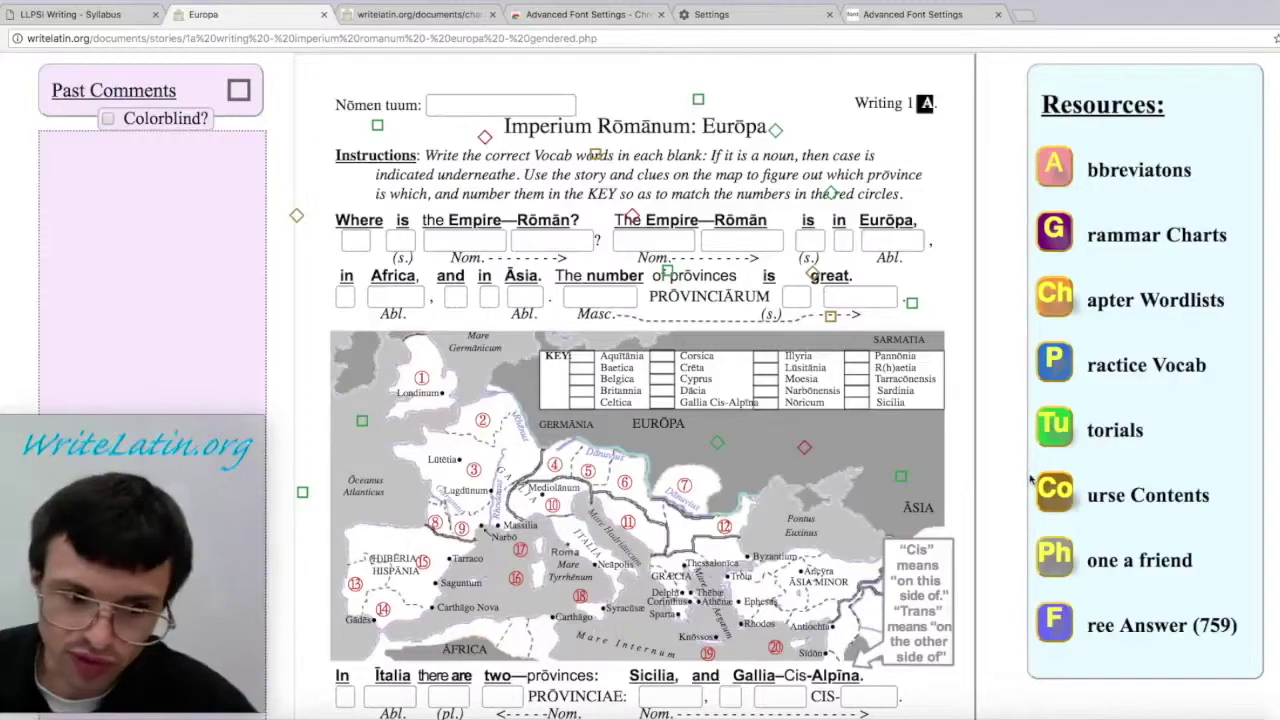
# Step: Open the Abbreviations resource, find "declens" on the enlarged page and go to the second match
pyautogui.click(1056, 168)
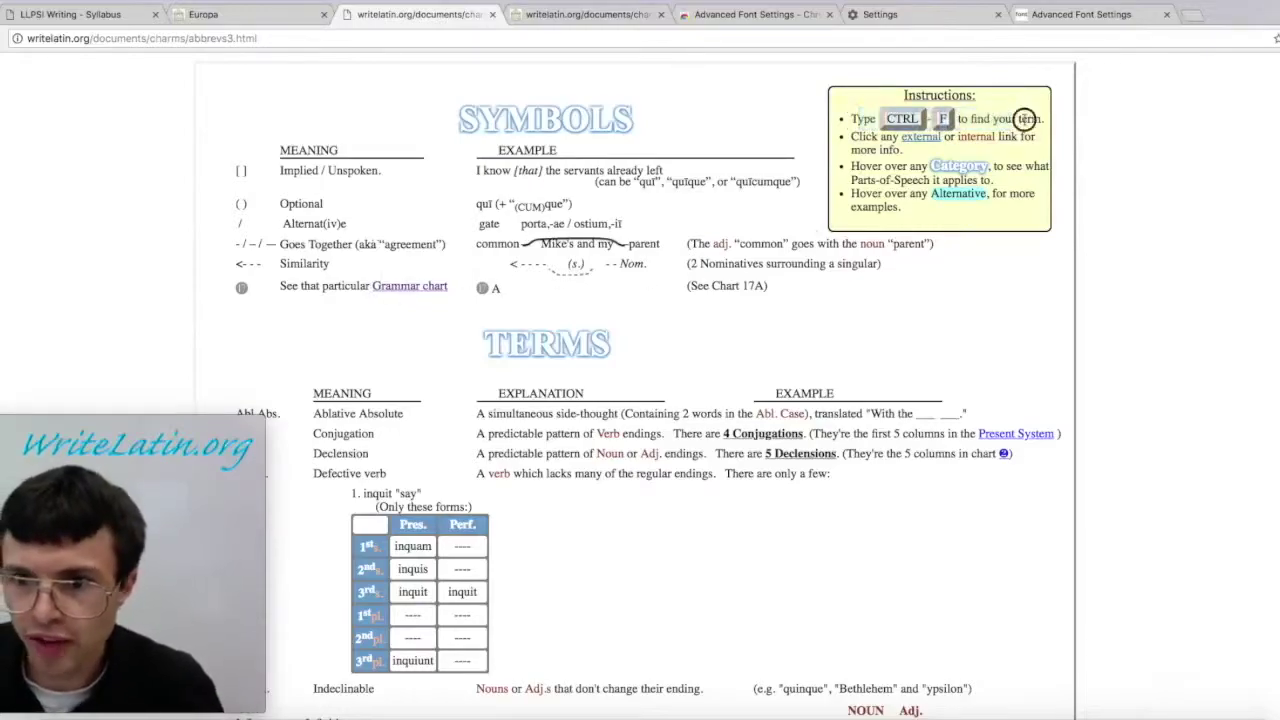
pyautogui.hotkey('ctrl', 'f')
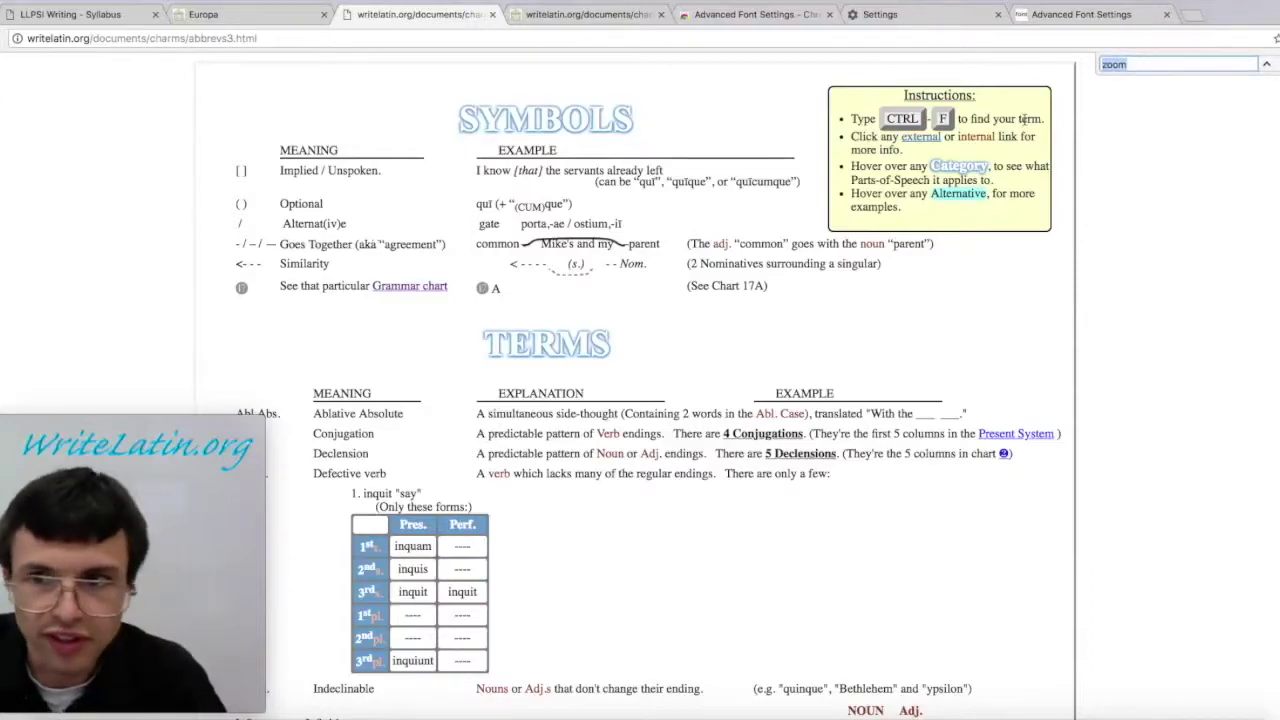
pyautogui.write('declens')
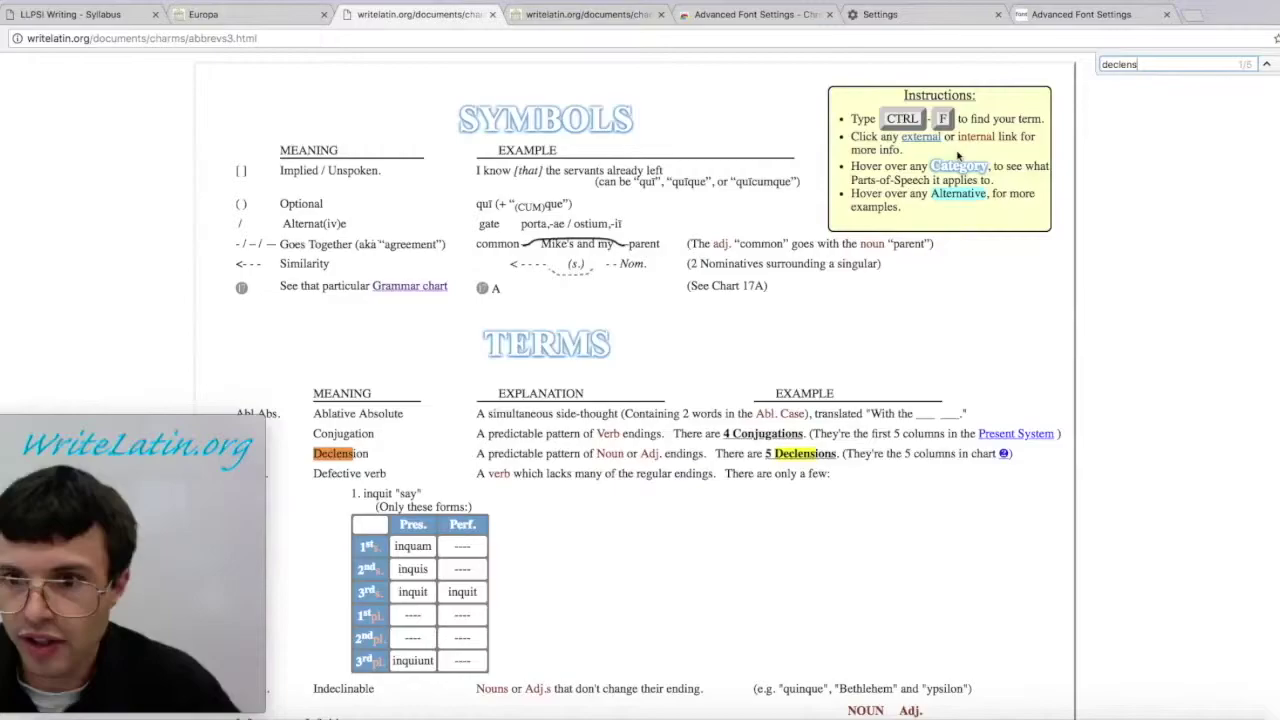
pyautogui.hotkey('ctrl', '+')
pyautogui.hotkey('ctrl', '+')
pyautogui.press('Return')
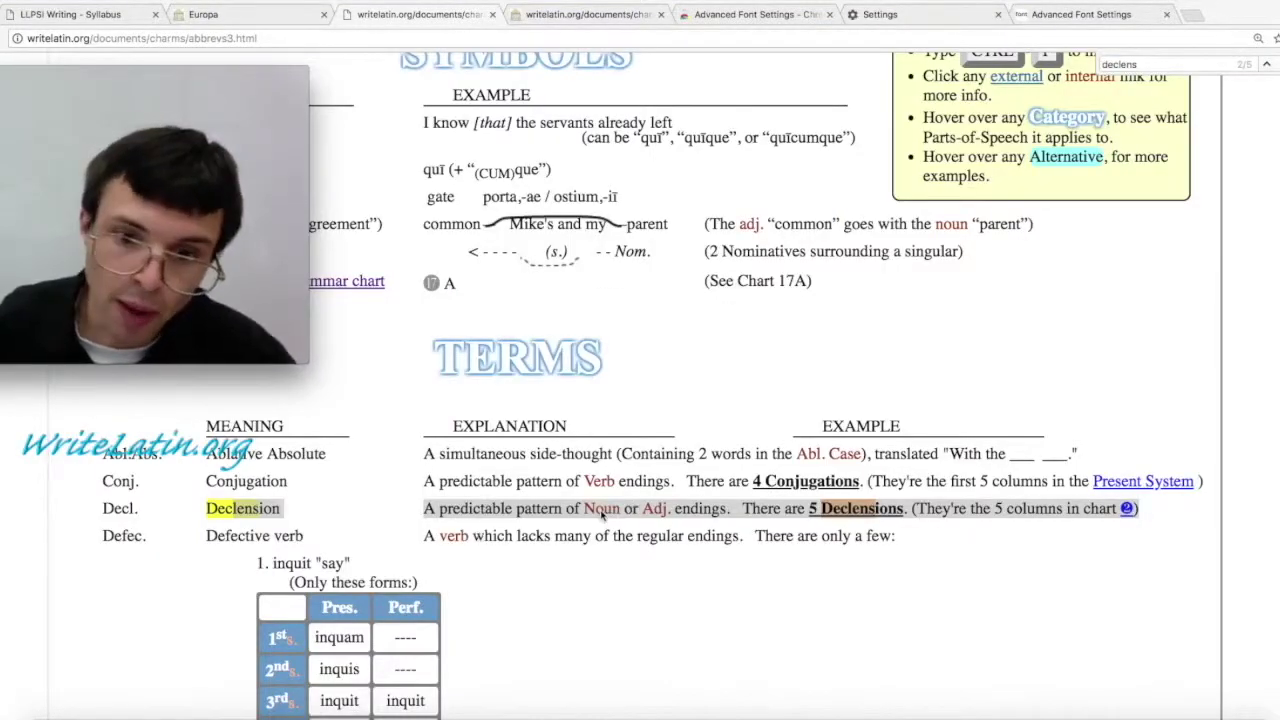
# Step: Examine the Parts of Speech section and the Present System link in the Terms section of the abbreviations page
pyautogui.scroll(-10, 601, 513)
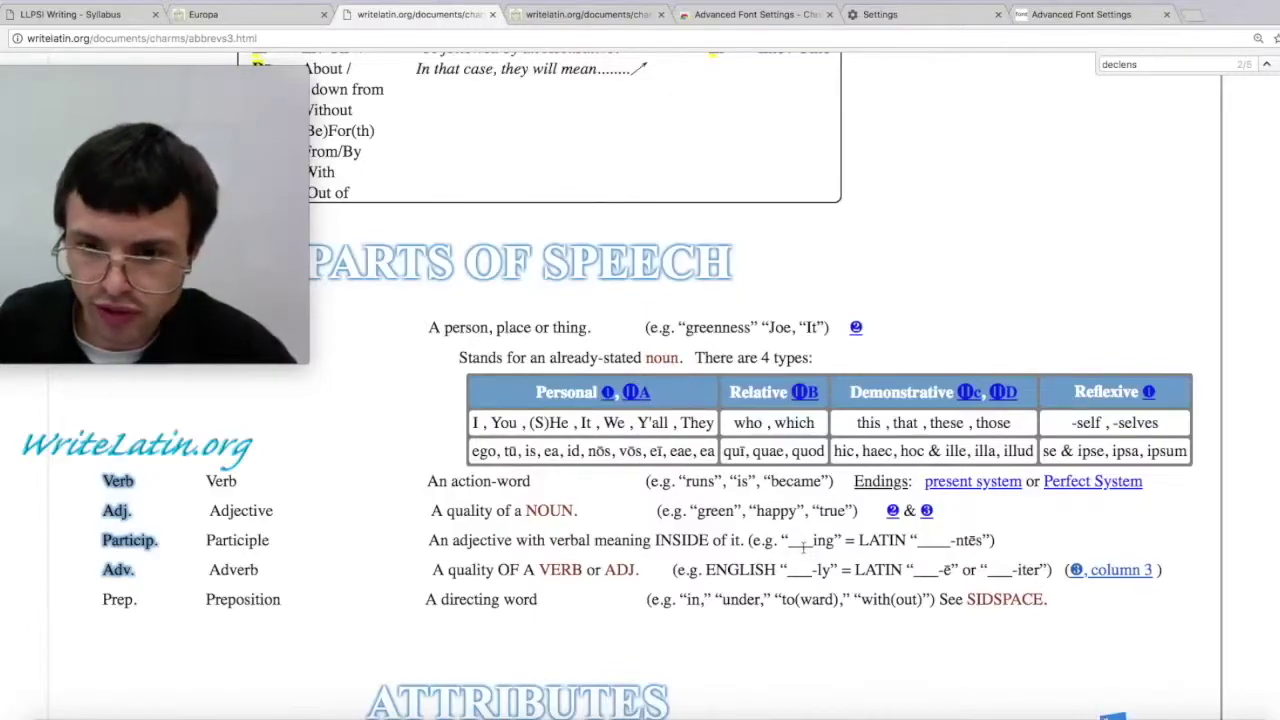
pyautogui.click(668, 365)
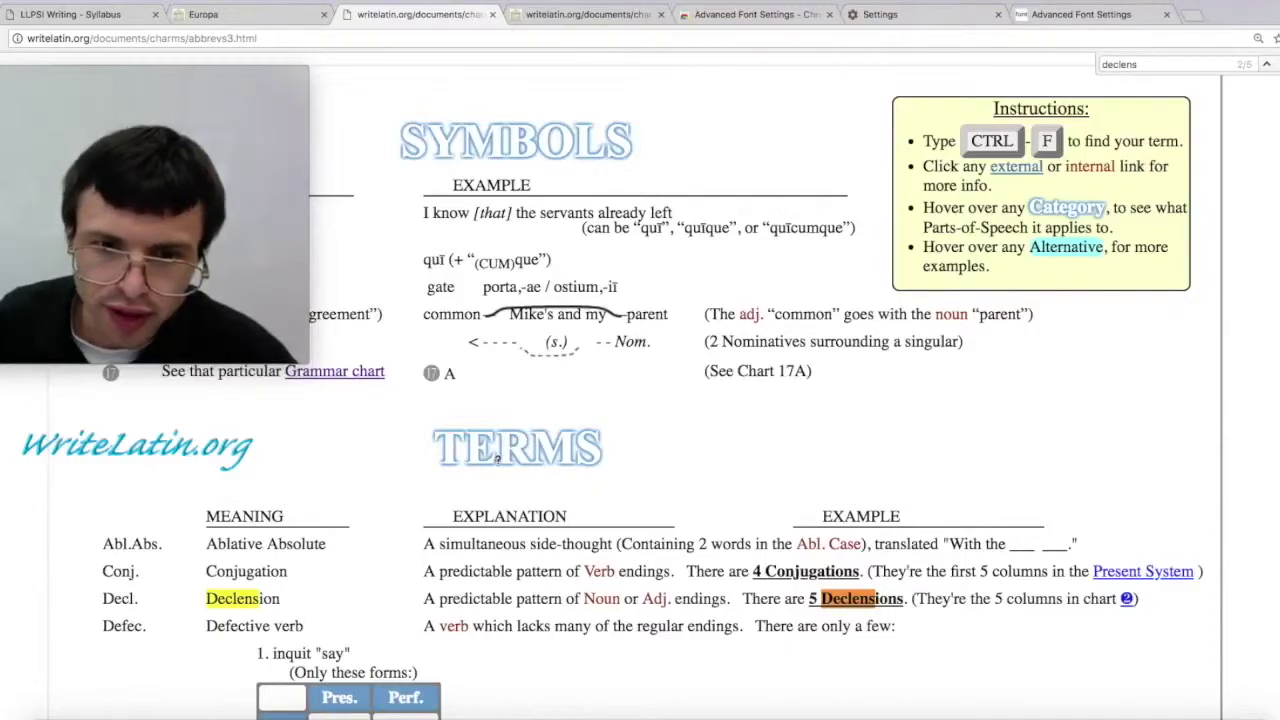
pyautogui.moveTo(515, 437)
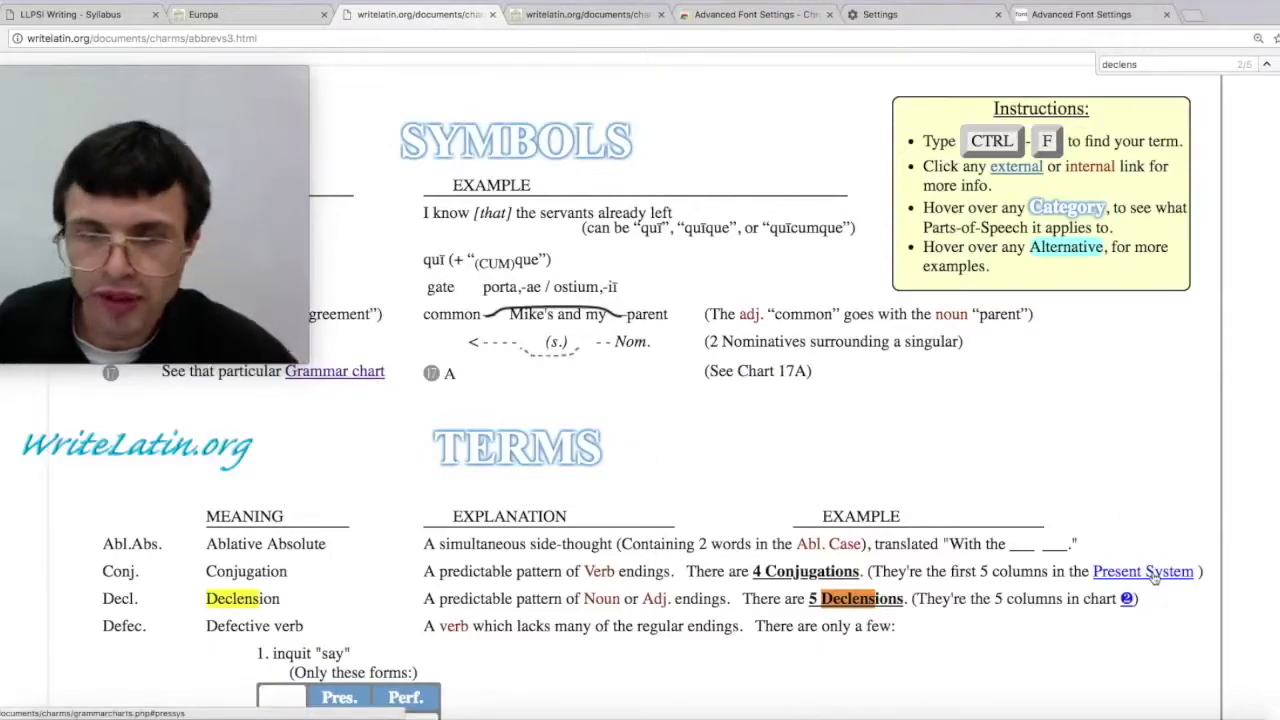
# Step: Close the abbreviations page and open the Grammar Charts resource from the Europa worksheet
pyautogui.click(492, 15)
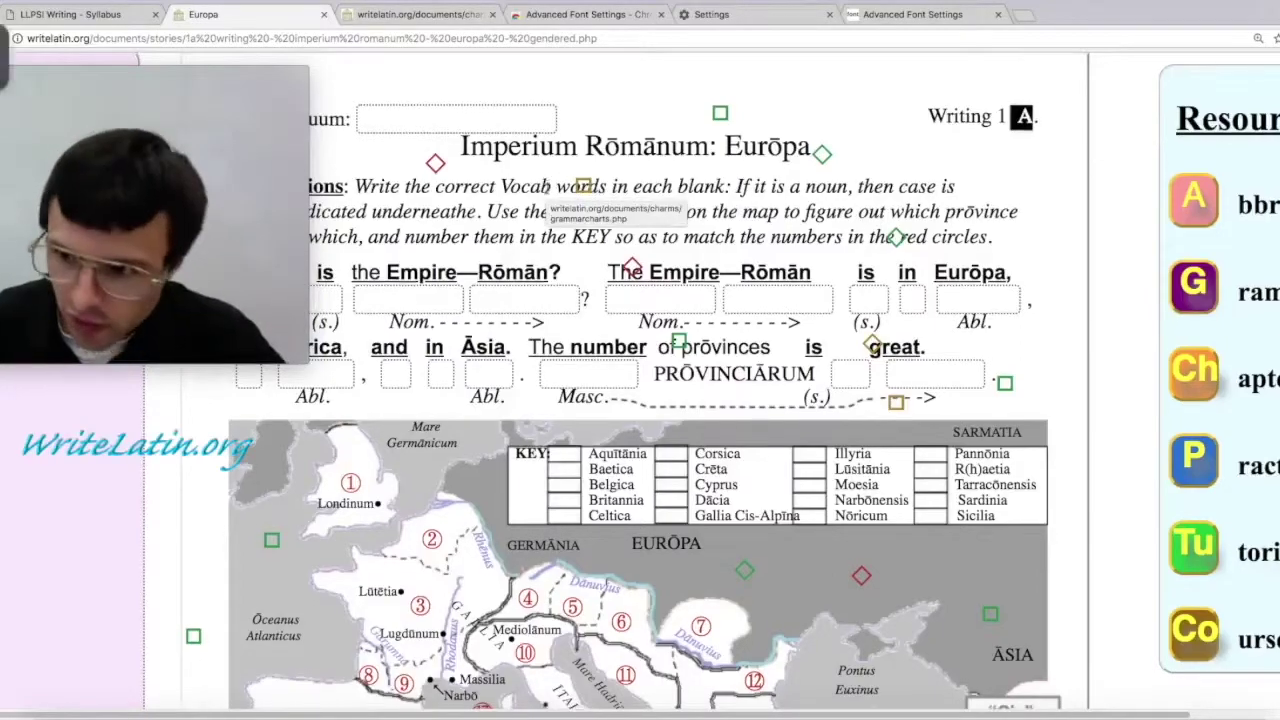
pyautogui.scroll(-1, 600, 200)
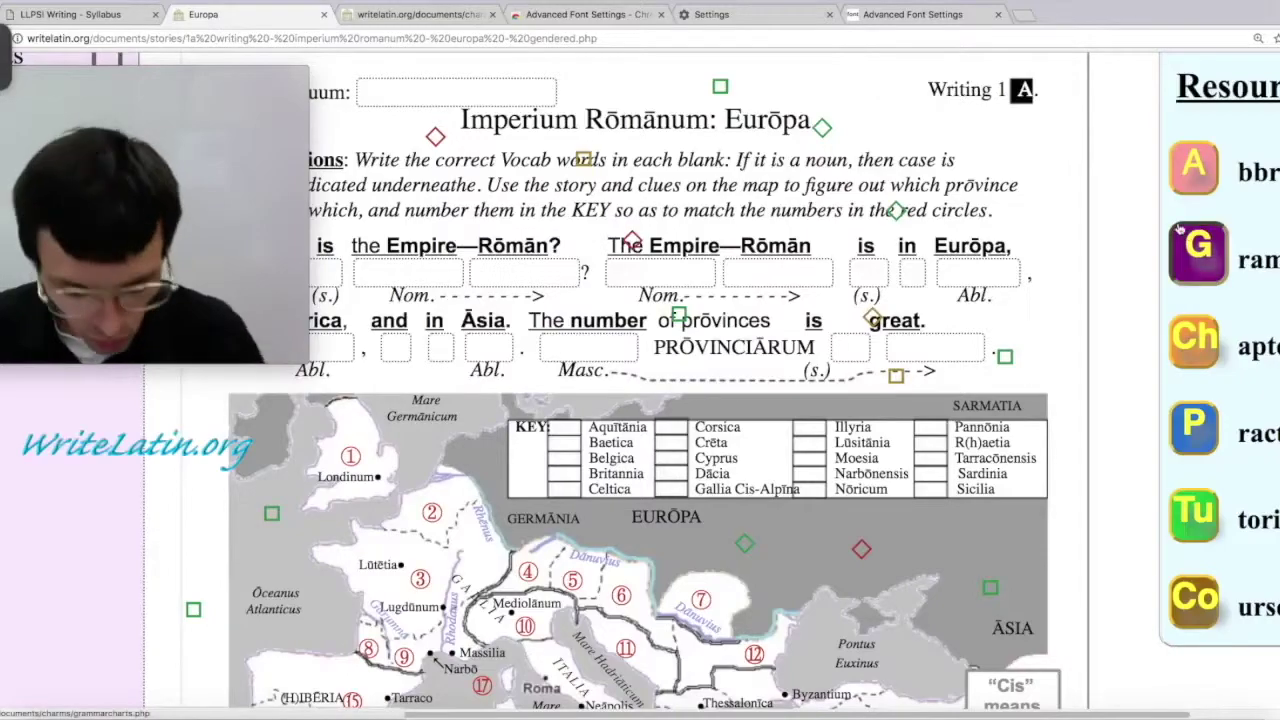
pyautogui.hotkey('ctrl', '-')
pyautogui.hotkey('ctrl', '-')
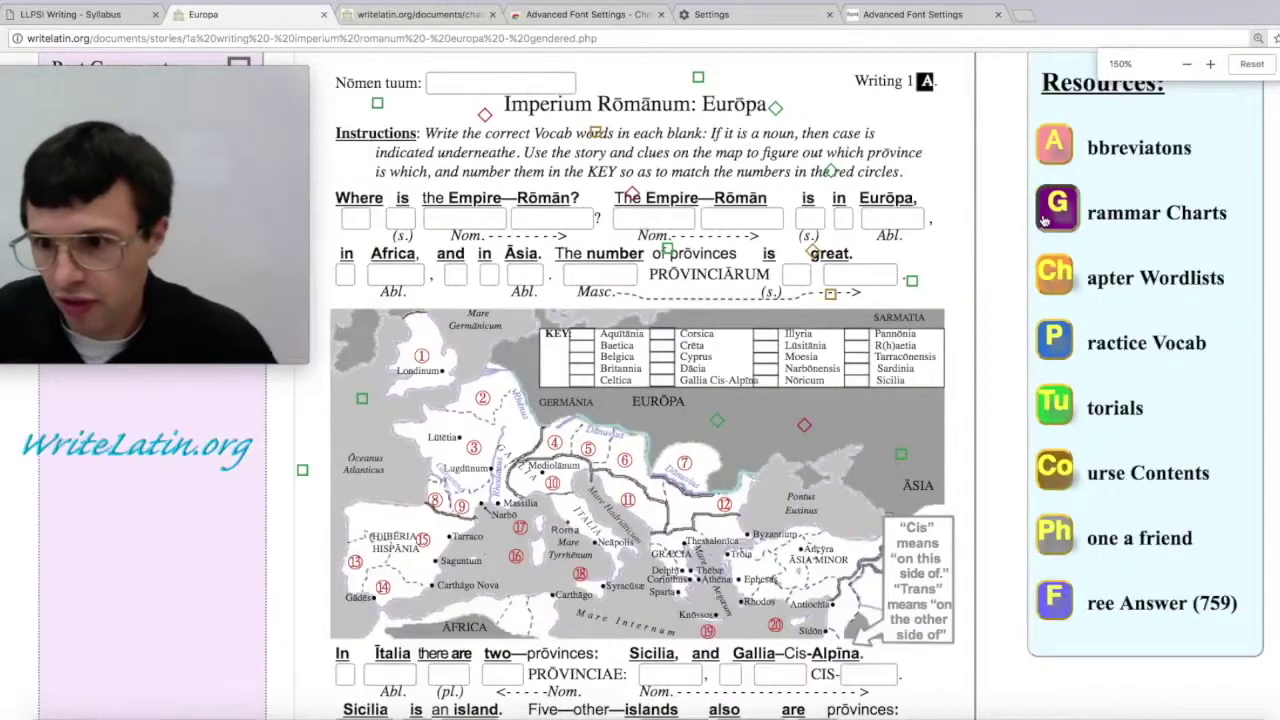
pyautogui.click(1045, 218)
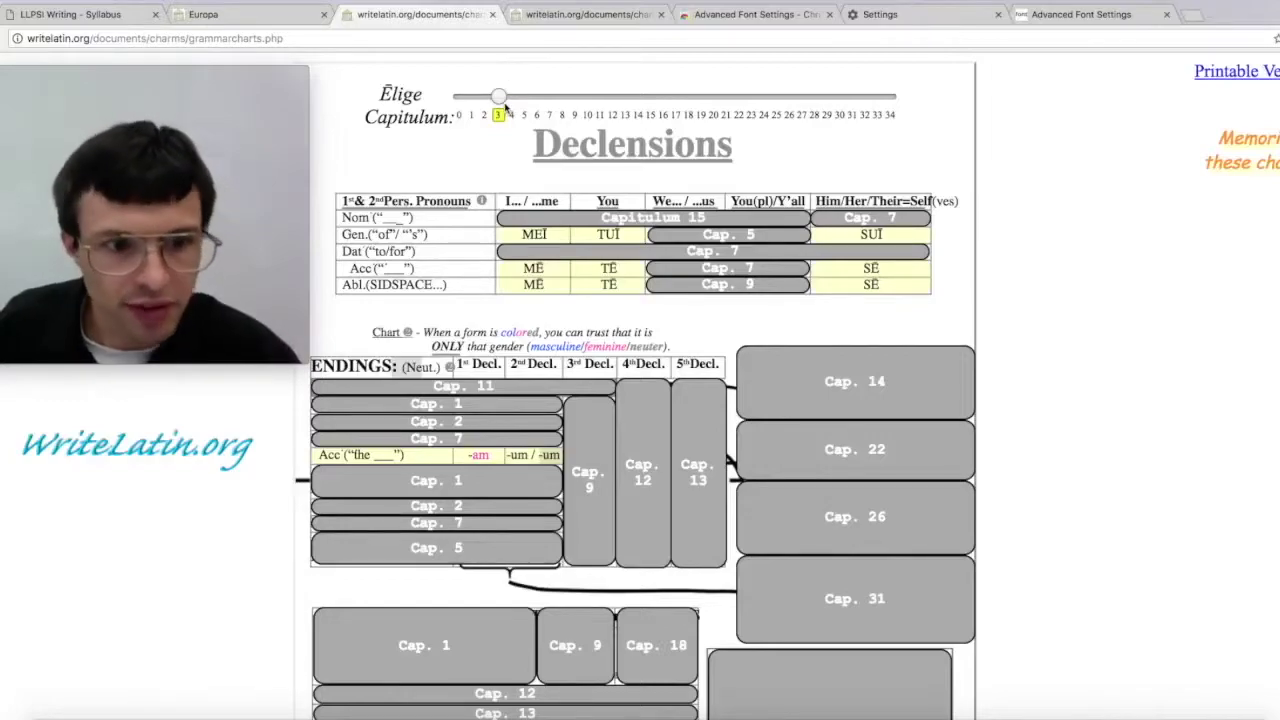
# Step: Try the chapter selector at 34, 33 and 0 on the Declensions charts, and finish with chapter 34
pyautogui.moveTo(505, 107); pyautogui.dragTo(886, 100)
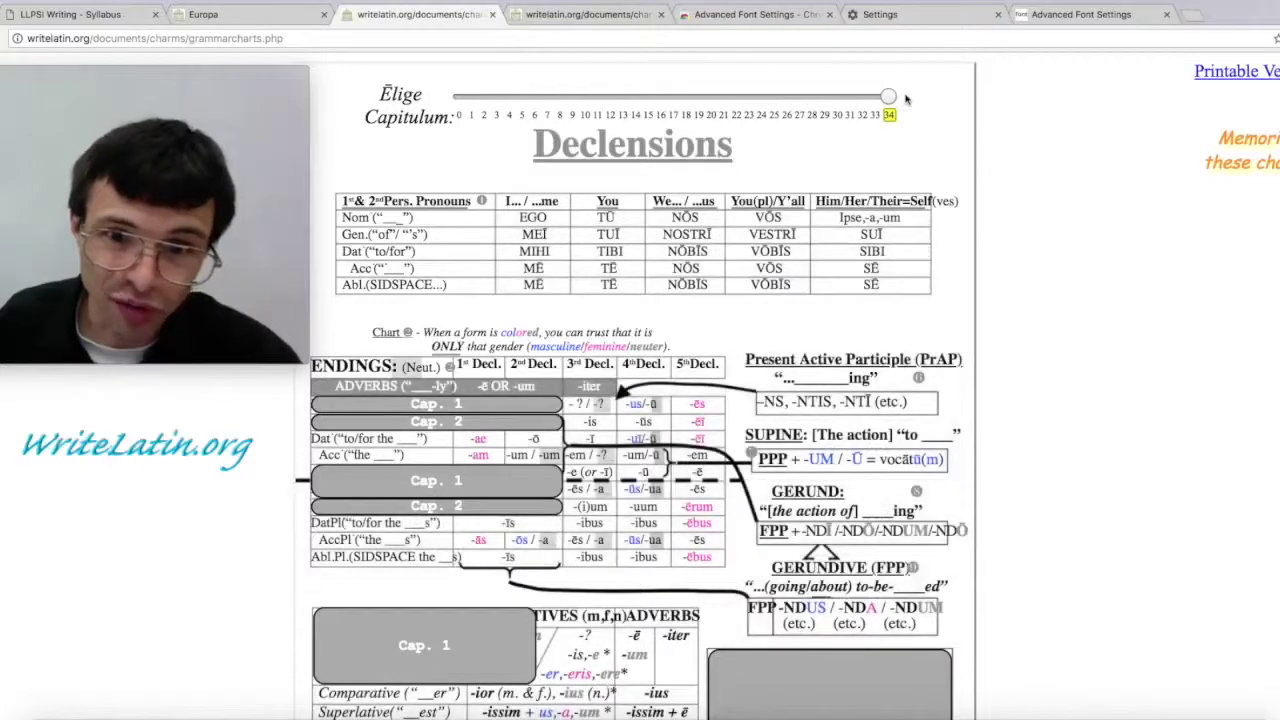
pyautogui.click(866, 106)
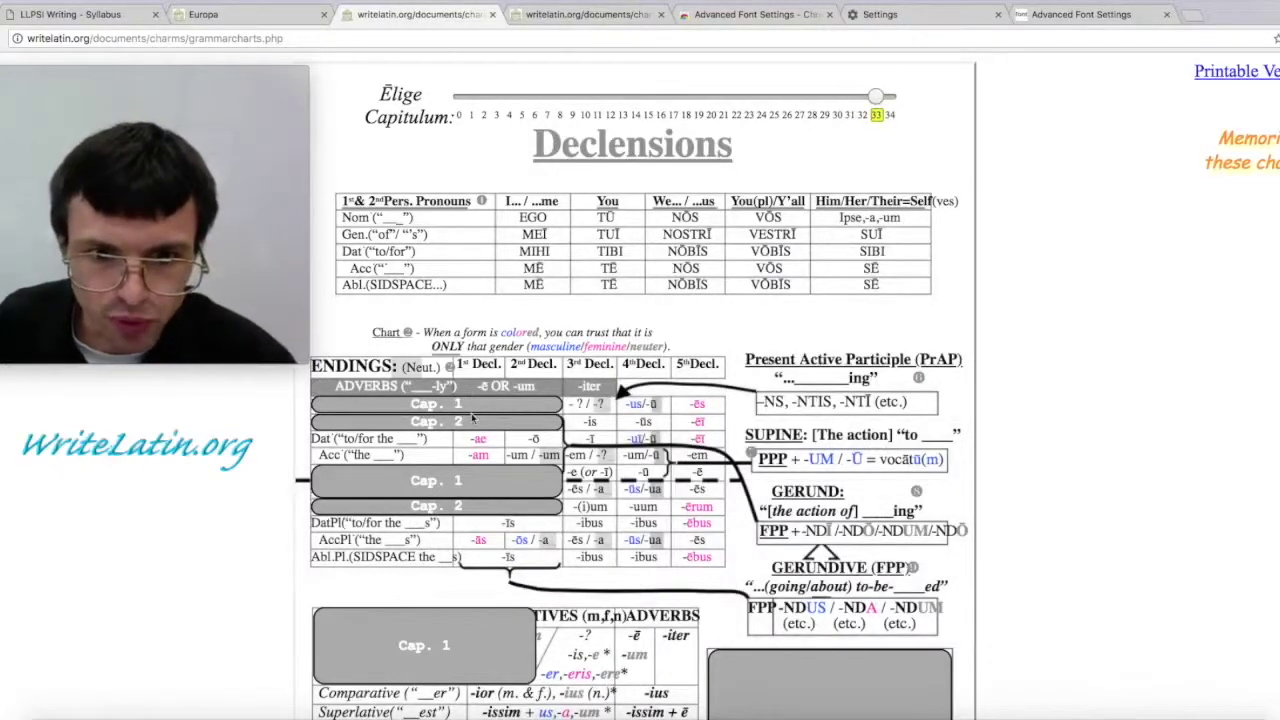
pyautogui.click(766, 100)
pyautogui.moveTo(766, 97); pyautogui.dragTo(460, 98)
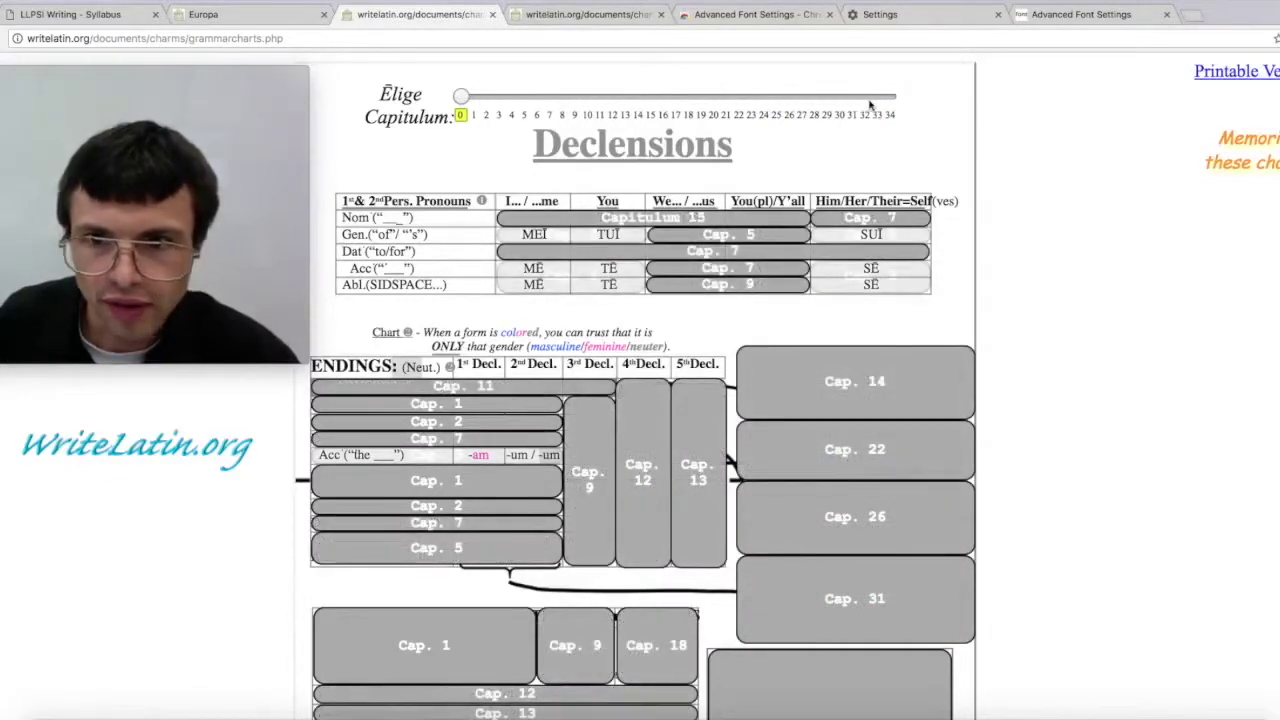
pyautogui.click(886, 101)
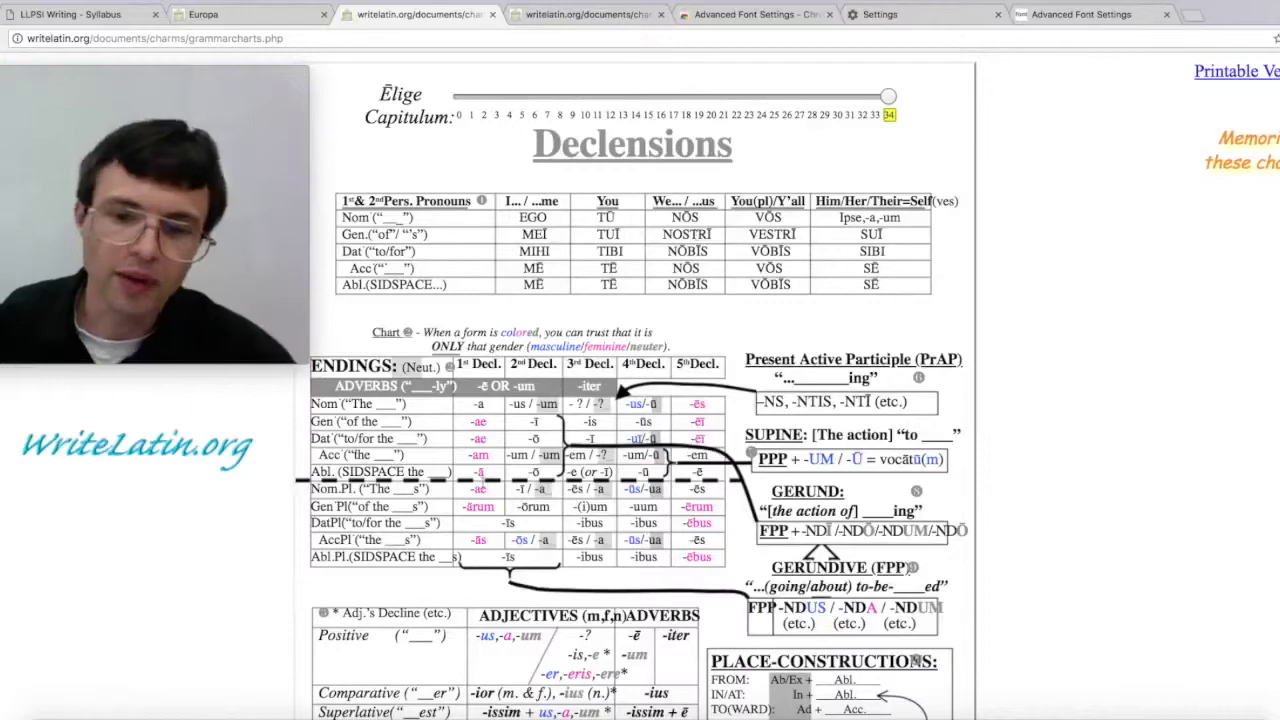
pyautogui.moveTo(211, 266)
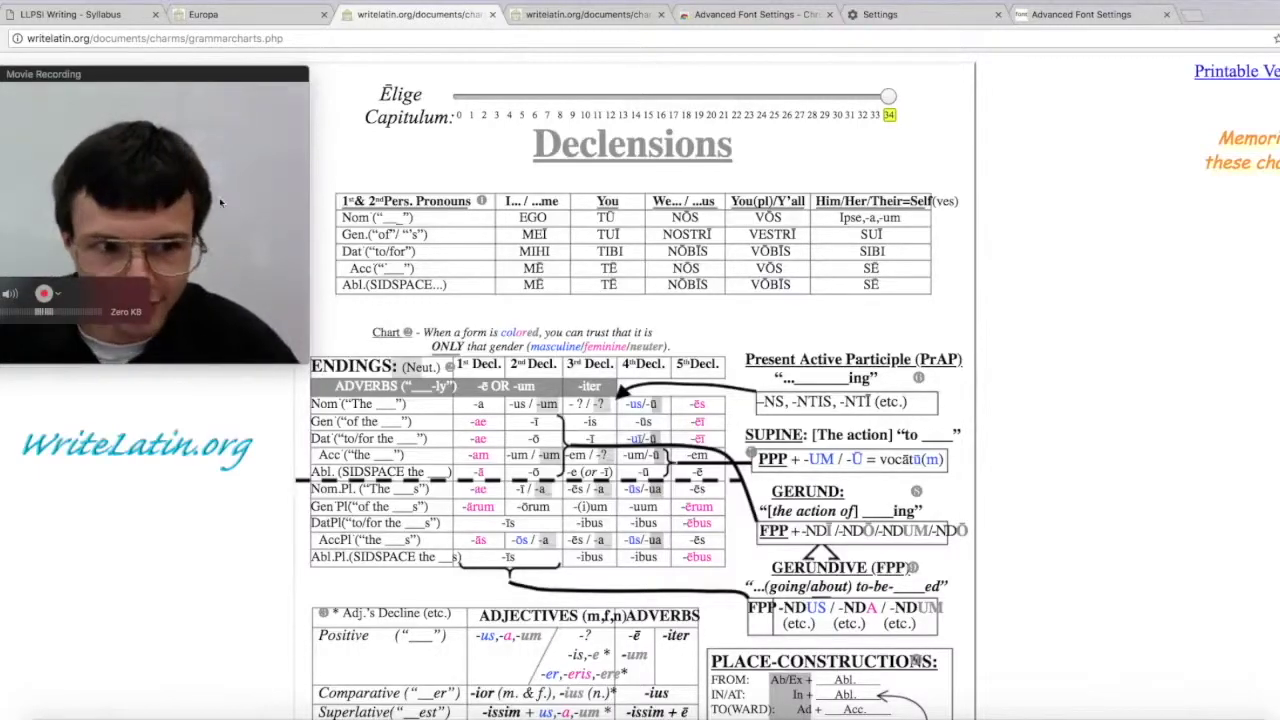
pyautogui.moveTo(134, 74)
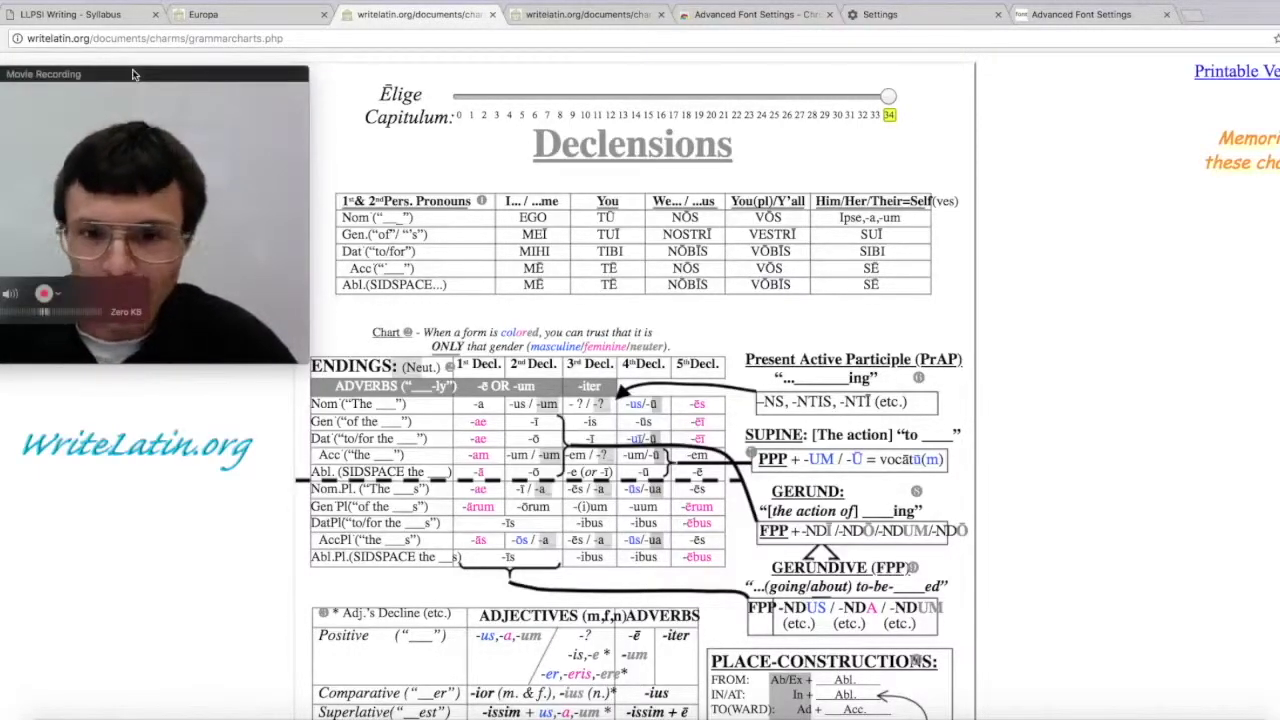
pyautogui.moveTo(134, 74); pyautogui.dragTo(212, 402)
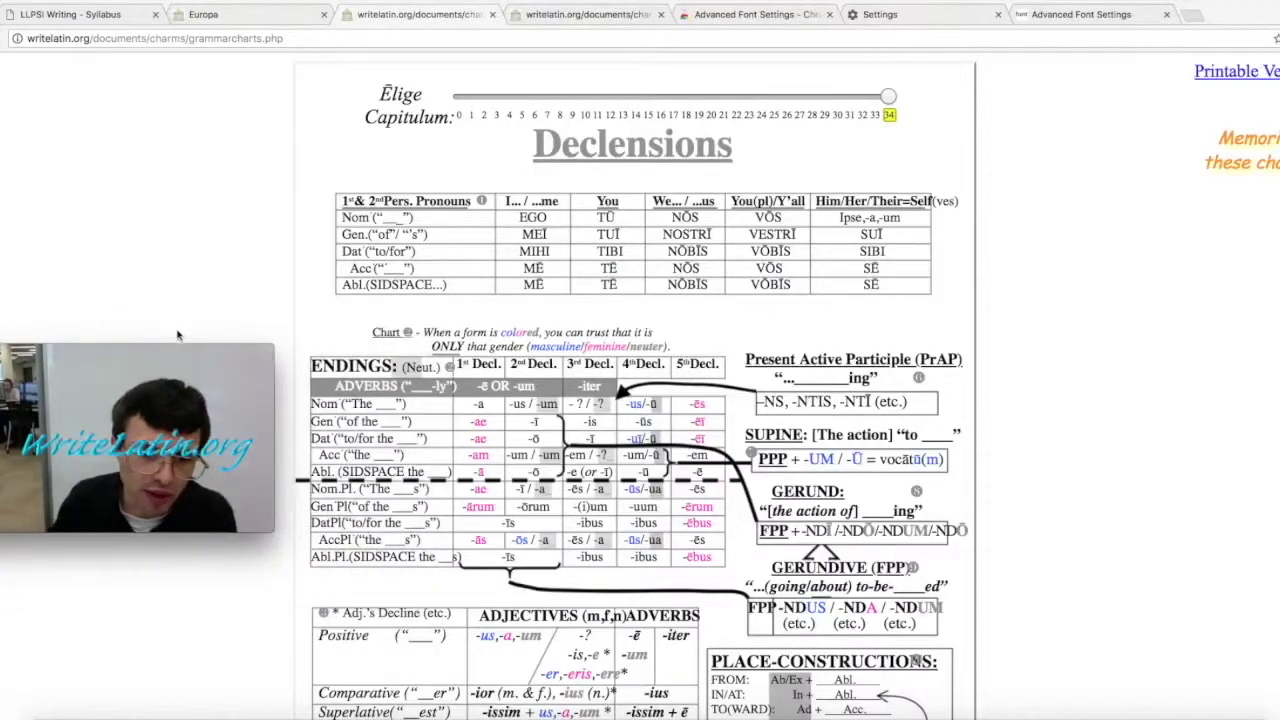
# Step: Examine the nominative row of the 1st and 2nd person pronouns chart, highlighting its forms across the columns
pyautogui.click(562, 218)
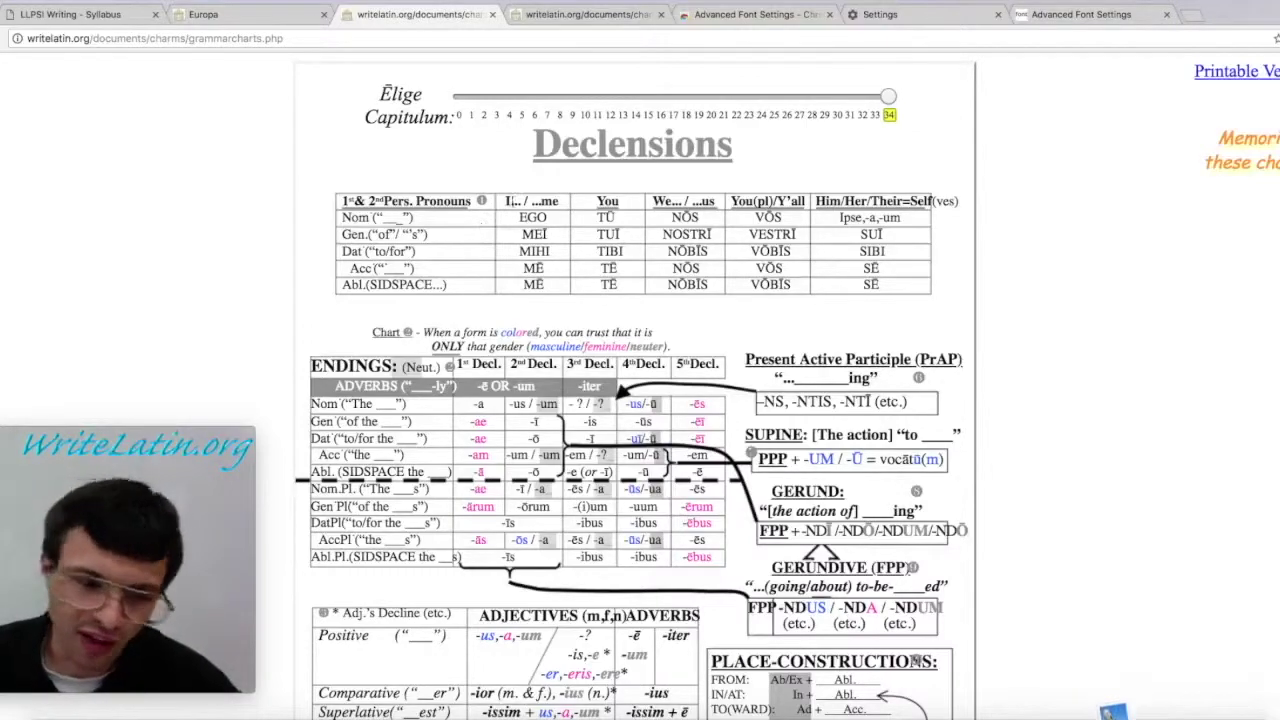
pyautogui.moveTo(360, 220); pyautogui.dragTo(600, 217)
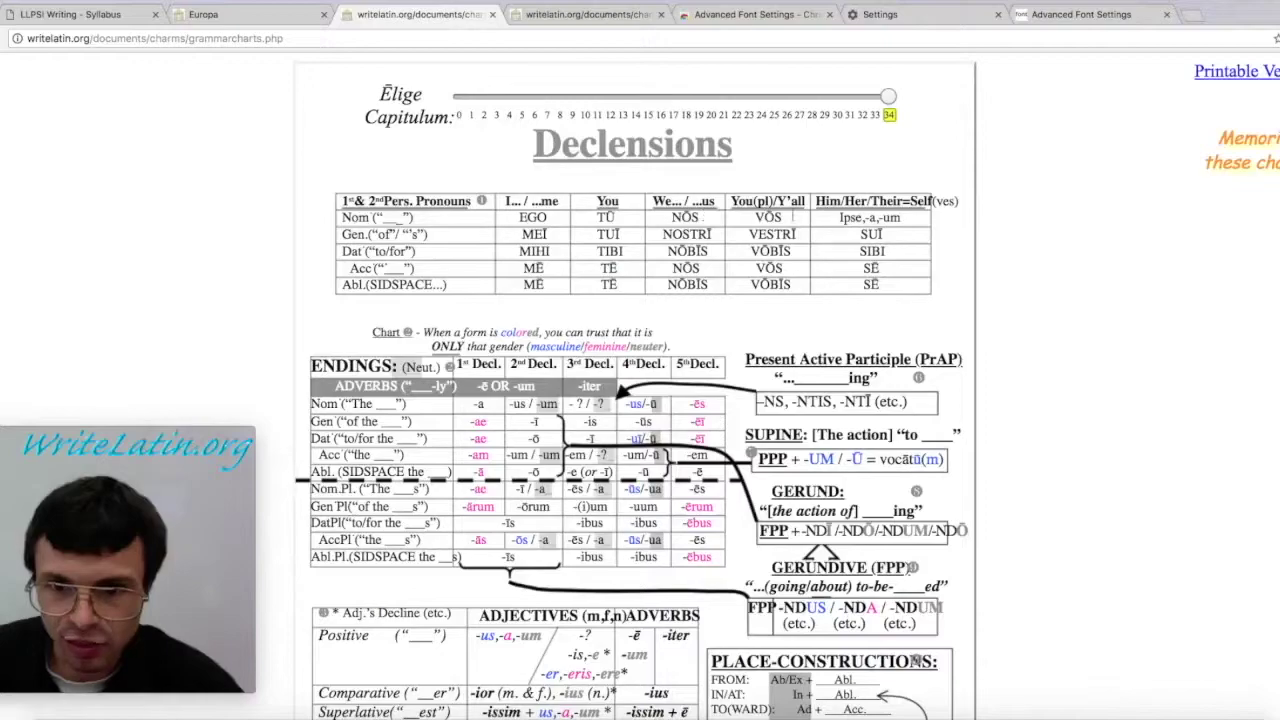
pyautogui.moveTo(697, 222); pyautogui.dragTo(839, 266)
pyautogui.click(857, 271)
pyautogui.click(643, 266)
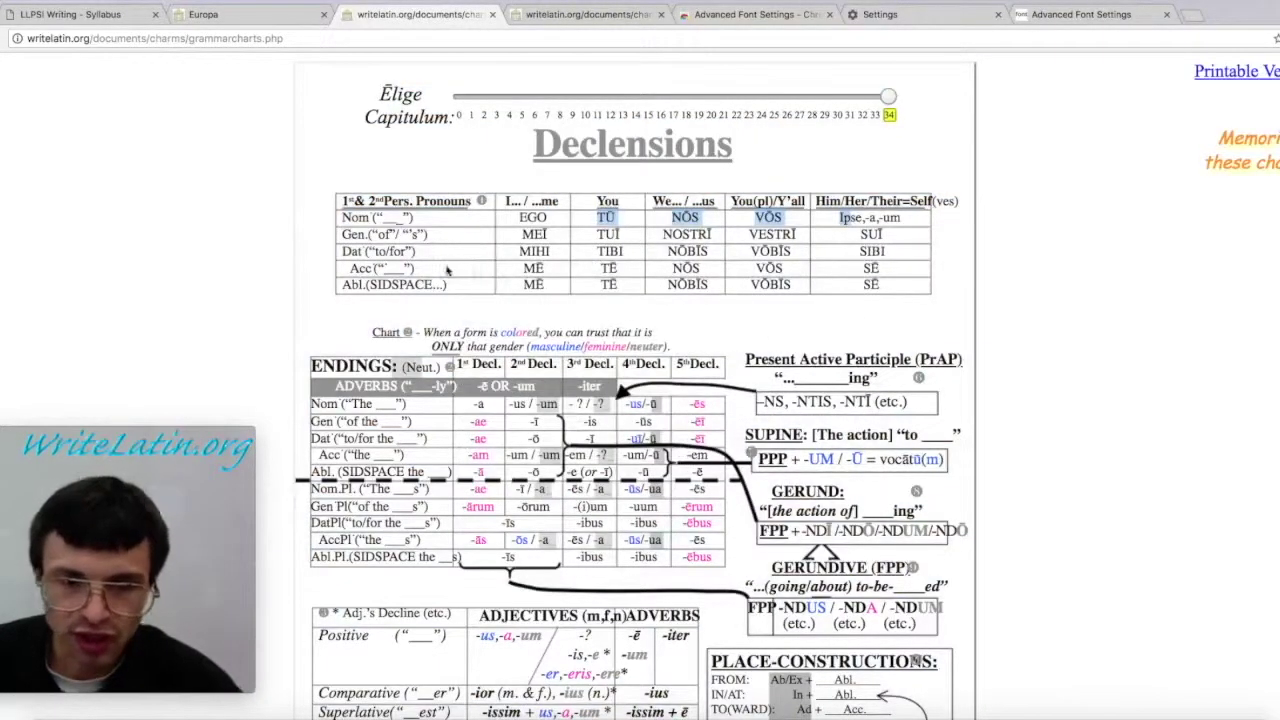
# Step: Highlight the English case hints in the personal pronouns chart, including "of" / "'s" for genitive and "to/for" for dative
pyautogui.moveTo(388, 220); pyautogui.dragTo(432, 284)
pyautogui.click(386, 270)
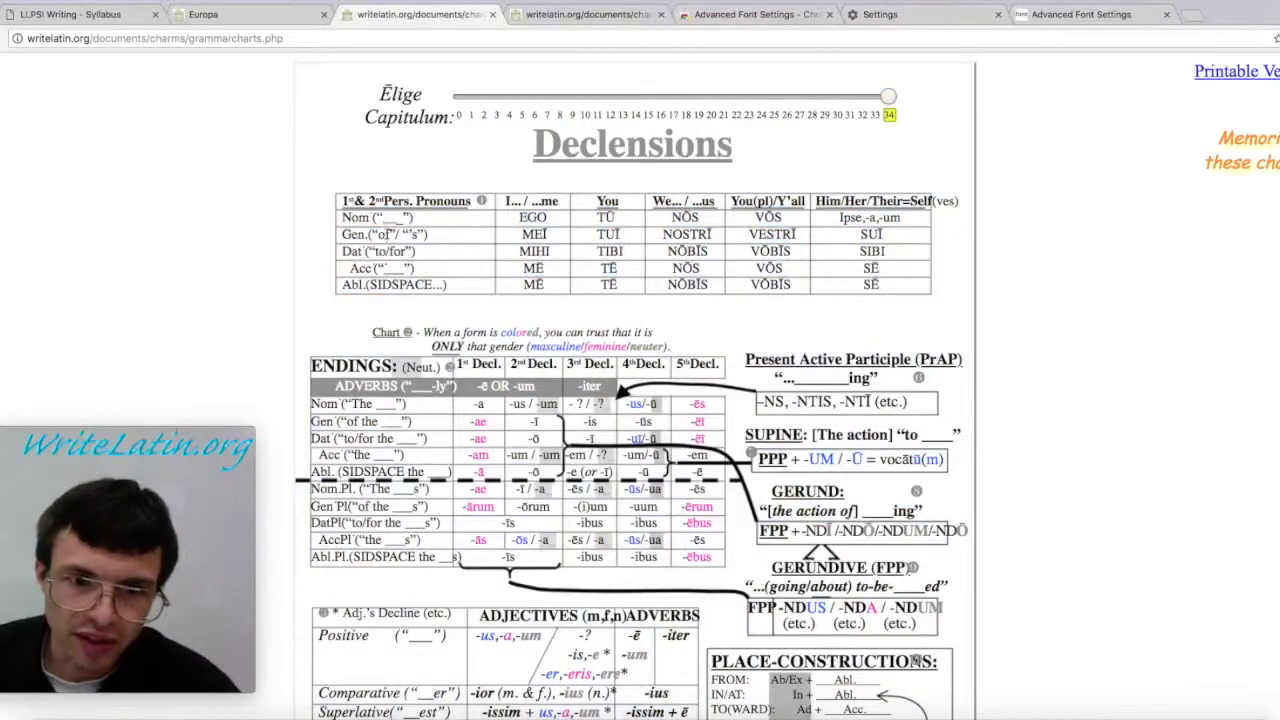
pyautogui.moveTo(382, 234); pyautogui.dragTo(418, 233)
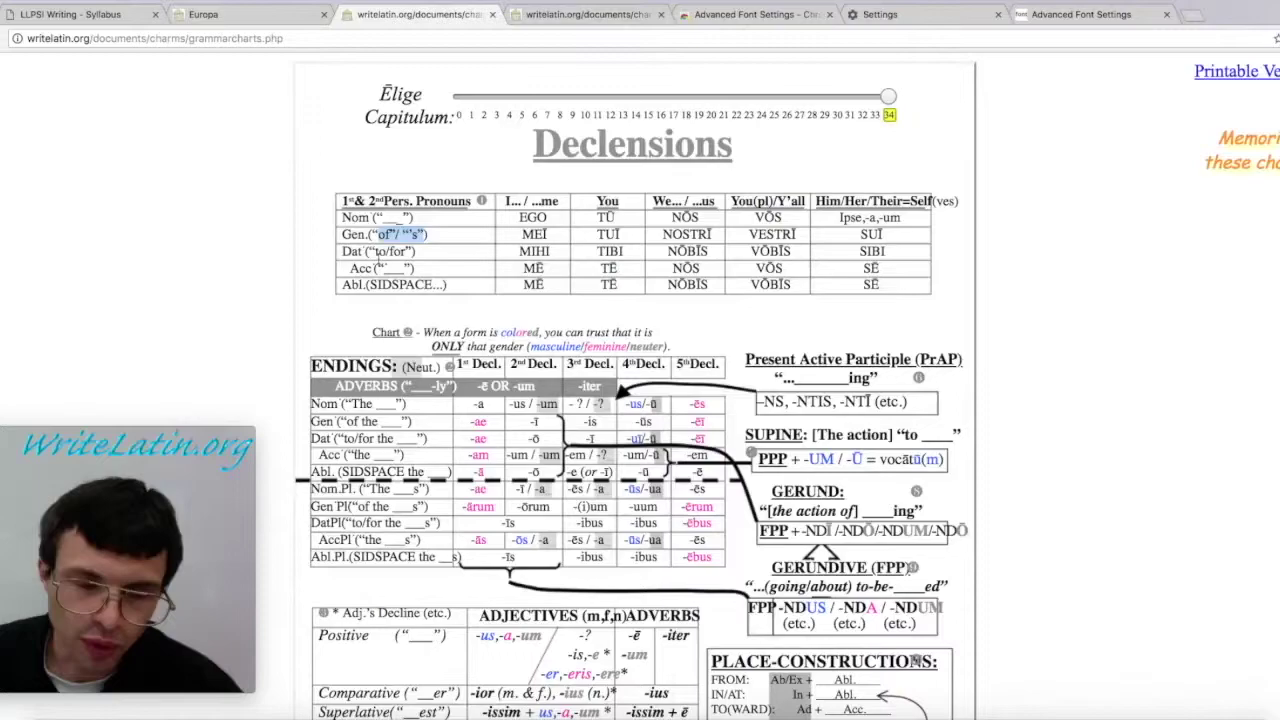
pyautogui.click(379, 252)
pyautogui.moveTo(388, 252); pyautogui.dragTo(411, 252)
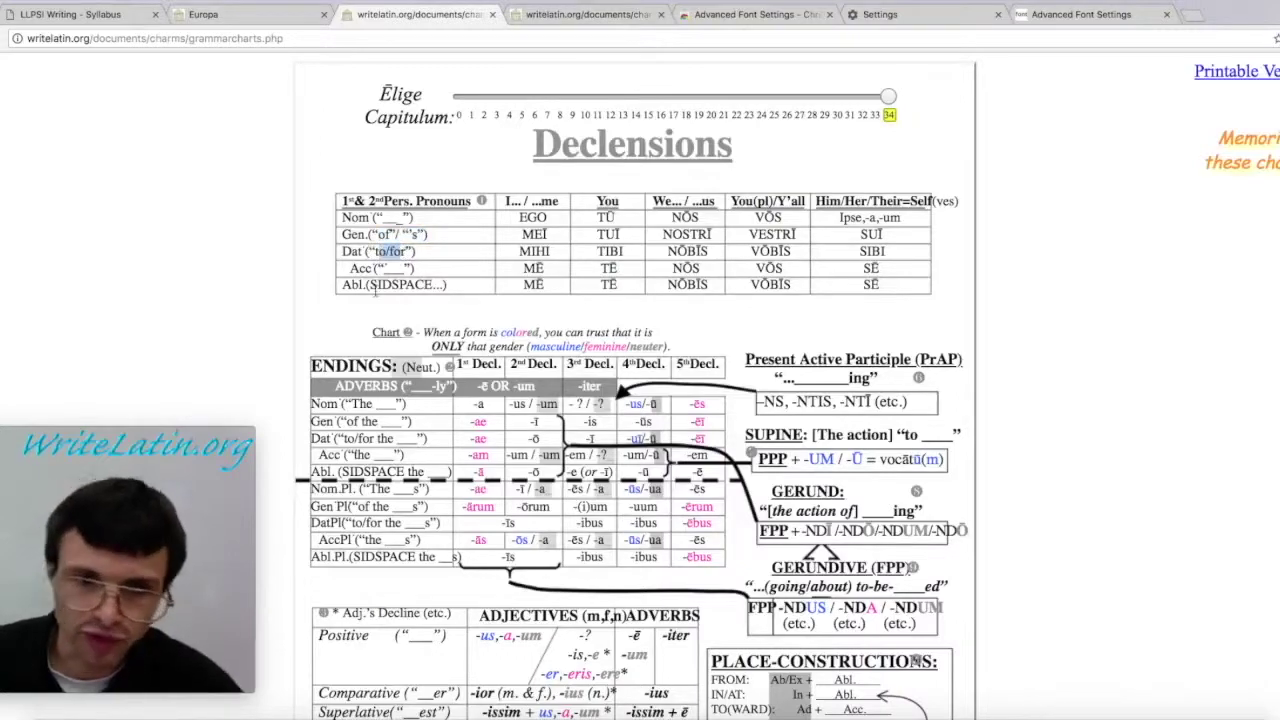
pyautogui.click(400, 256)
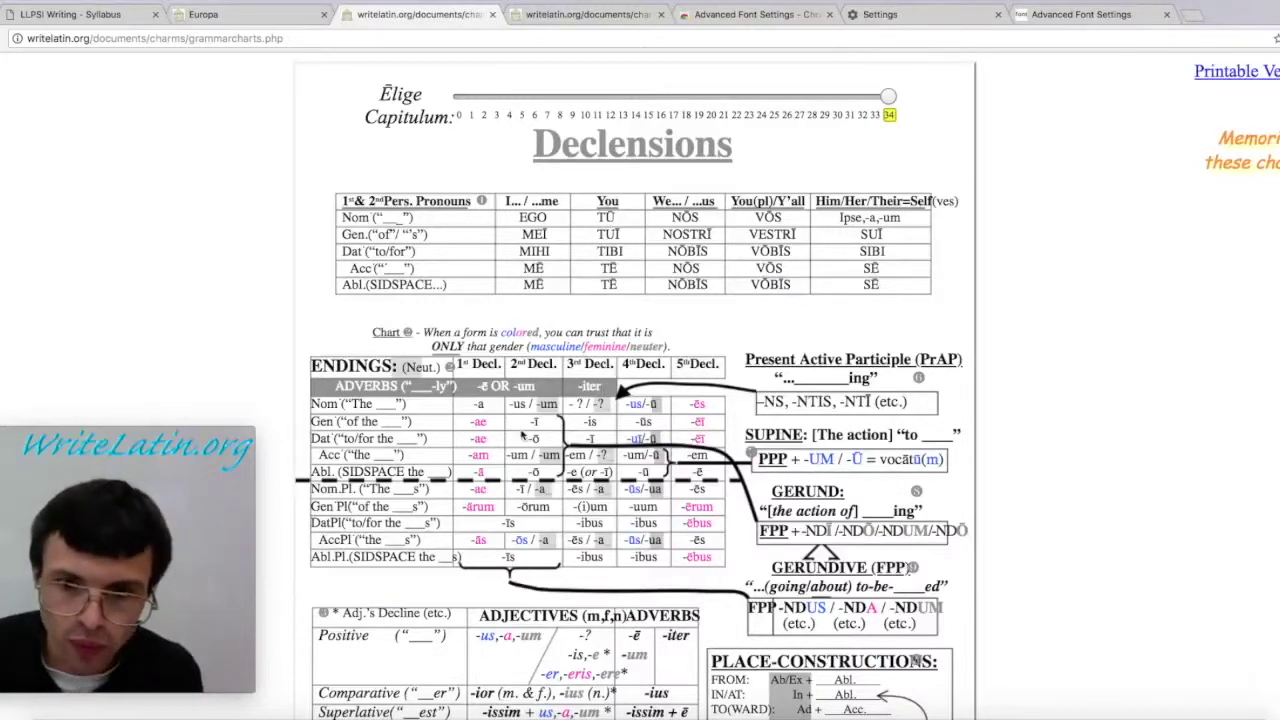
# Step: Look through the personal, relative and demonstrative pronoun charts, and return to the 1st and 2nd person pronouns chart
pyautogui.scroll(-5, 610, 230)
pyautogui.scroll(-15, 408, 445)
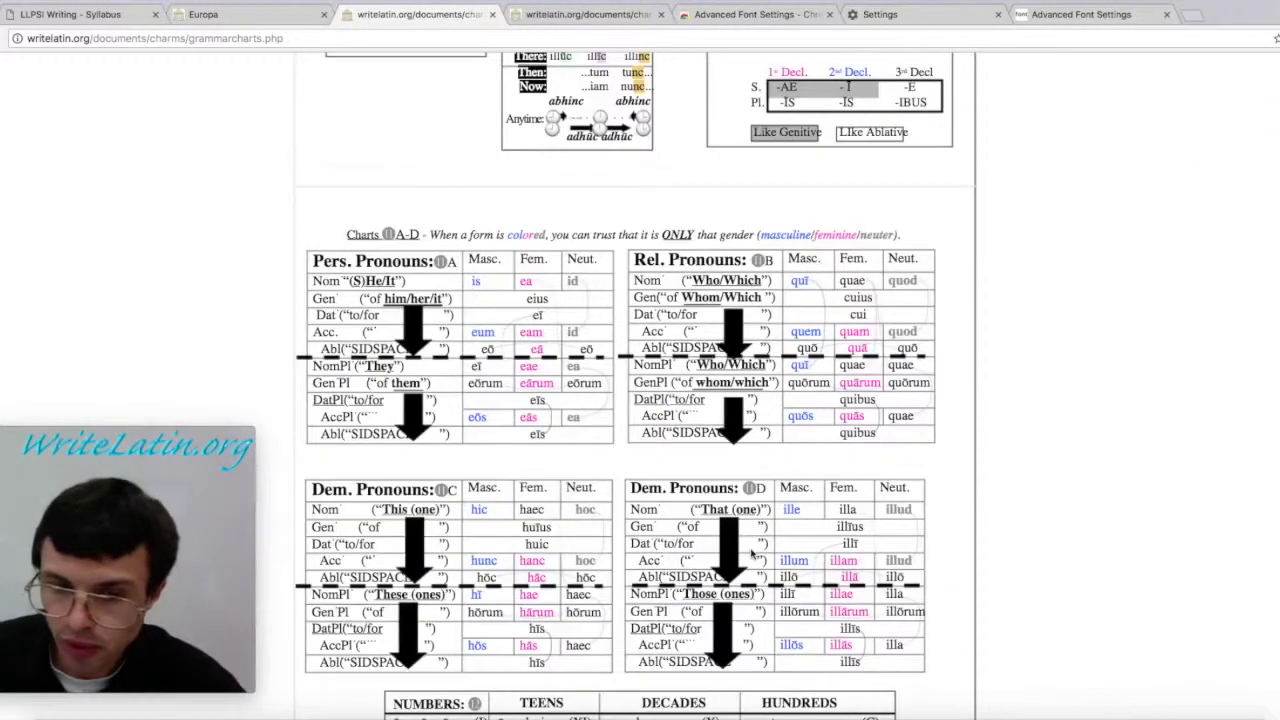
pyautogui.scroll(20, 408, 445)
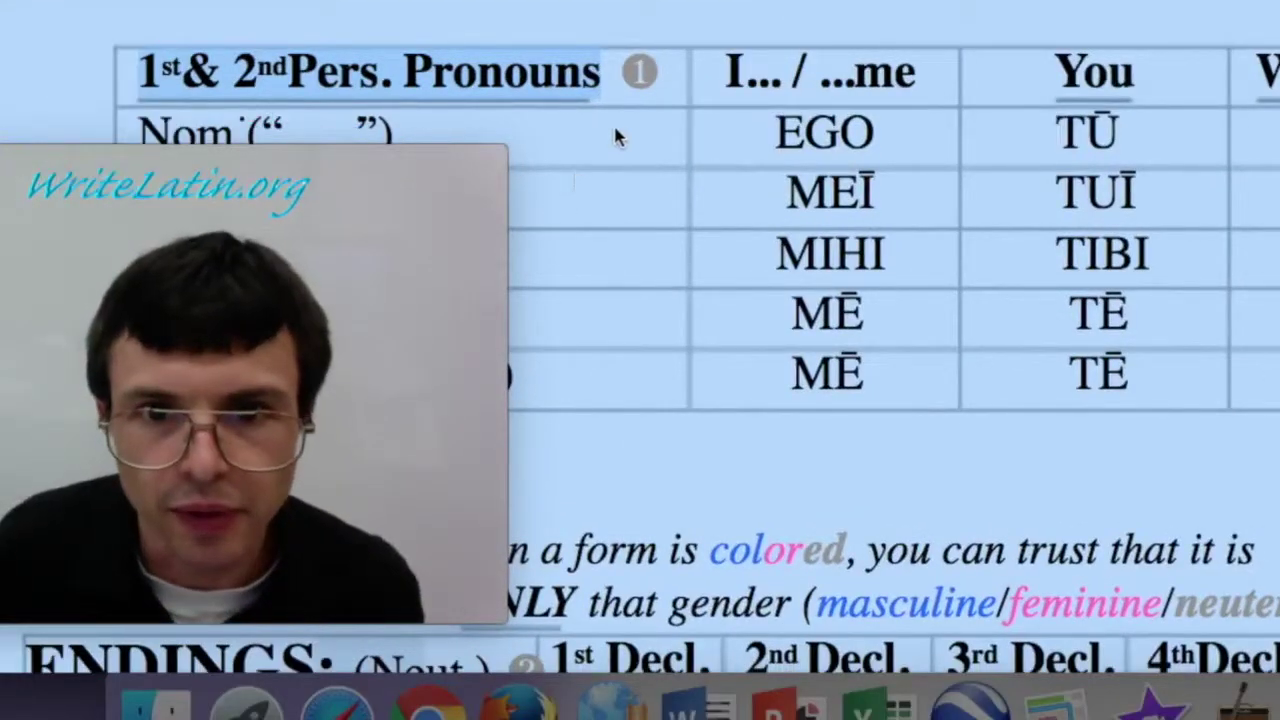
# Step: Highlight the chart number 1 beside the personal pronouns heading and the number 2 in the colored-forms note
pyautogui.click(628, 80)
pyautogui.doubleClick(630, 78)
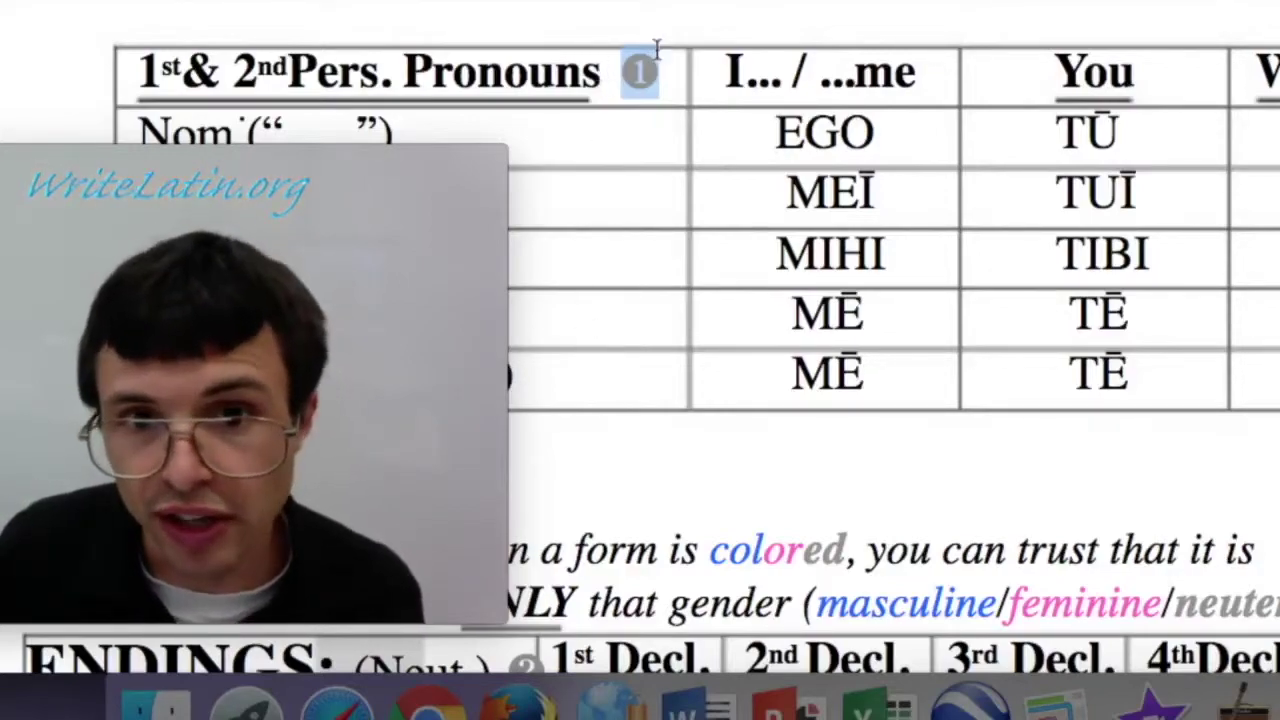
pyautogui.scroll(-1, 648, 134)
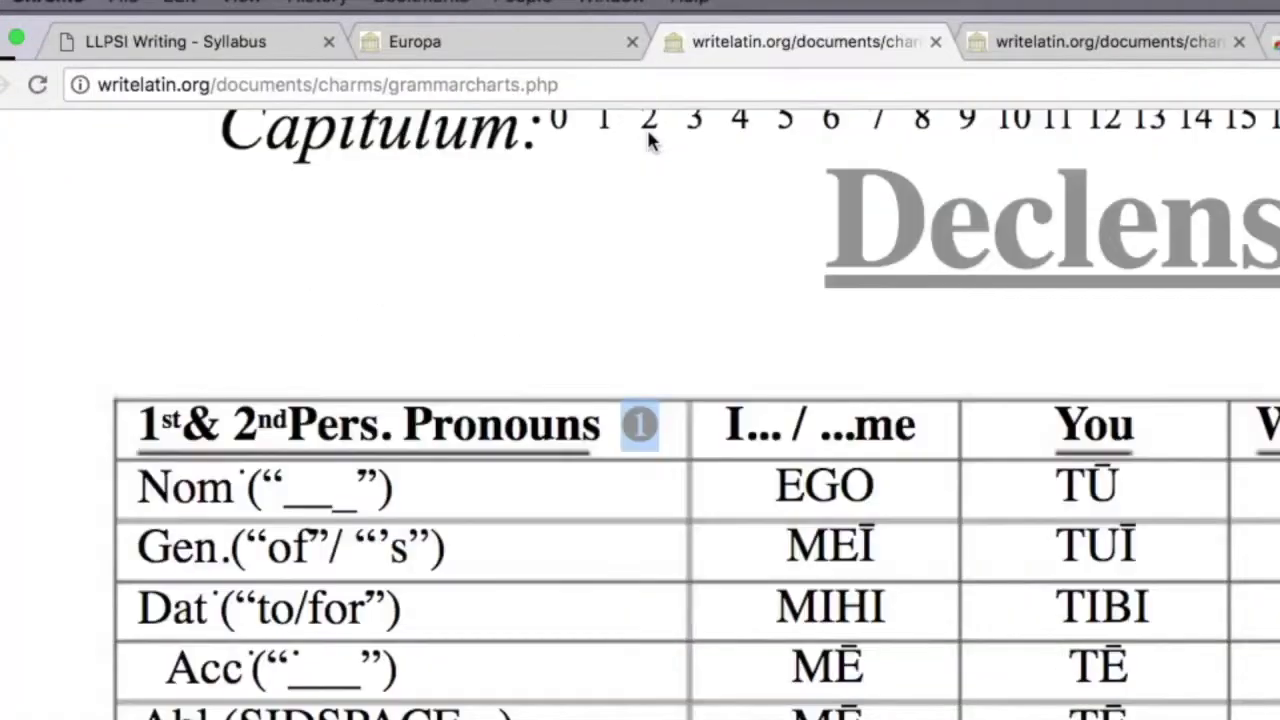
pyautogui.scroll(-5, 652, 137)
pyautogui.scroll(-1, 632, 177)
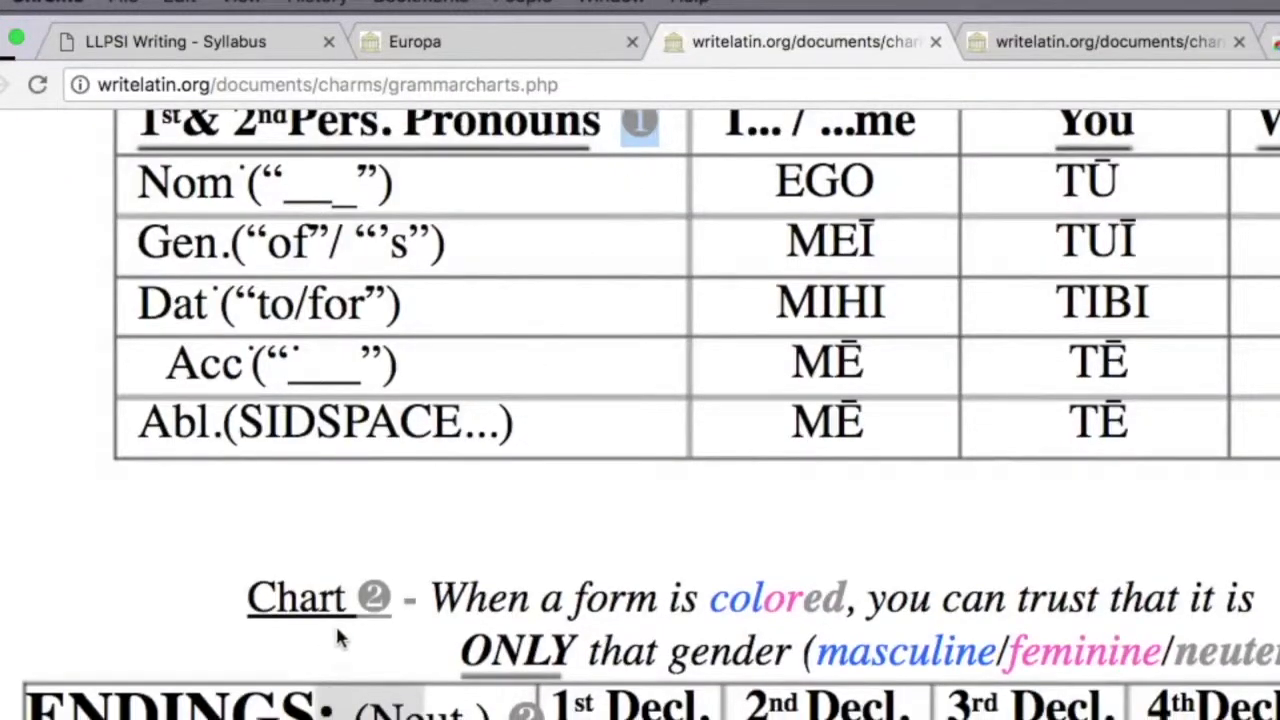
pyautogui.doubleClick(376, 598)
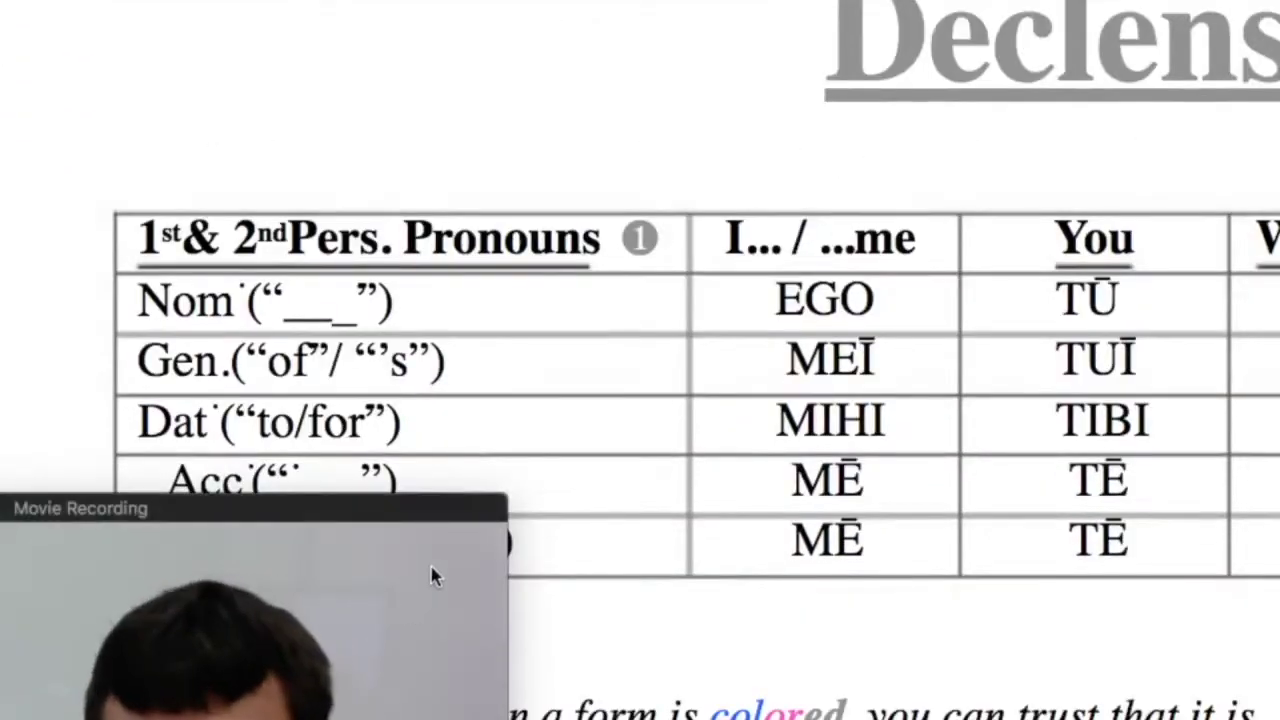
pyautogui.moveTo(435, 504); pyautogui.dragTo(463, 300)
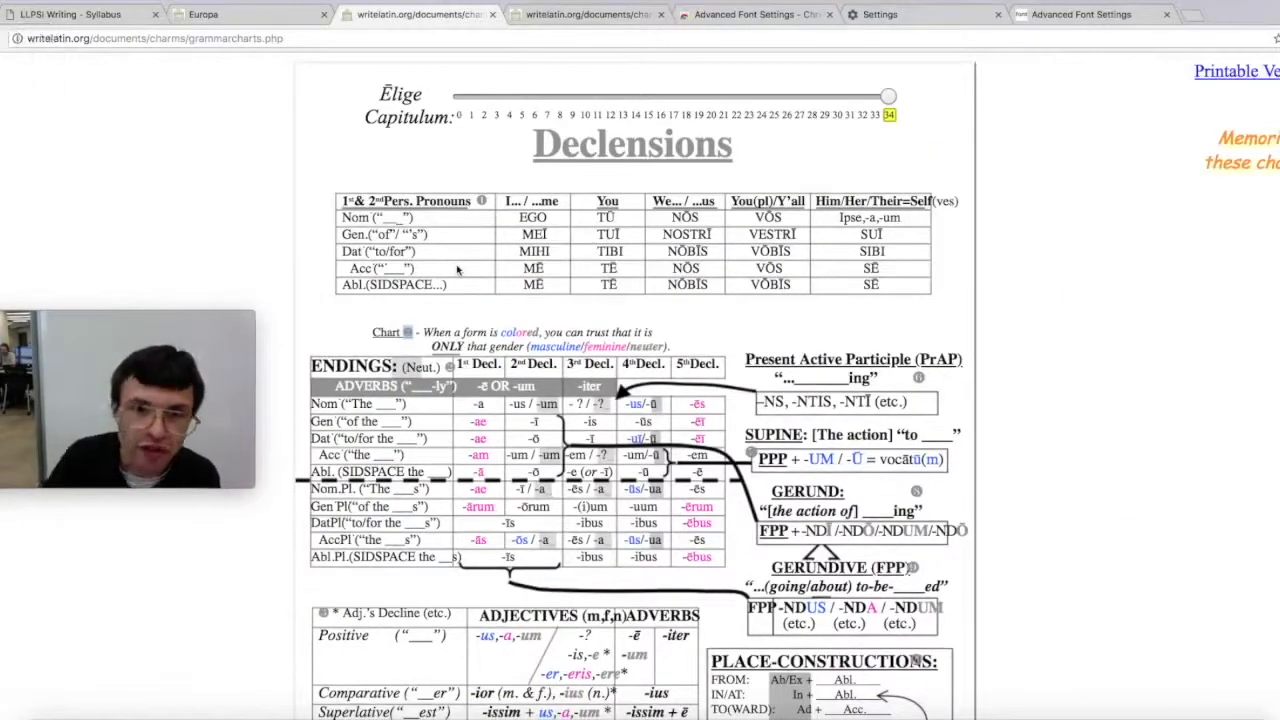
# Step: Return to the Europa worksheet and open the Chapter Wordlists resource
pyautogui.click(255, 28)
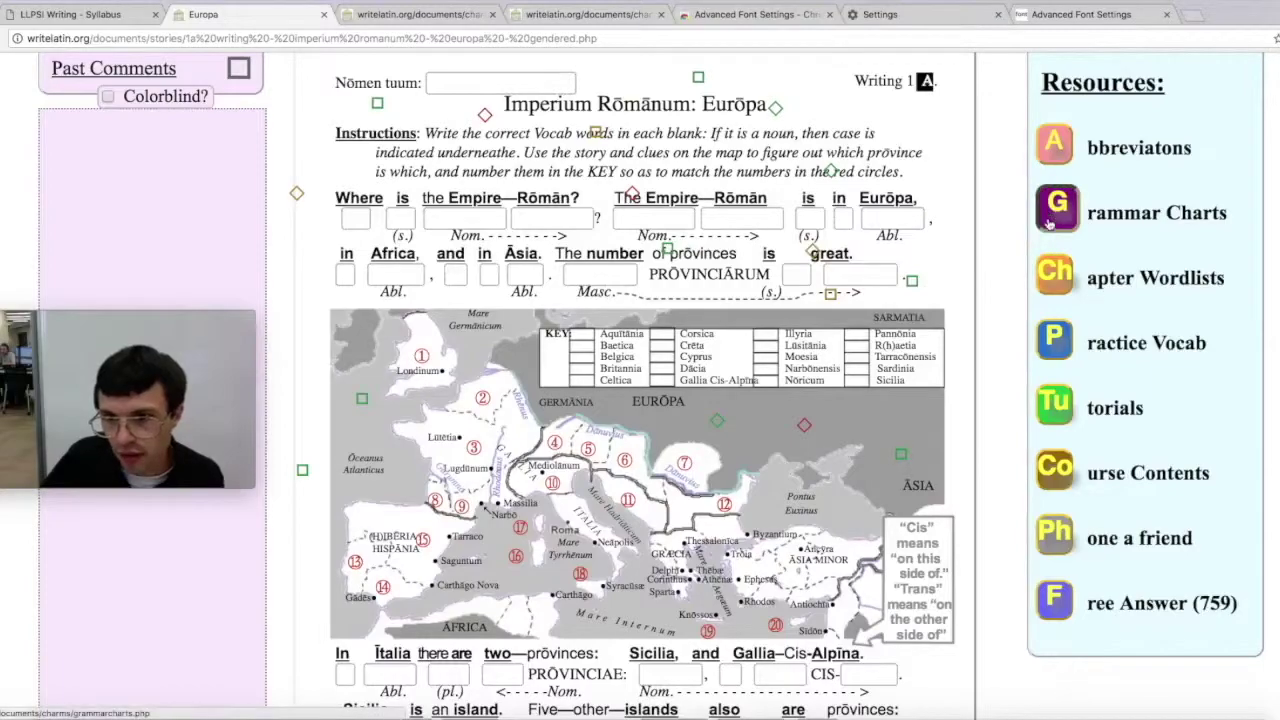
pyautogui.moveTo(98, 320); pyautogui.dragTo(98, 548)
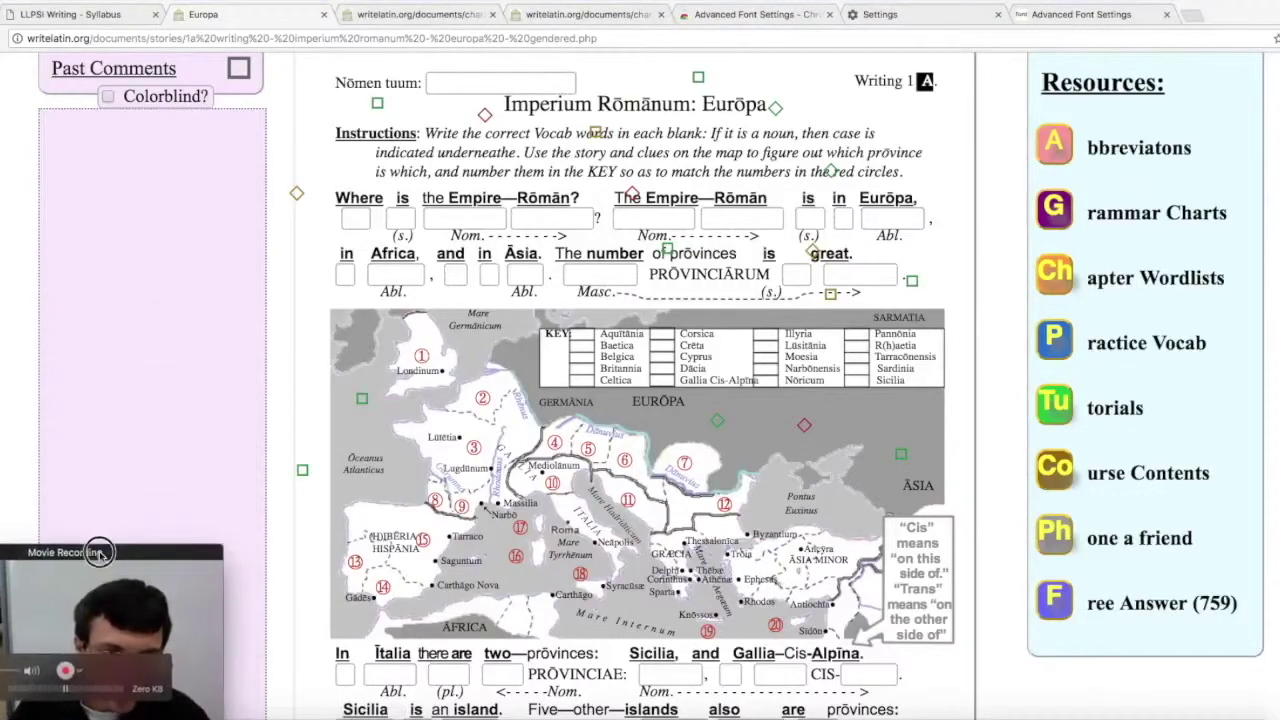
pyautogui.moveTo(250, 520); pyautogui.dragTo(246, 460)
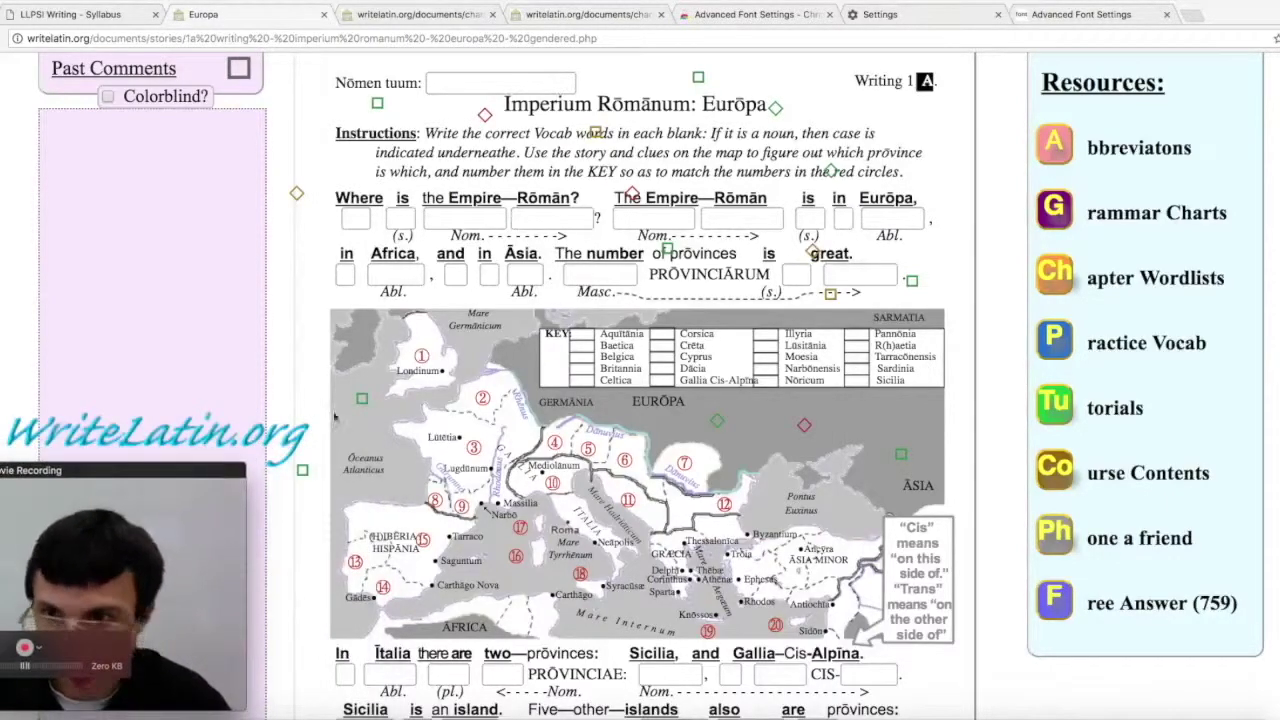
pyautogui.click(1049, 279)
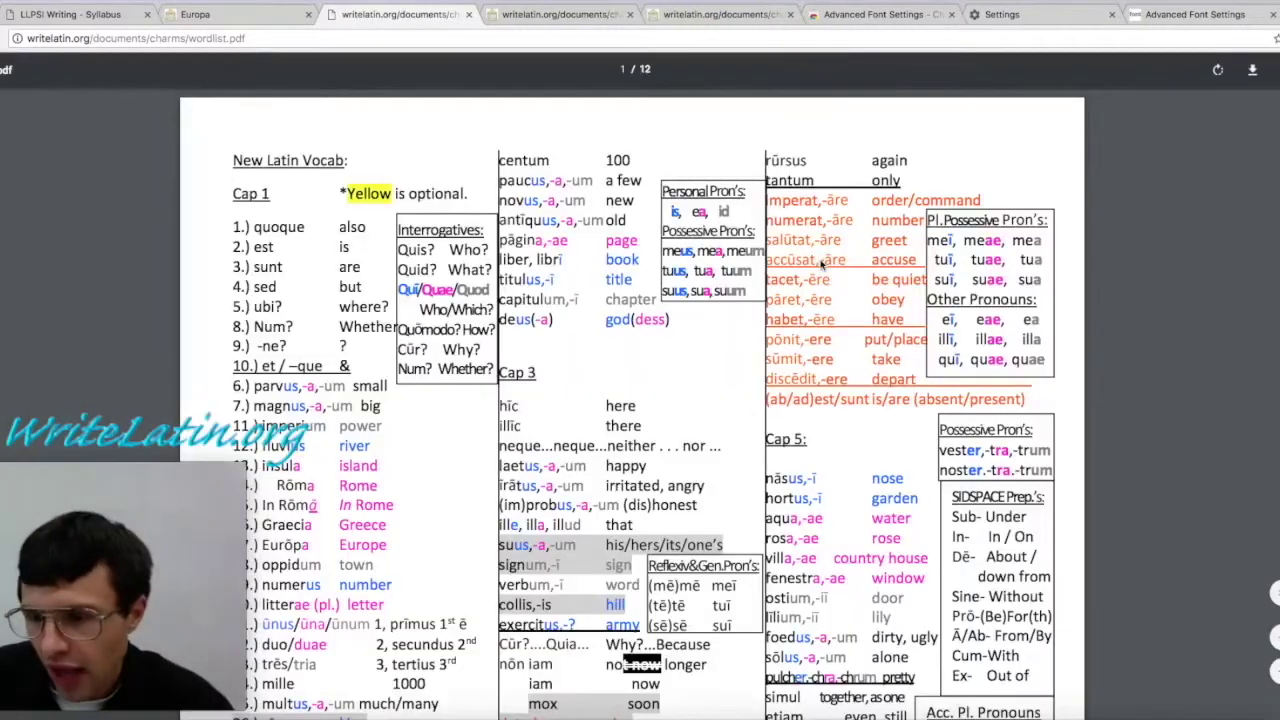
# Step: Examine the vocabulary of Cap 1 through Cap 3 in the word list, highlighting the entries
pyautogui.scroll(-1, 756, 290)
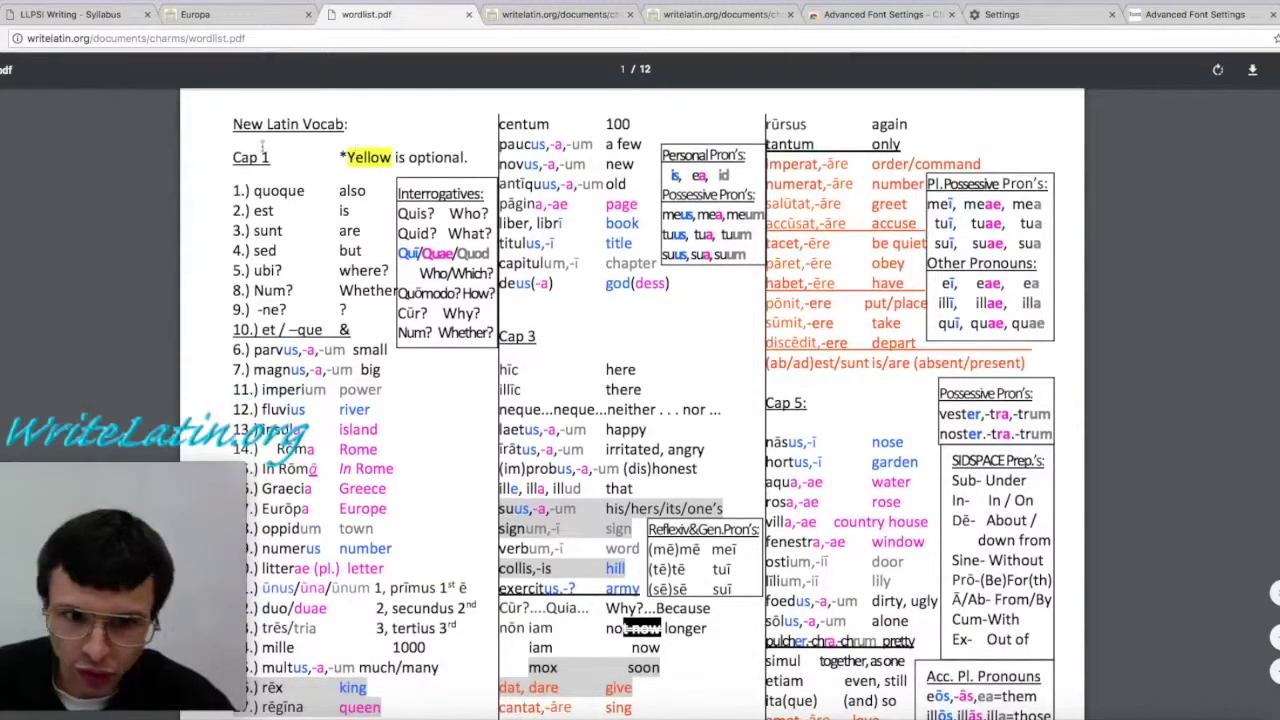
pyautogui.scroll(-5, 506, 288)
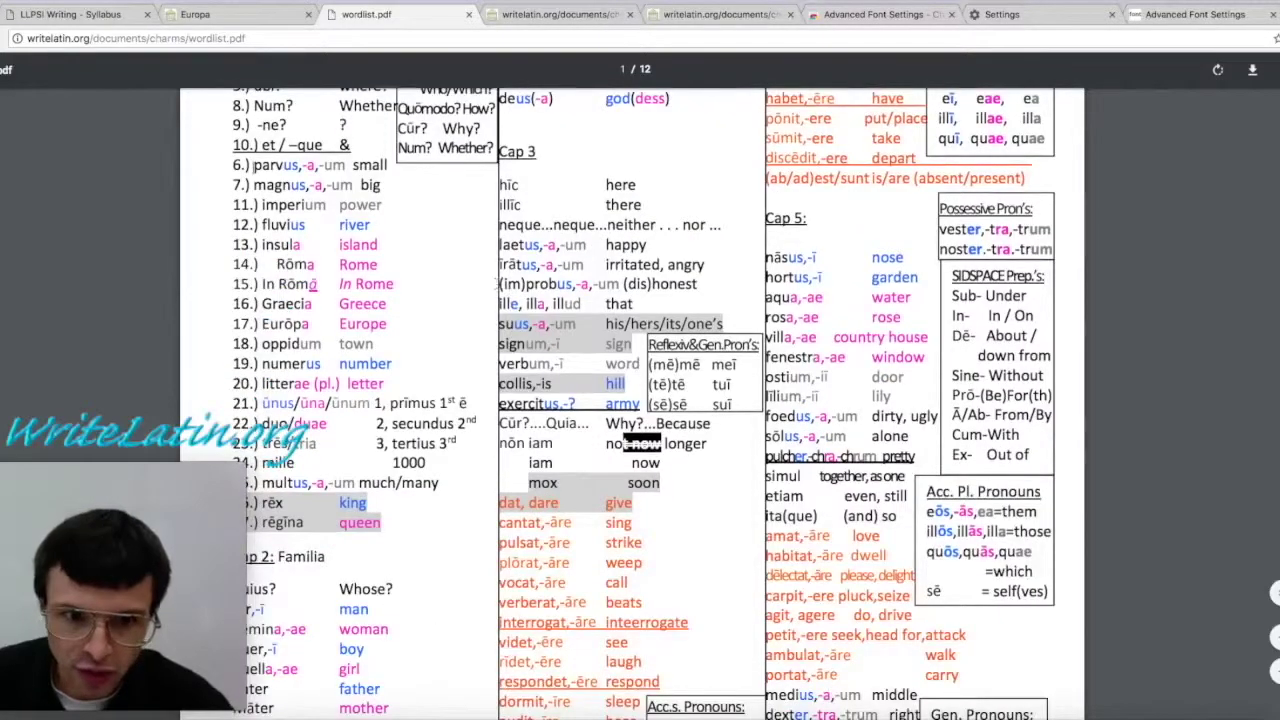
pyautogui.scroll(1, 506, 288)
pyautogui.moveTo(252, 101); pyautogui.dragTo(669, 711)
pyautogui.scroll(-3, 669, 700)
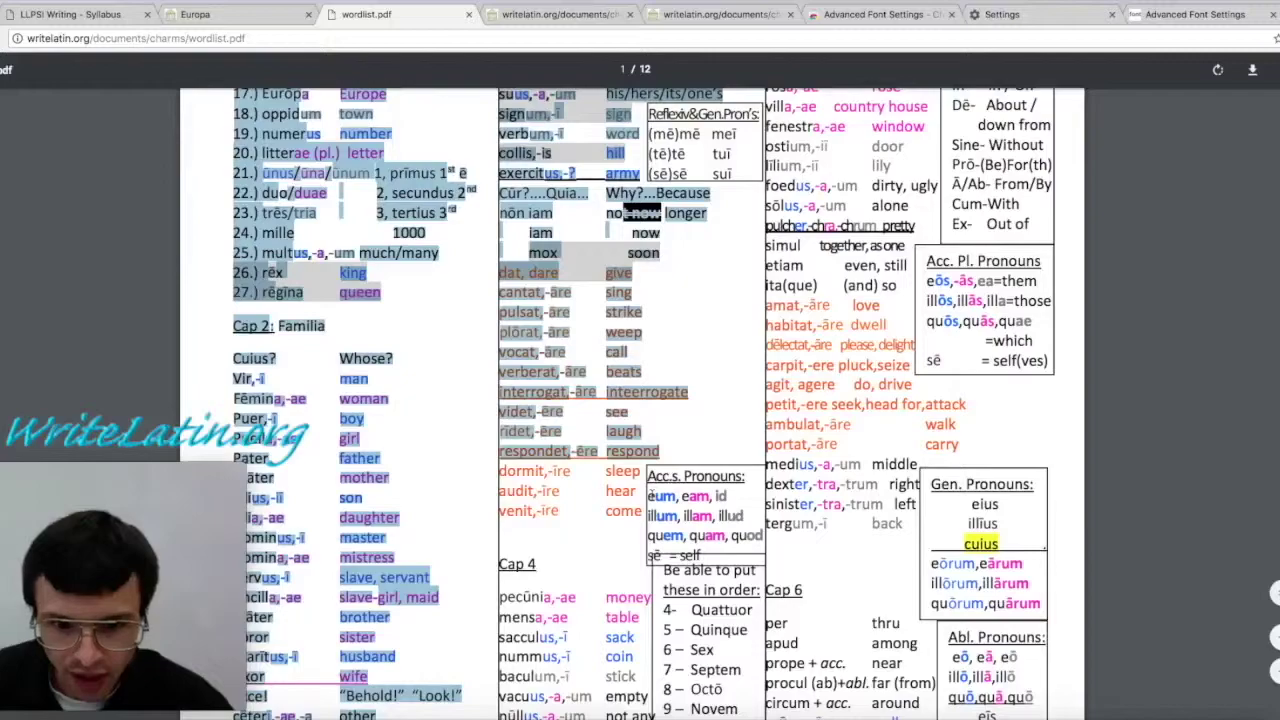
# Step: Highlight illum, illam, illud in the accusative singular pronouns box, and enlarge the word list
pyautogui.click(538, 433)
pyautogui.scroll(-4, 563, 374)
pyautogui.scroll(5, 563, 374)
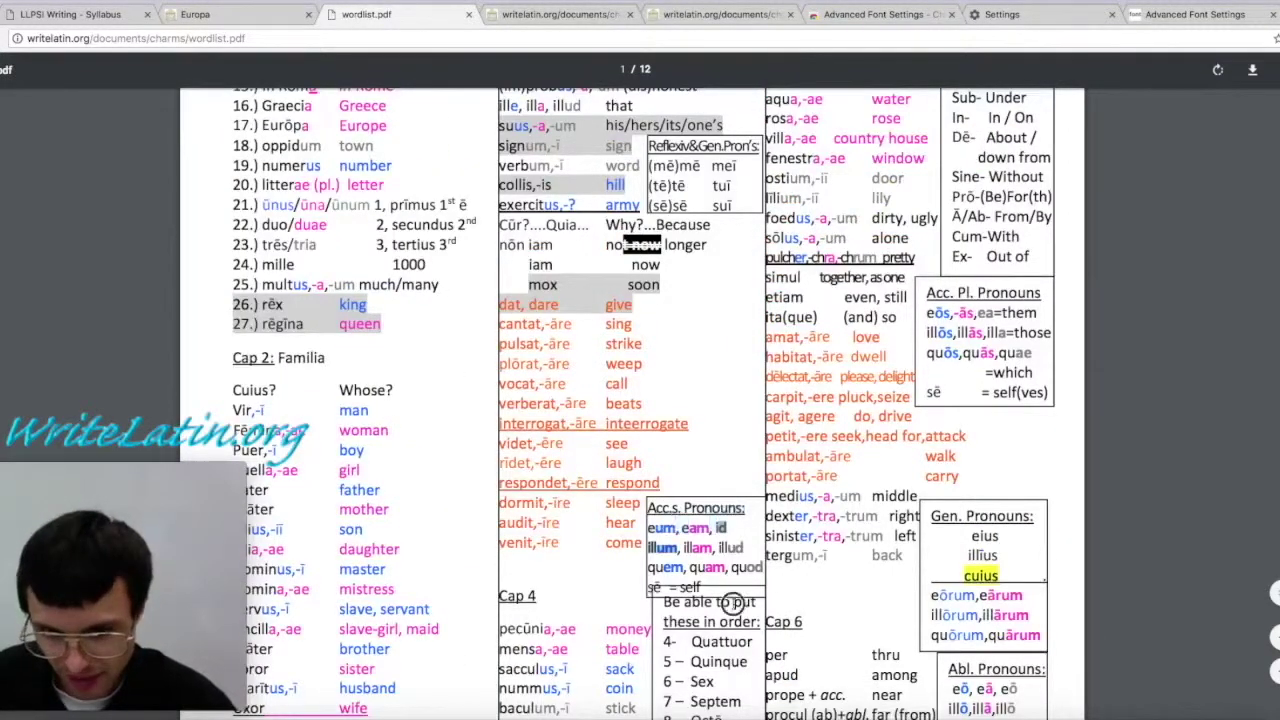
pyautogui.moveTo(648, 548); pyautogui.dragTo(716, 548)
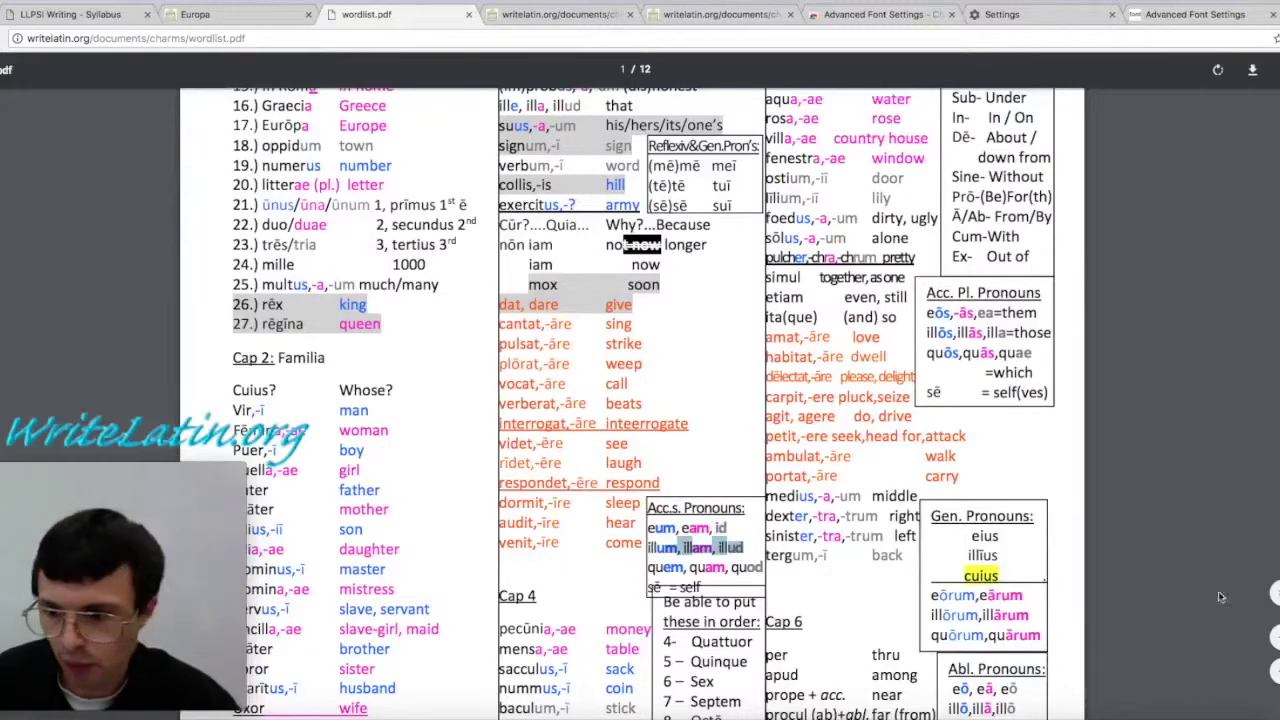
pyautogui.hotkey('ctrl', '+')
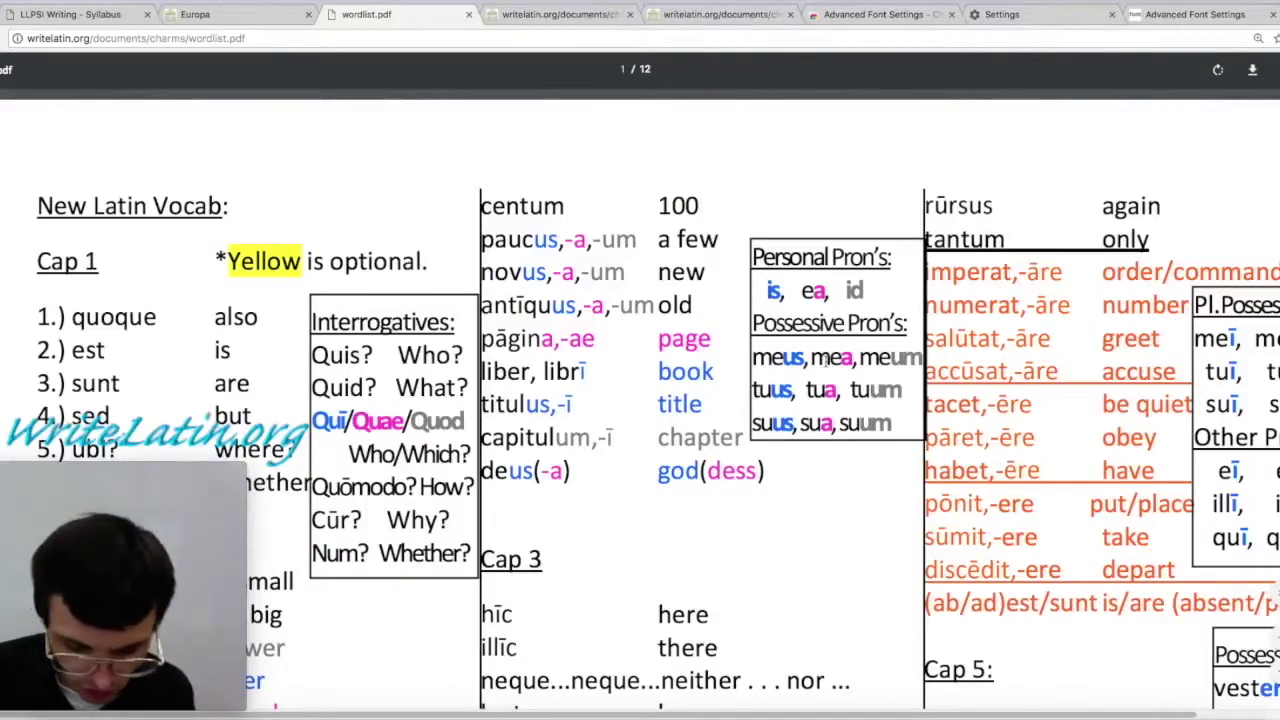
# Step: Highlight the ovis,-is entry under Cap. 9 and haec in the Demonstratives box of the word list
pyautogui.hotkey('ctrl', 'f')
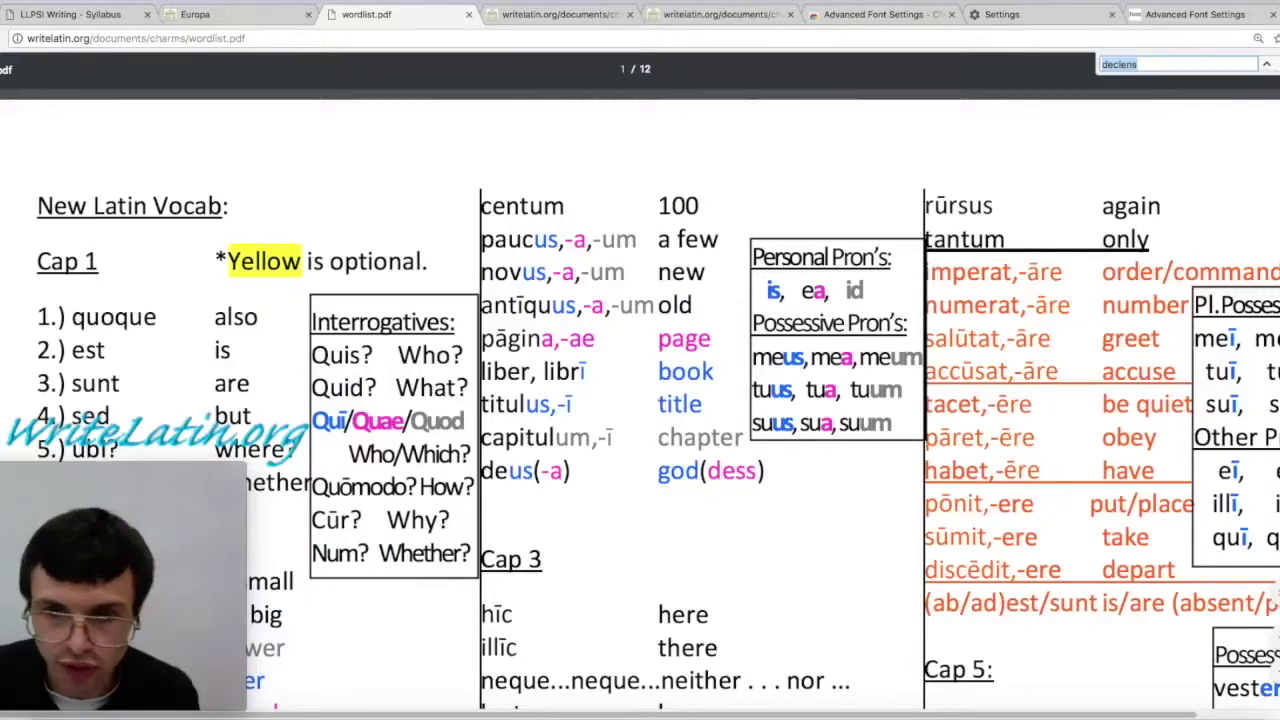
pyautogui.press('Escape')
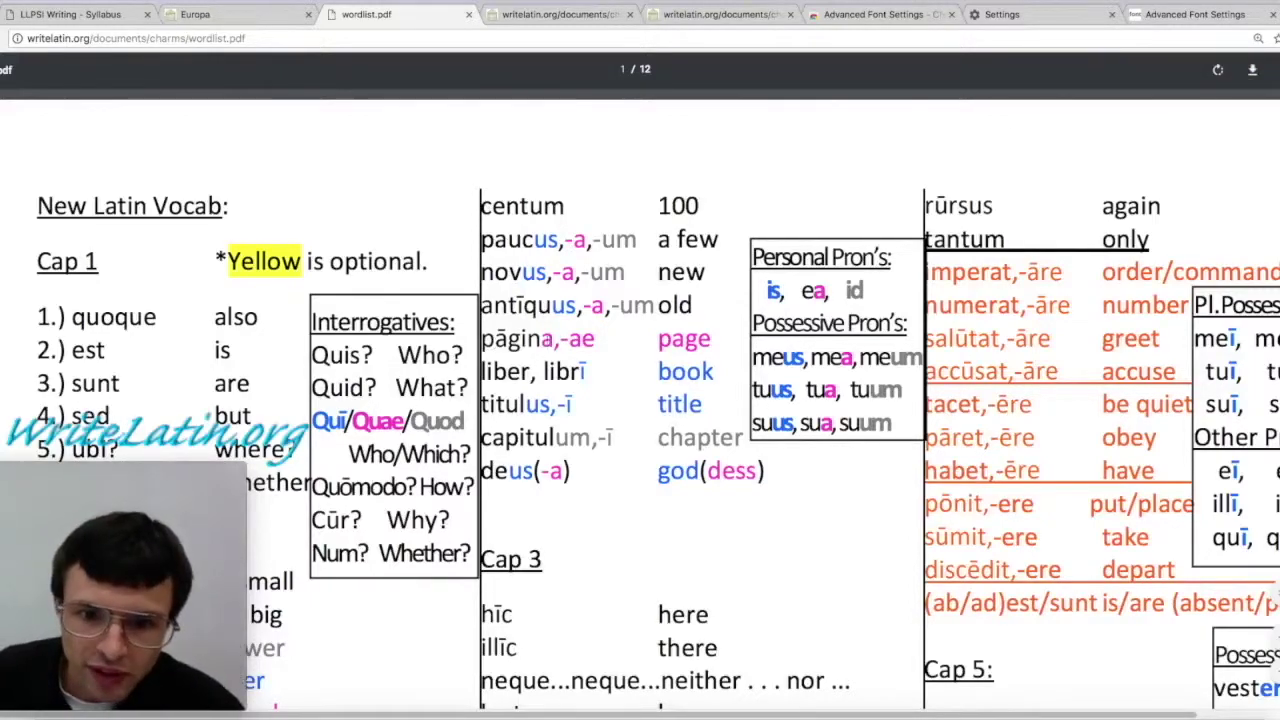
pyautogui.scroll(-10, 538, 340)
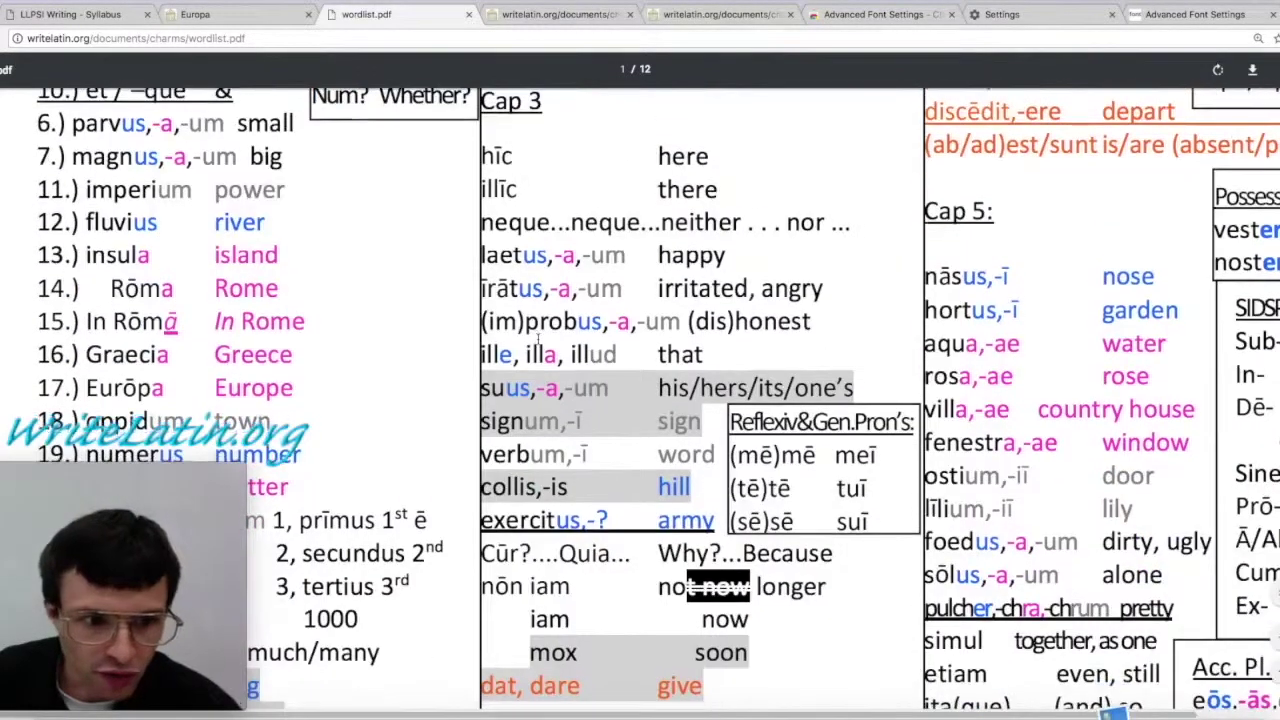
pyautogui.scroll(-15, 538, 340)
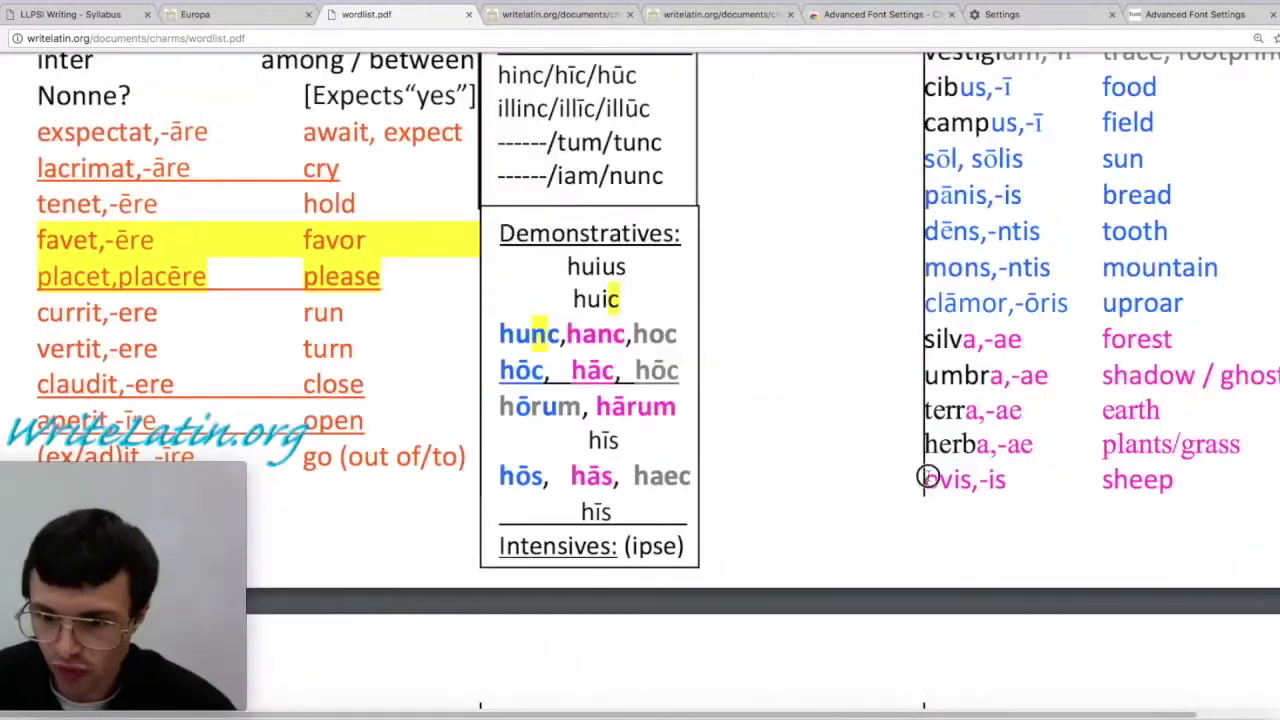
pyautogui.moveTo(926, 479); pyautogui.dragTo(1006, 481)
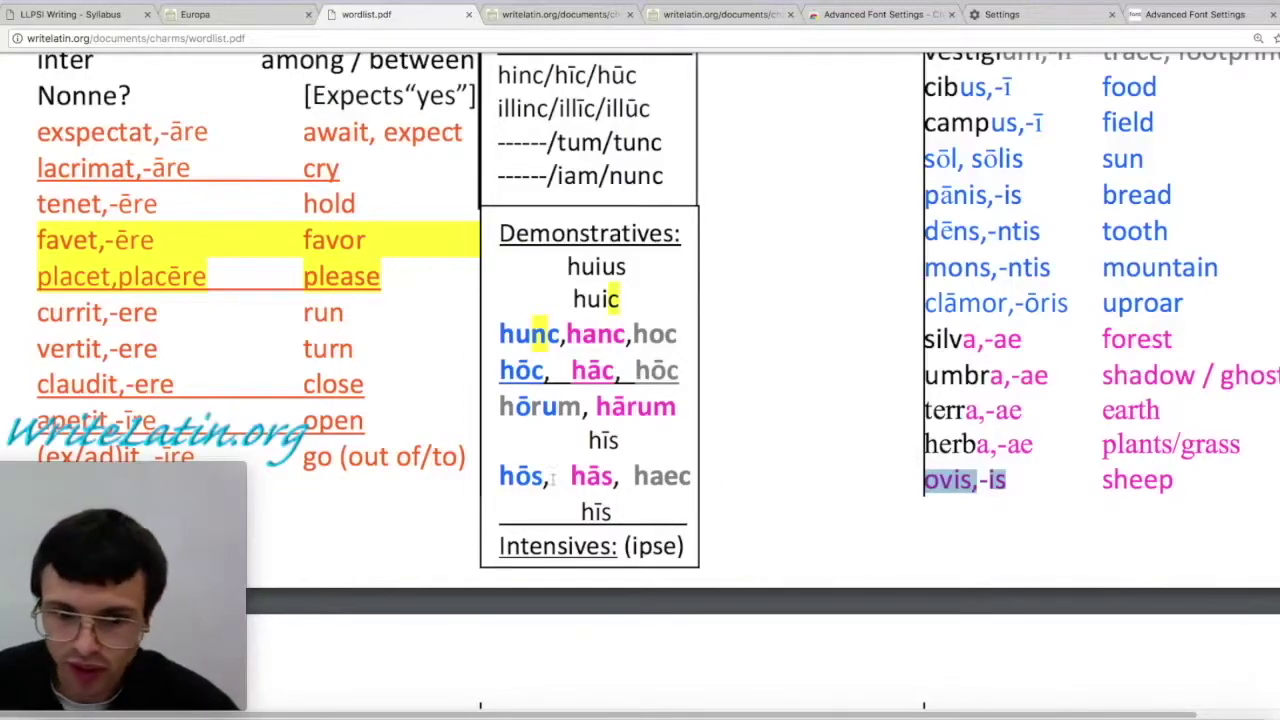
pyautogui.moveTo(500, 478); pyautogui.dragTo(679, 487)
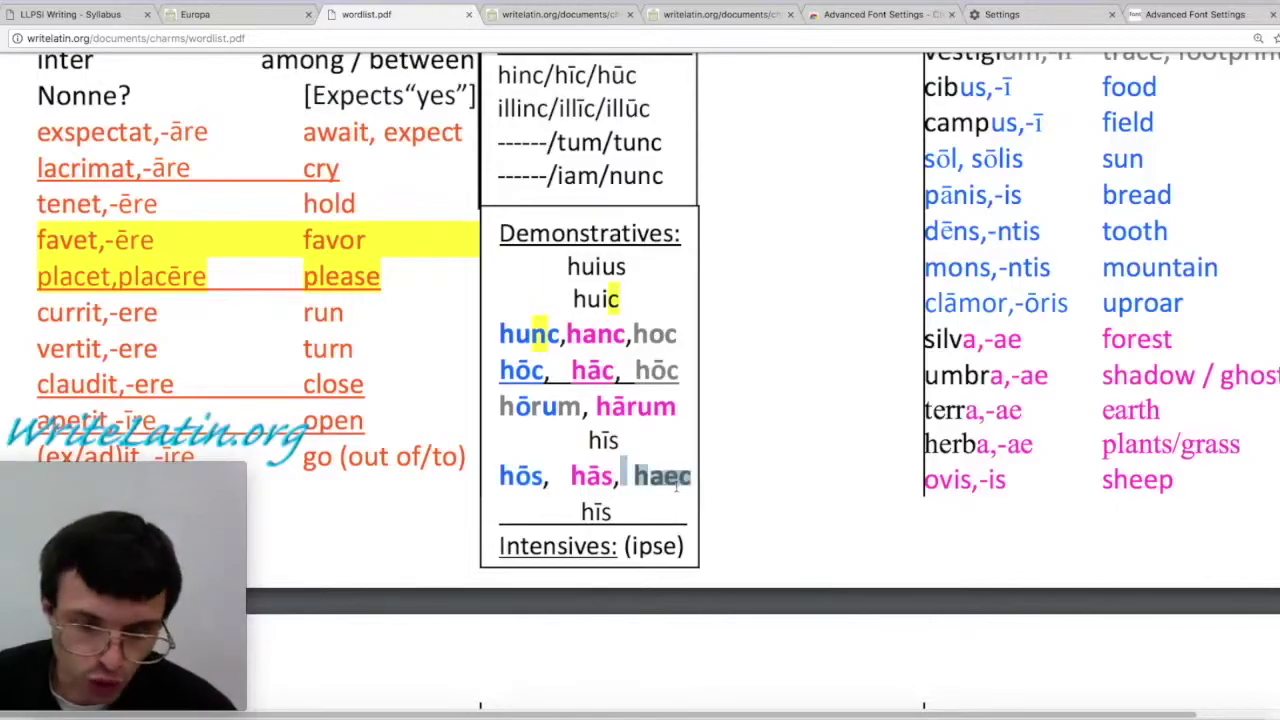
pyautogui.click(633, 488)
# Step: Highlight the sōlum (adv.) entry in the word list, above plēnus,-a,-um
pyautogui.moveTo(40, 350); pyautogui.dragTo(345, 350)
pyautogui.scroll(5, 346, 338)
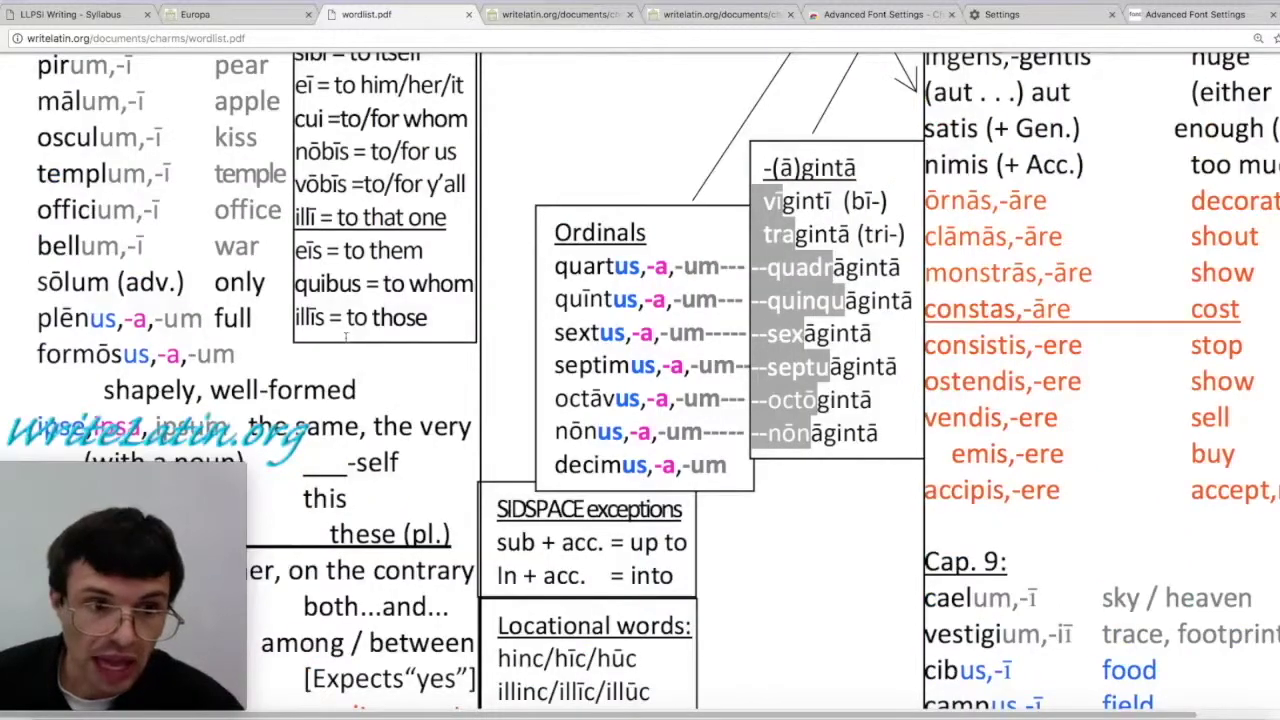
pyautogui.moveTo(33, 271); pyautogui.dragTo(166, 303)
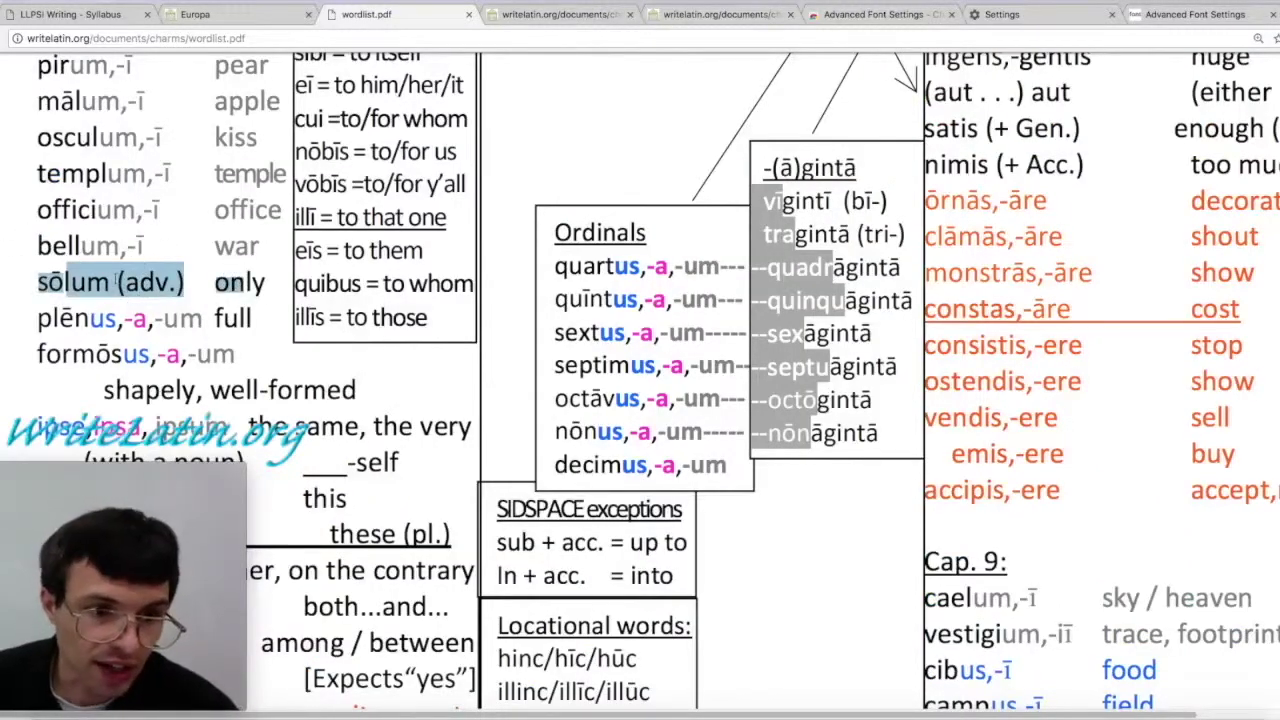
# Step: Look back over the Cap 1 to Cap 5 entries and close the word list to return to the Europa worksheet
pyautogui.scroll(15, 403, 349)
pyautogui.scroll(-3, 403, 349)
pyautogui.scroll(4, 403, 349)
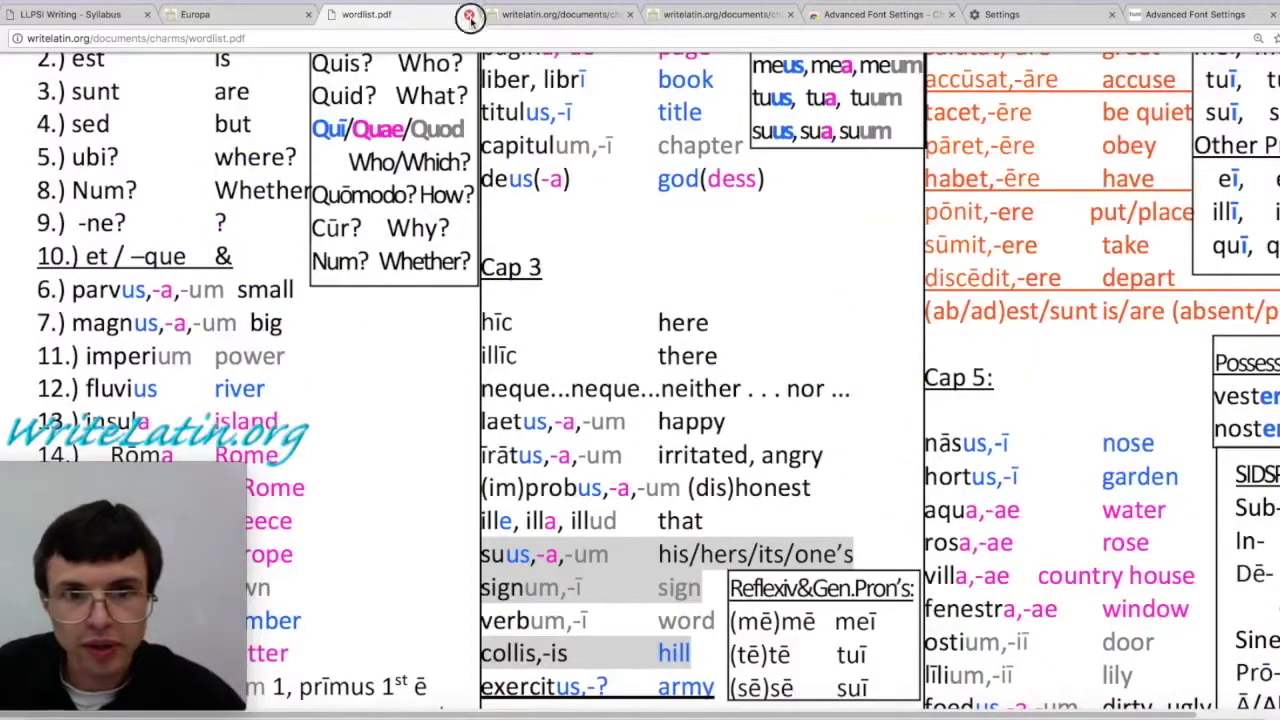
pyautogui.click(469, 17)
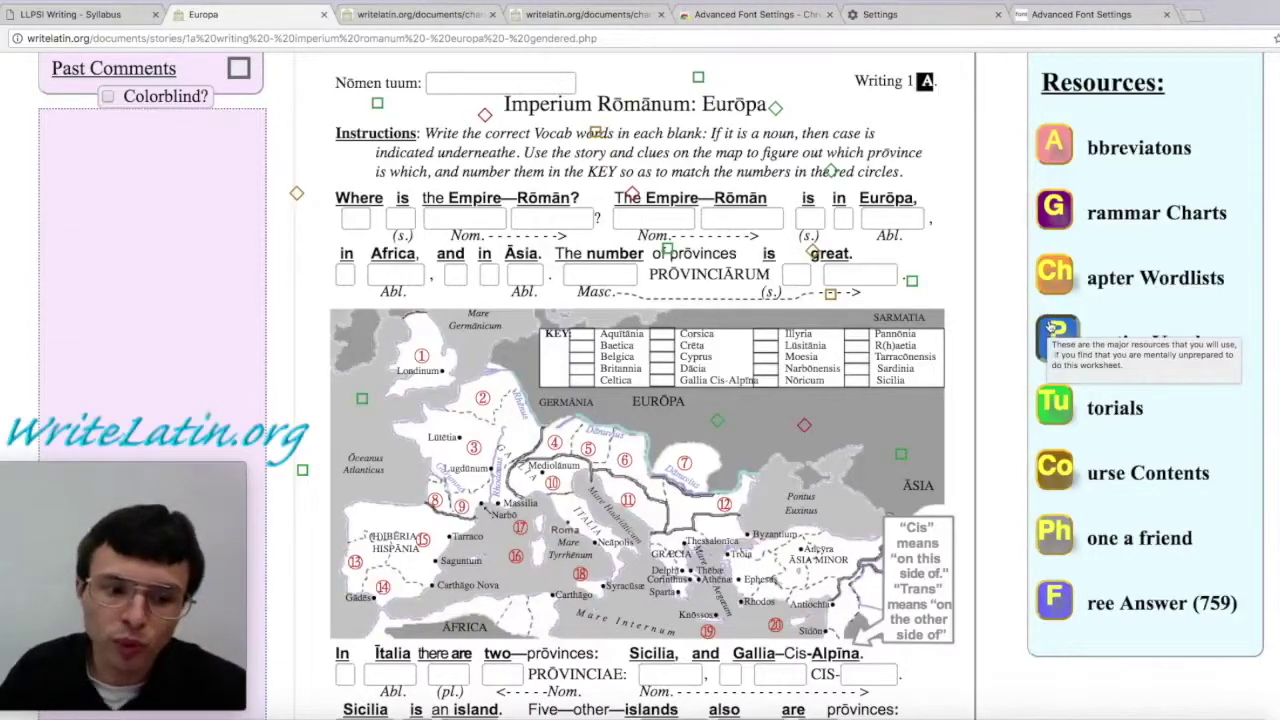
# Step: Highlight the entries of the Vocab list that ends the worksheet, singling out first and its Latin form prīmus,-a,-um
pyautogui.click(441, 213)
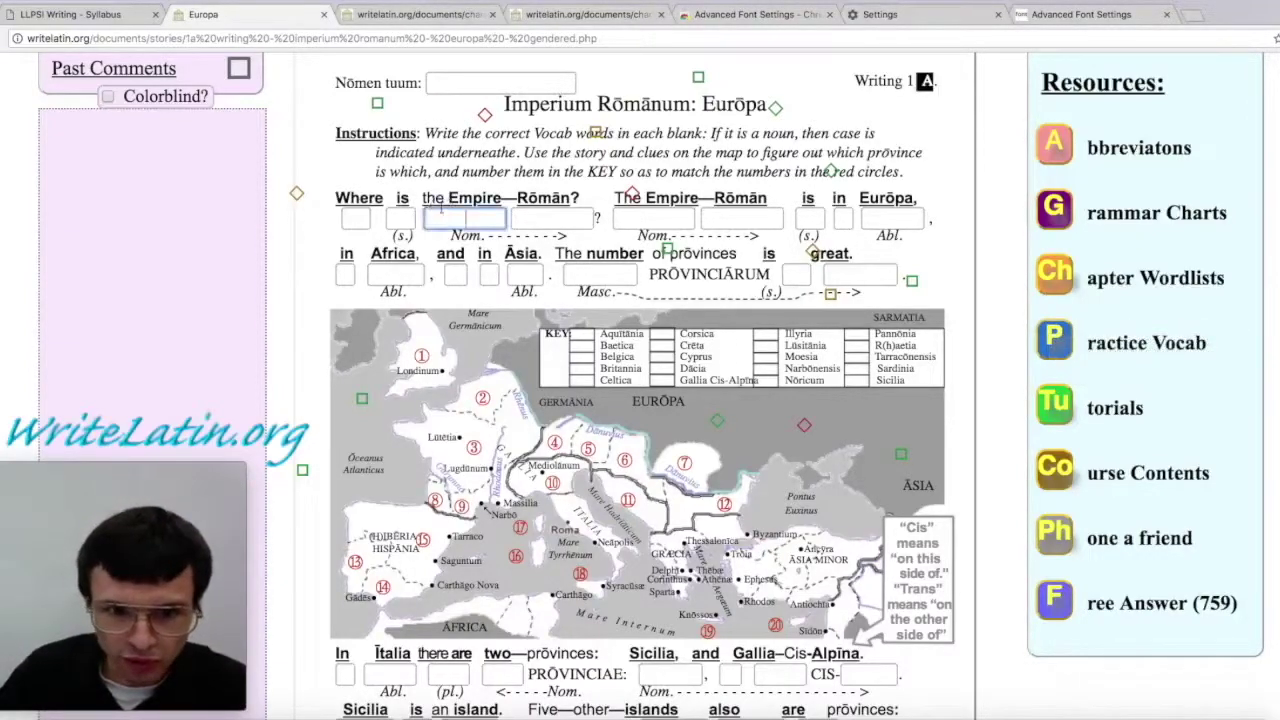
pyautogui.scroll(-1, 467, 257)
pyautogui.scroll(-15, 280, 271)
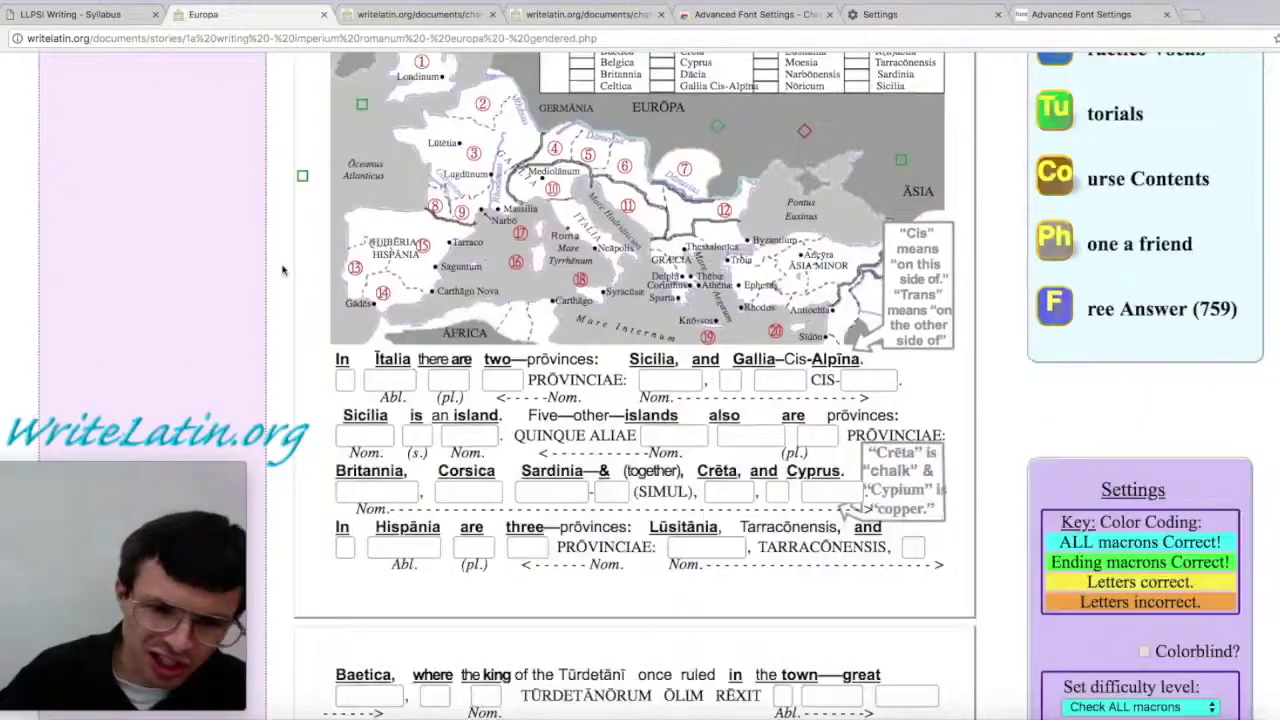
pyautogui.scroll(6, 280, 271)
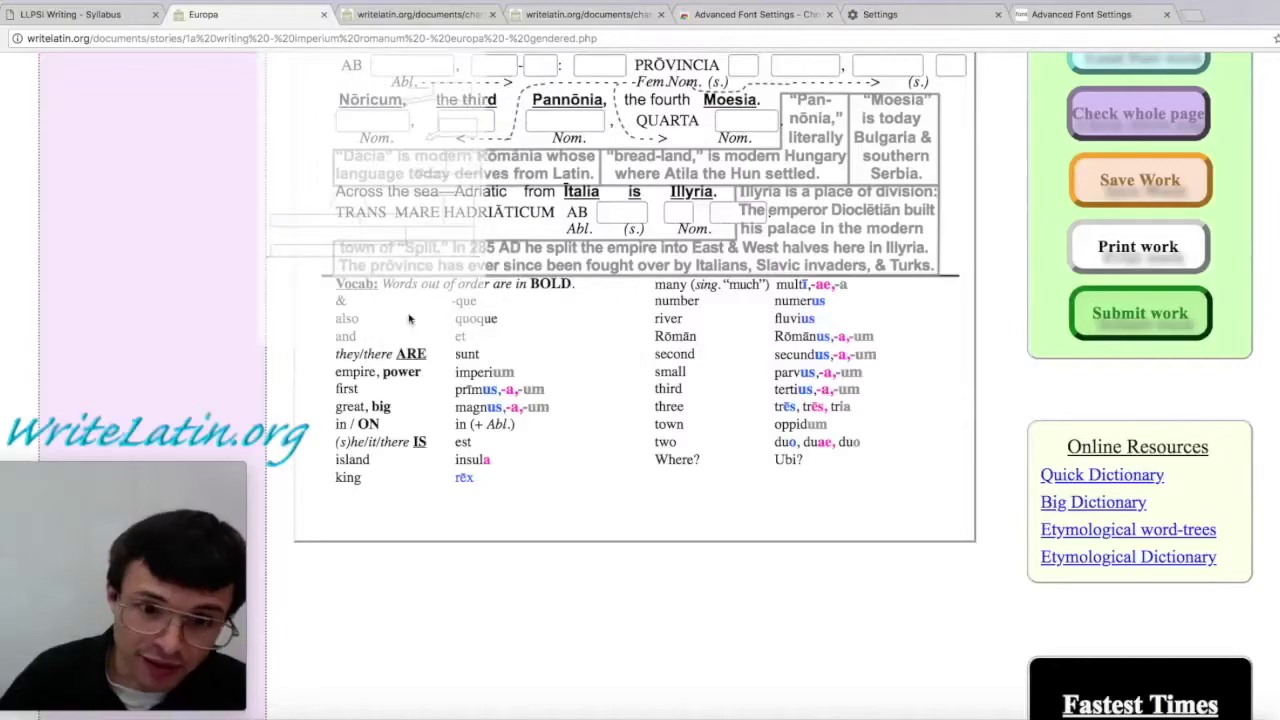
pyautogui.moveTo(440, 330); pyautogui.dragTo(793, 456)
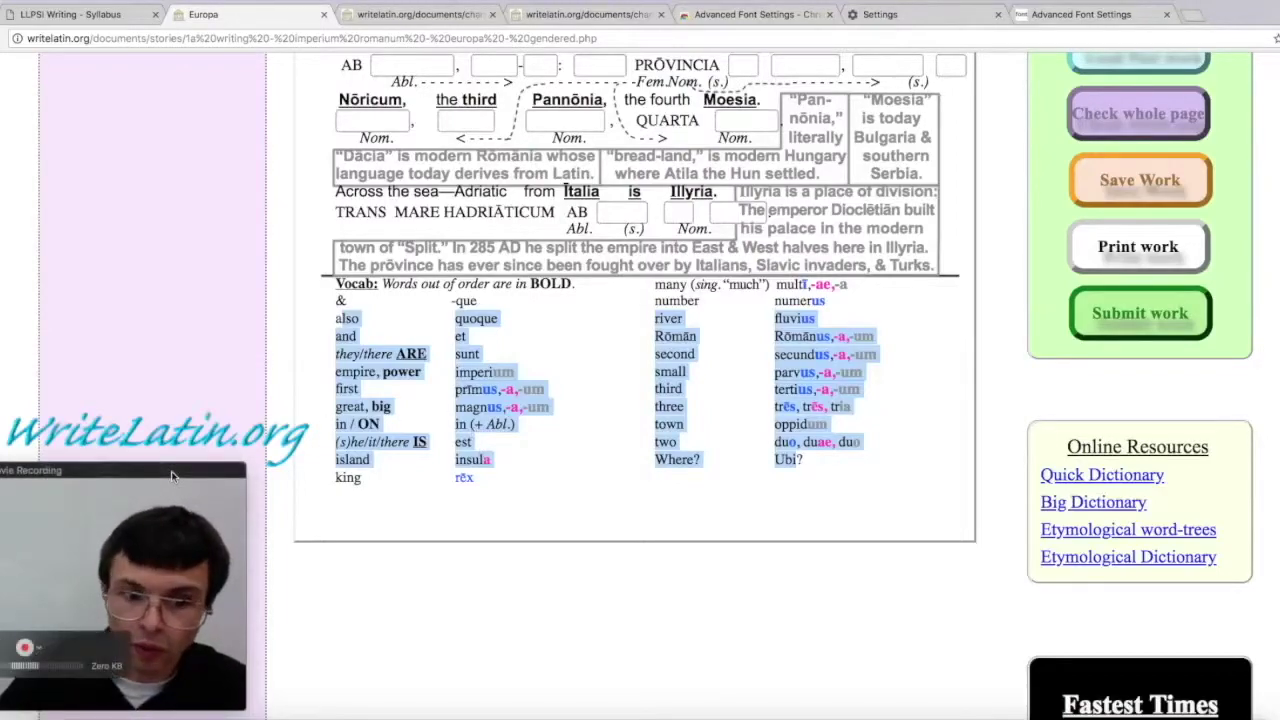
pyautogui.moveTo(326, 382); pyautogui.dragTo(357, 388)
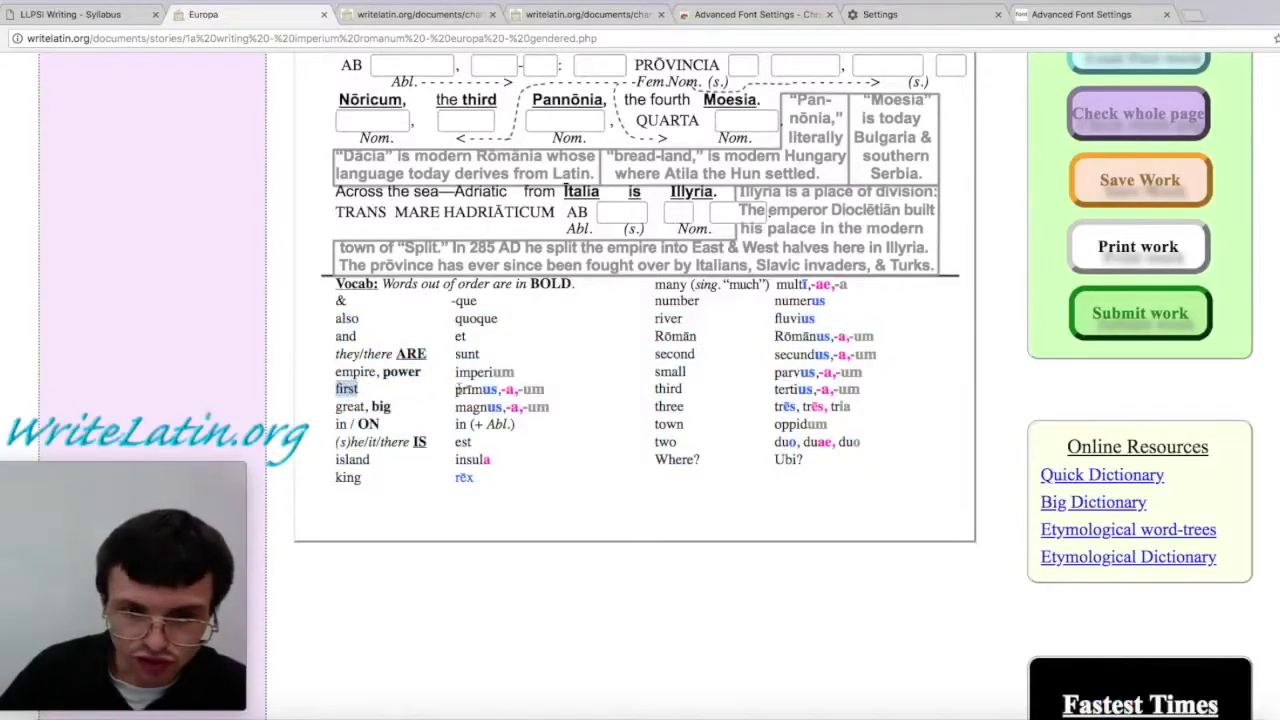
pyautogui.moveTo(457, 390); pyautogui.dragTo(540, 389)
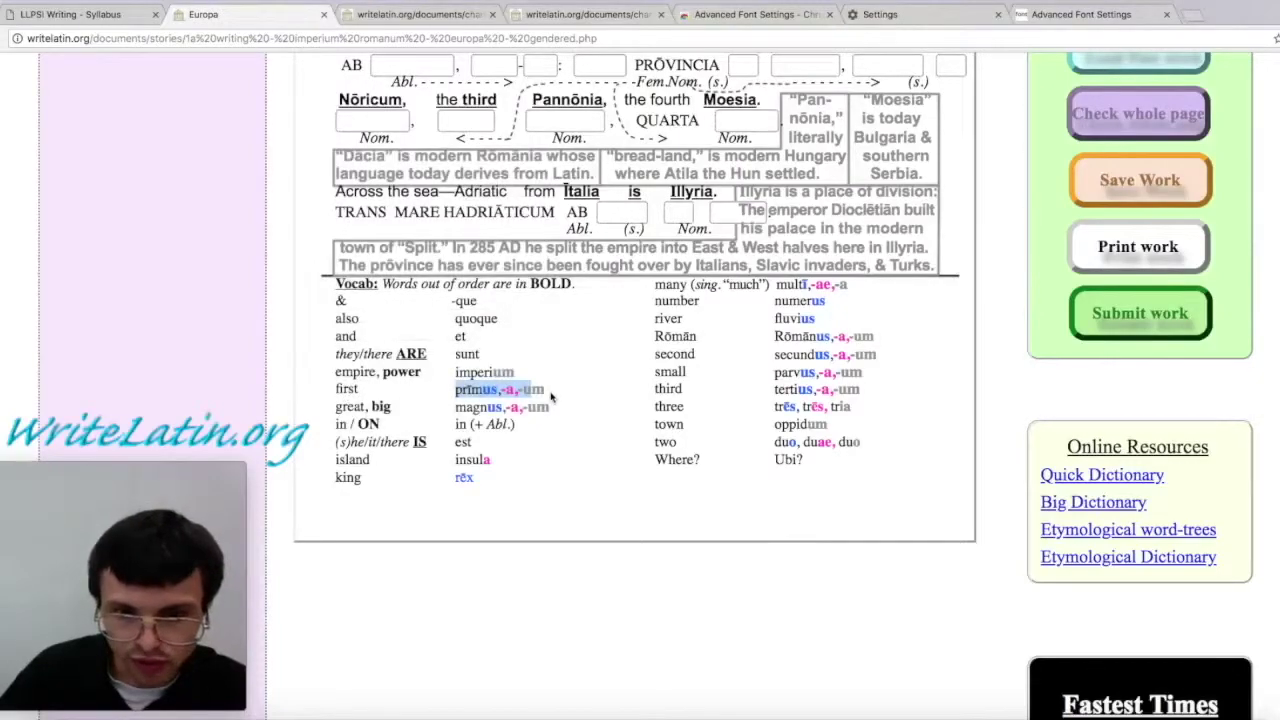
# Step: Look up the word for the Empire blank in the worksheet's Vocab list and highlight imperium
pyautogui.scroll(15, 527, 393)
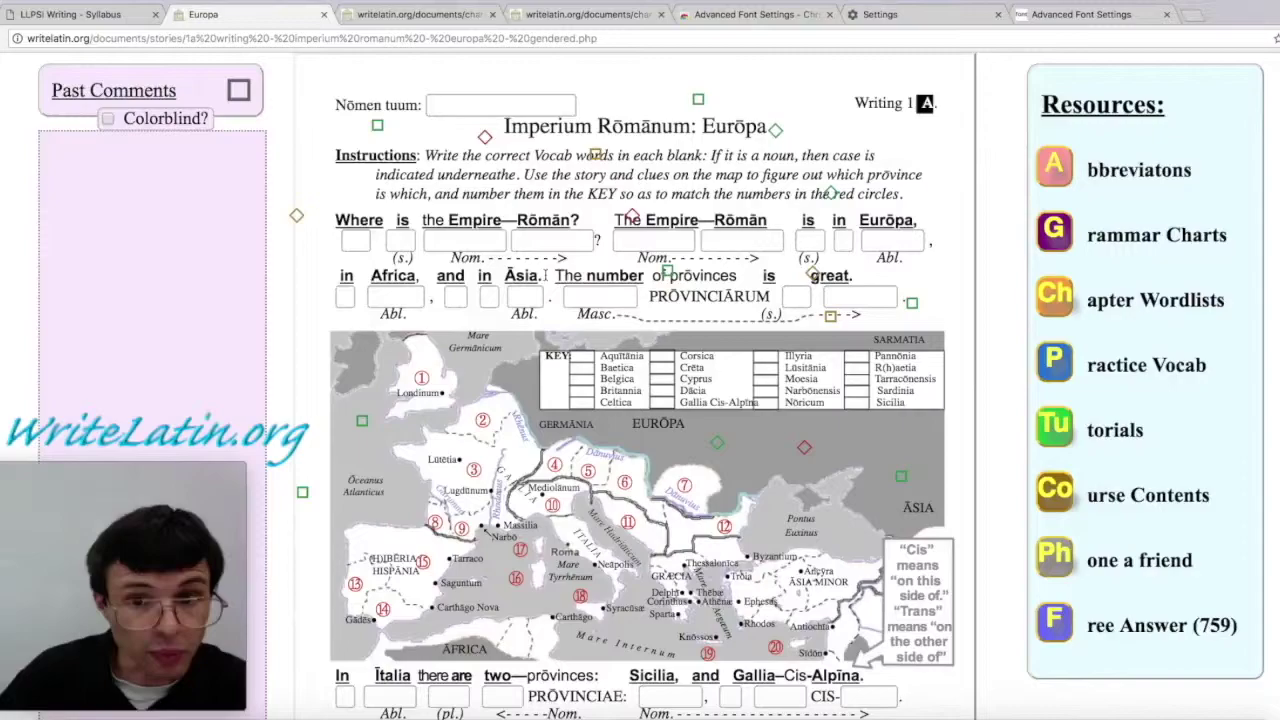
pyautogui.scroll(-3, 592, 272)
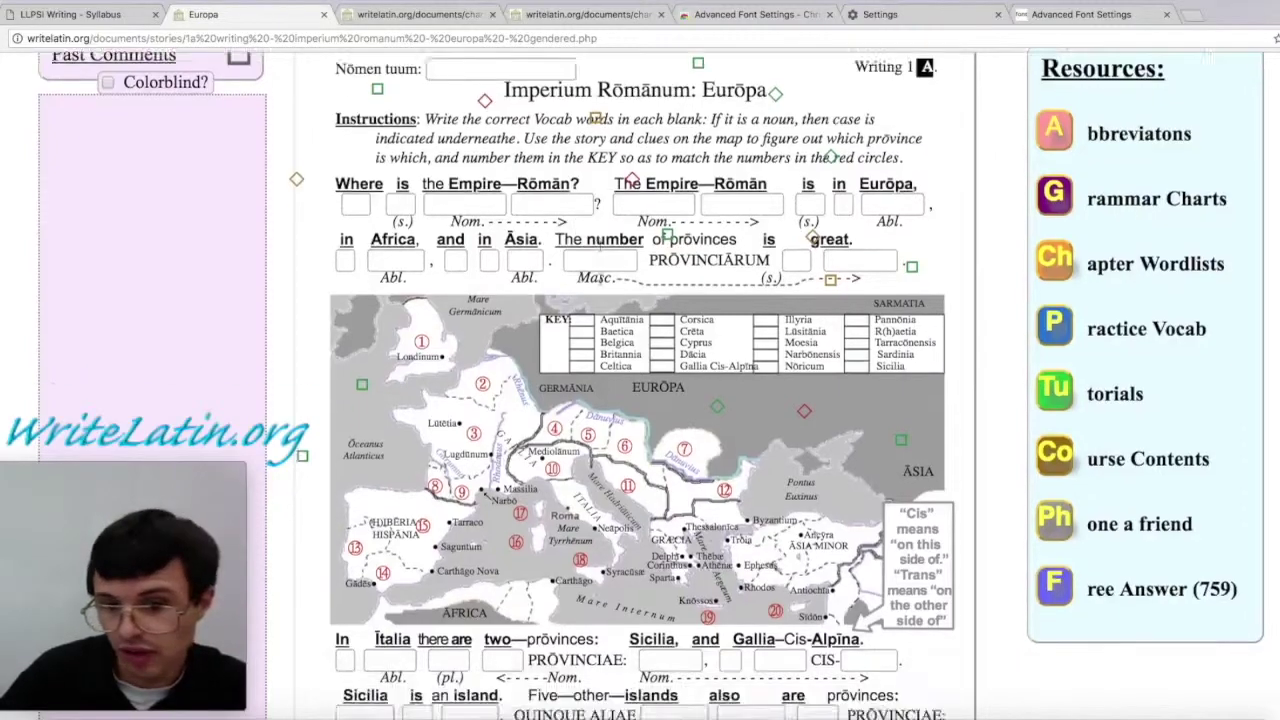
pyautogui.scroll(-10, 578, 285)
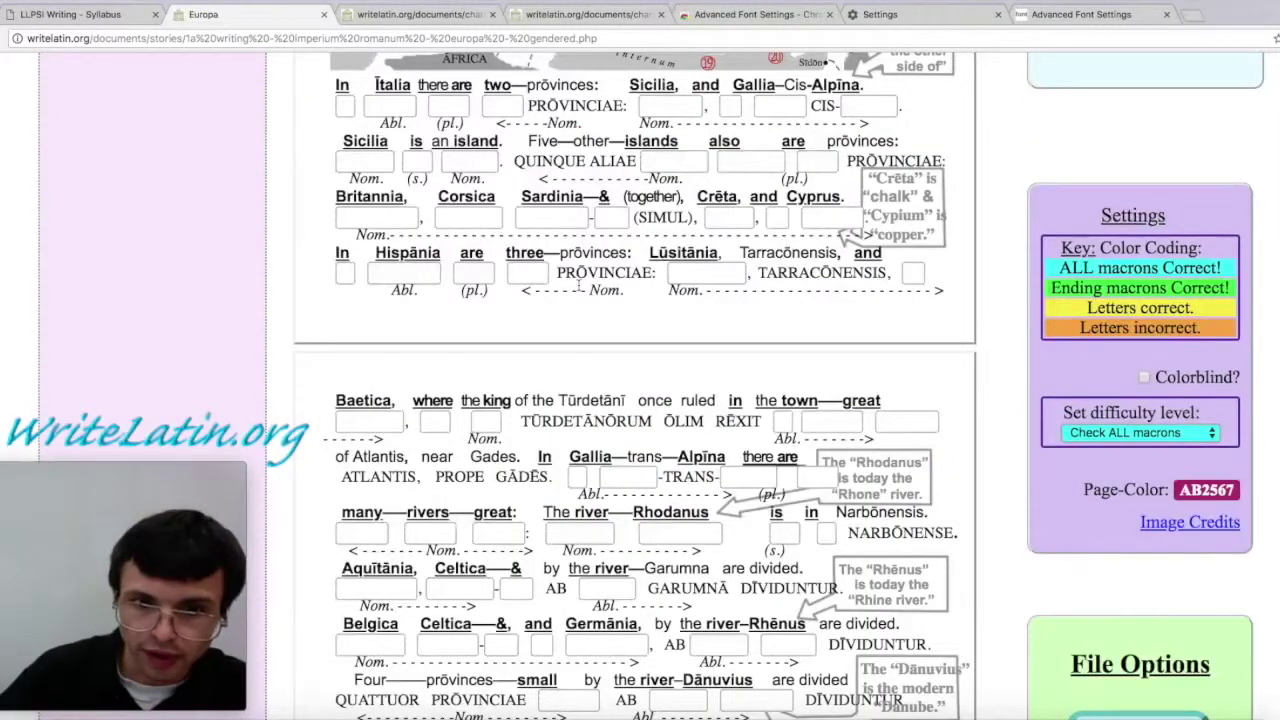
pyautogui.scroll(12, 578, 285)
pyautogui.click(466, 242)
pyautogui.scroll(-20, 460, 360)
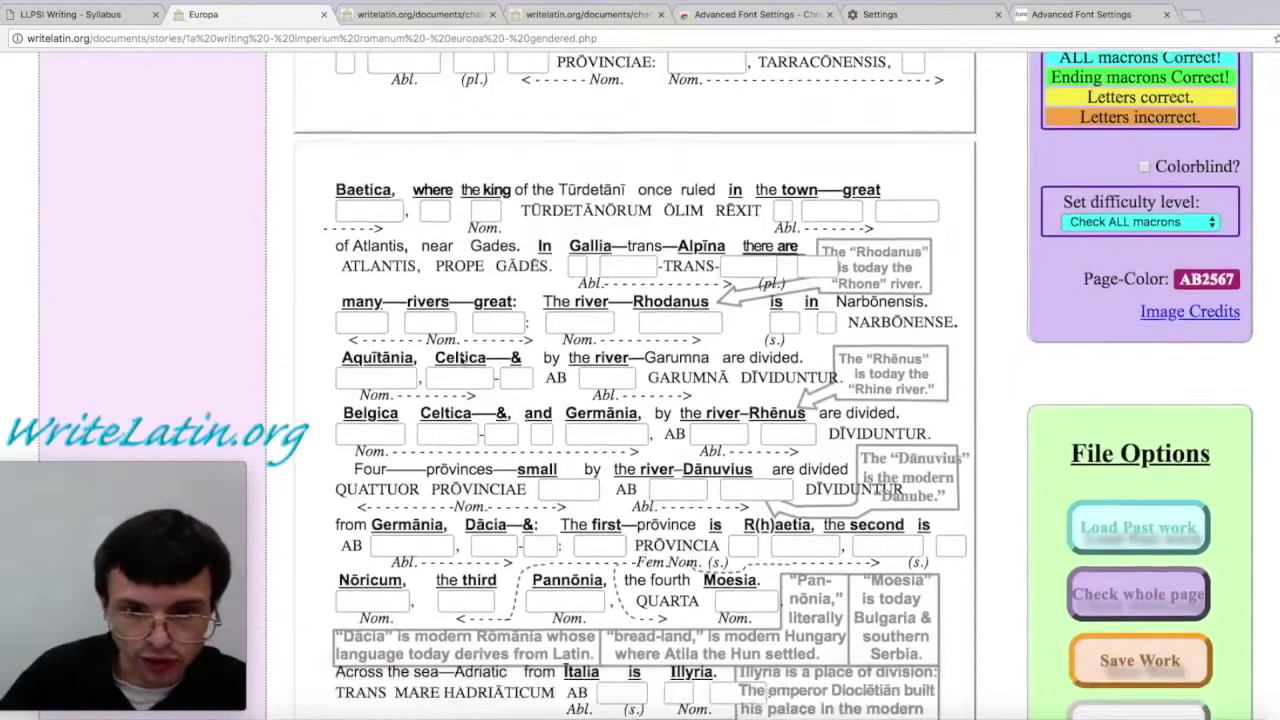
pyautogui.scroll(6, 460, 360)
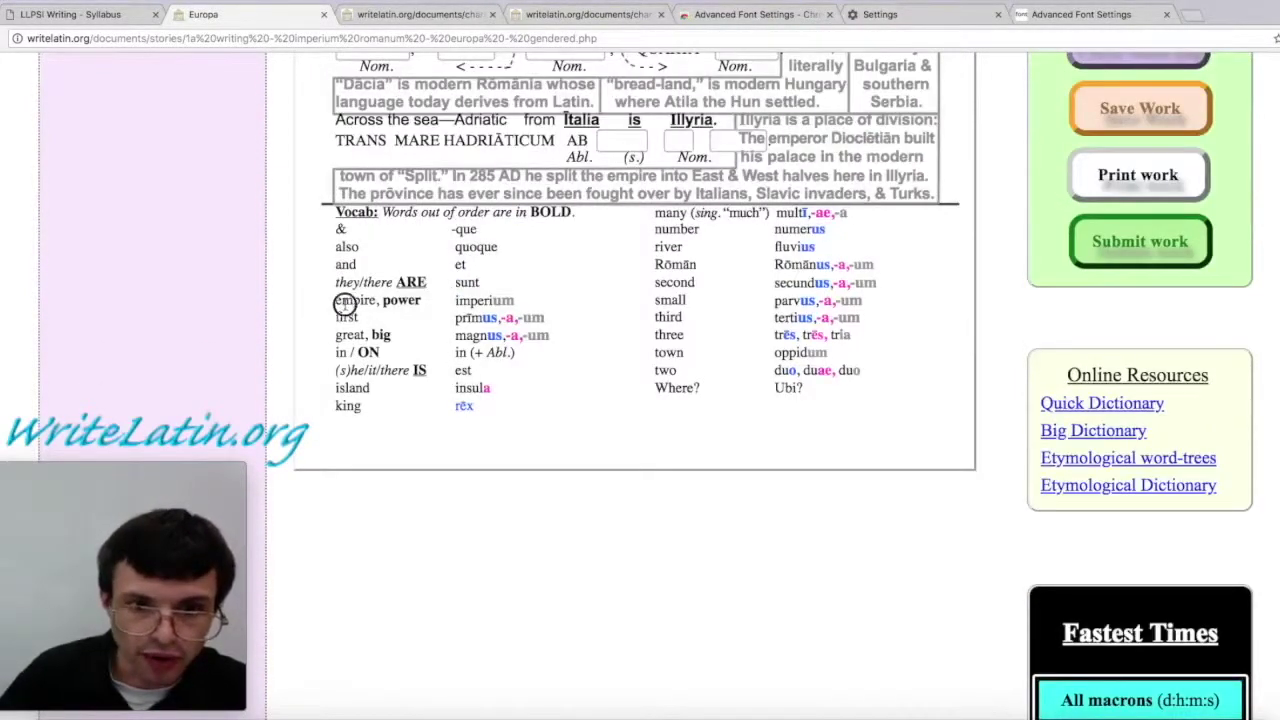
pyautogui.press('super+a')
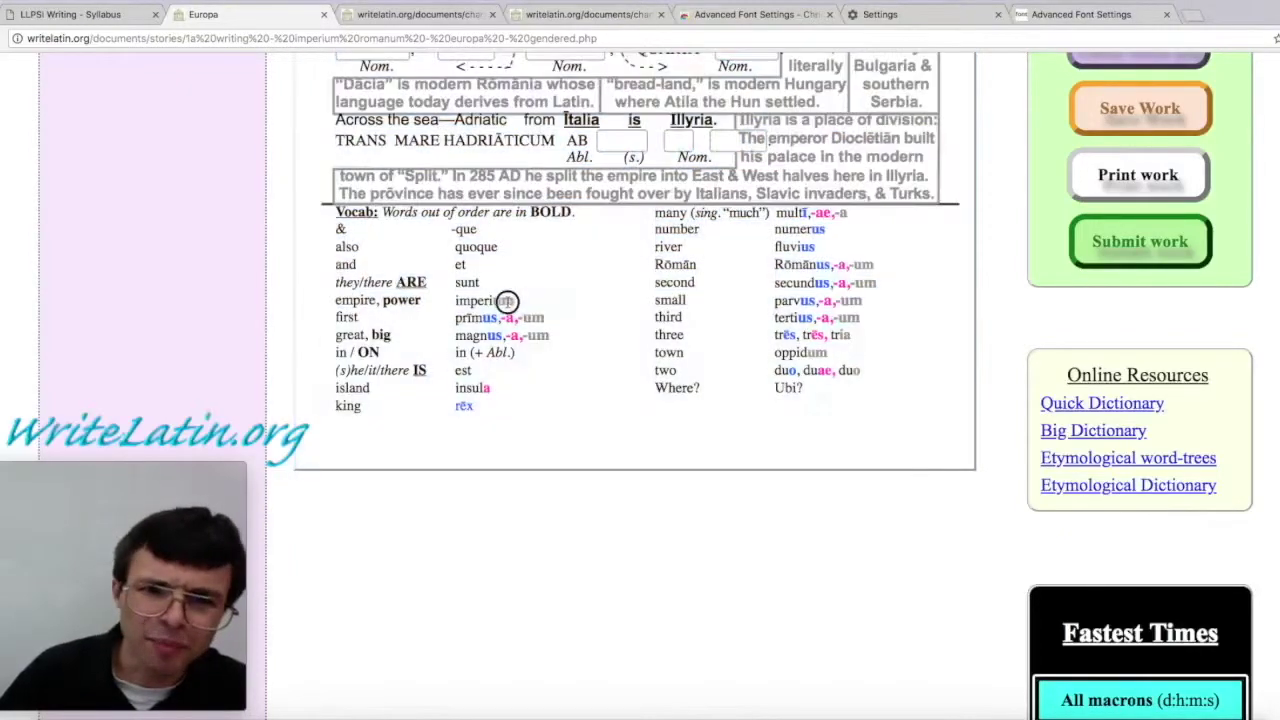
pyautogui.doubleClick(486, 300)
pyautogui.scroll(20, 474, 303)
pyautogui.click(475, 242)
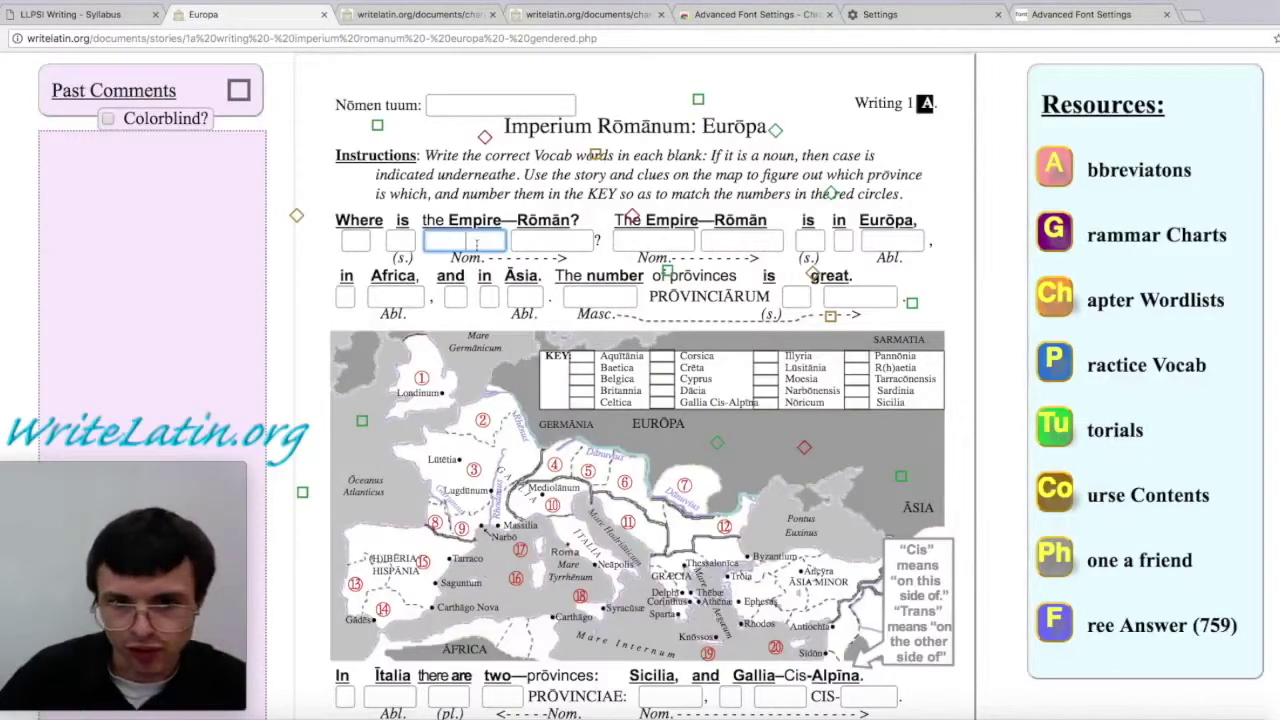
pyautogui.write('imperiu')
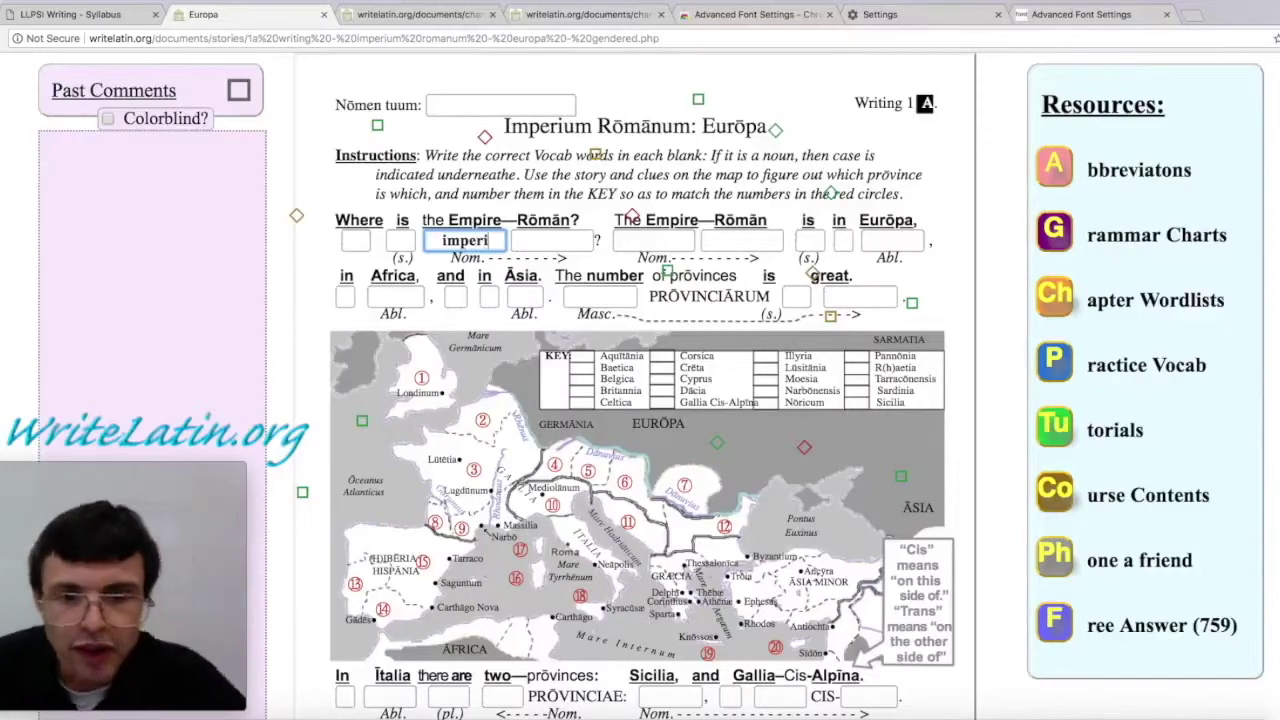
pyautogui.press('BackSpace')
pyautogui.press('BackSpace')
pyautogui.press('BackSpace')
pyautogui.press('BackSpace')
pyautogui.press('BackSpace')
pyautogui.press('BackSpace')
pyautogui.press('BackSpace')
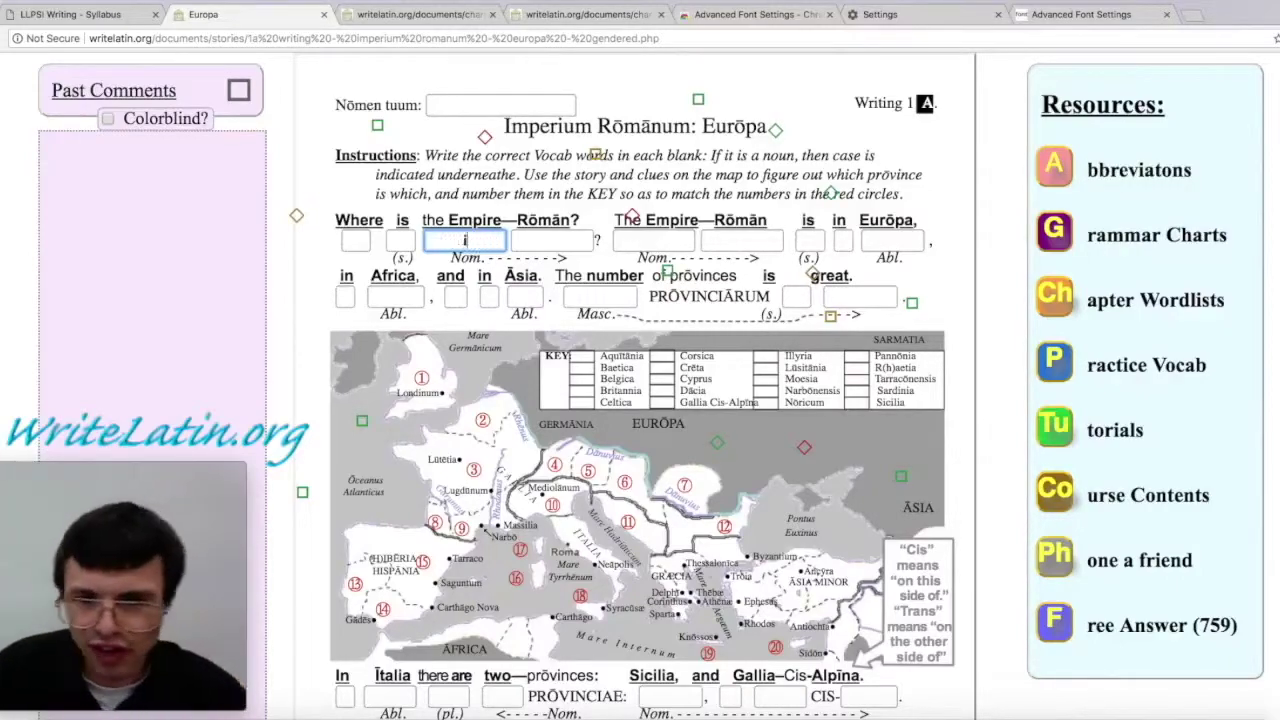
# Step: Check the Vocab list again and fill the first Empire blank with imperium
pyautogui.scroll(-20, 474, 249)
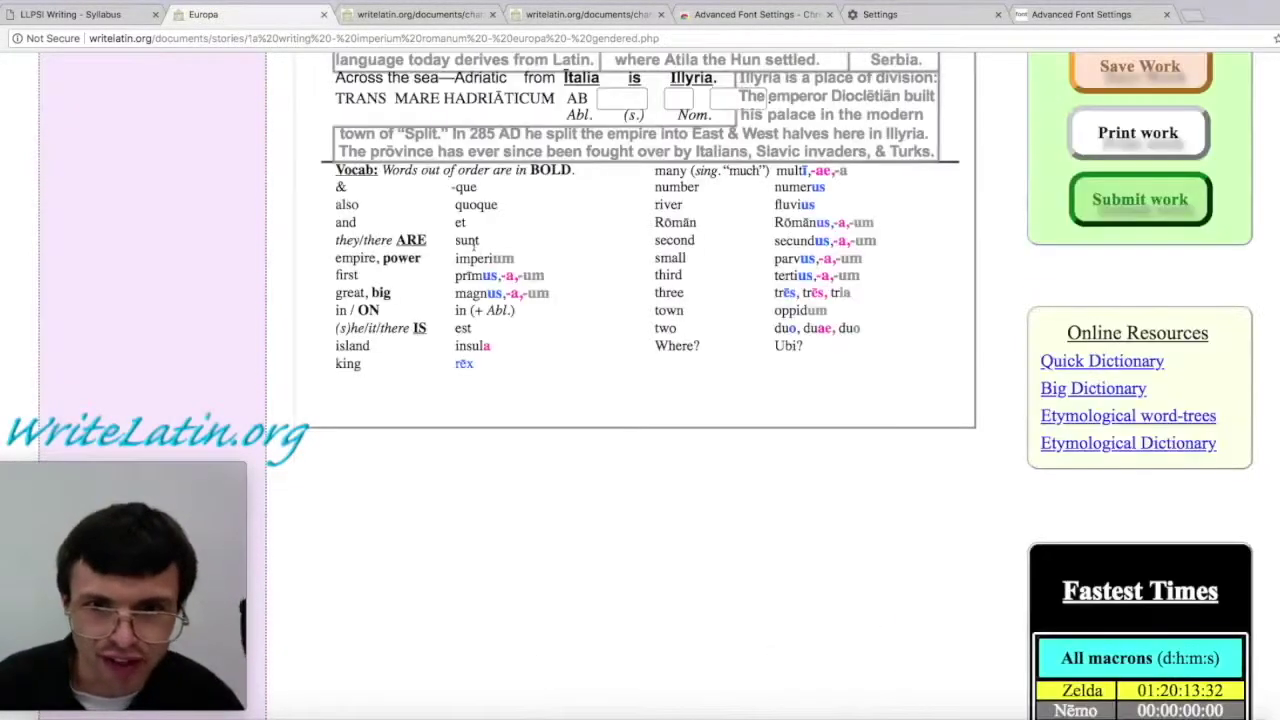
pyautogui.scroll(20, 470, 243)
pyautogui.scroll(-20, 465, 240)
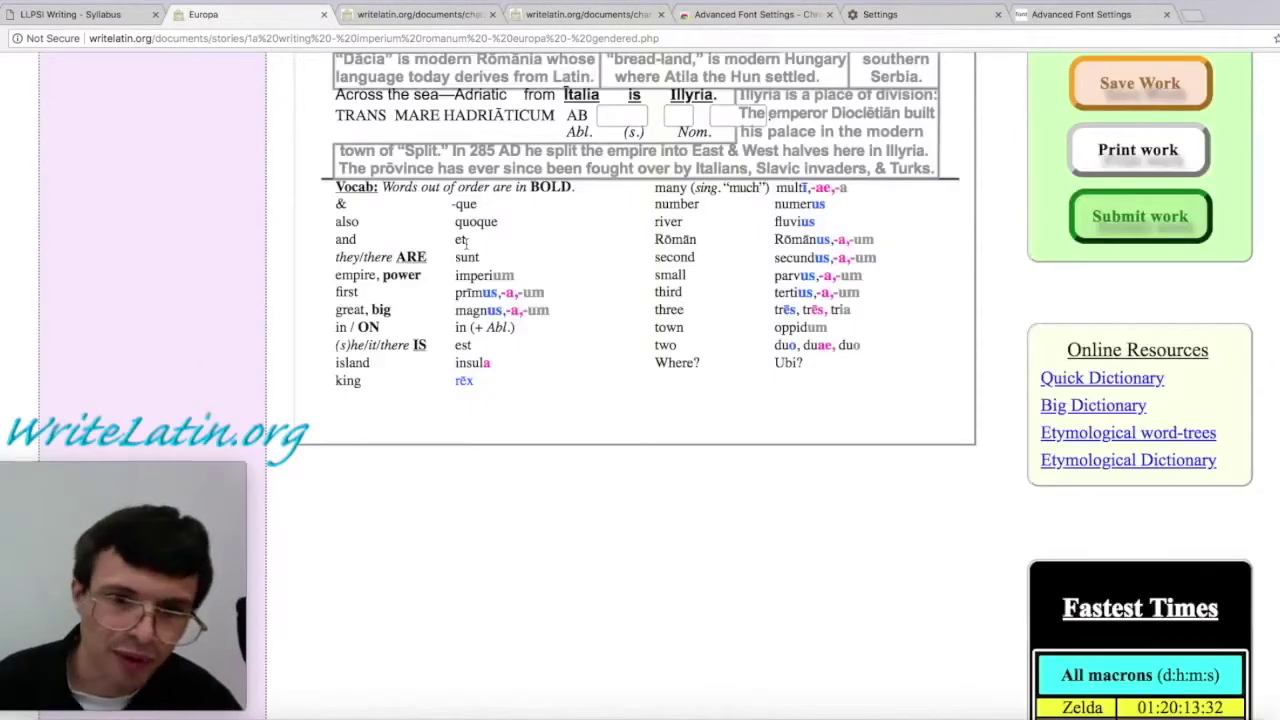
pyautogui.scroll(20, 465, 240)
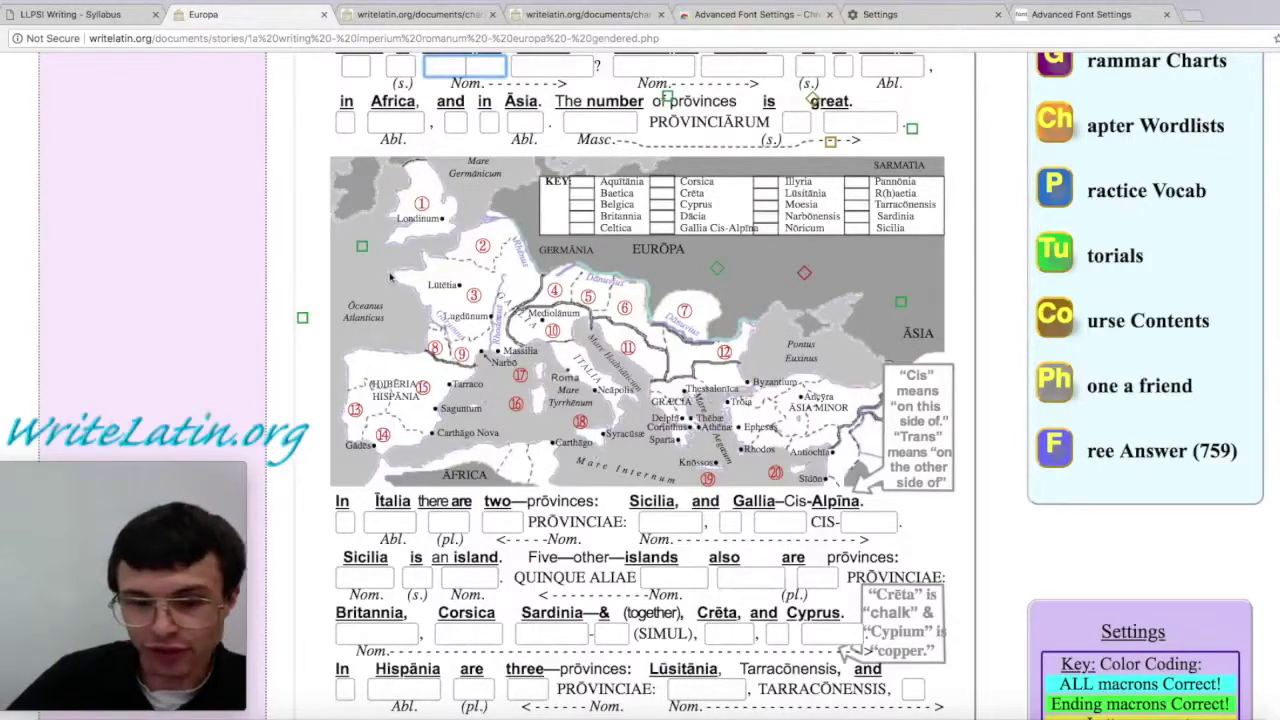
pyautogui.scroll(1, 386, 276)
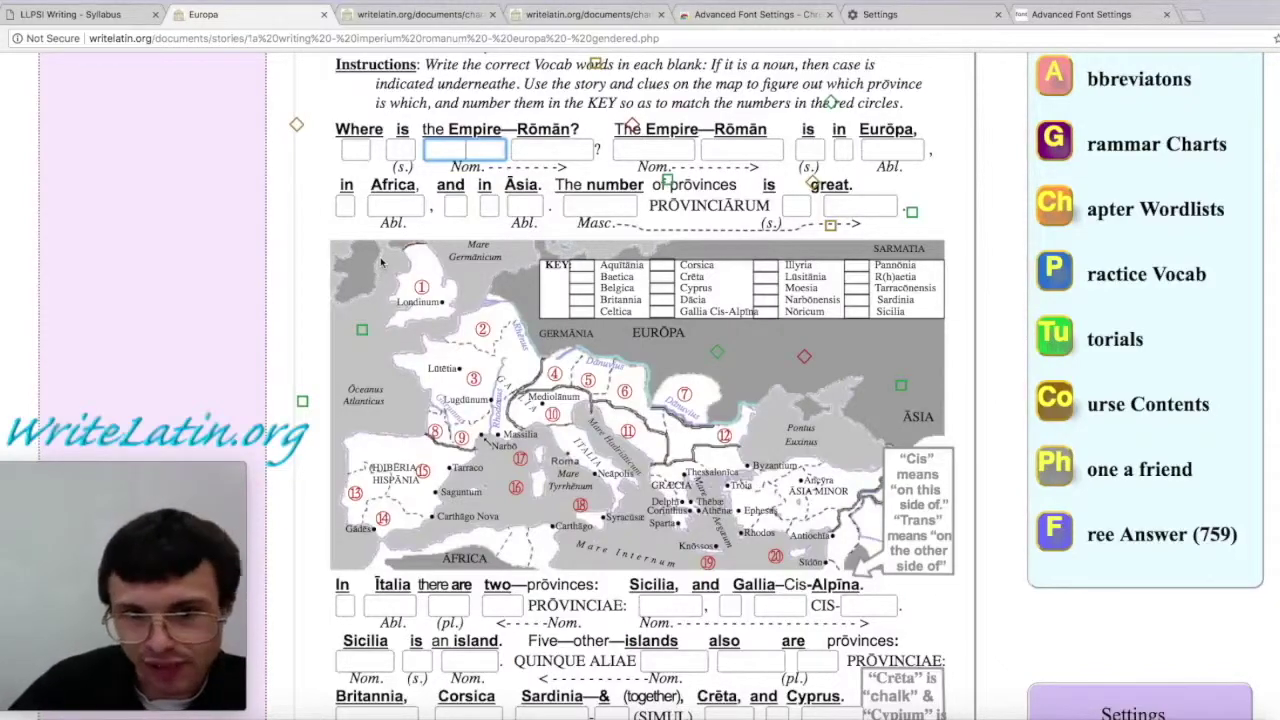
pyautogui.write('imper')
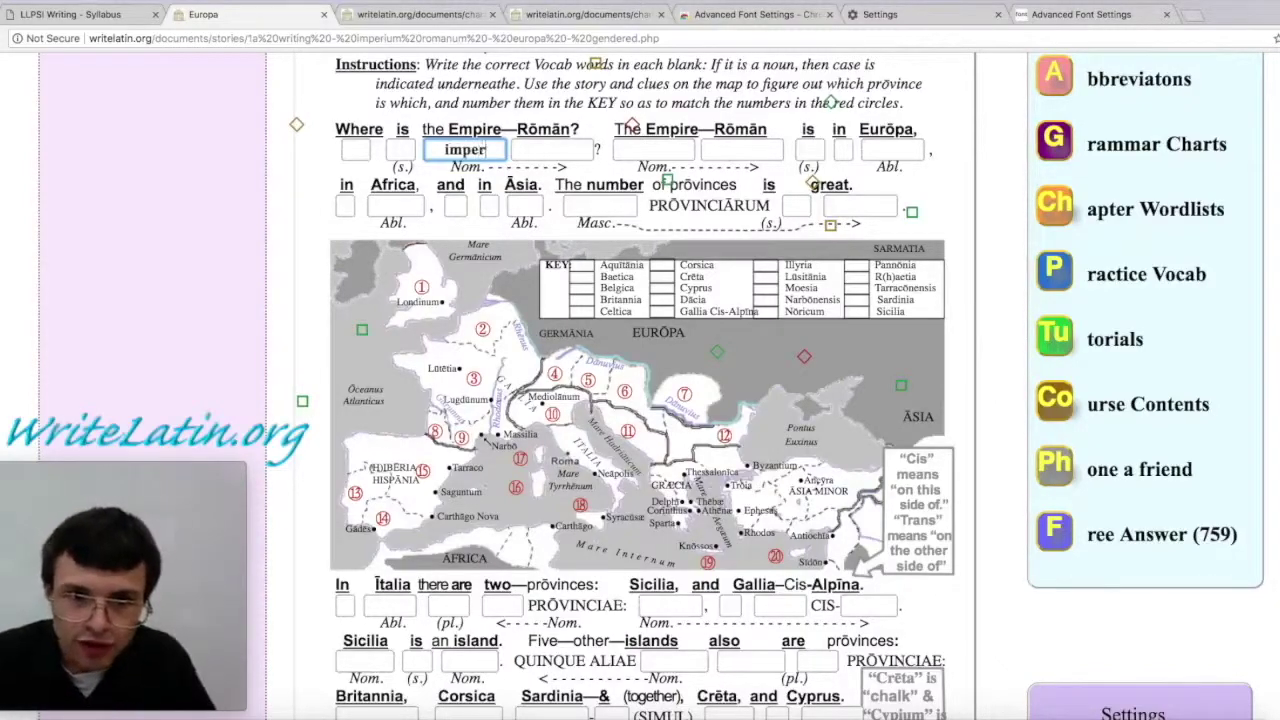
pyautogui.write('ium')
pyautogui.press('Tab')
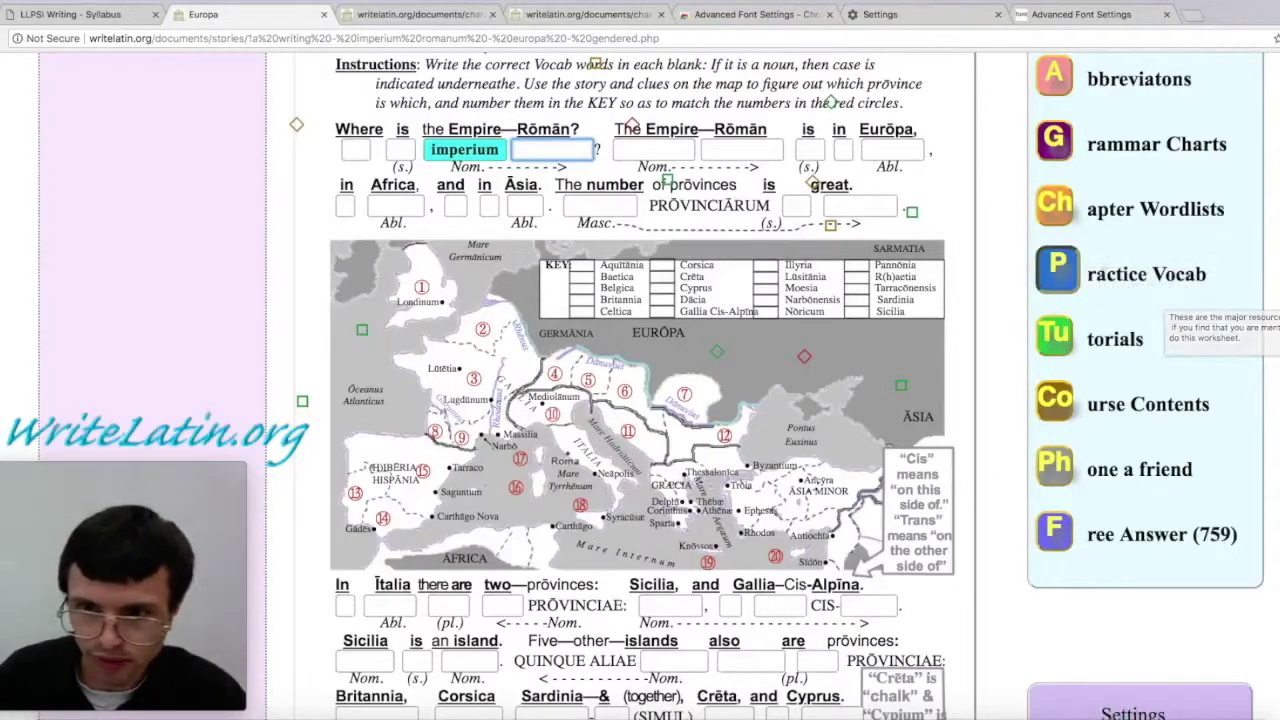
# Step: Open the Practice Vocab list choices and reopen the Chapter Wordlists resource
pyautogui.click(1055, 278)
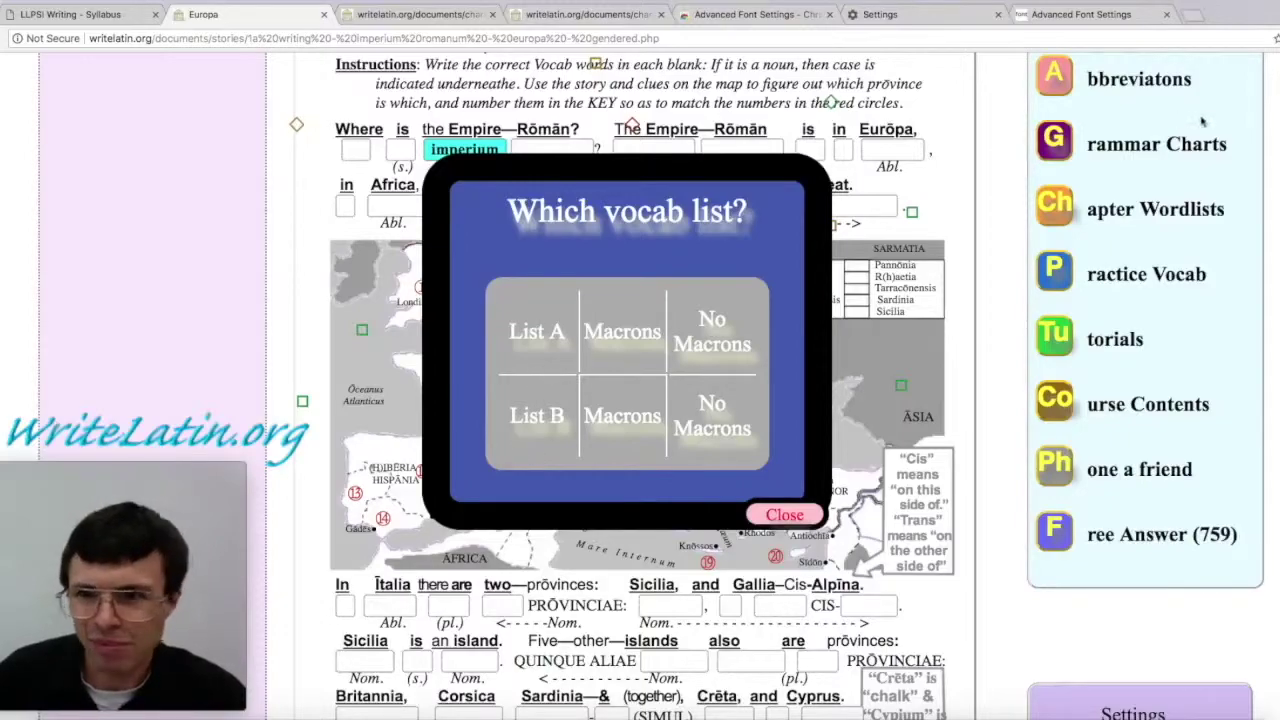
pyautogui.click(1052, 208)
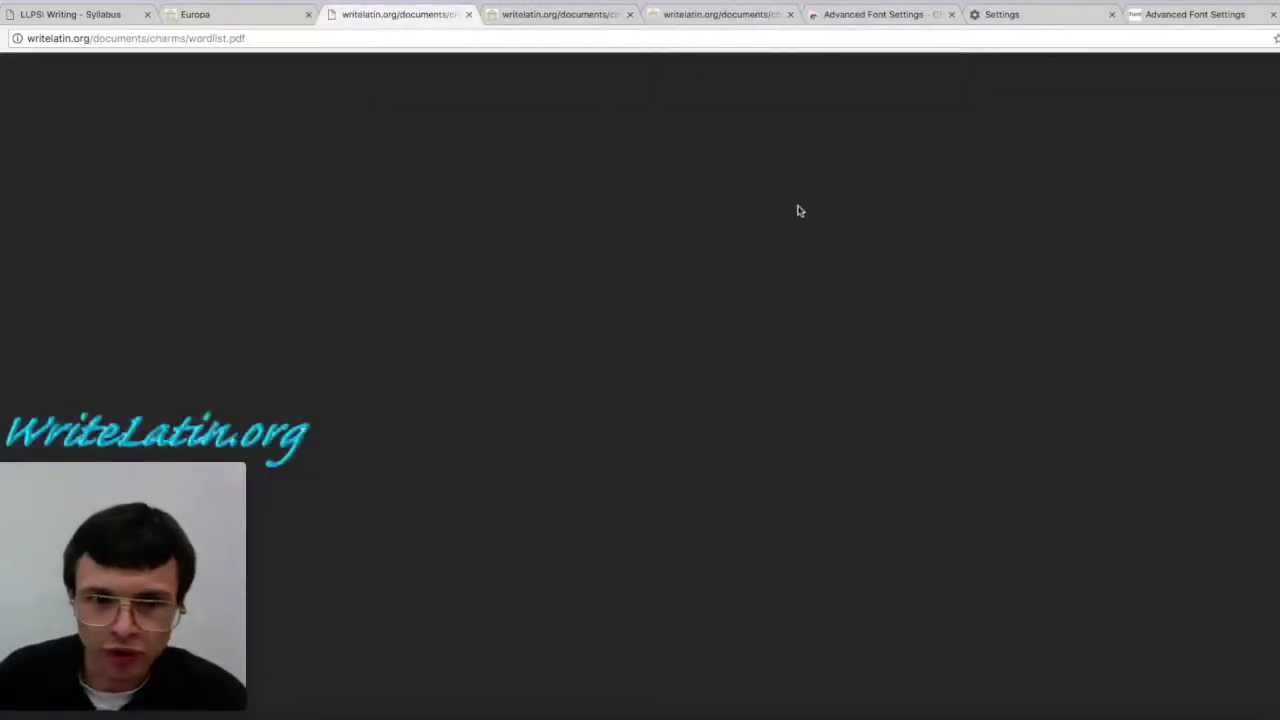
# Step: Highlight Cap 1 entries 1 to 10 in the word list, from quoque to et / –que, and clear the highlight
pyautogui.scroll(-2, 651, 243)
pyautogui.scroll(-1, 651, 243)
pyautogui.scroll(3, 651, 243)
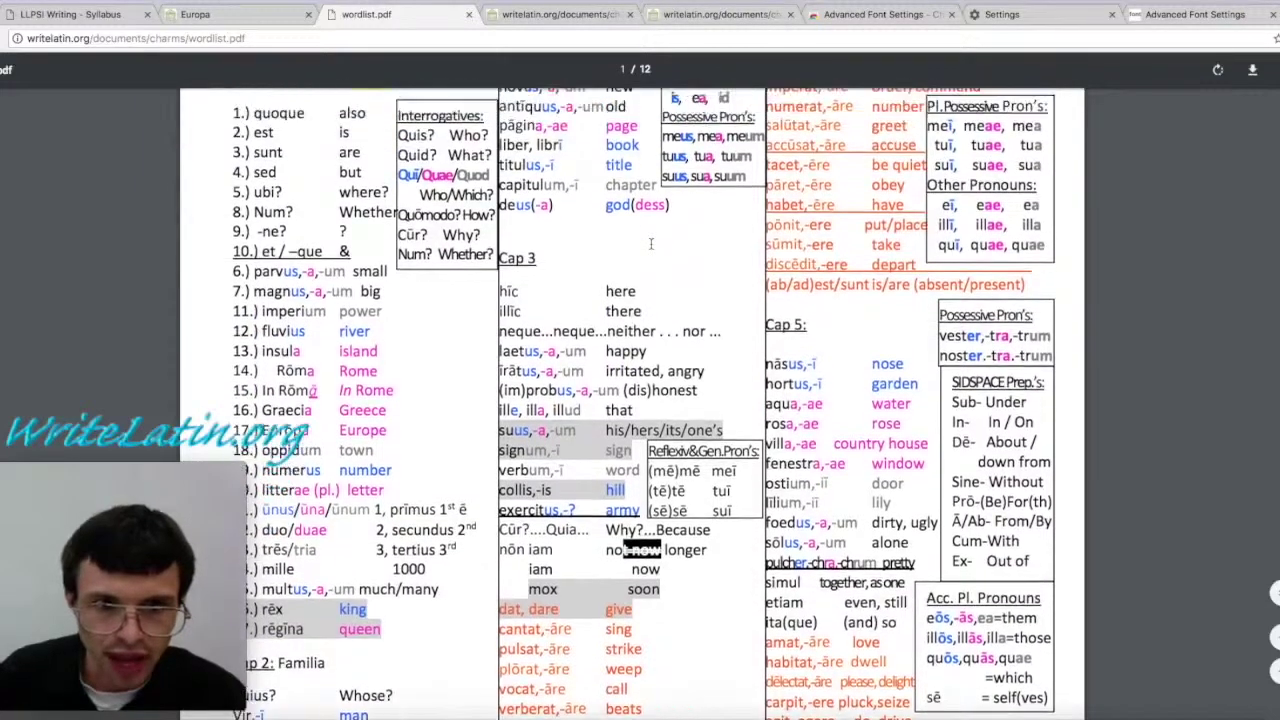
pyautogui.moveTo(311, 288); pyautogui.dragTo(222, 152)
pyautogui.click(369, 297)
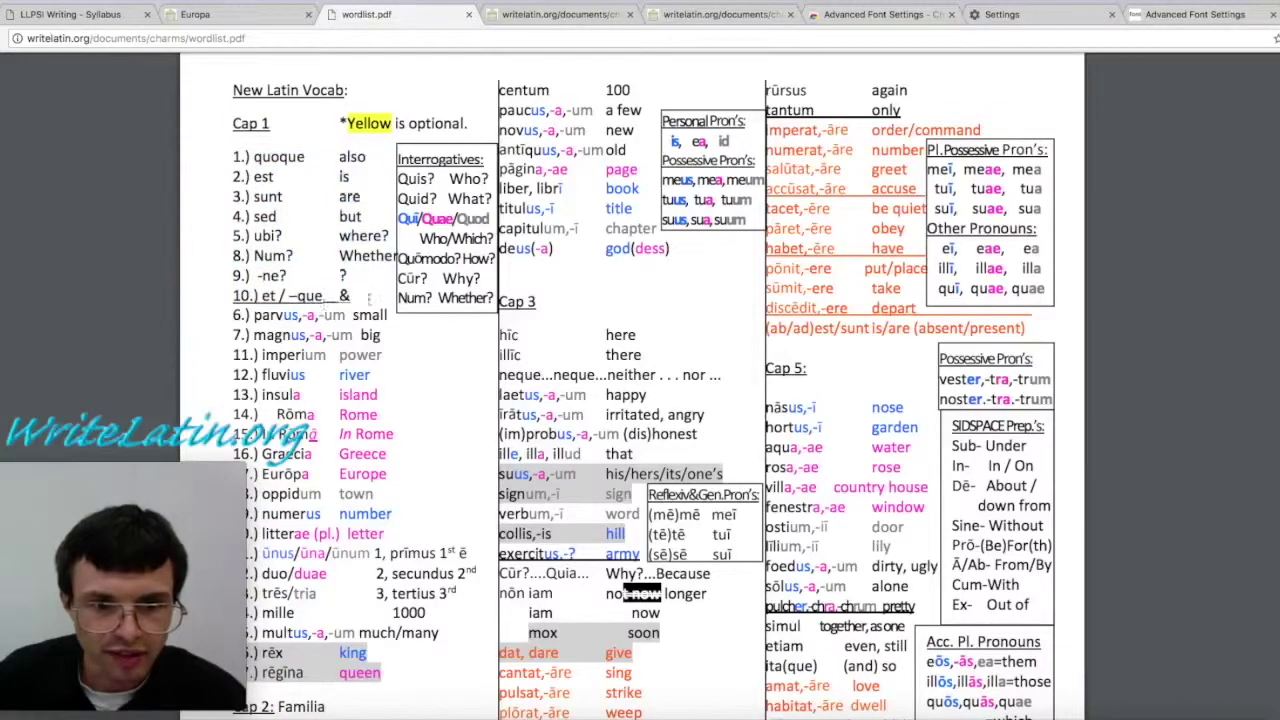
# Step: Highlight Cap 1 entries from quoque to et / –que again, highlight the group from parvus to multus, and clear the selection
pyautogui.moveTo(339, 296); pyautogui.dragTo(226, 150)
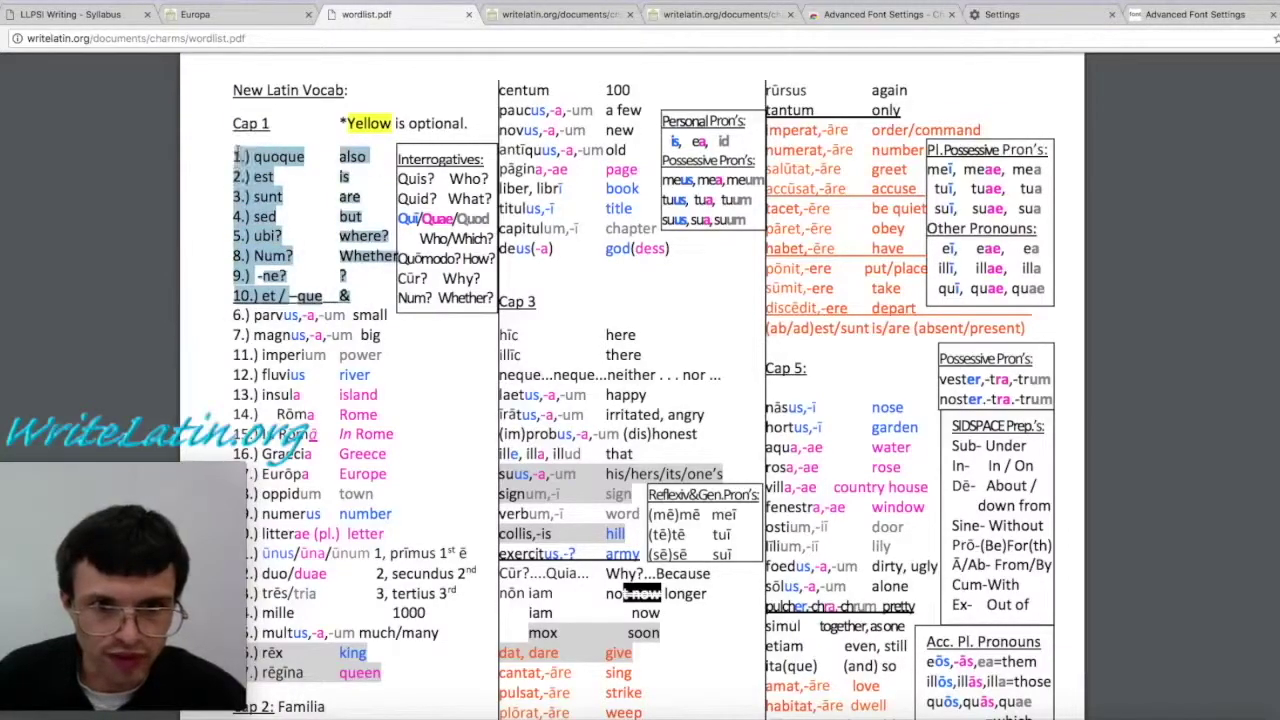
pyautogui.click(234, 315)
pyautogui.moveTo(234, 315); pyautogui.dragTo(408, 628)
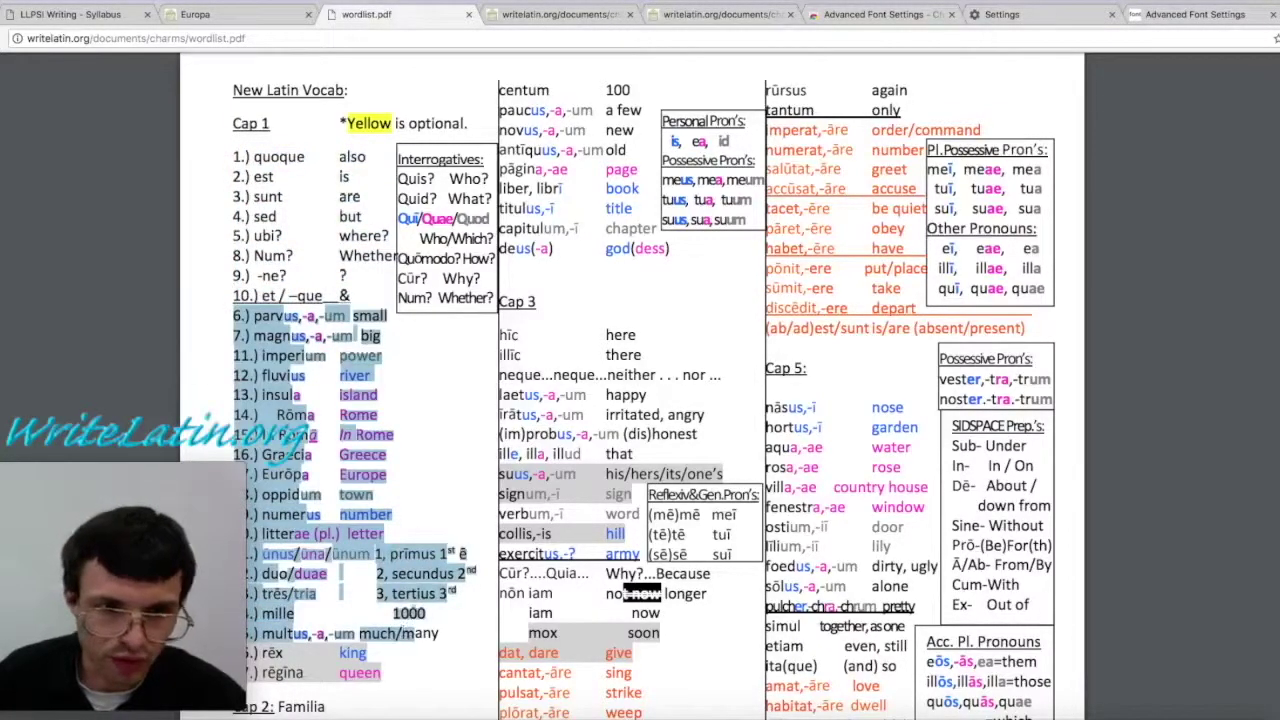
pyautogui.click(311, 411)
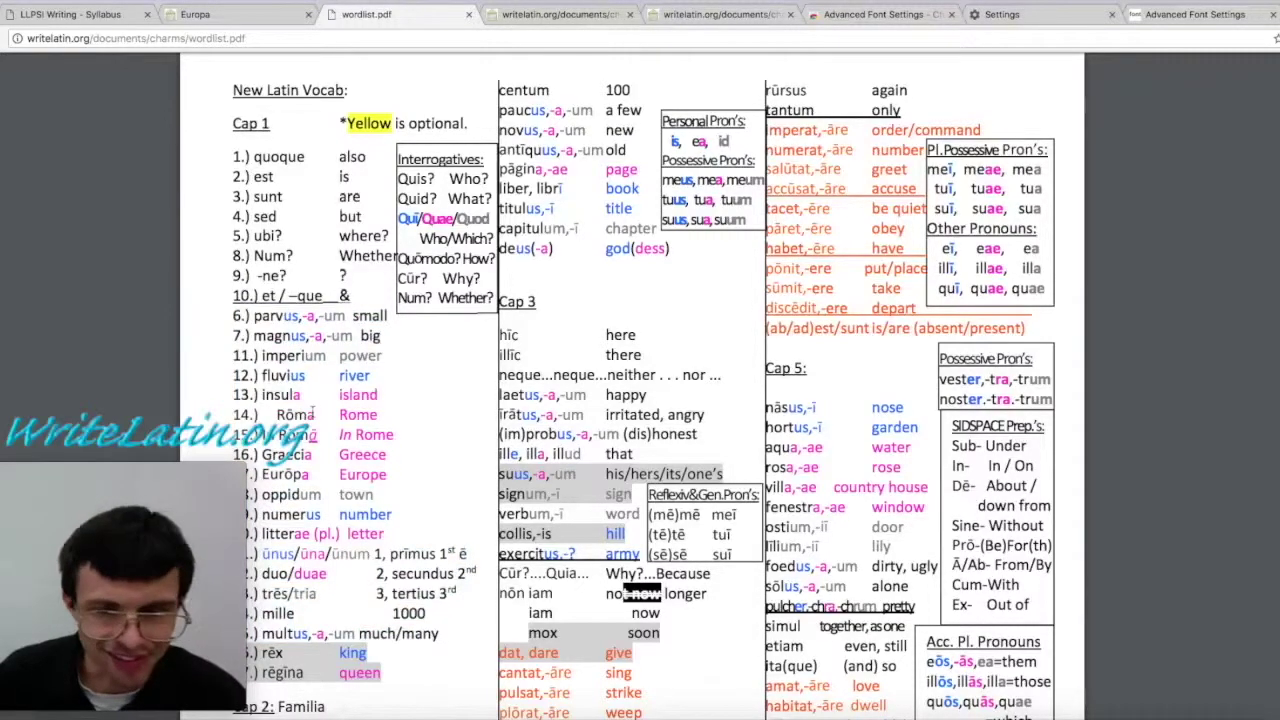
# Step: Enlarge the word list and highlight the Interrogatives box beside the Cap 1 vocabulary, from Who? to Cūr?
pyautogui.hotkey('ctrl', '+')
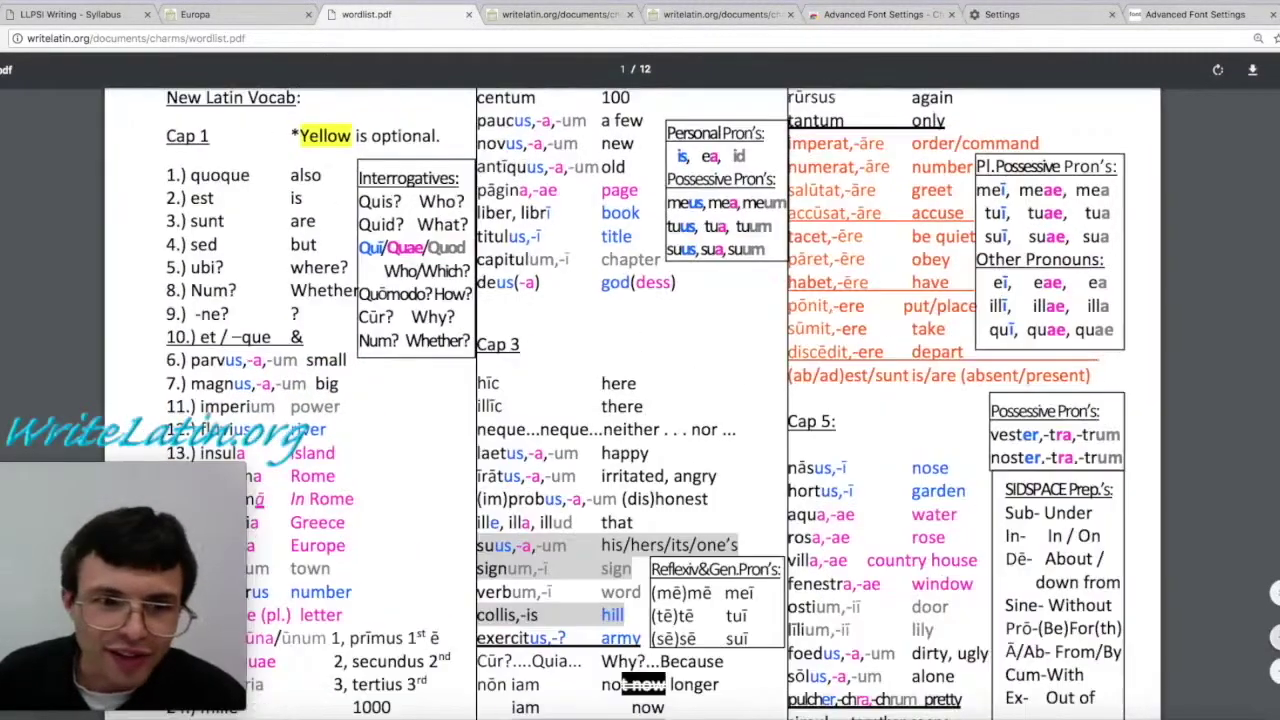
pyautogui.moveTo(348, 360); pyautogui.dragTo(303, 468)
pyautogui.scroll(2, 303, 468)
pyautogui.scroll(-1, 303, 468)
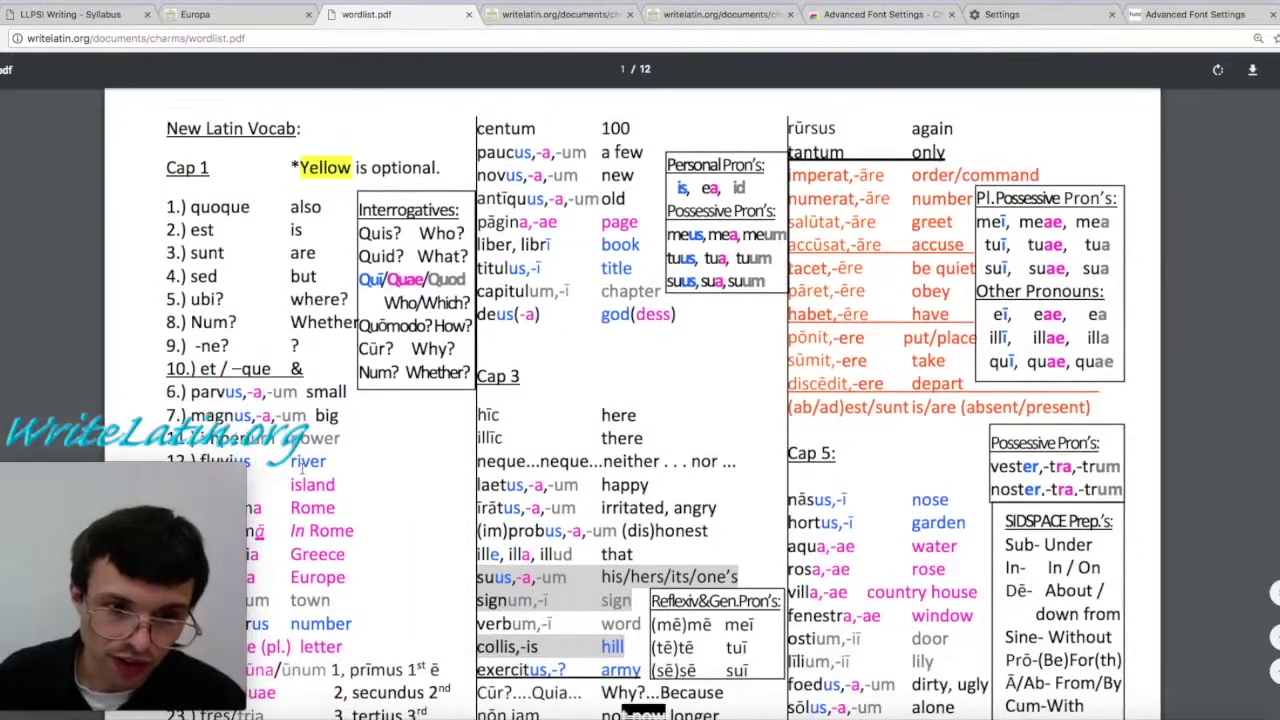
pyautogui.moveTo(310, 412); pyautogui.dragTo(353, 497)
pyautogui.moveTo(366, 352); pyautogui.dragTo(186, 206)
pyautogui.click(395, 215)
pyautogui.moveTo(395, 216); pyautogui.dragTo(395, 345)
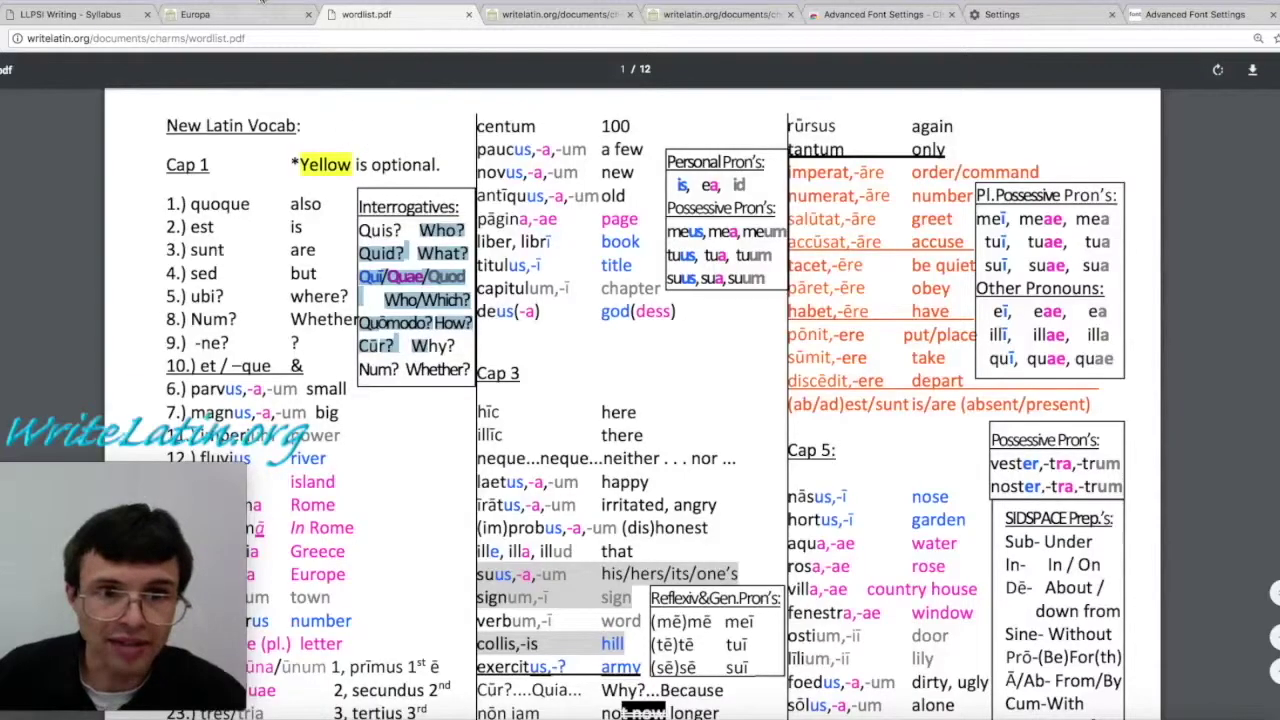
# Step: Return to the Europa worksheet and open the List A practice set with Macrons on Quizlet
pyautogui.click(263, 8)
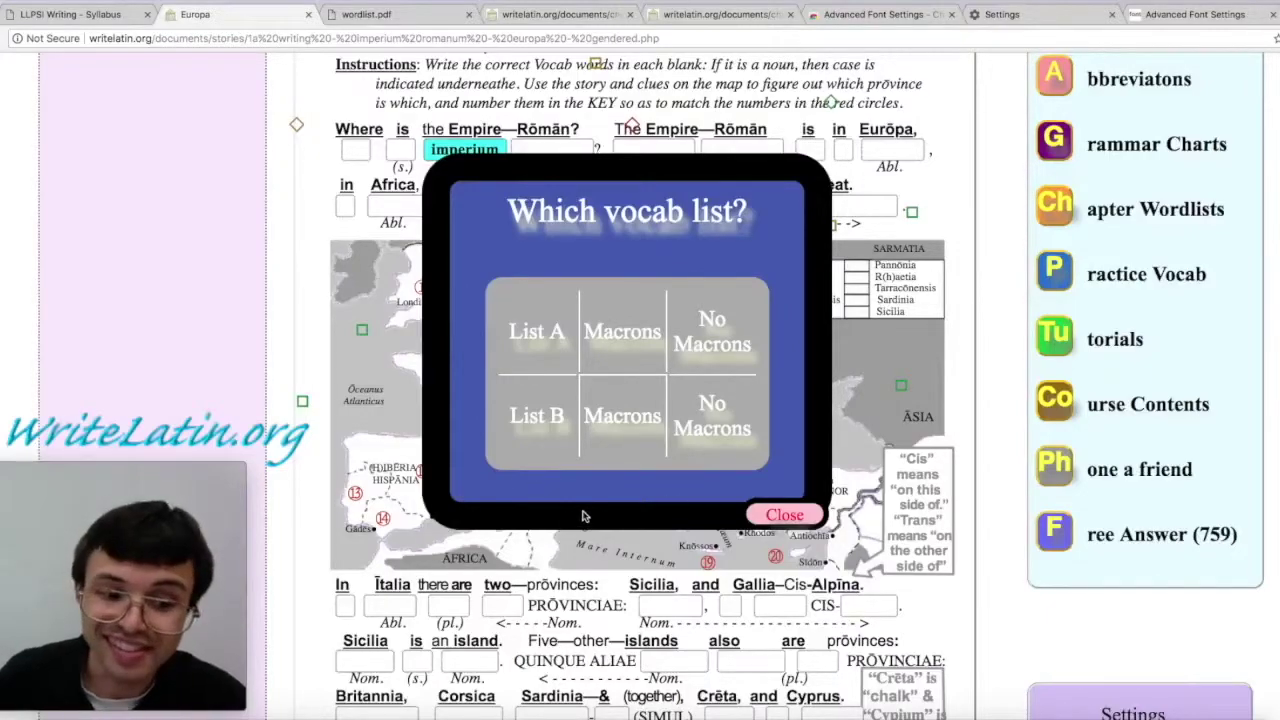
pyautogui.click(629, 339)
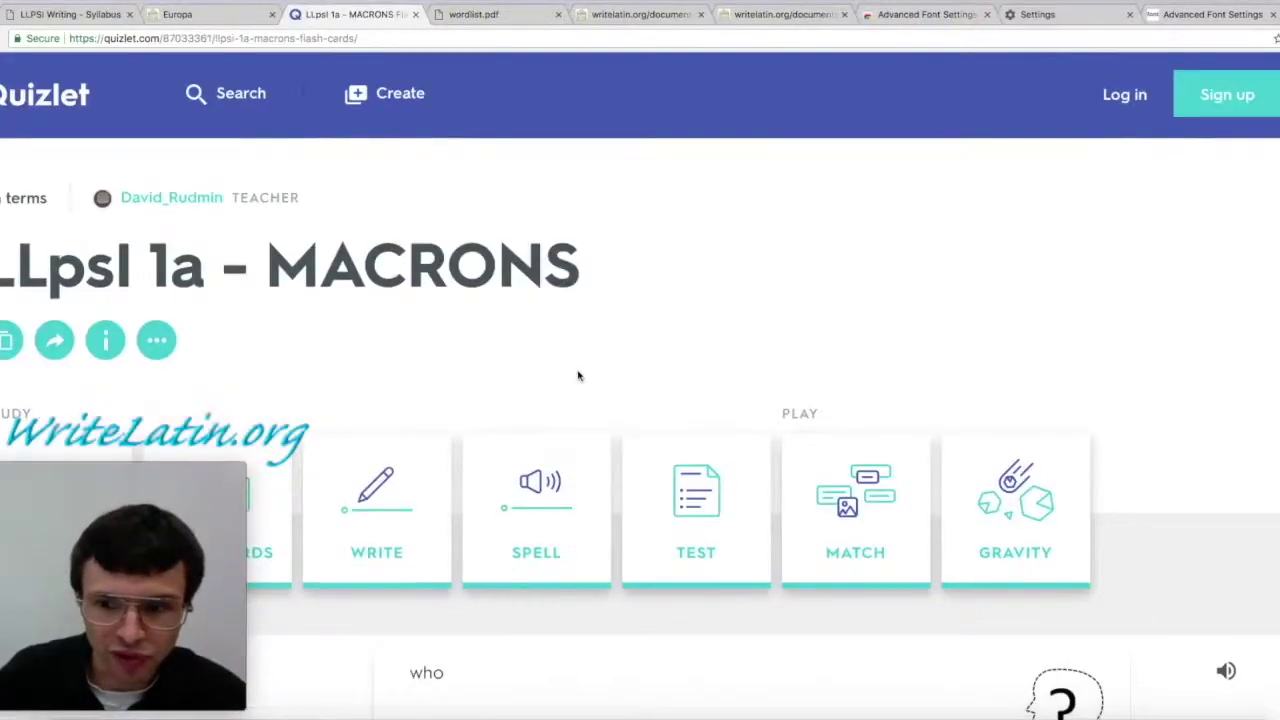
pyautogui.scroll(-1, 860, 470)
pyautogui.scroll(-1, 1000, 420)
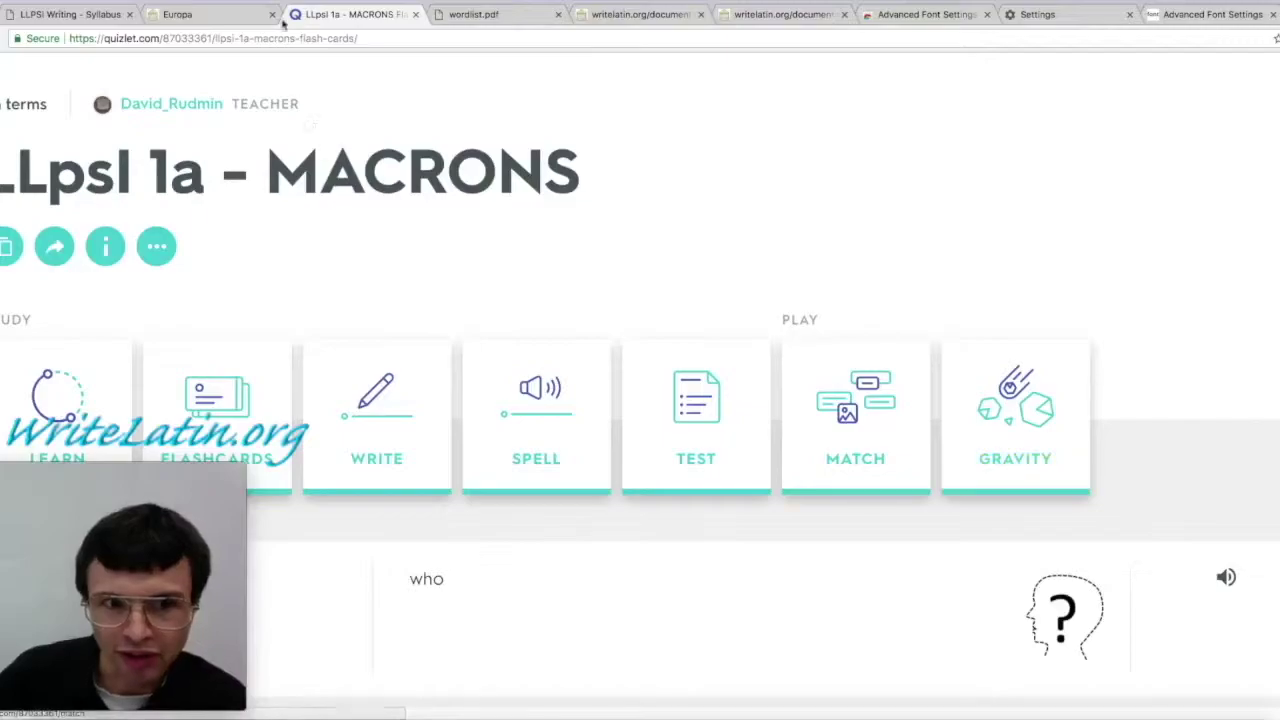
# Step: Close the vocab list choices in the Europa worksheet and return to the LLpsI 1a - MACRONS set on Quizlet
pyautogui.click(200, 14)
pyautogui.click(1070, 286)
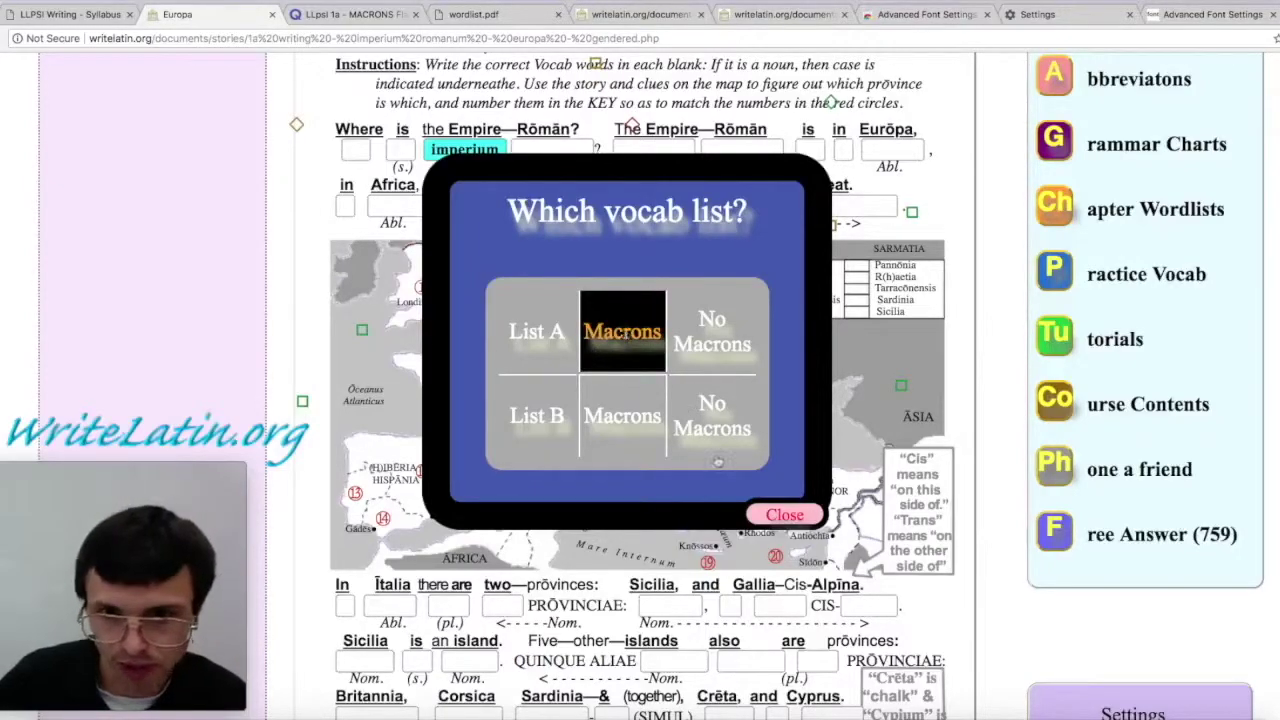
pyautogui.click(785, 515)
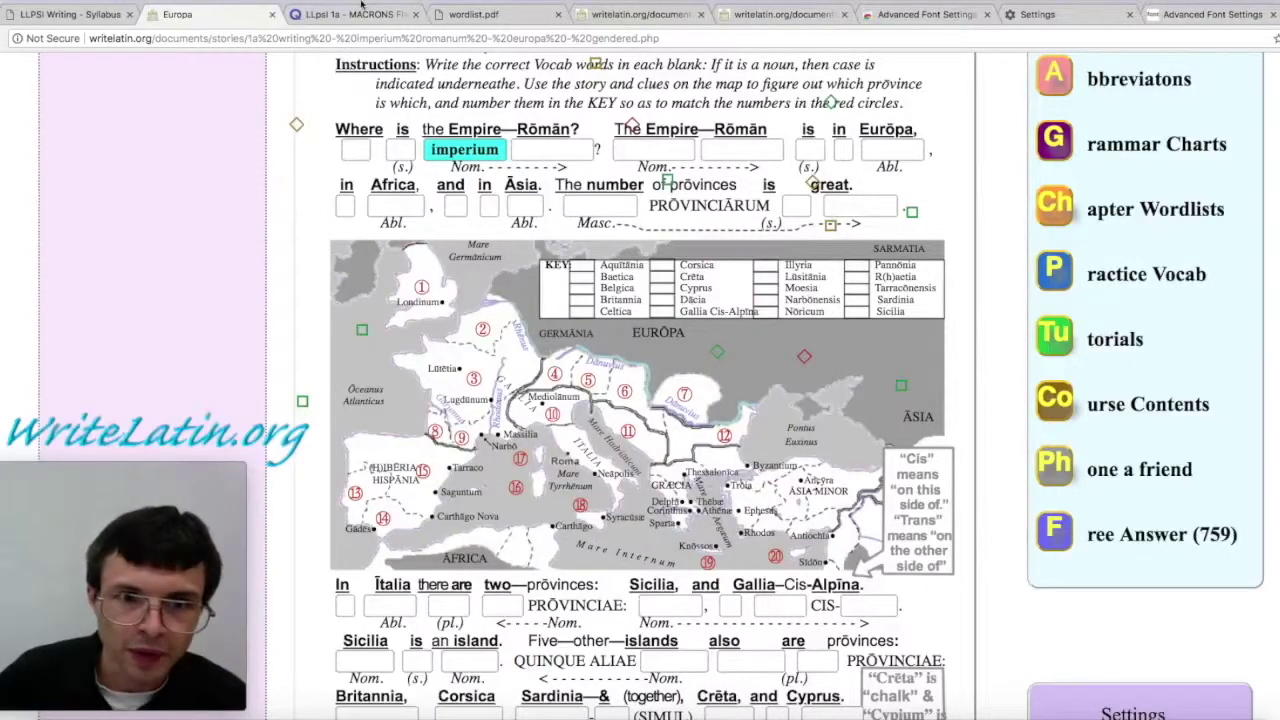
pyautogui.click(361, 5)
pyautogui.scroll(-2, 480, 440)
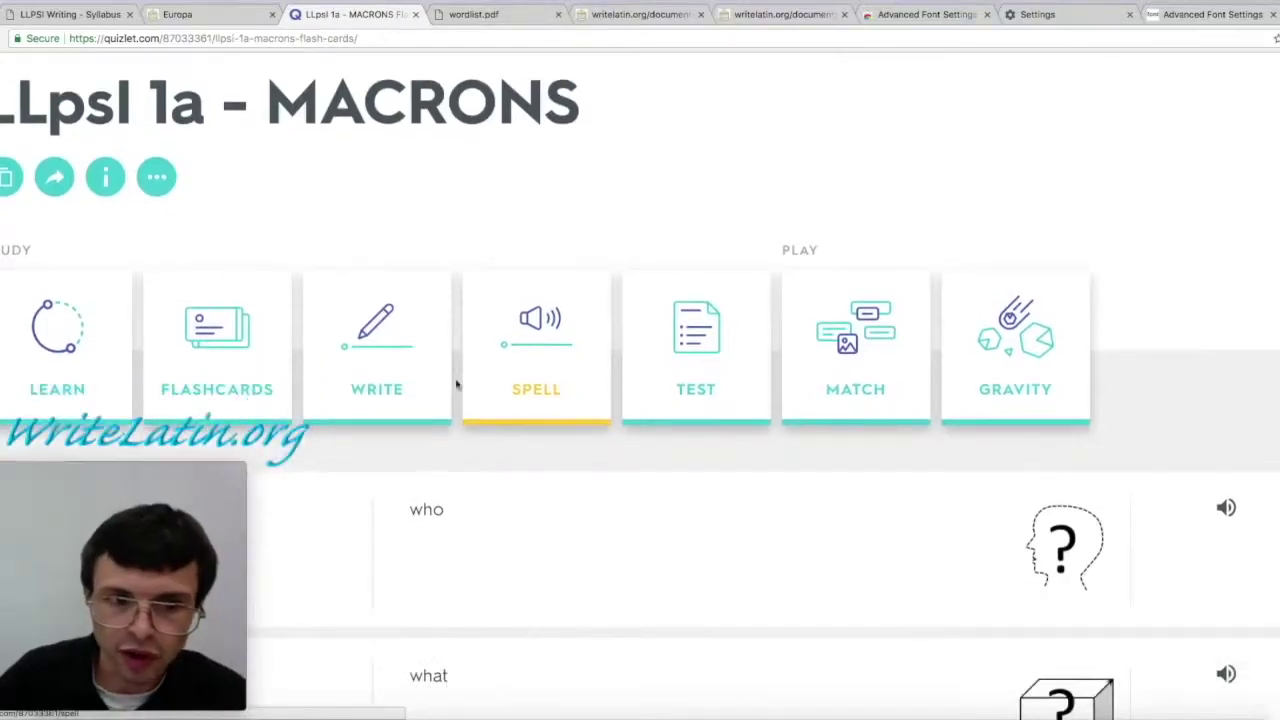
# Step: Highlight the parts of the practice set's title, from LLpsI 1a to MACRONS
pyautogui.scroll(3, 383, 217)
pyautogui.scroll(-3, 383, 220)
pyautogui.moveTo(88, 135); pyautogui.dragTo(206, 125)
pyautogui.click(206, 125)
pyautogui.moveTo(2, 124); pyautogui.dragTo(172, 120)
pyautogui.moveTo(205, 124); pyautogui.dragTo(148, 126)
pyautogui.moveTo(270, 122); pyautogui.dragTo(946, 123)
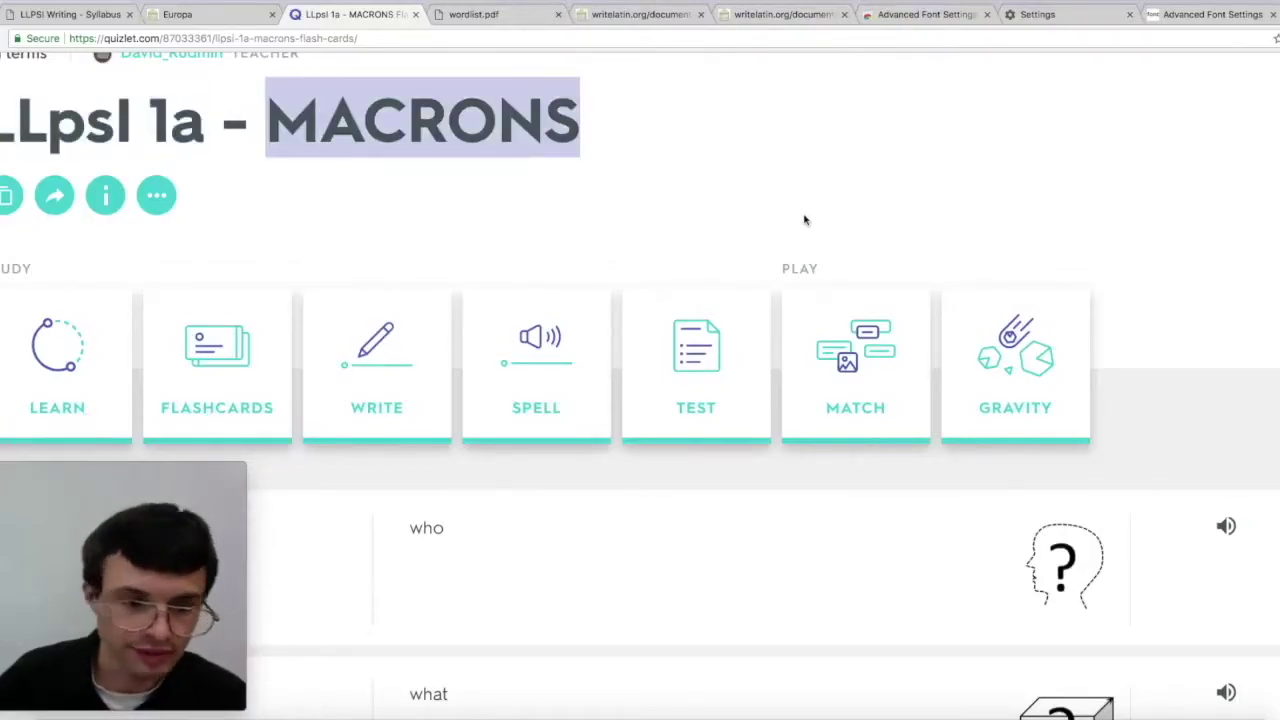
# Step: Look through the set's Latin and English terms down to the numbers, and open the Flashcards study mode
pyautogui.scroll(-6, 803, 218)
pyautogui.scroll(-15, 781, 240)
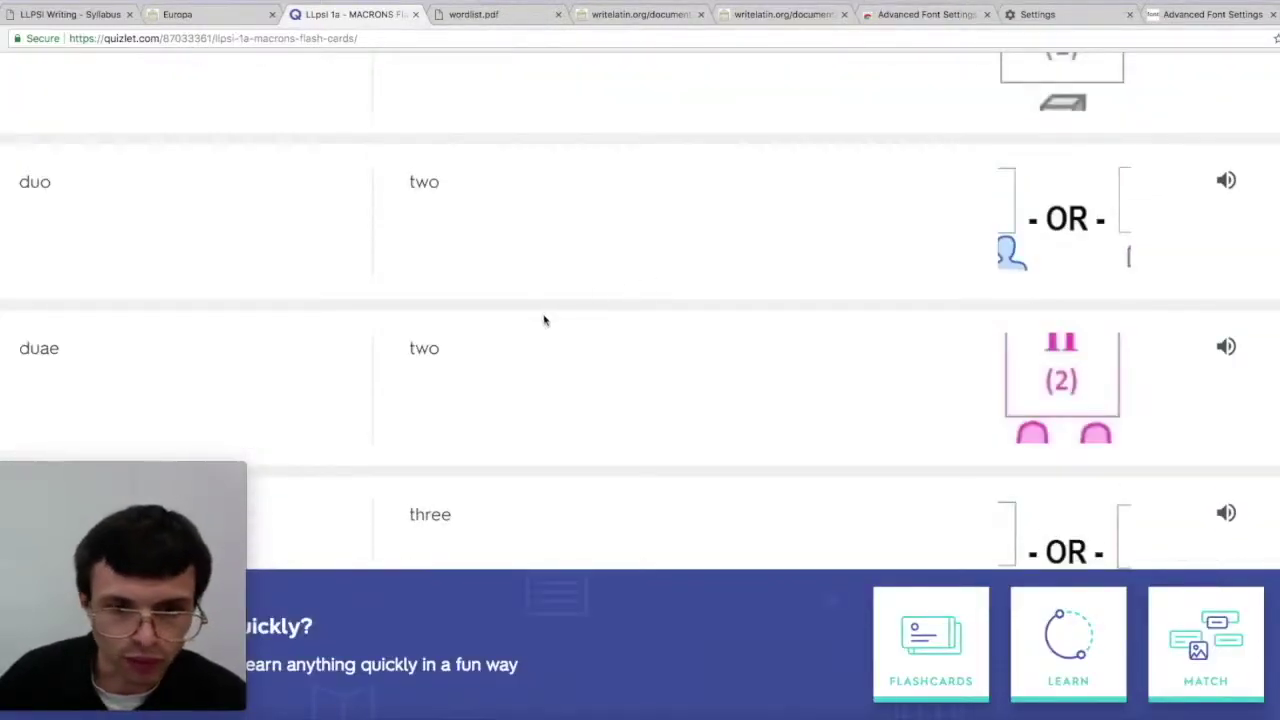
pyautogui.scroll(10, 545, 322)
pyautogui.scroll(8, 541, 321)
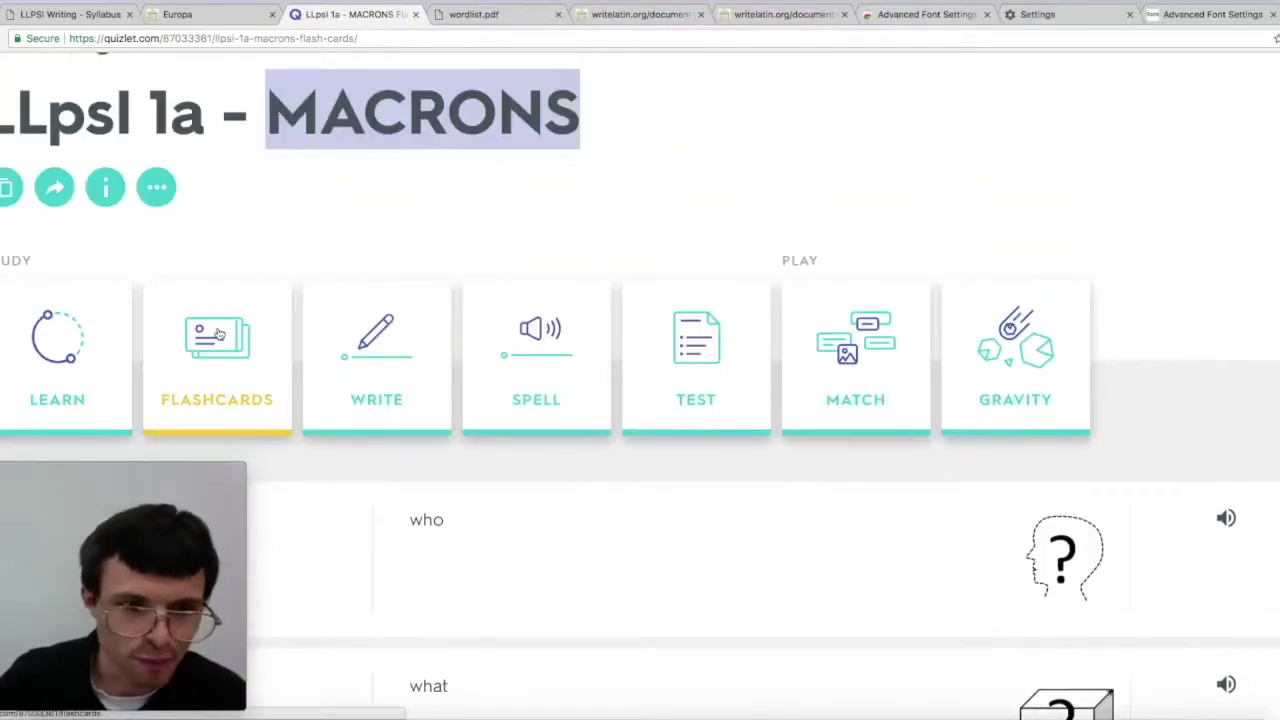
pyautogui.click(219, 338)
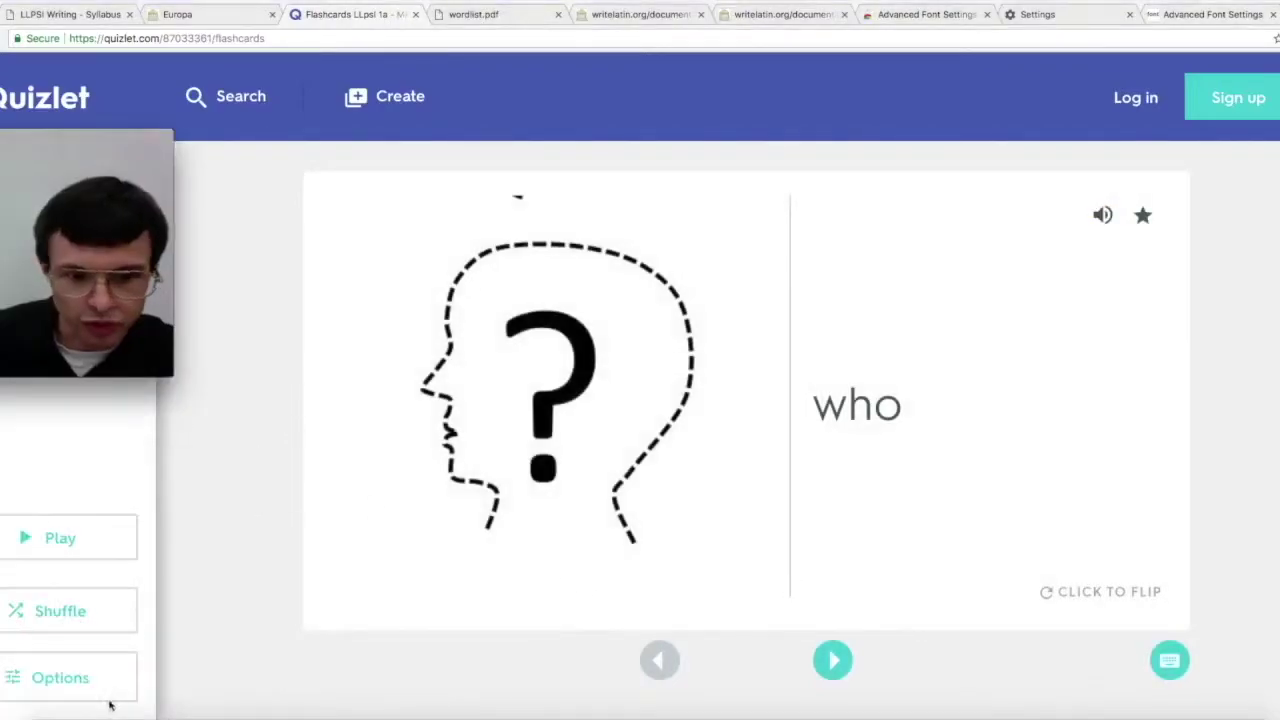
# Step: Set the flashcards to be answered with English, show the advanced audio options, and close the options
pyautogui.click(62, 680)
pyautogui.click(417, 511)
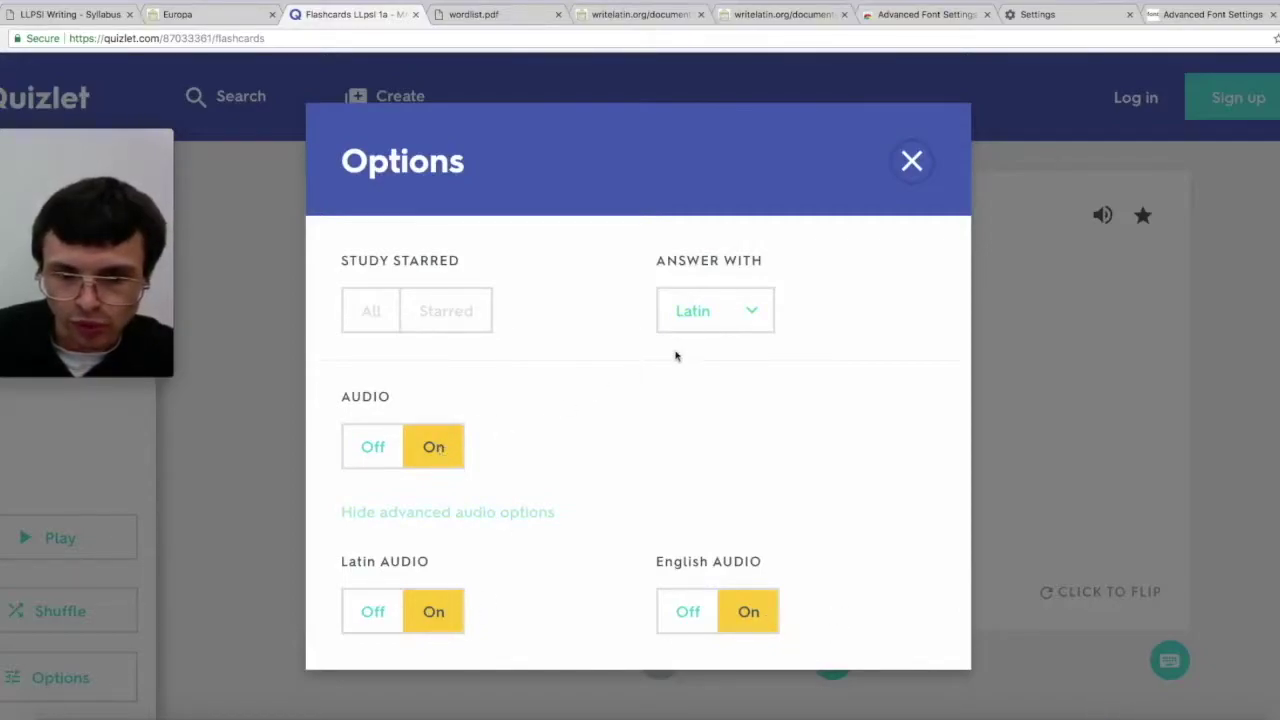
pyautogui.click(746, 312)
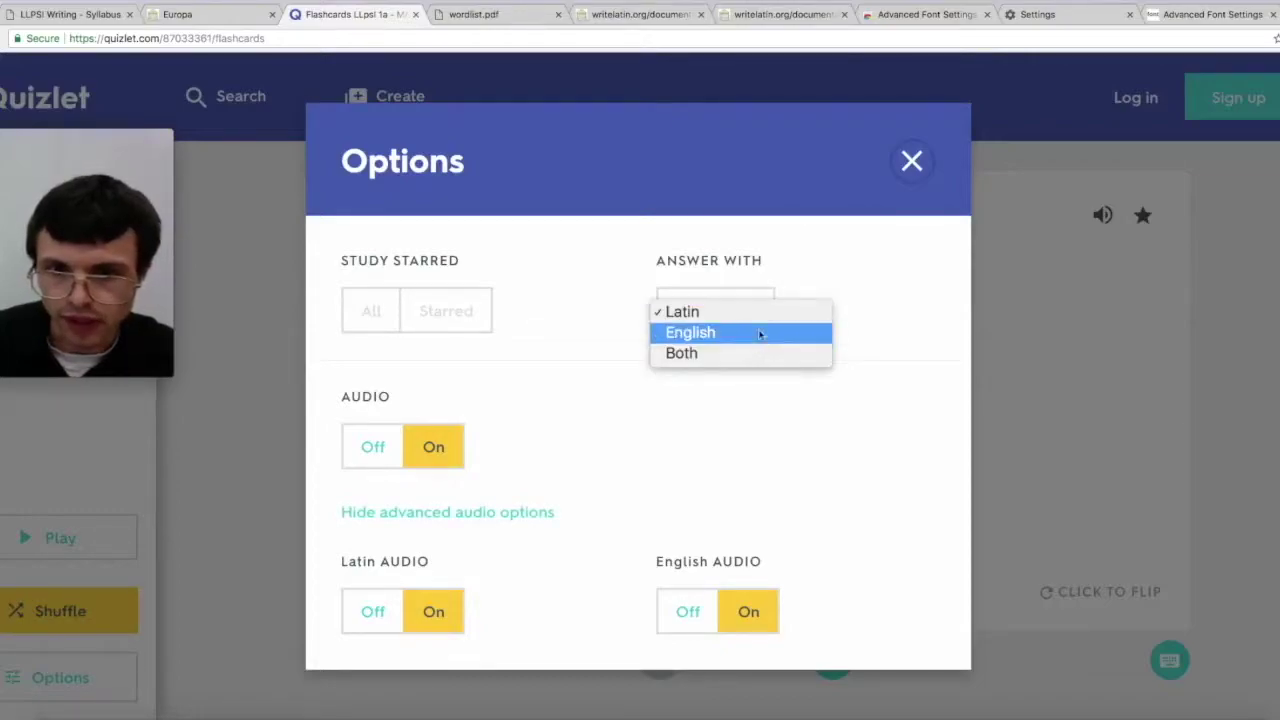
pyautogui.click(759, 332)
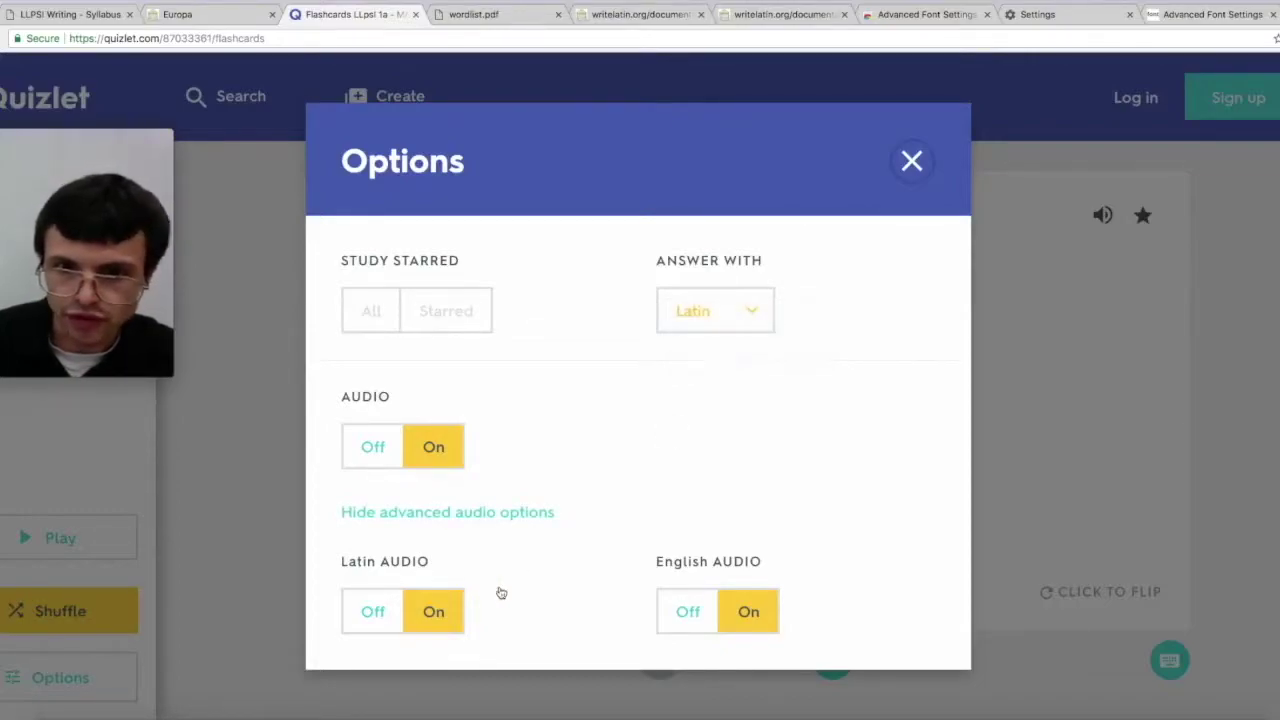
pyautogui.click(710, 311)
pyautogui.click(632, 404)
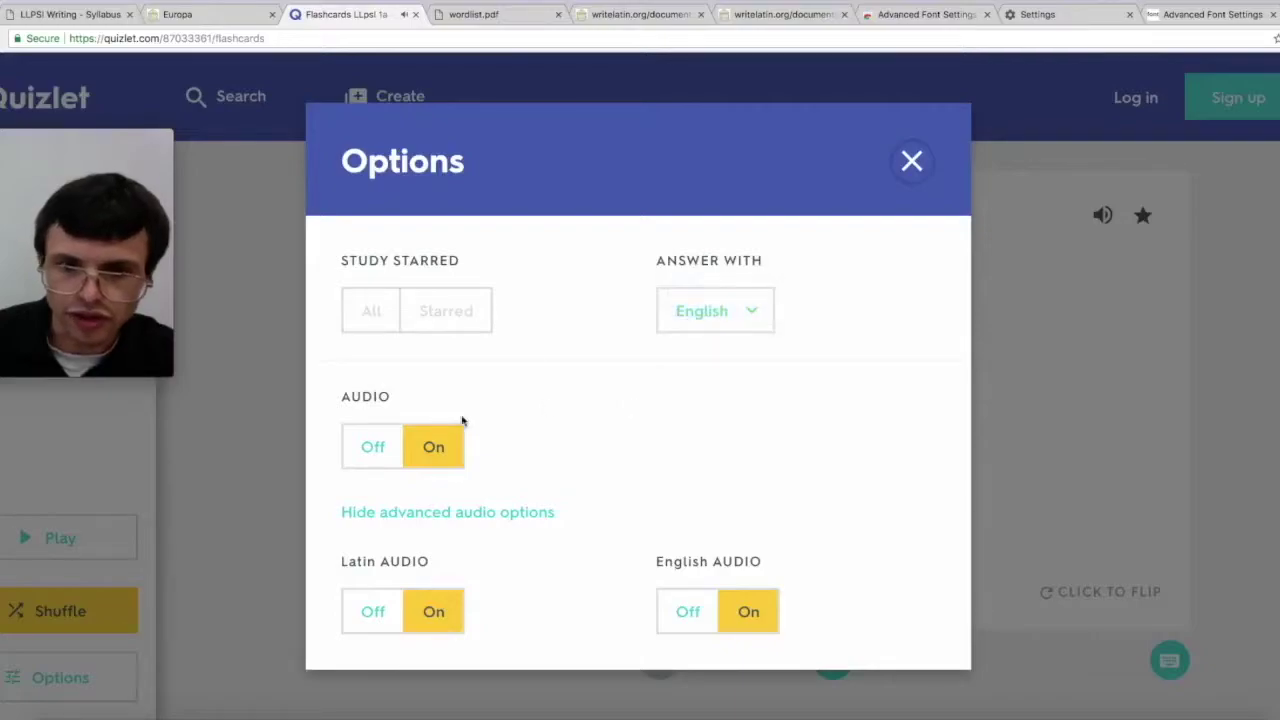
pyautogui.click(911, 161)
# Step: Play through the flashcards, advance to the Cūr card, and flip it to its English meaning
pyautogui.click(129, 547)
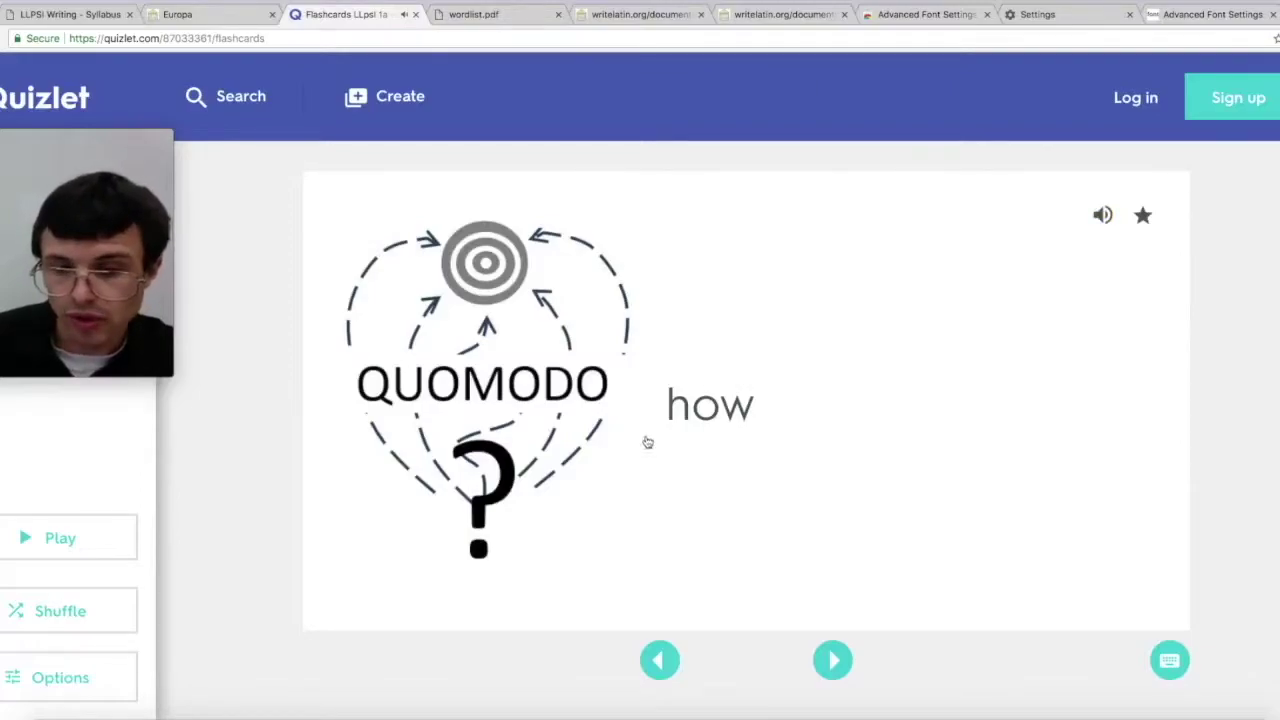
pyautogui.click(832, 660)
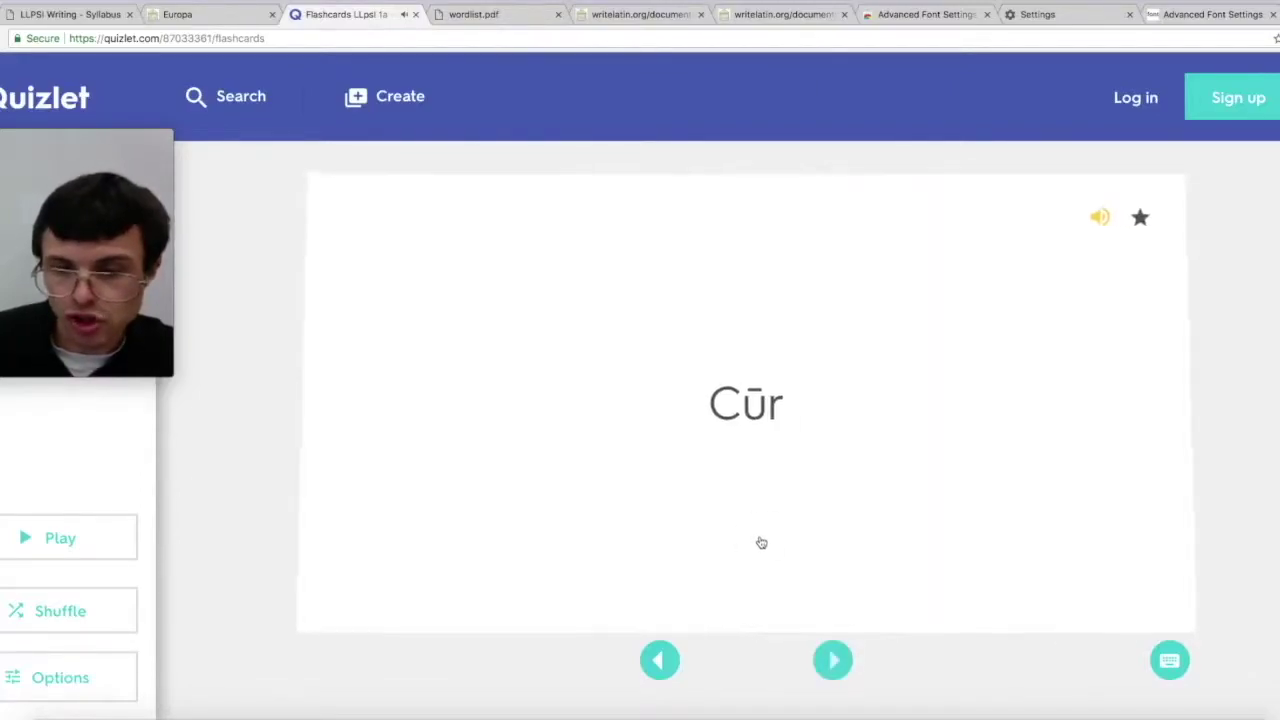
pyautogui.click(760, 540)
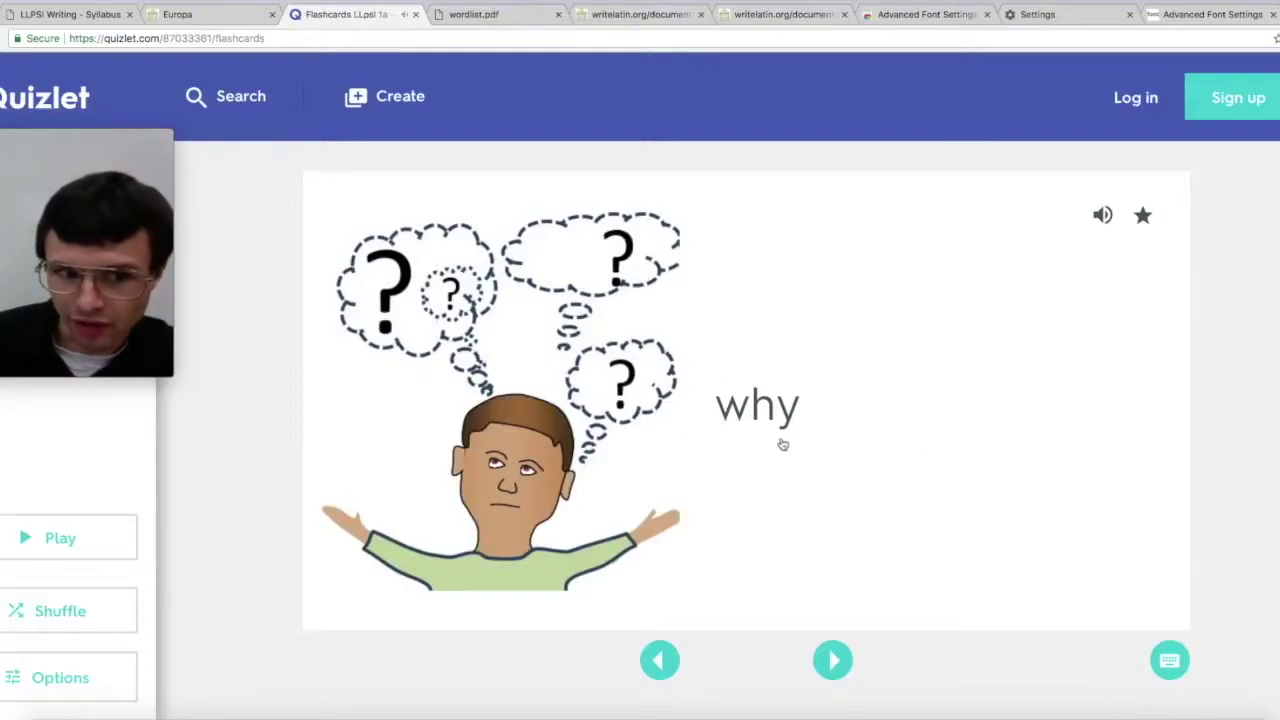
# Step: Look over the Capitulum activities in the LLPSI Writing syllabus and return to the Quizlet flashcards
pyautogui.click(88, 14)
pyautogui.scroll(-3, 480, 560)
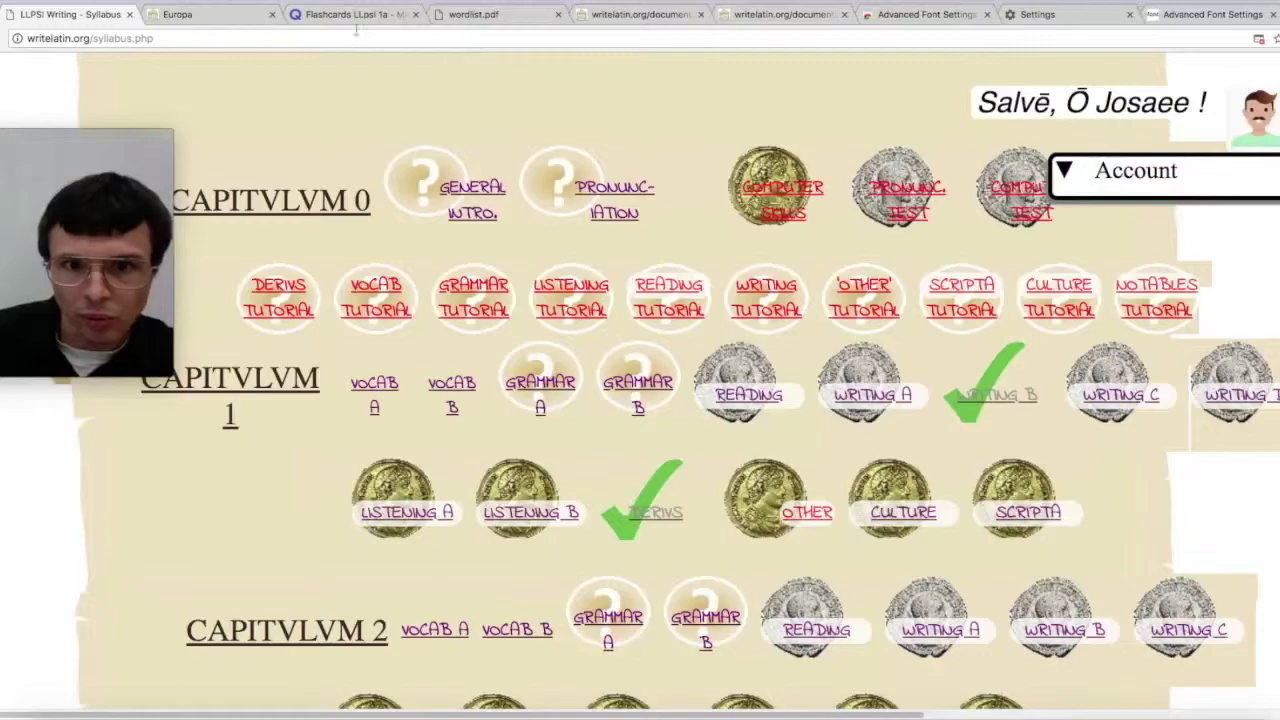
pyautogui.click(498, 12)
pyautogui.click(344, 14)
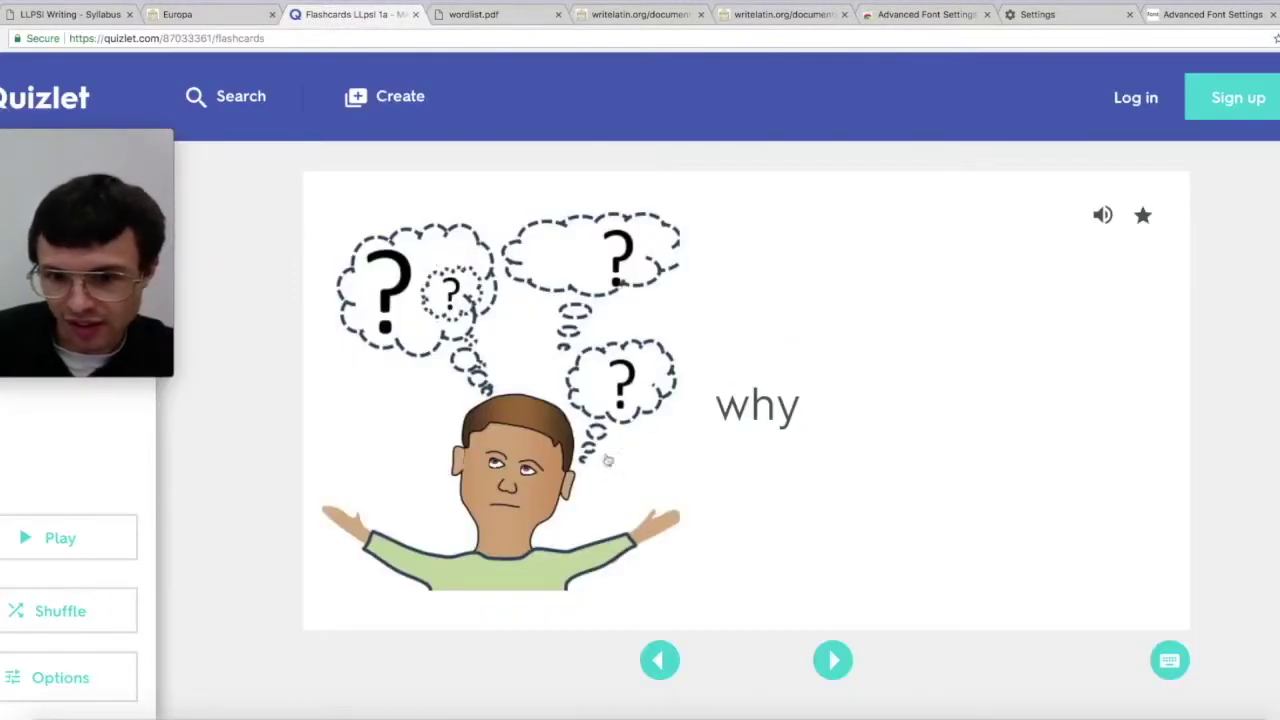
# Step: Listen to the why card's audio, star the card, and flip it to the Latin side and back
pyautogui.click(1100, 214)
pyautogui.click(1143, 216)
pyautogui.click(1071, 249)
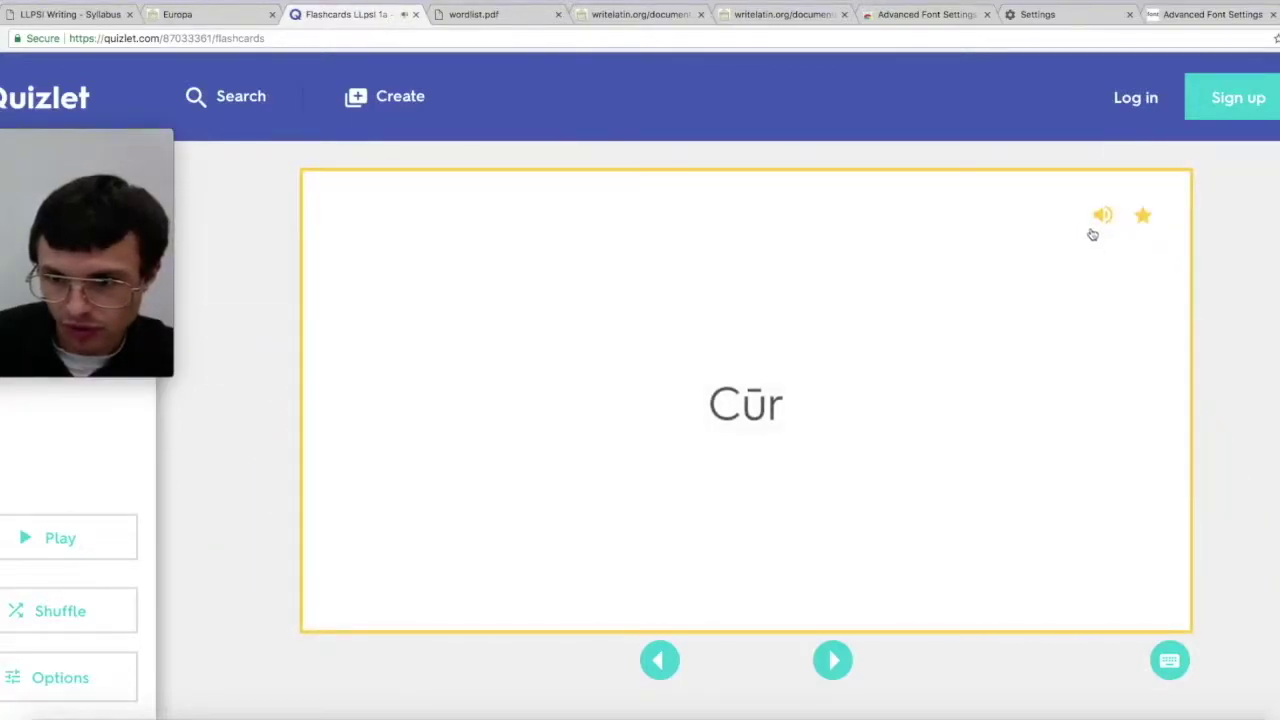
pyautogui.click(1014, 246)
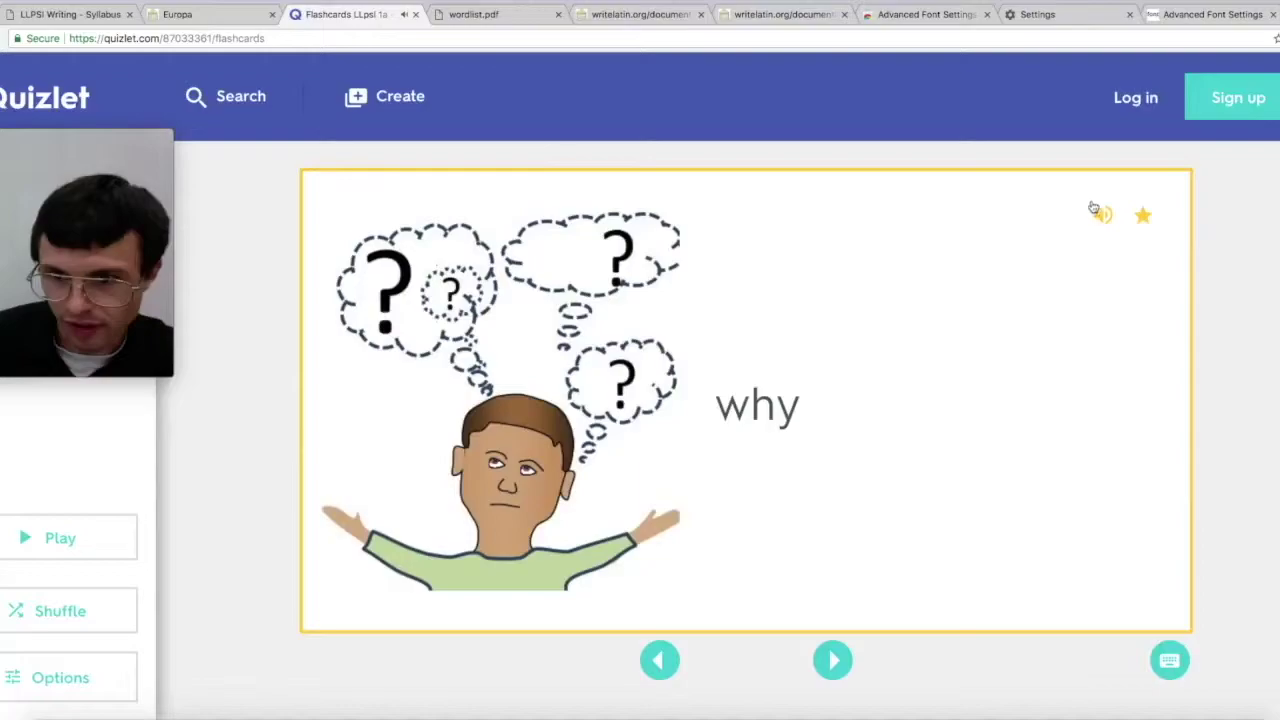
# Step: Go back to the LLpsI 1a - MACRONS set and open the Gravity game's start screen
pyautogui.hotkey('alt', 'Left')
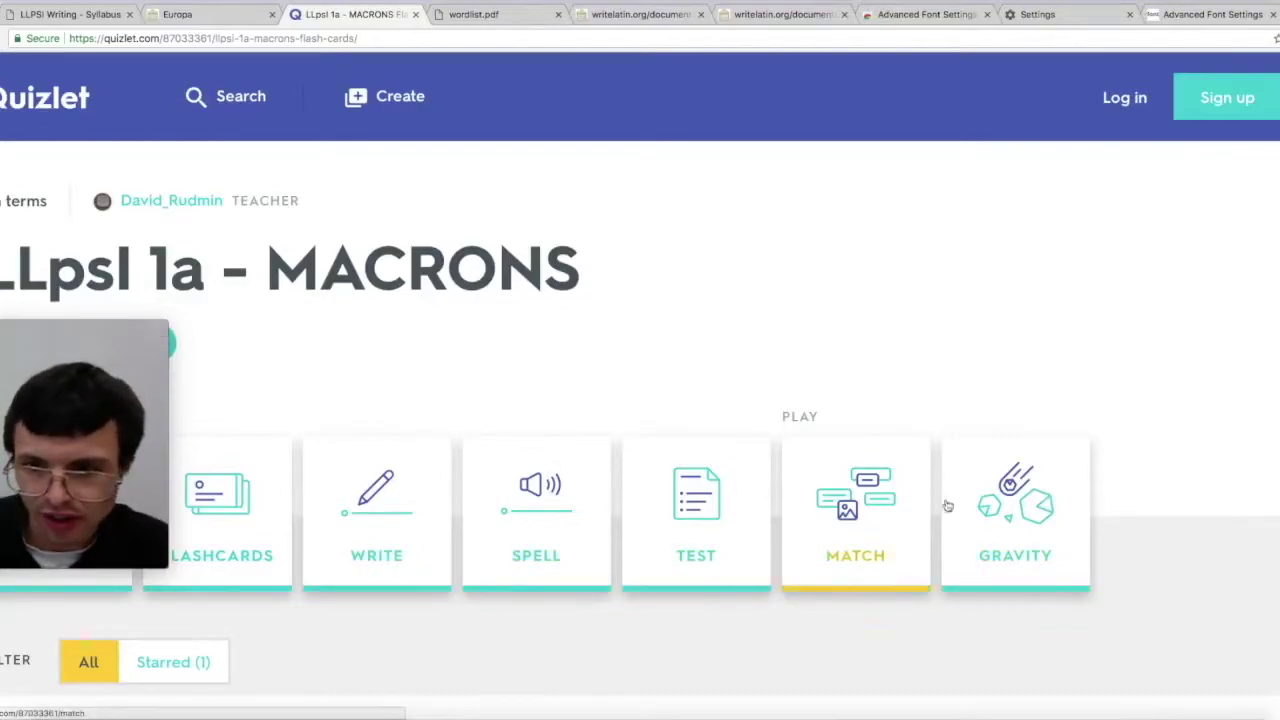
pyautogui.click(985, 507)
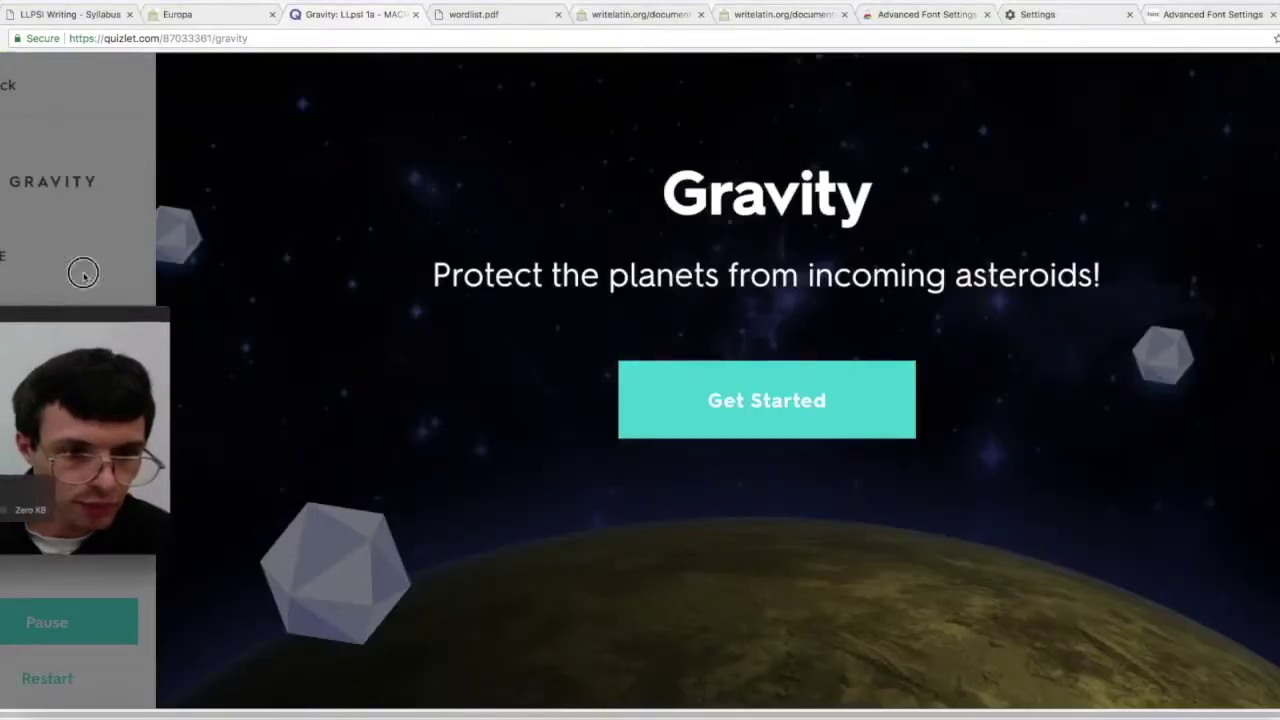
pyautogui.moveTo(145, 95); pyautogui.dragTo(134, 251)
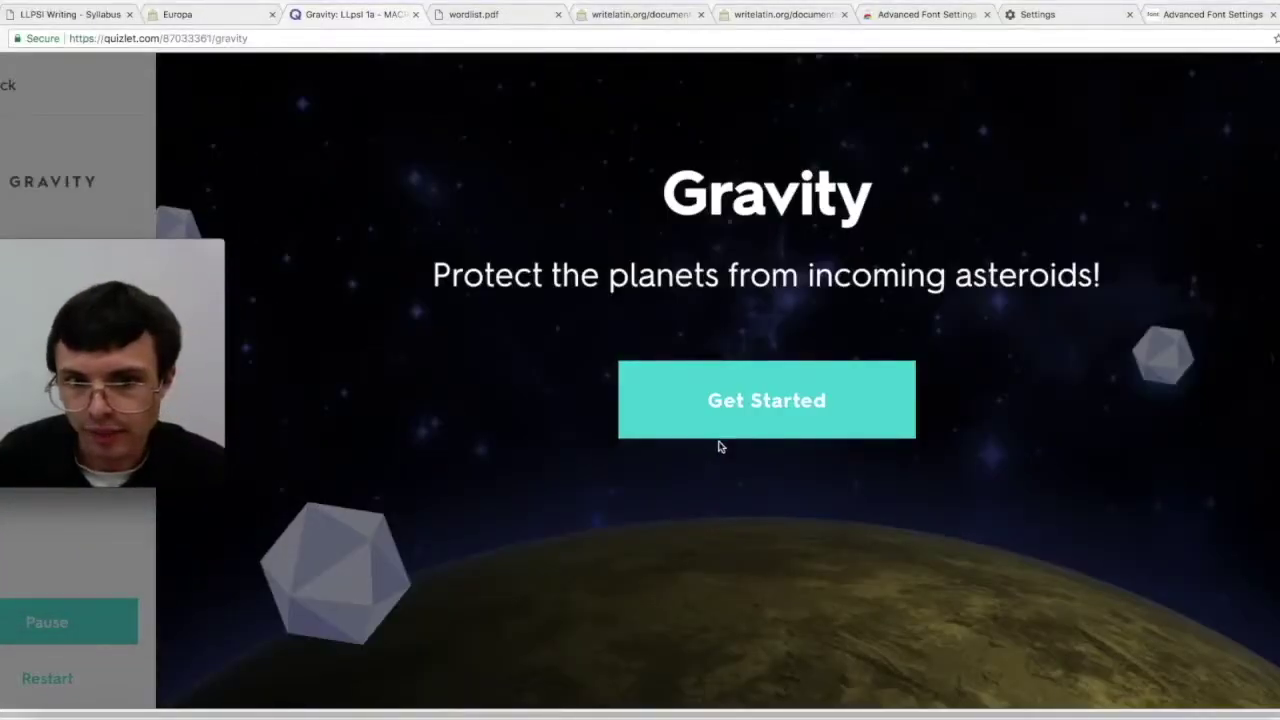
pyautogui.scroll(2, 718, 443)
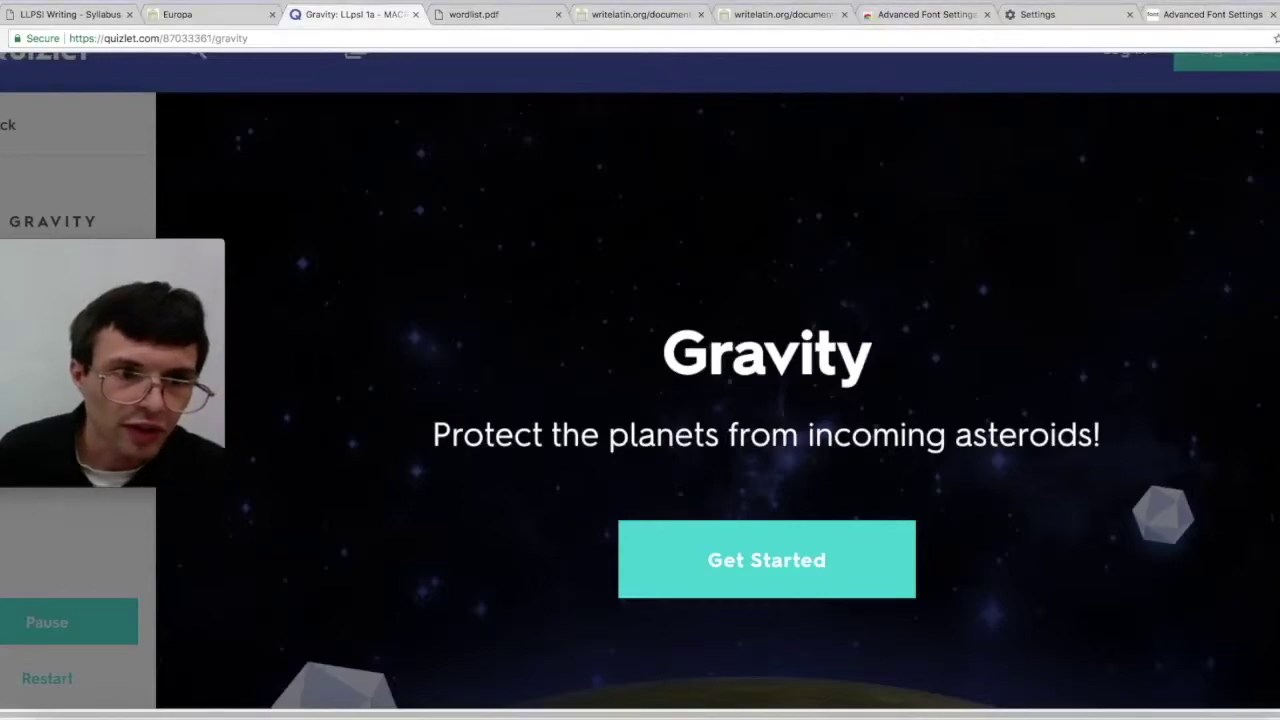
pyautogui.moveTo(80, 263); pyautogui.dragTo(101, 369)
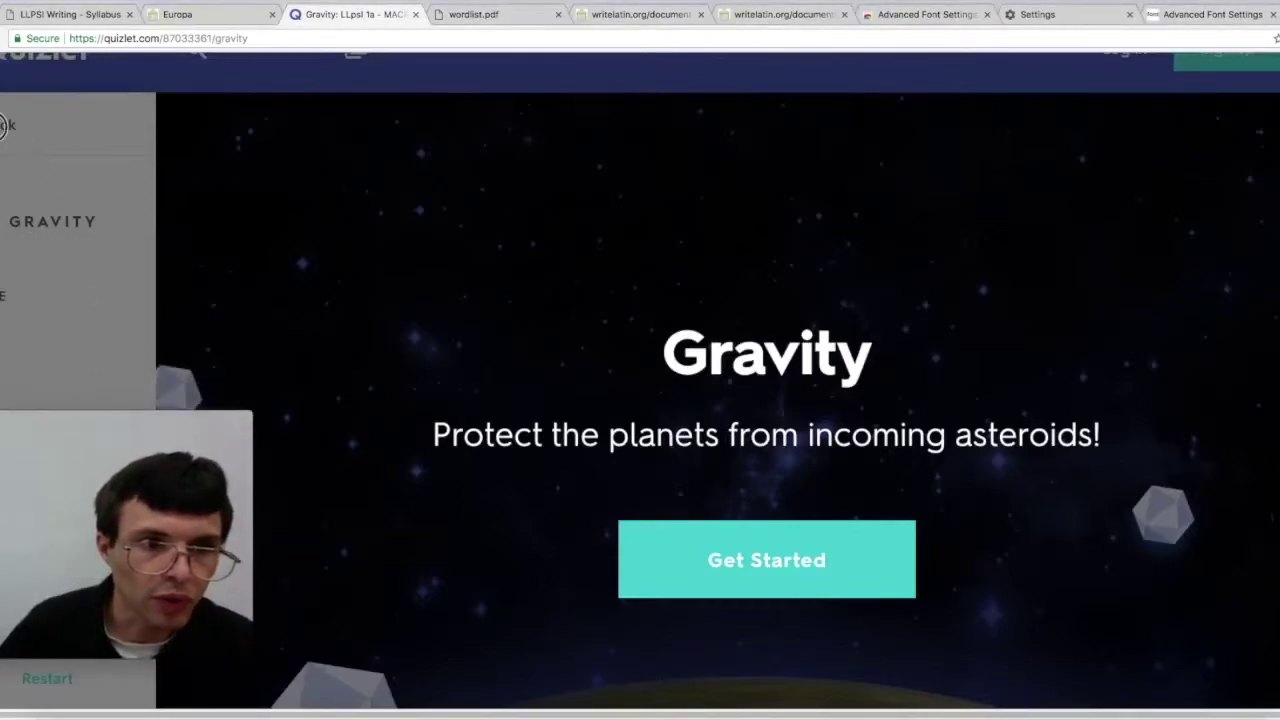
# Step: Return to the Europa worksheet and open the Course Contents document from its Resources
pyautogui.hotkey('ctrl', 'shift', 'Tab')
pyautogui.scroll(2, 1115, 700)
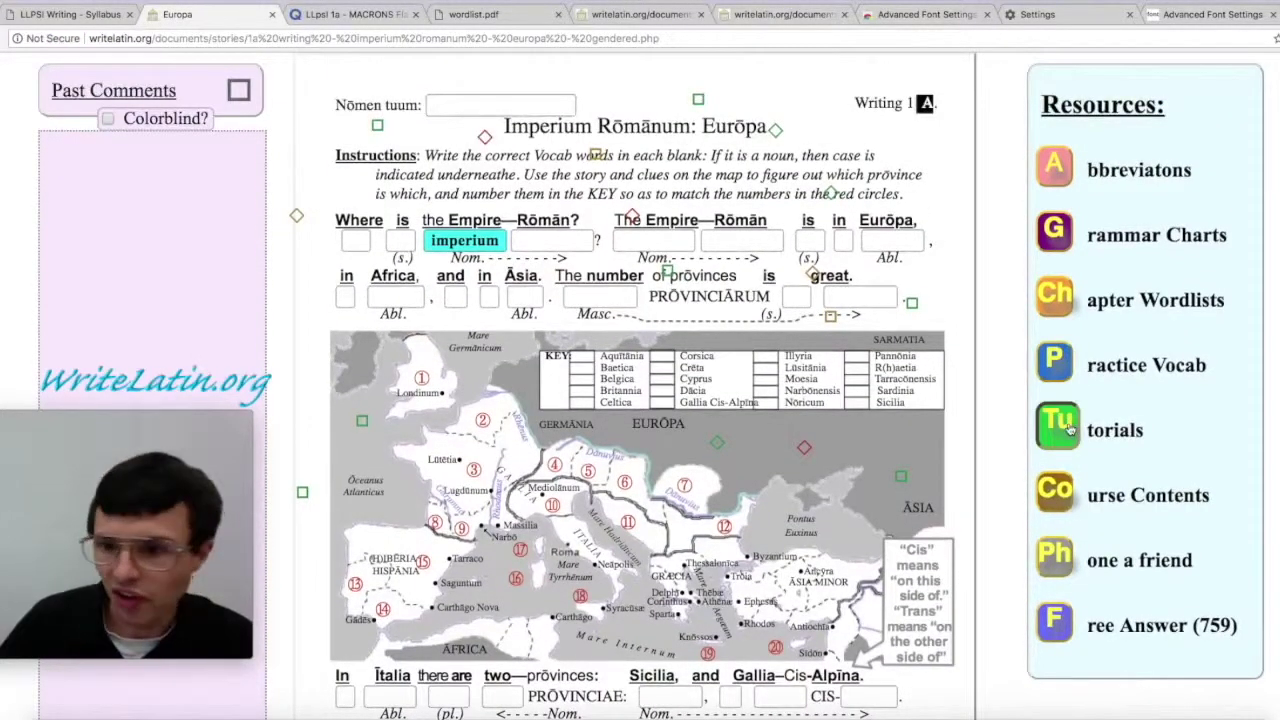
pyautogui.moveTo(1070, 428)
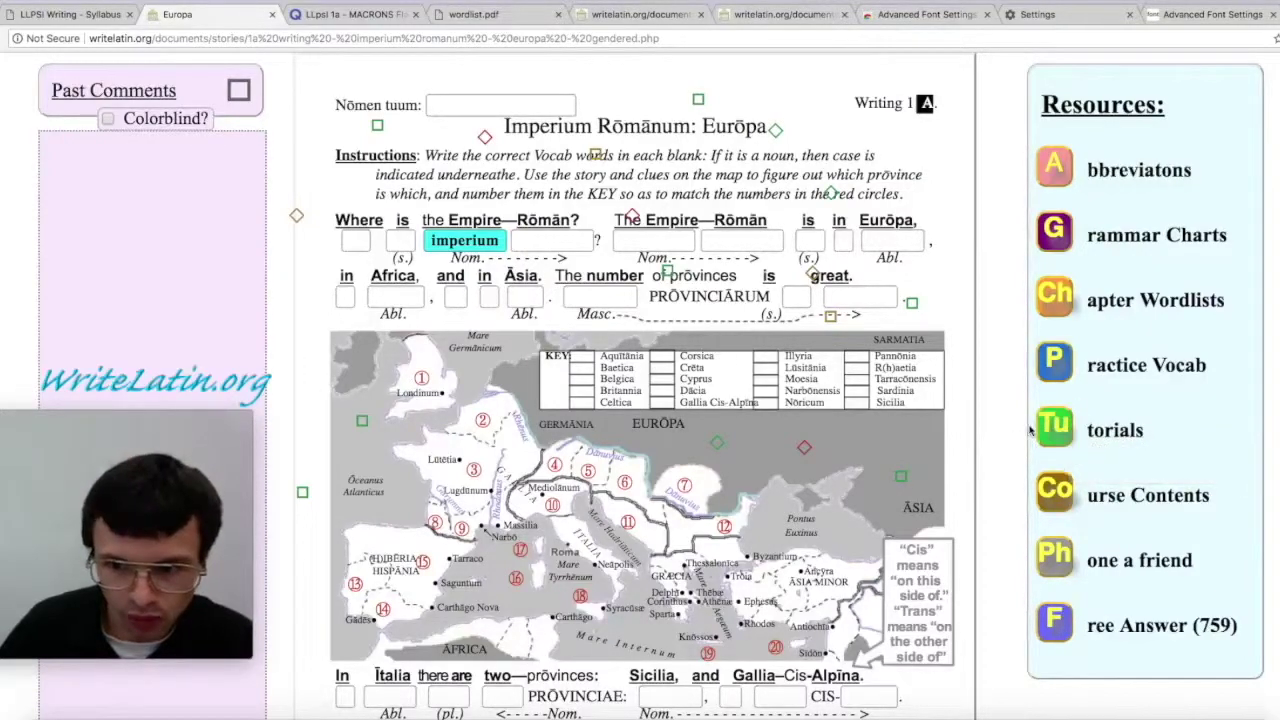
pyautogui.click(1042, 488)
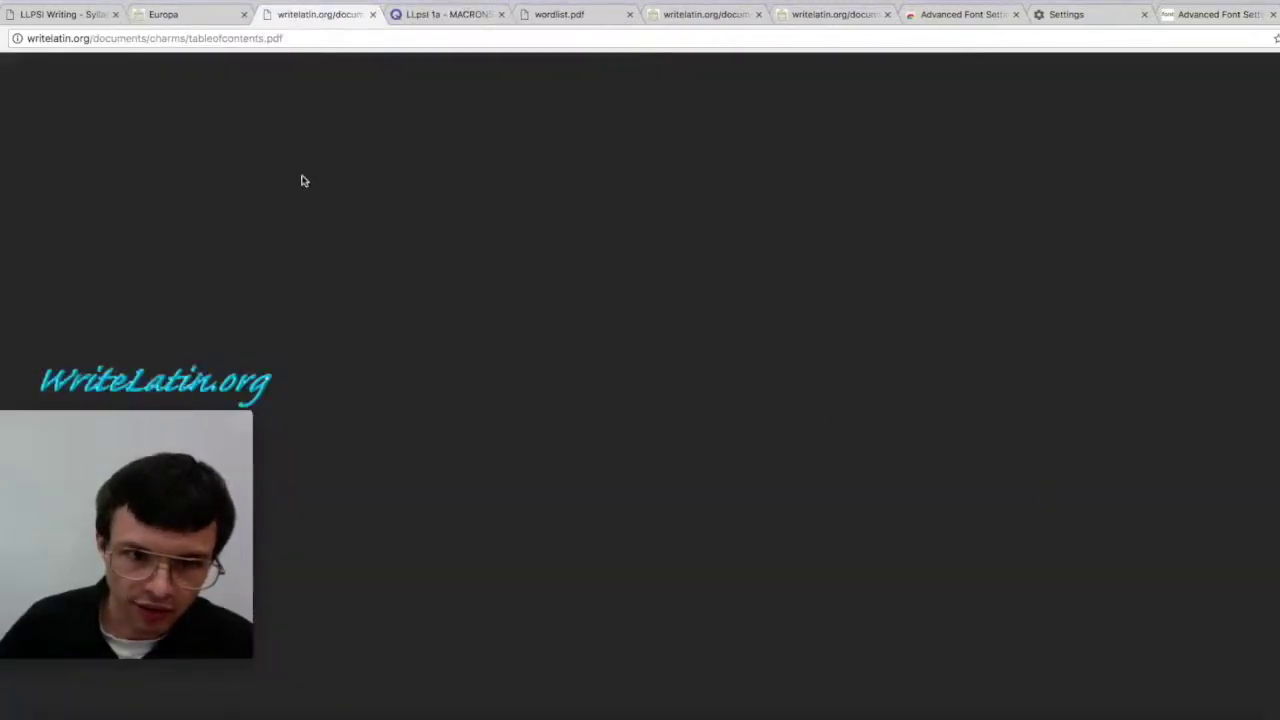
# Step: Look over the Unit I stories in the Index Capitulōrum, marking chapters 1 to 5 and the four chapter 1 stories
pyautogui.scroll(-1, 302, 228)
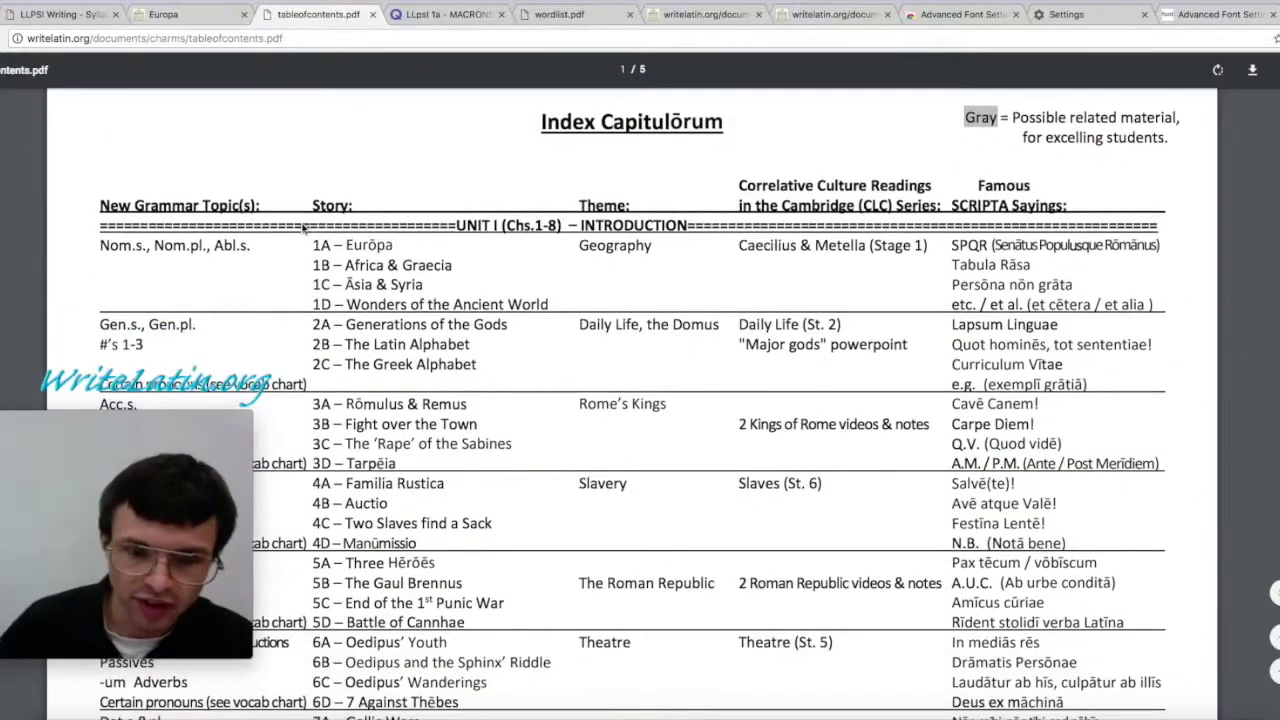
pyautogui.moveTo(295, 230); pyautogui.dragTo(397, 621)
pyautogui.scroll(-6, 397, 621)
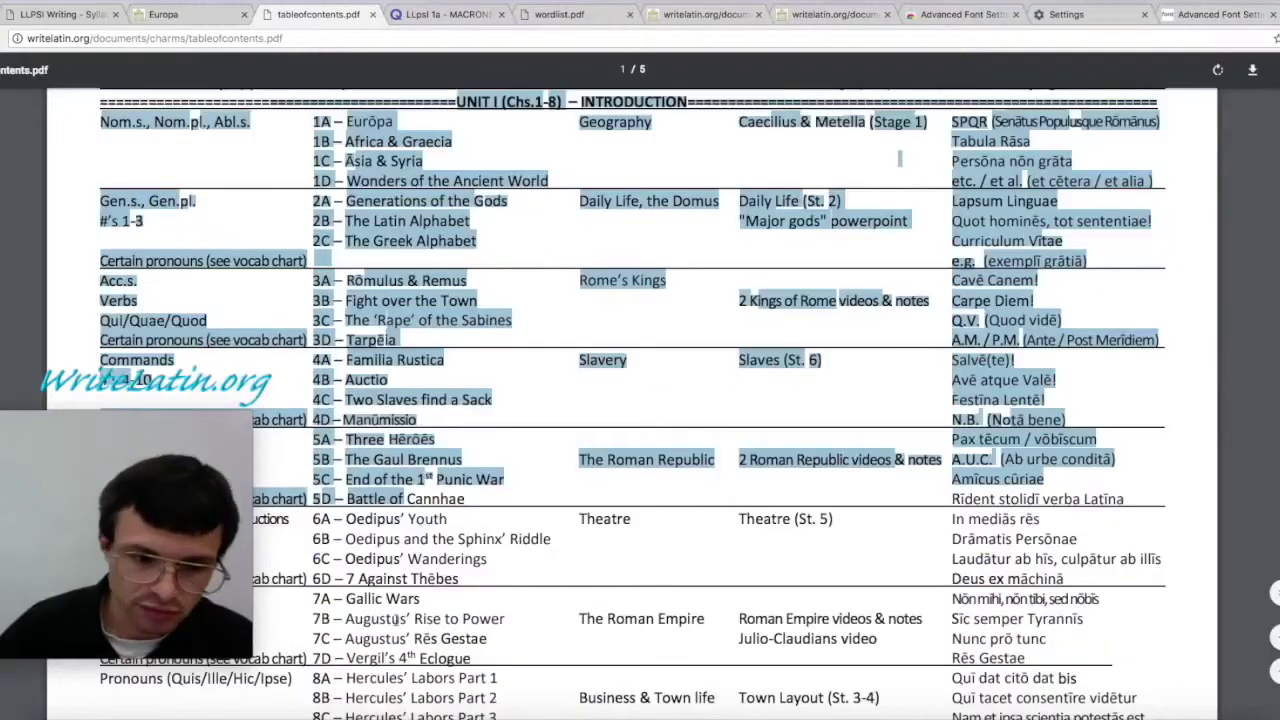
pyautogui.scroll(8, 397, 621)
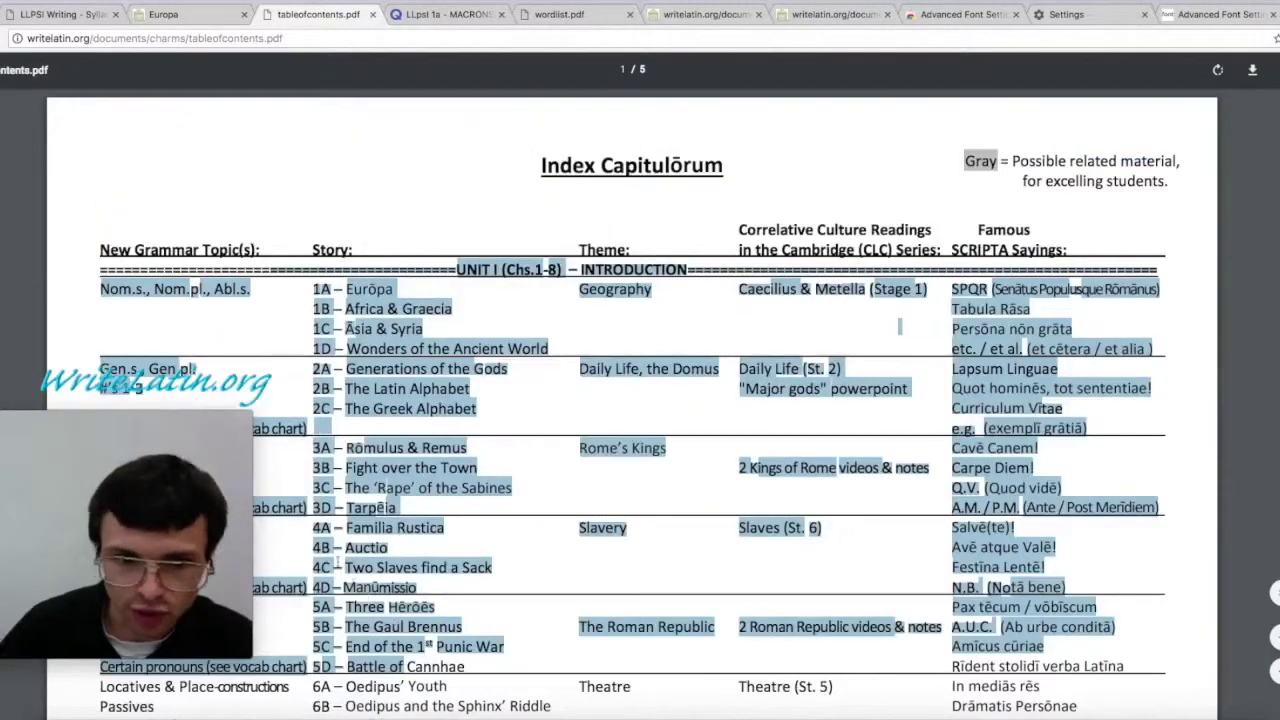
pyautogui.click(899, 326)
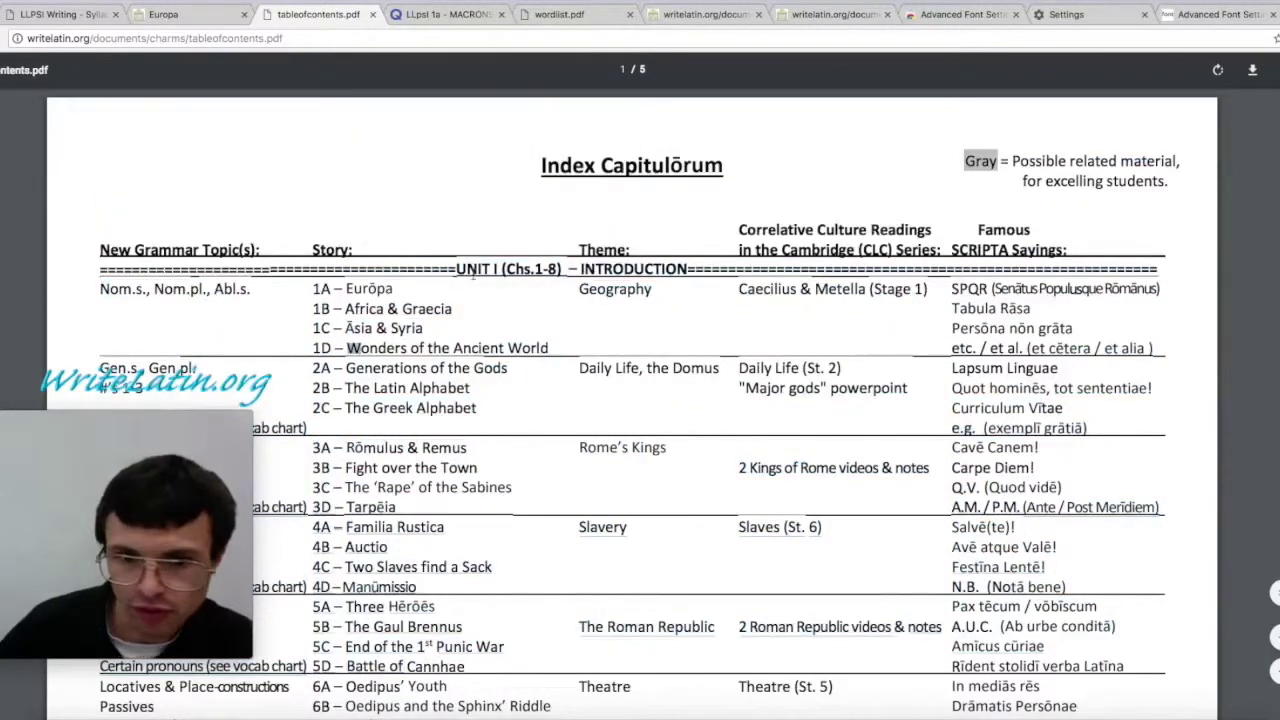
pyautogui.moveTo(396, 288); pyautogui.dragTo(899, 326)
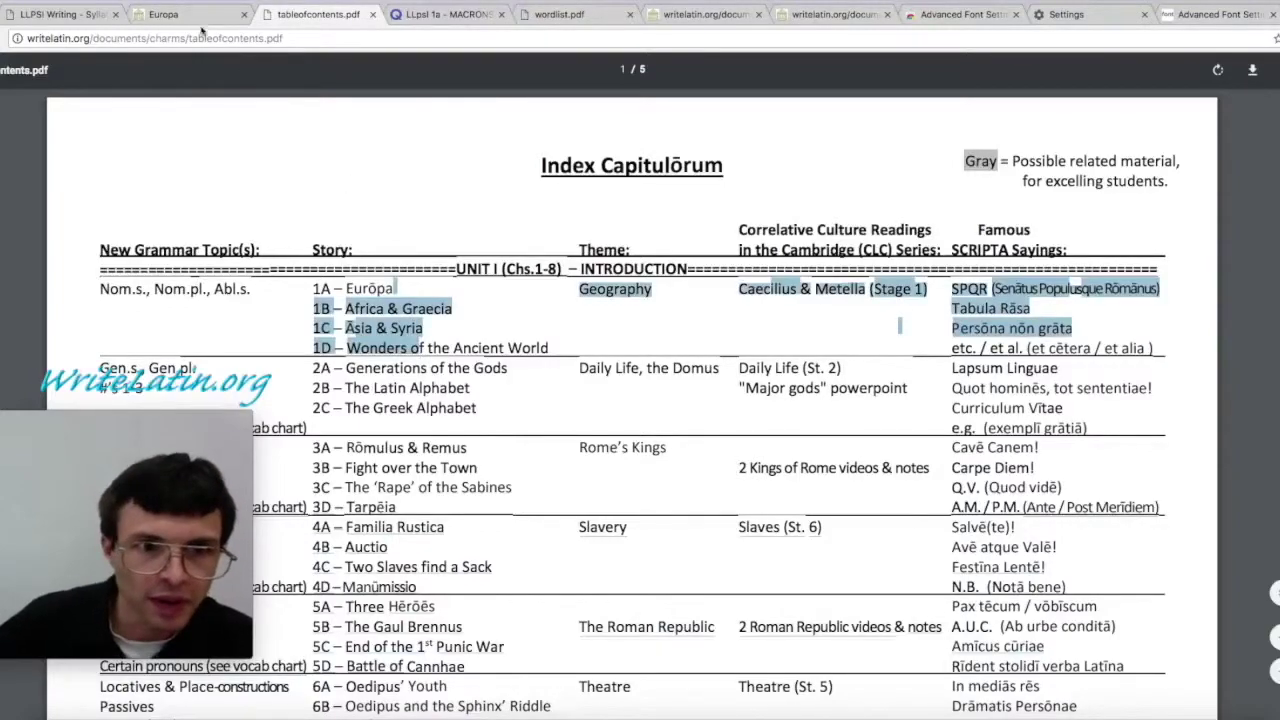
# Step: Compare the chapter 1 and 2 stories in the course contents with the Europa worksheet and the syllabus's Capitulum activities
pyautogui.click(190, 14)
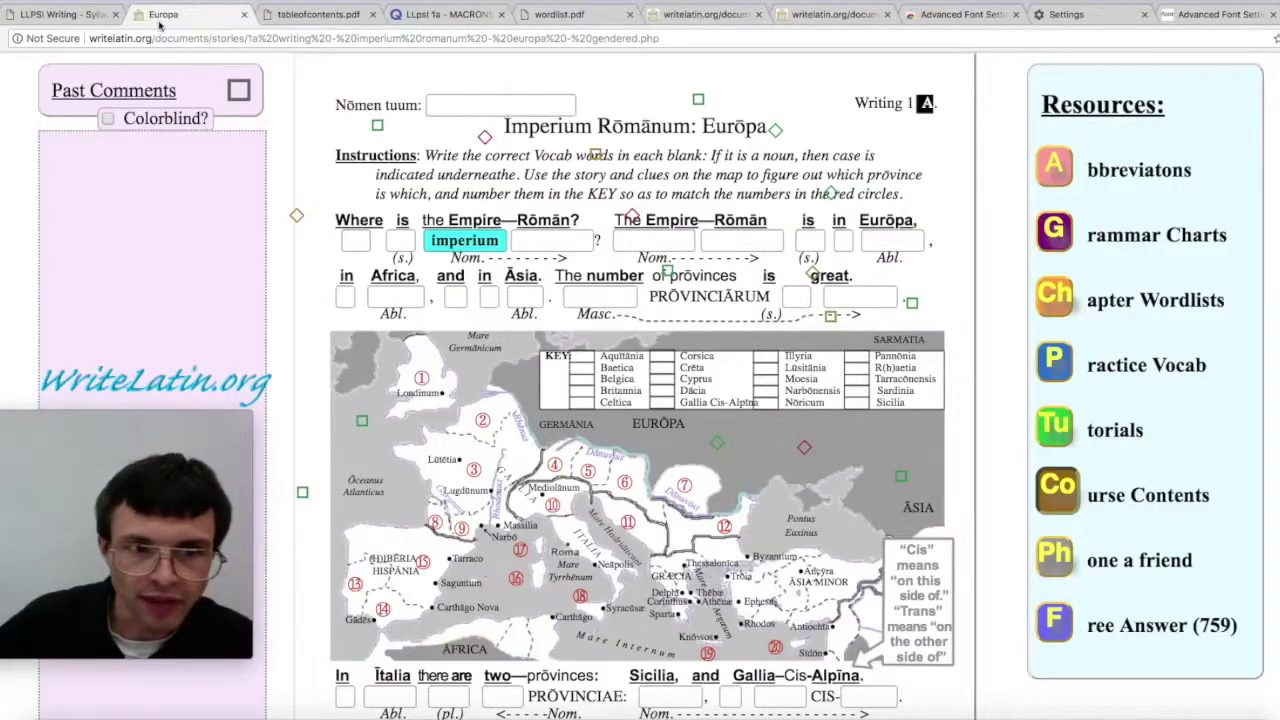
pyautogui.click(303, 22)
pyautogui.click(57, 26)
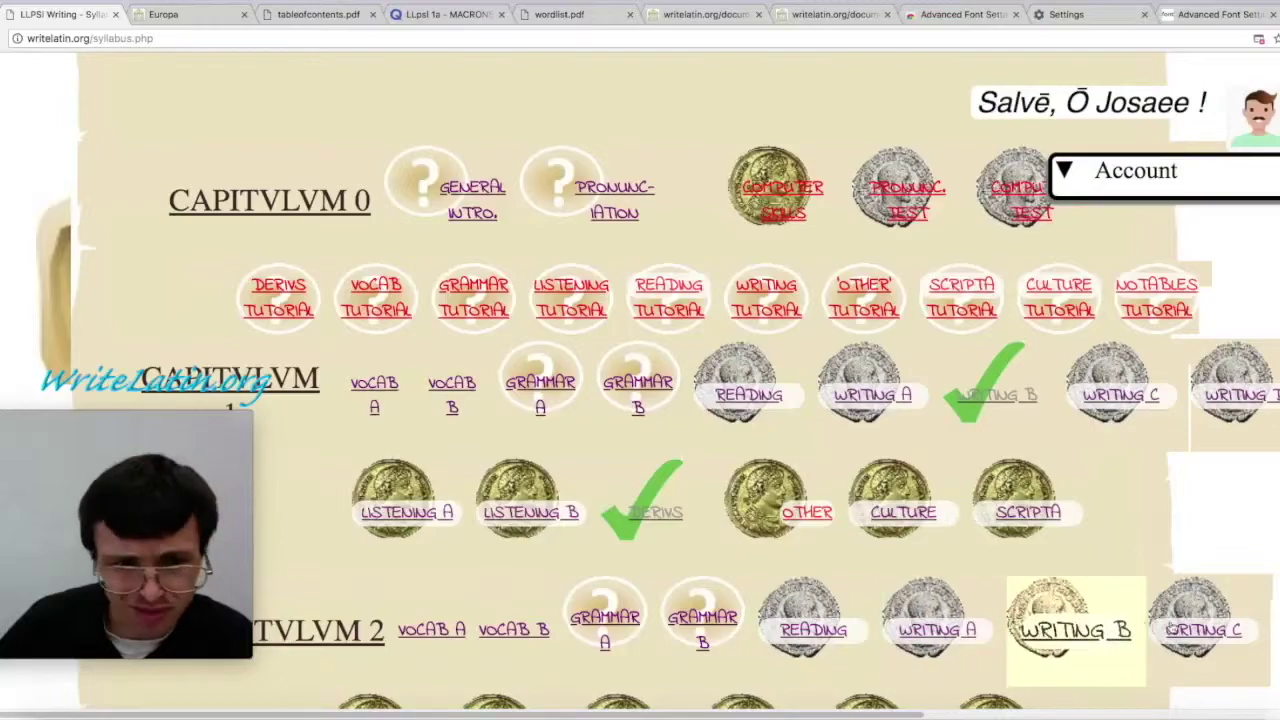
pyautogui.click(322, 16)
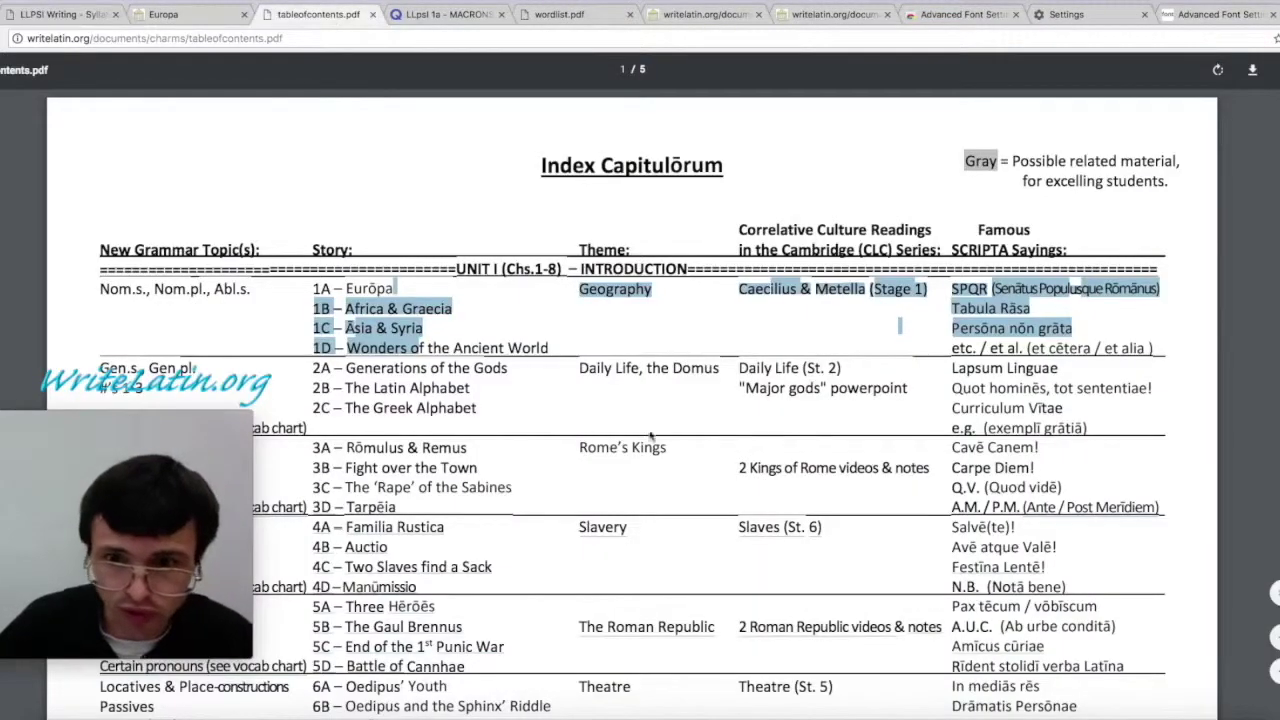
pyautogui.moveTo(357, 368); pyautogui.dragTo(368, 409)
pyautogui.click(479, 378)
pyautogui.click(385, 414)
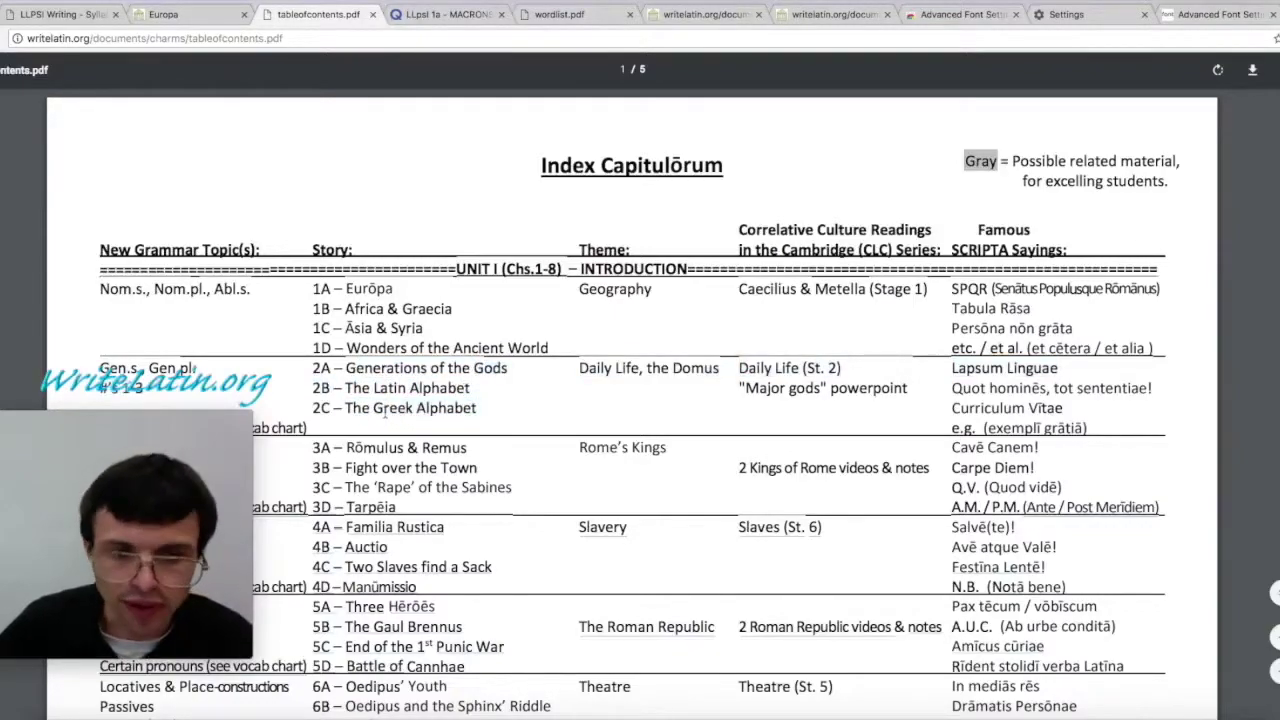
pyautogui.click(62, 12)
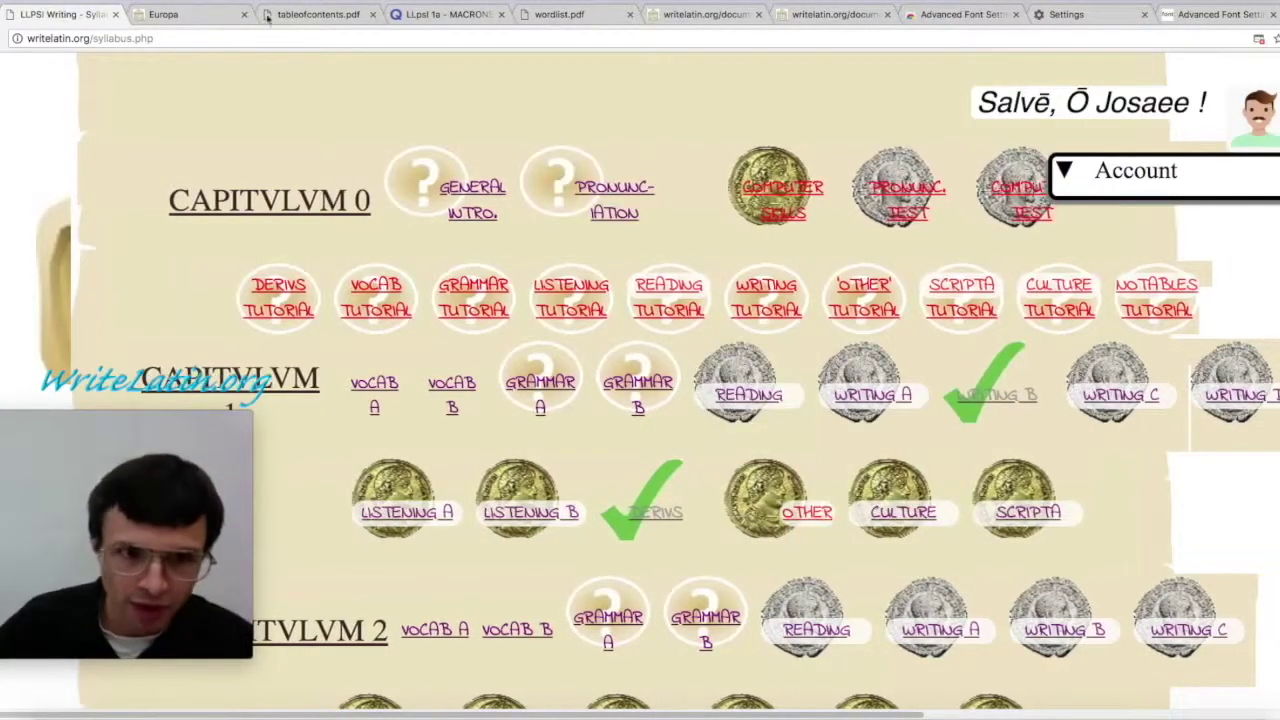
# Step: Return to the Europa worksheet and look over its remaining Resources, File Options and Settings
pyautogui.click(180, 14)
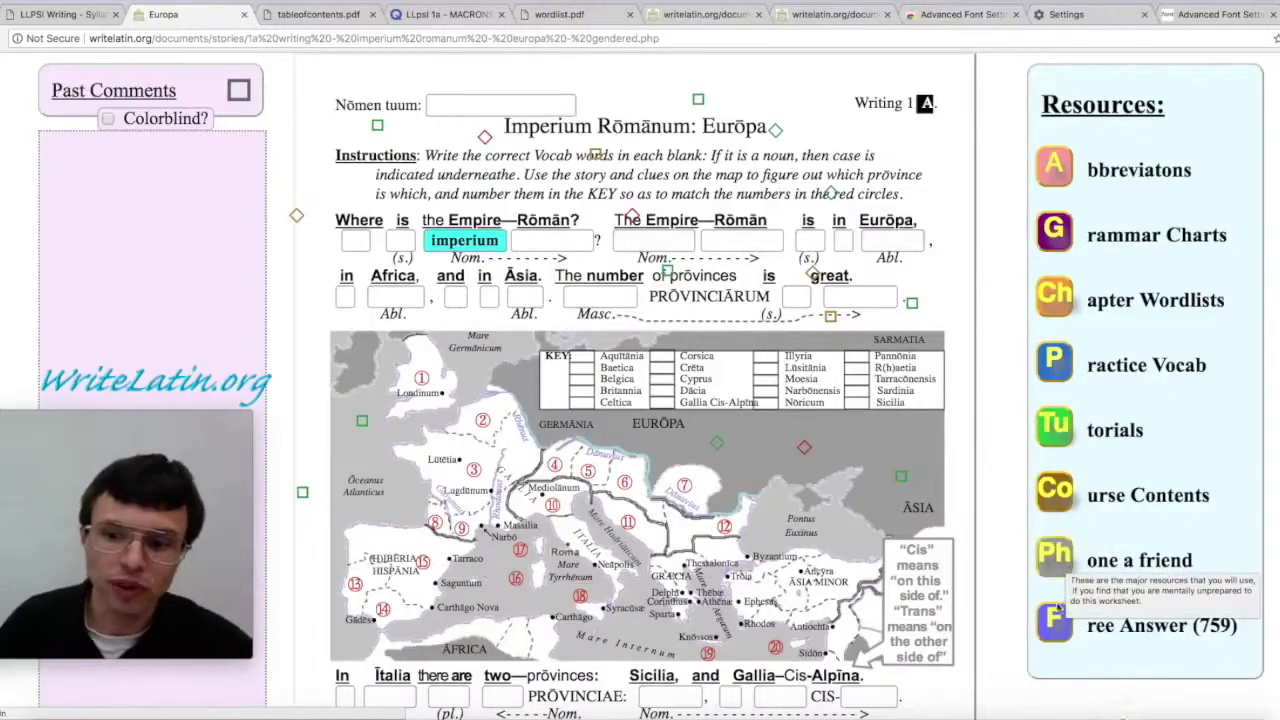
pyautogui.scroll(-1, 1058, 625)
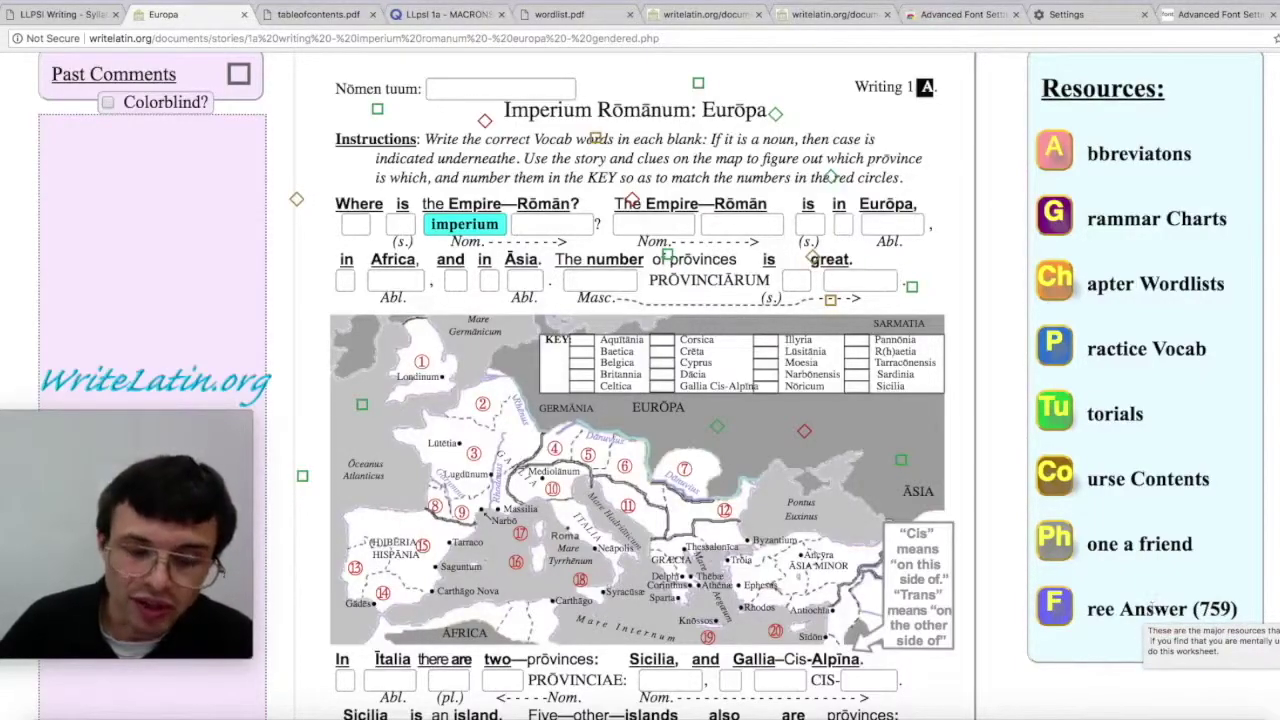
pyautogui.scroll(-1, 983, 595)
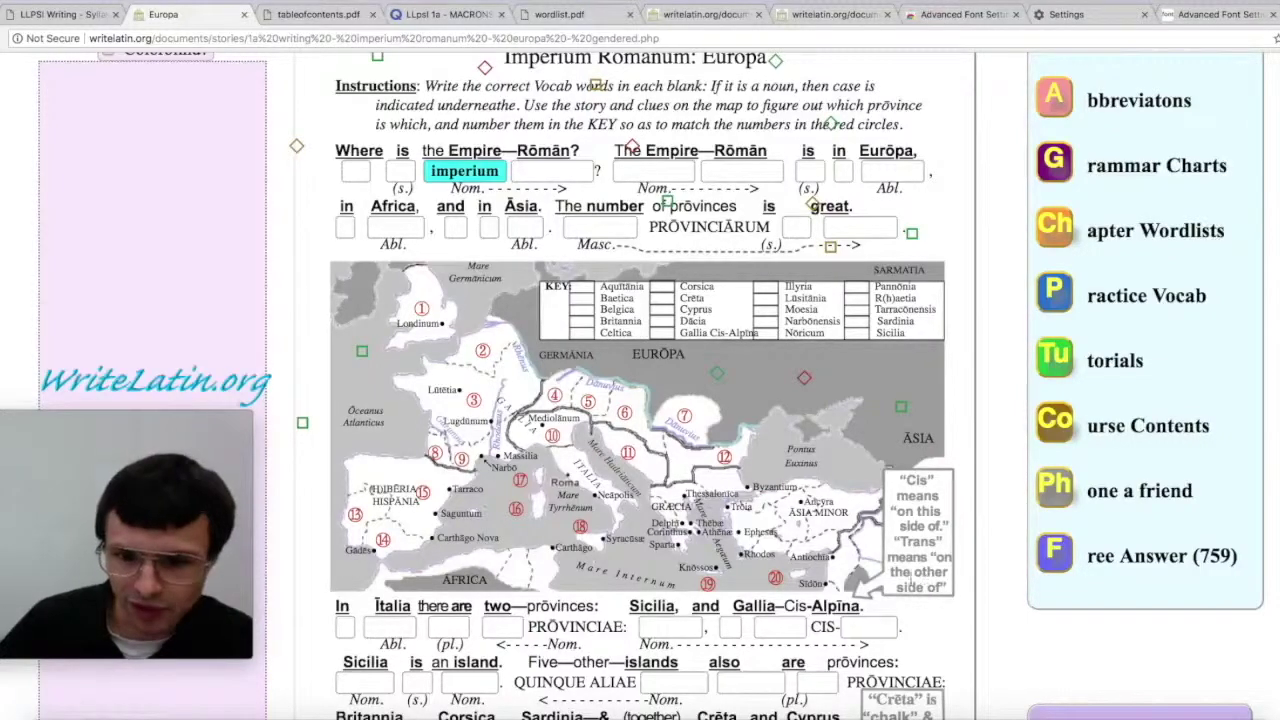
pyautogui.scroll(-15, 910, 572)
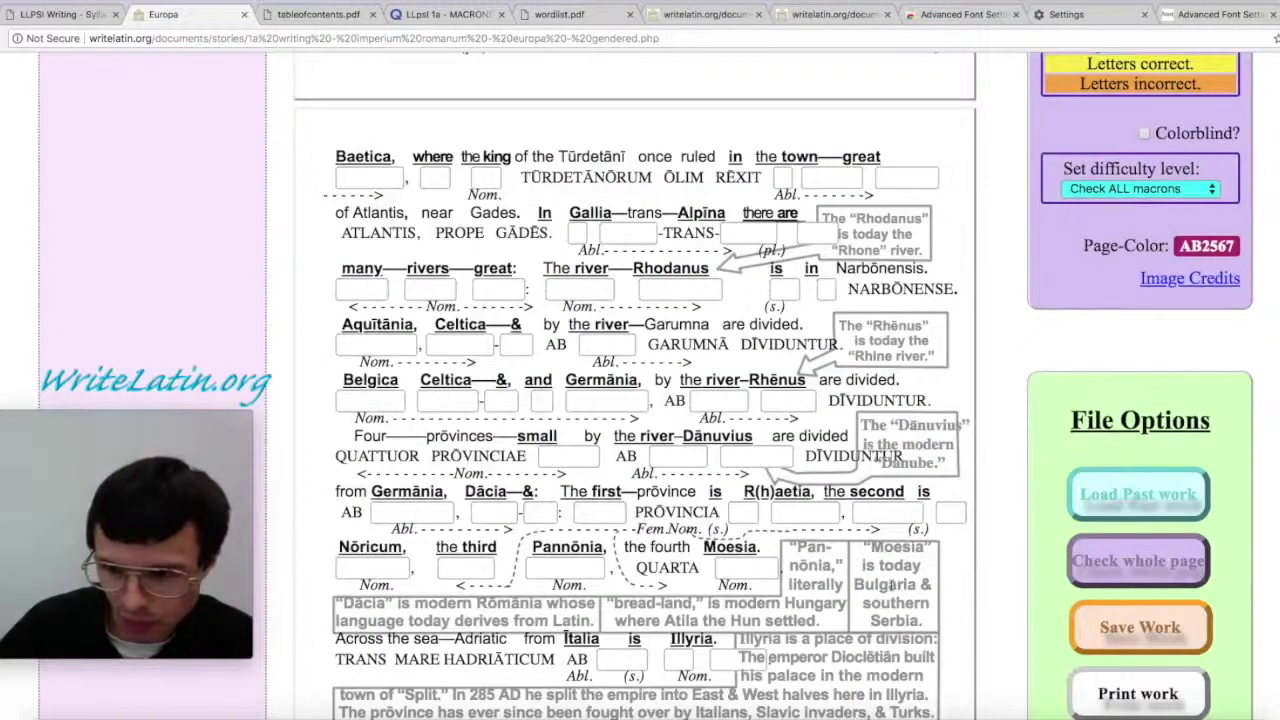
pyautogui.scroll(5, 890, 585)
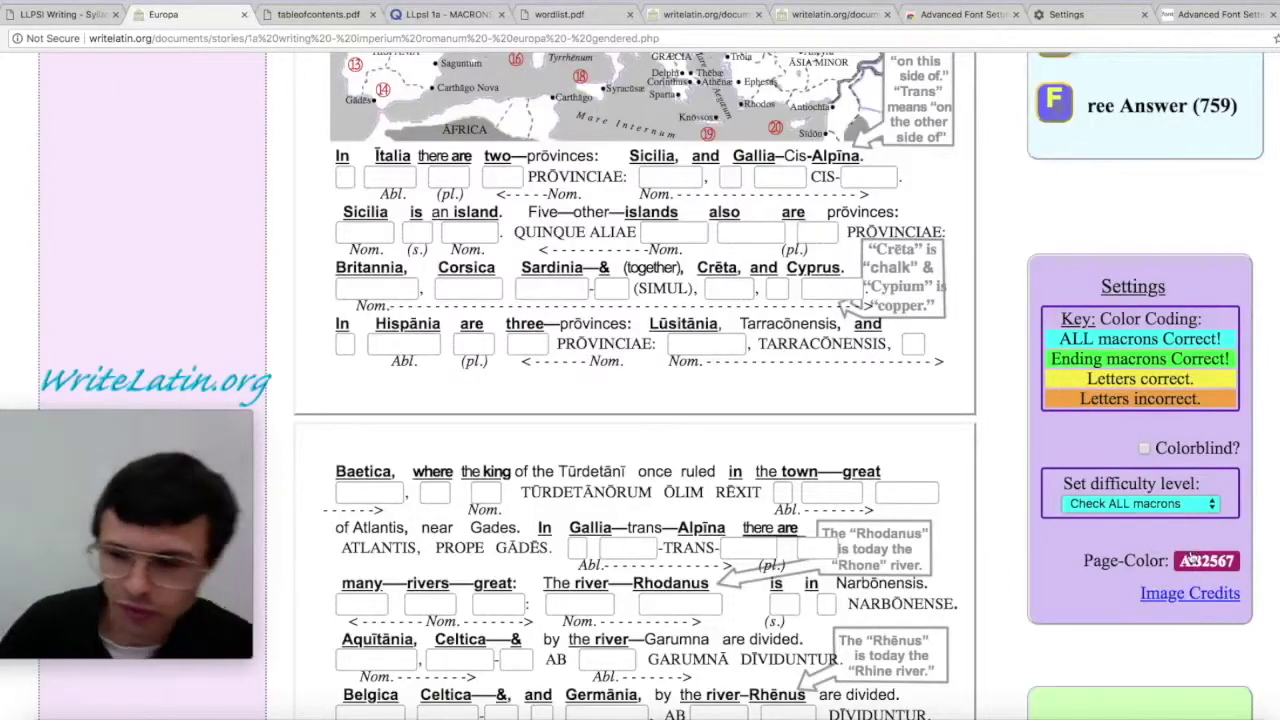
# Step: Switch the worksheet's difficulty level to Check NO macrons and back to Check ALL macrons
pyautogui.click(1130, 504)
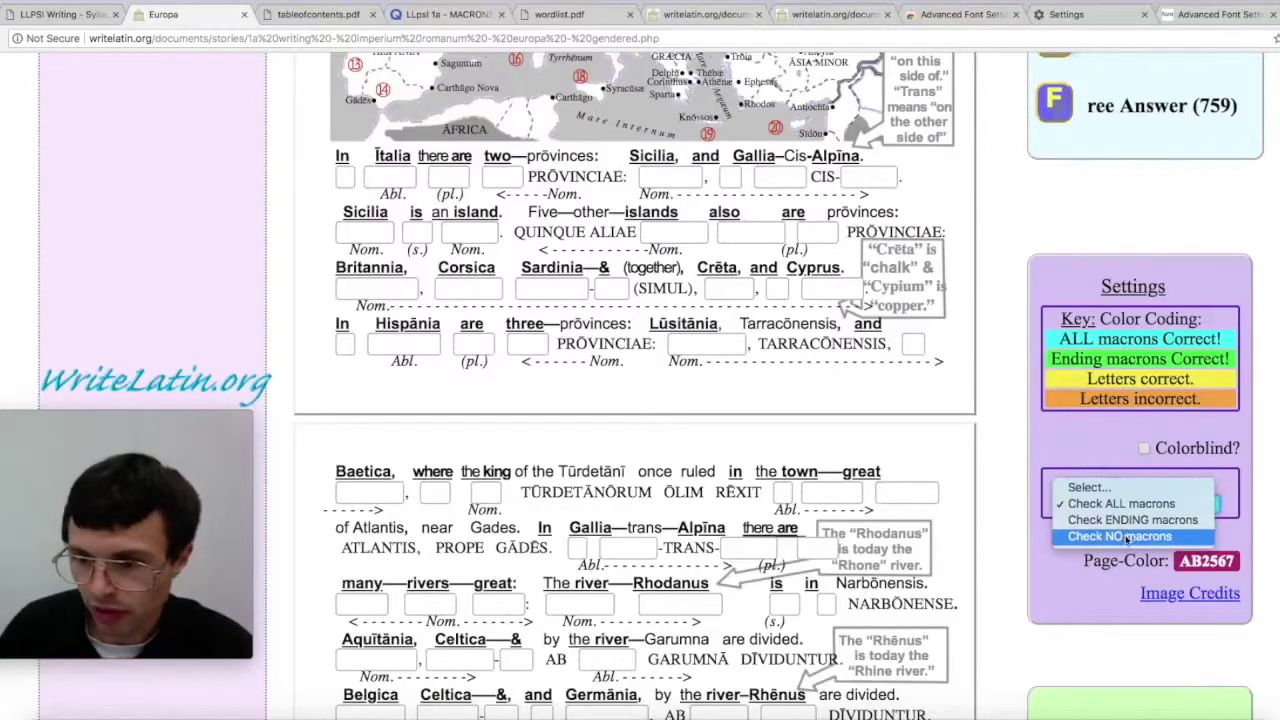
pyautogui.click(1128, 536)
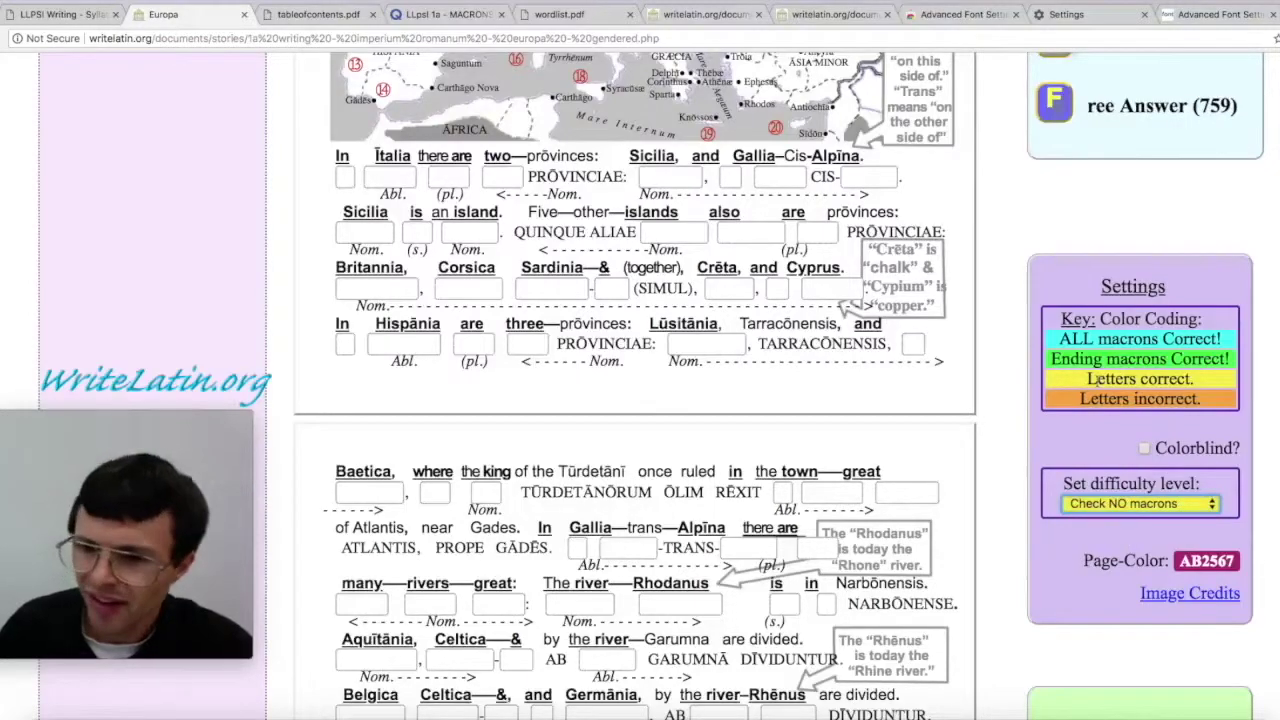
pyautogui.click(1163, 503)
pyautogui.click(1163, 476)
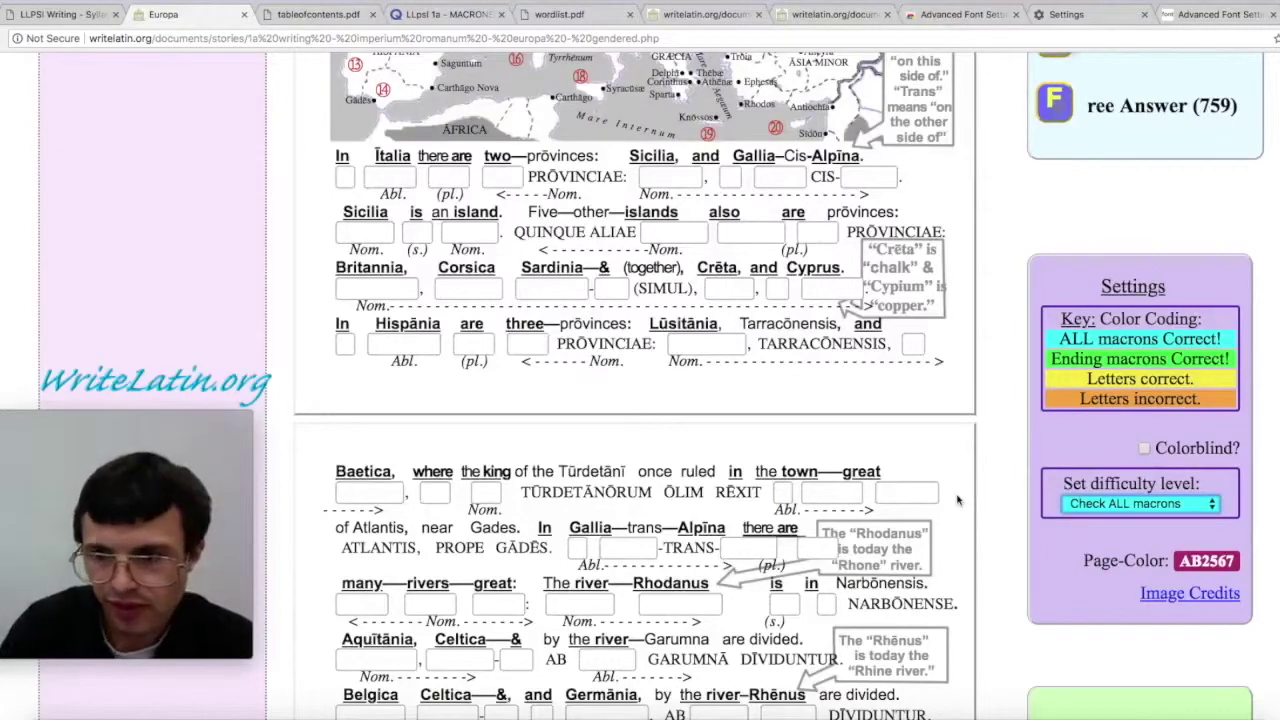
# Step: Review the macron entries in the color-coding key and set the difficulty level to Check NO macrons
pyautogui.click(1087, 340)
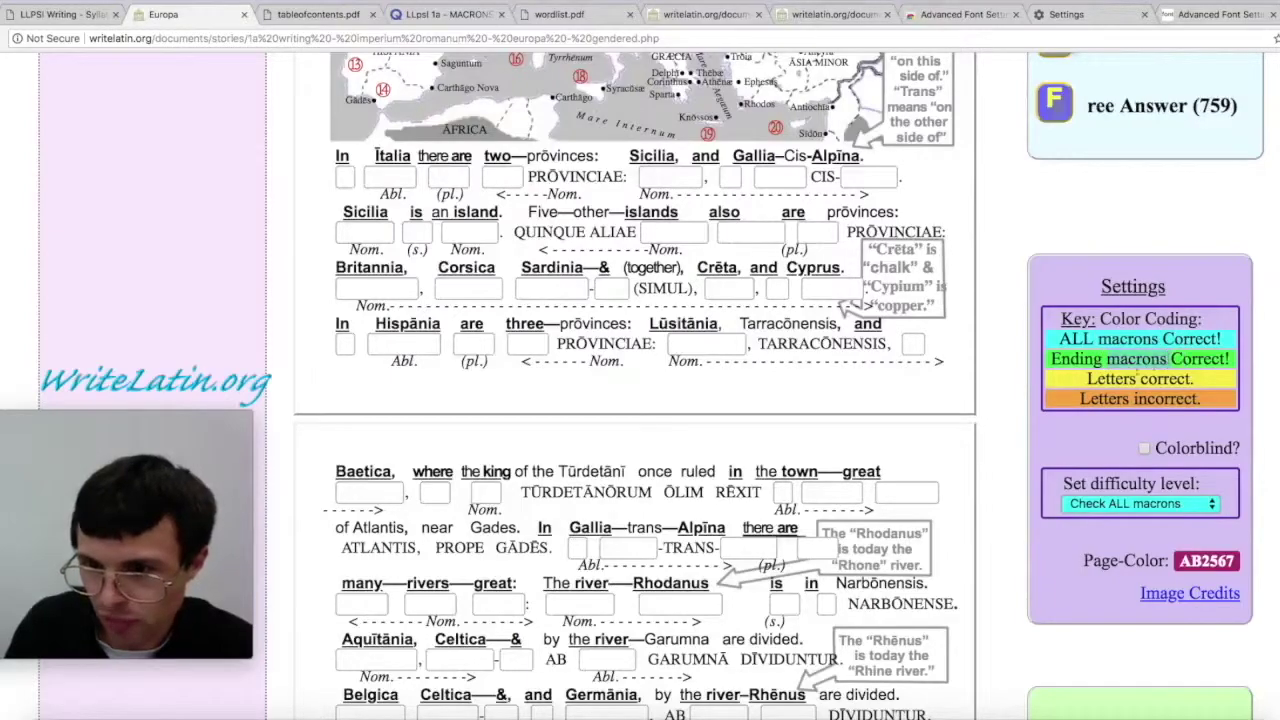
pyautogui.click(1137, 503)
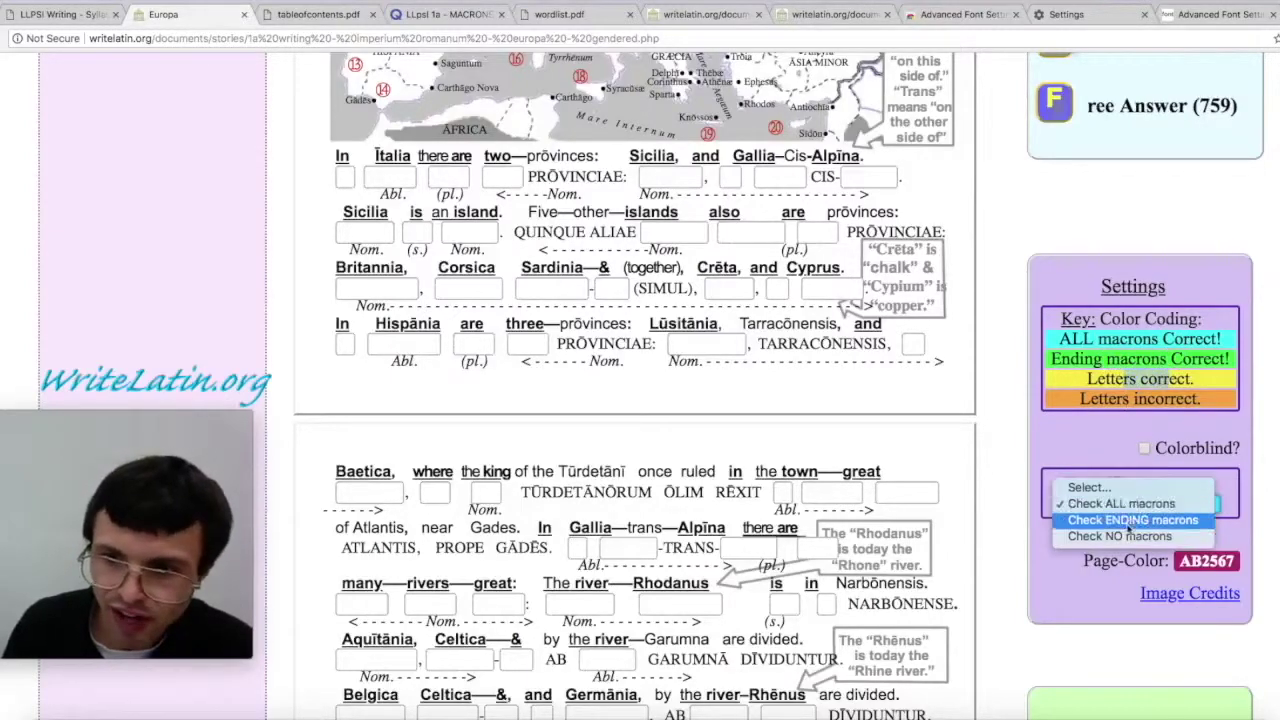
pyautogui.click(1133, 530)
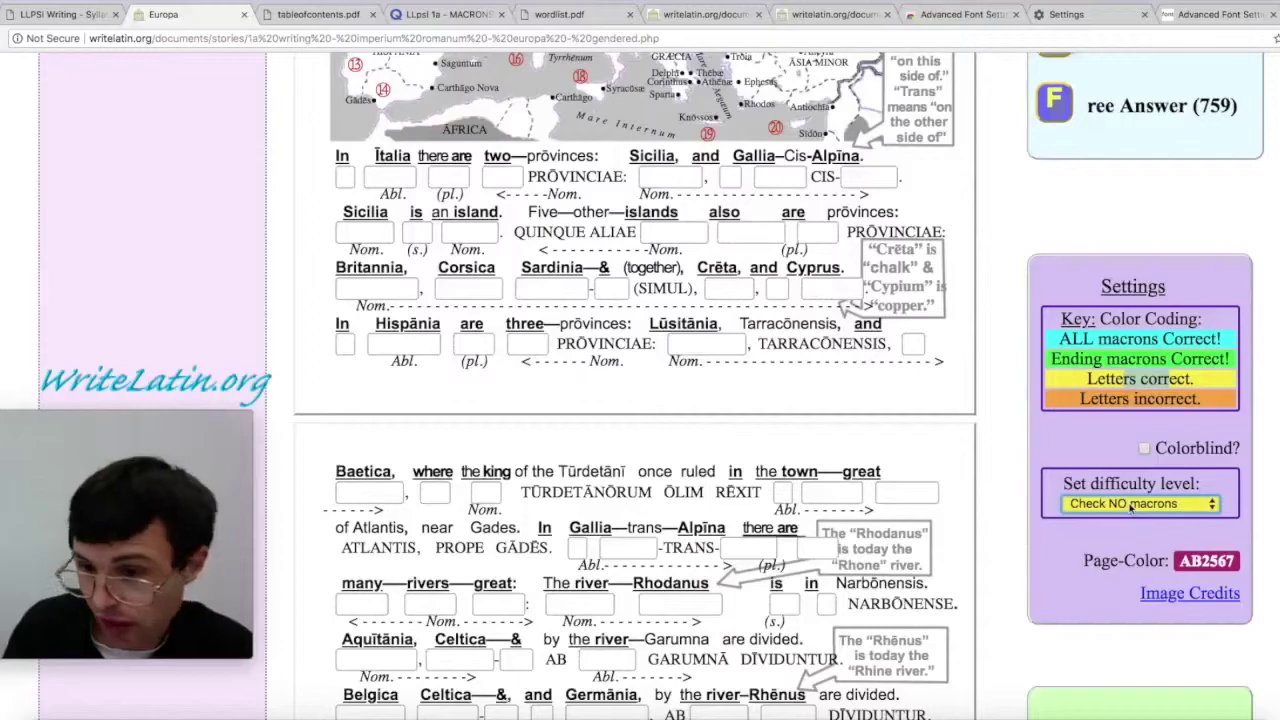
pyautogui.click(1097, 376)
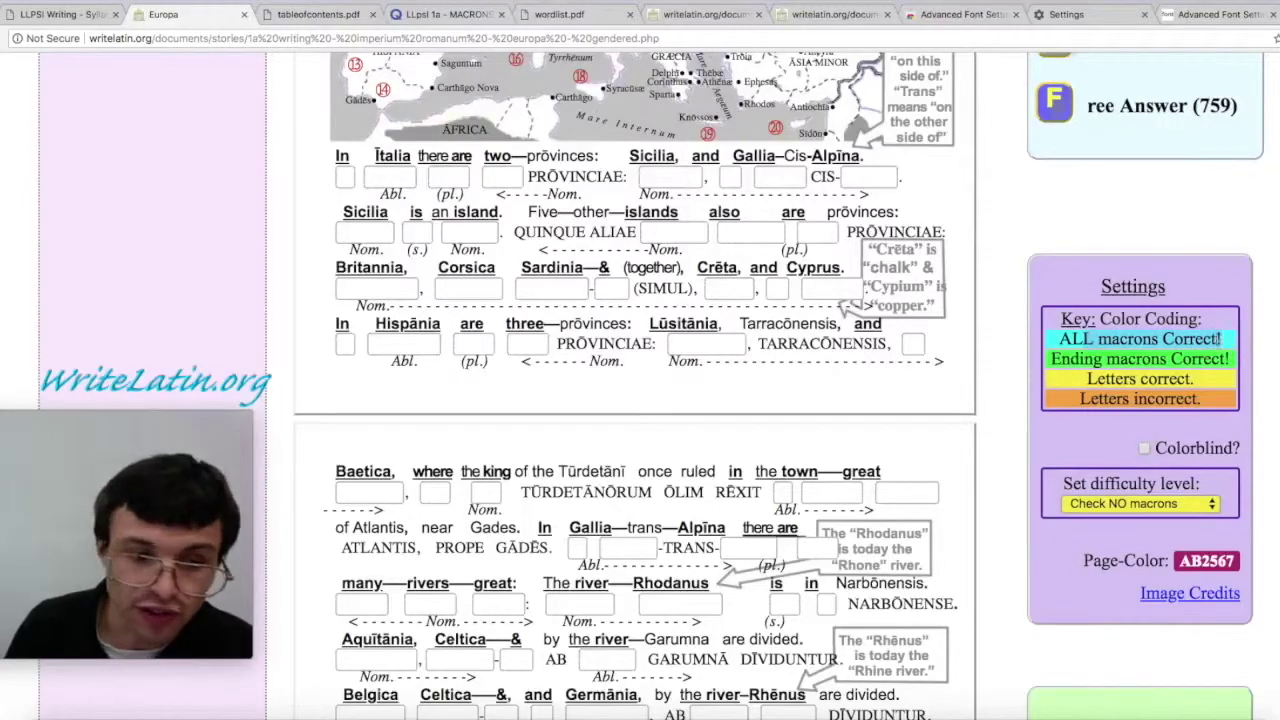
# Step: Read the difficulty setting's explanation and review its macron-checking options, keeping Check NO macrons selected
pyautogui.moveTo(1218, 339)
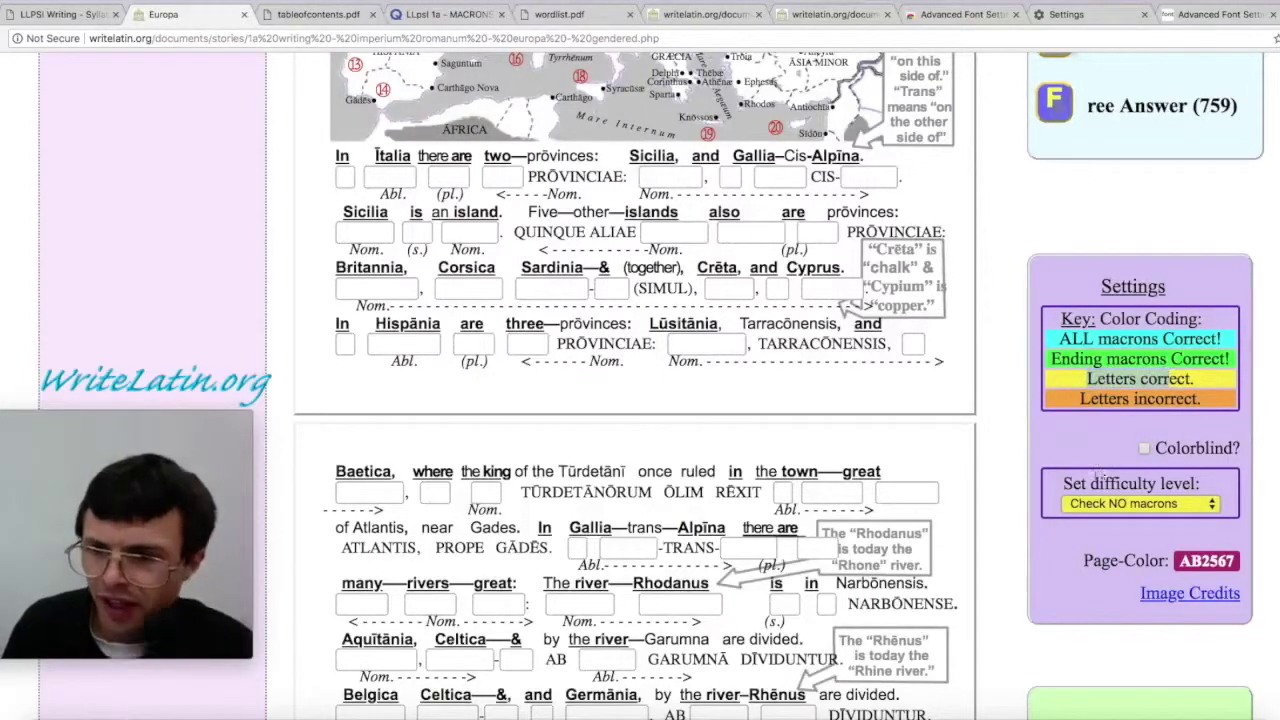
pyautogui.moveTo(1115, 507)
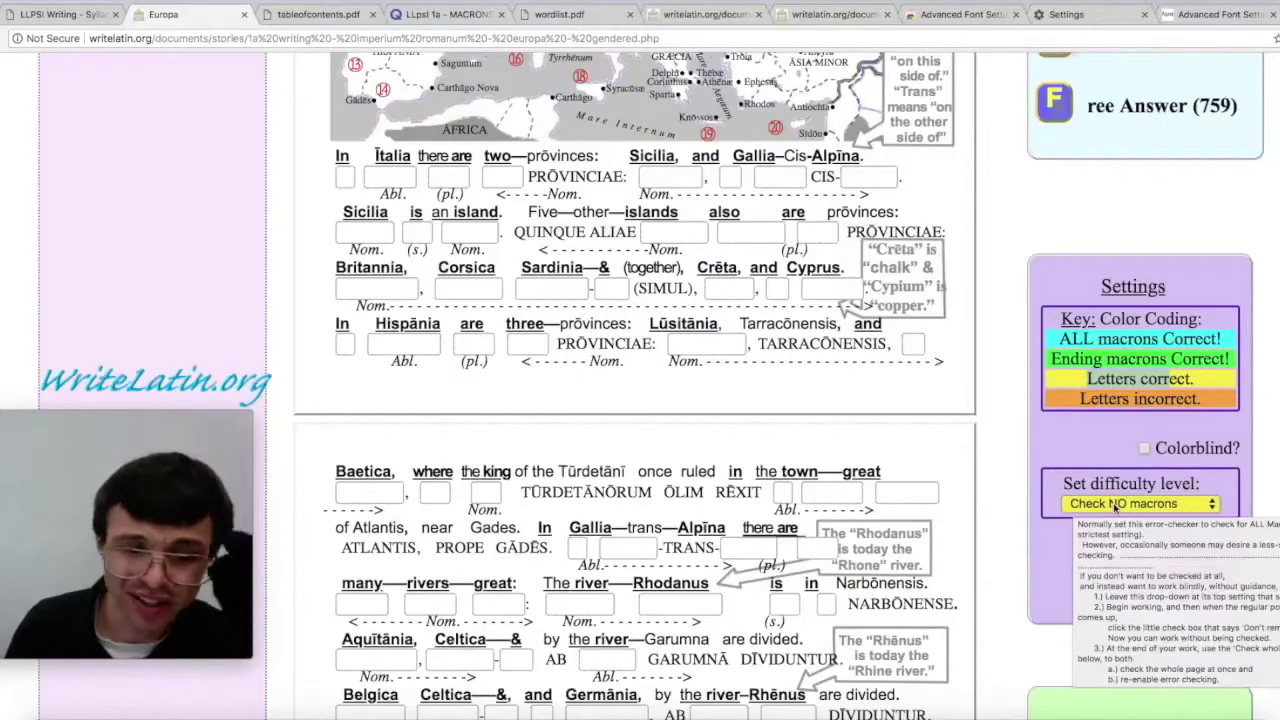
pyautogui.click(1118, 504)
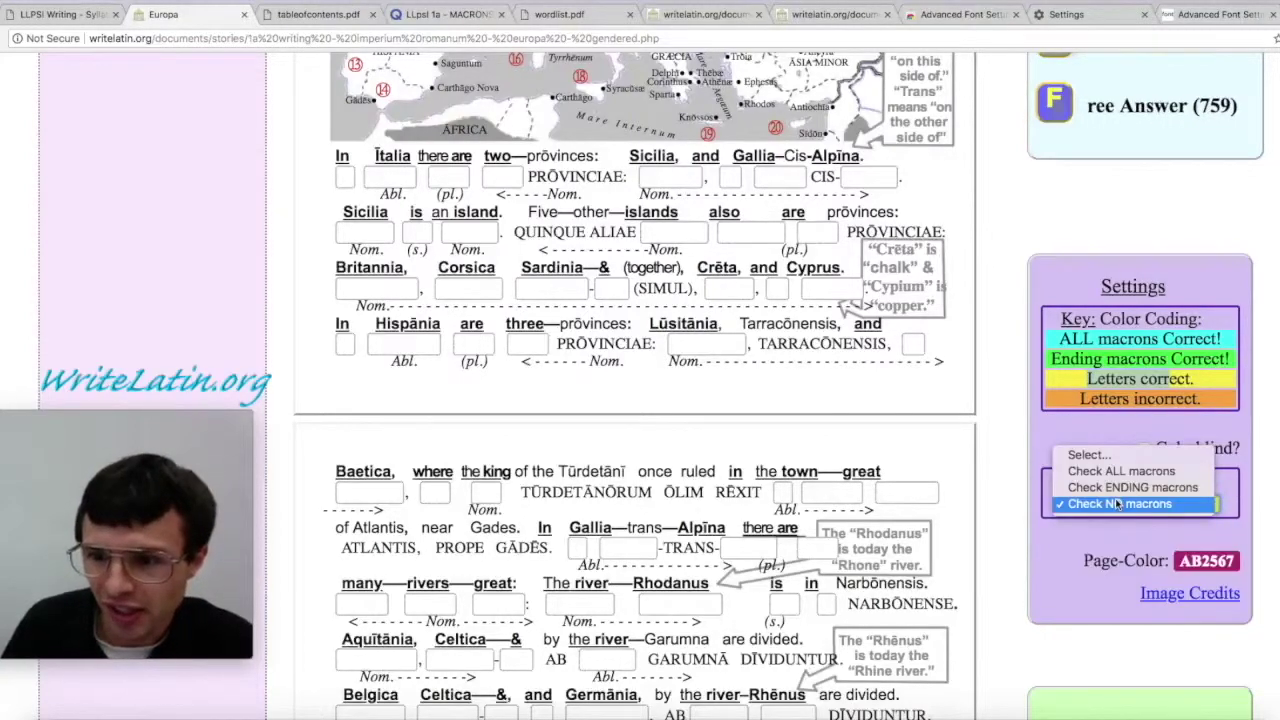
pyautogui.click(1121, 541)
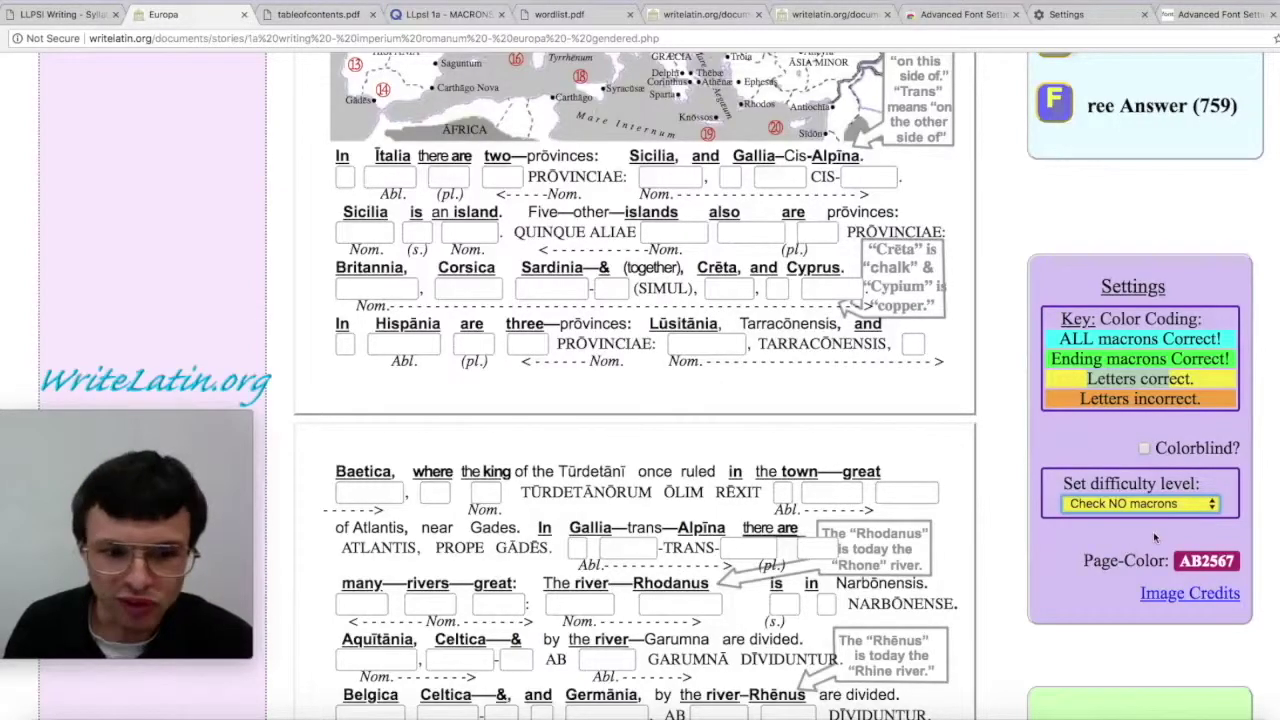
pyautogui.click(1143, 477)
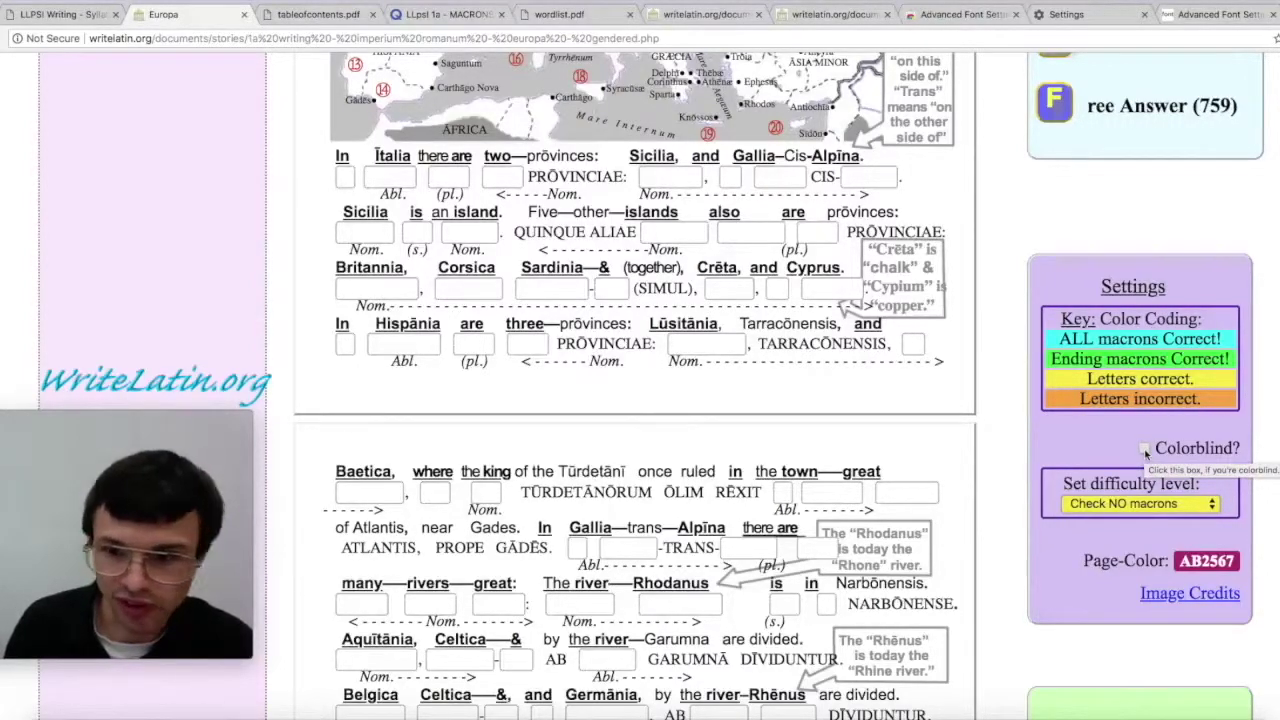
# Step: Turn on the Colorblind option in Settings and toggle the matching option under Past Comments on and off
pyautogui.click(1145, 450)
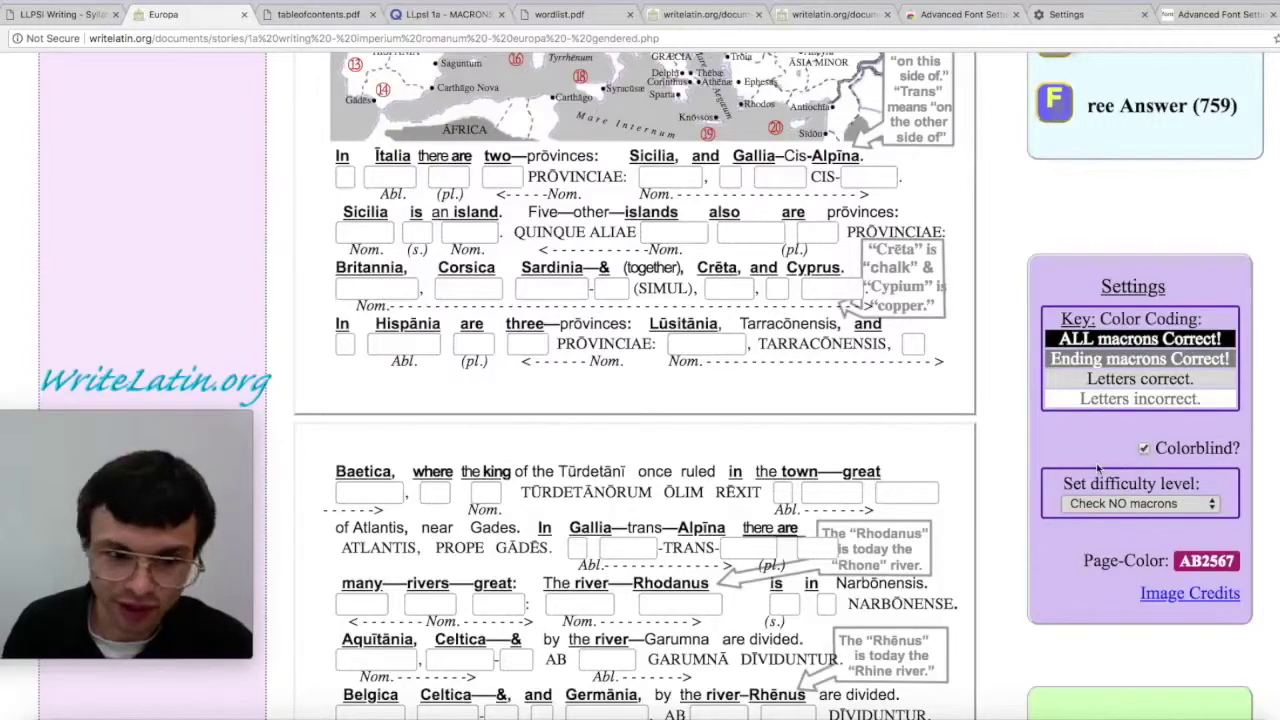
pyautogui.scroll(5, 822, 463)
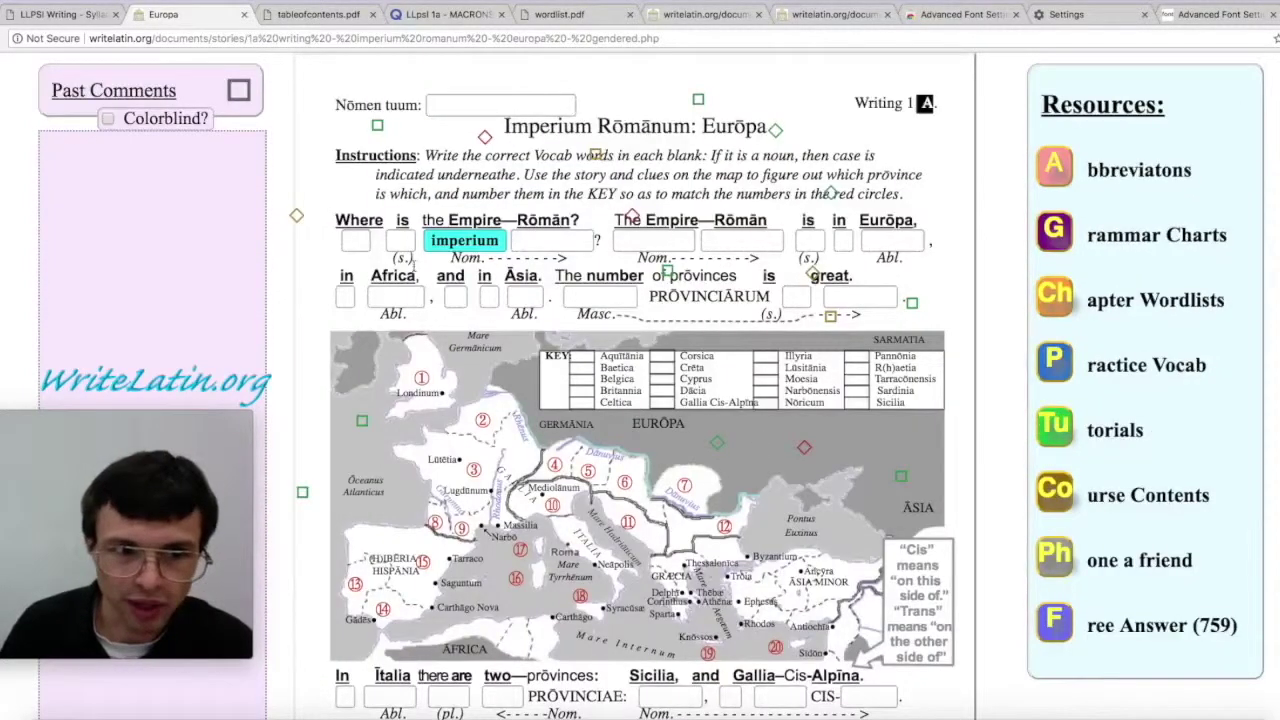
pyautogui.click(107, 120)
pyautogui.click(107, 120)
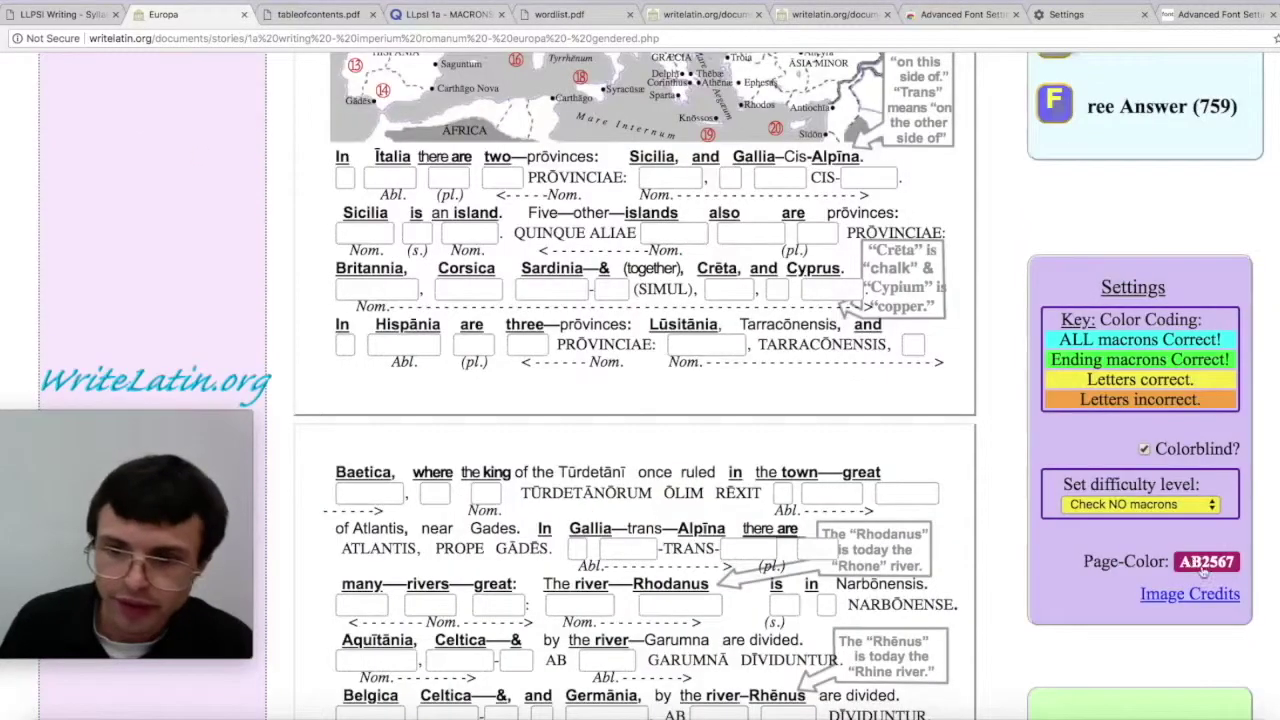
# Step: Try blue and olive page colors and set the worksheet's page color to pale yellow EDE0A1
pyautogui.scroll(-5, 700, 400)
pyautogui.click(1206, 561)
pyautogui.click(1130, 612)
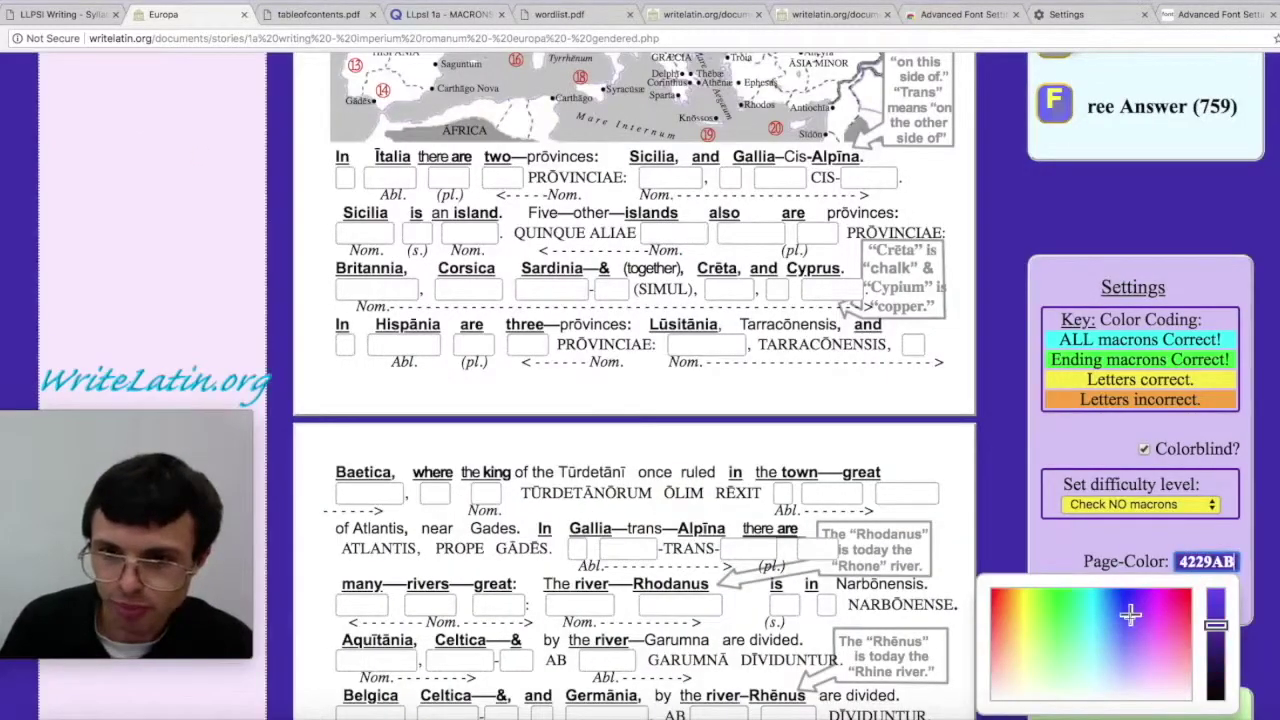
pyautogui.moveTo(1130, 612)
pyautogui.mouseDown()
pyautogui.moveTo(1022, 612)
pyautogui.moveTo(1017, 663)
pyautogui.mouseUp()
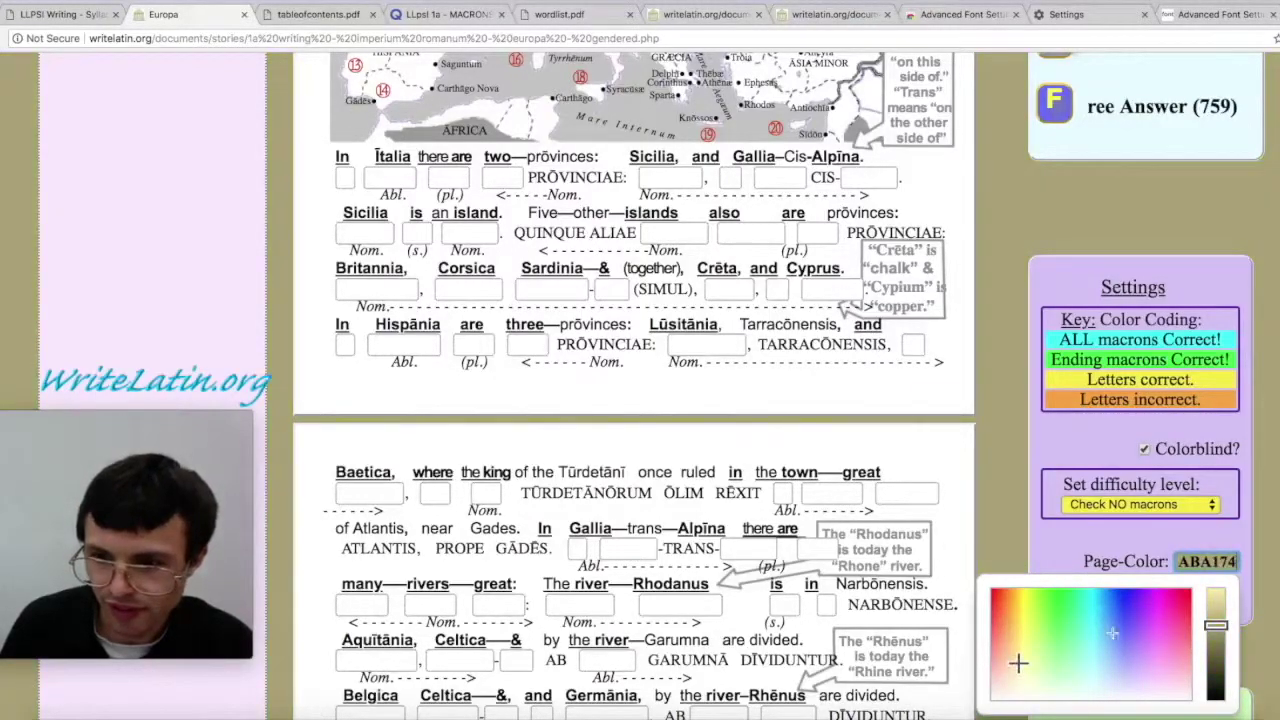
pyautogui.click(1216, 598)
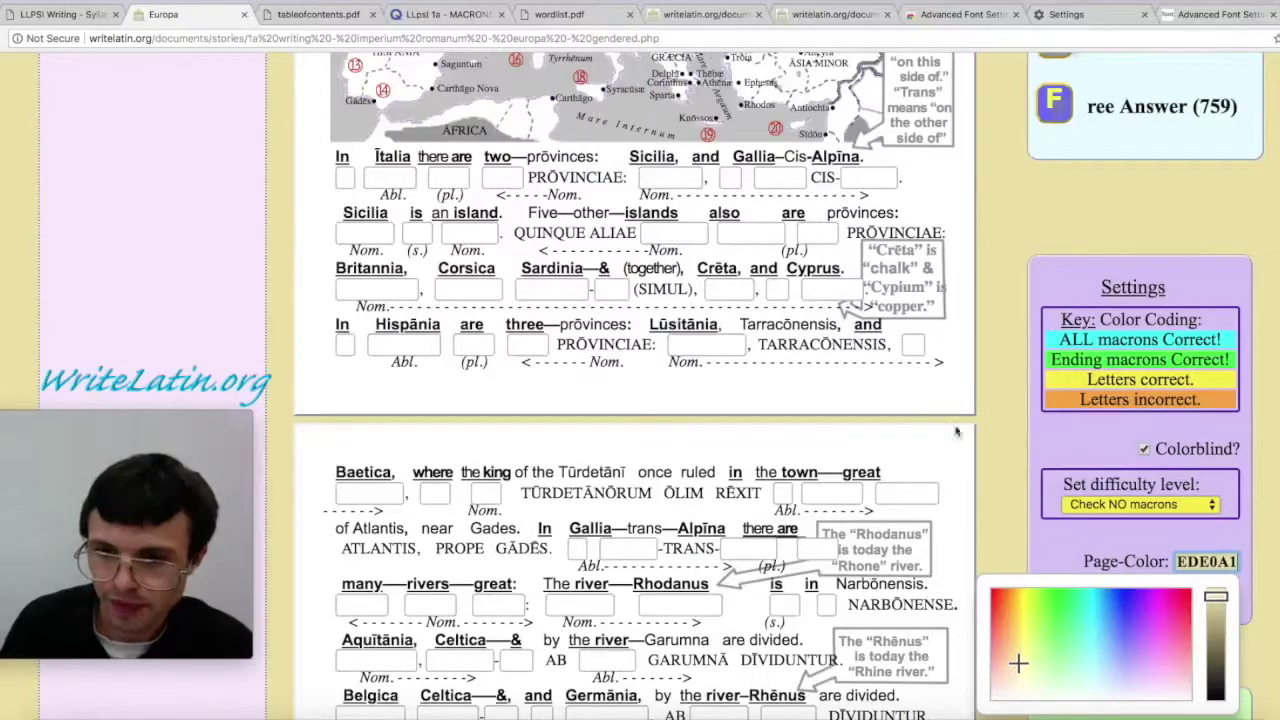
# Step: Expand the Past Comments filter options beside the start of the worksheet
pyautogui.scroll(5, 980, 430)
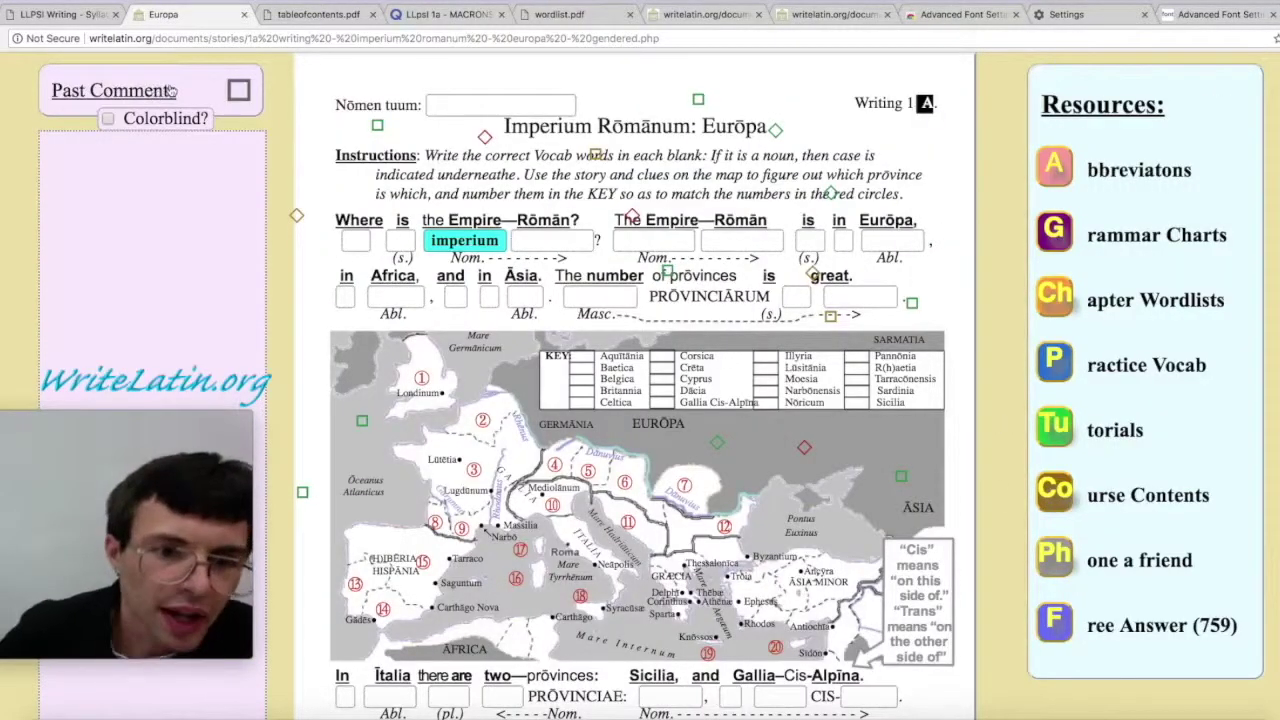
pyautogui.click(172, 91)
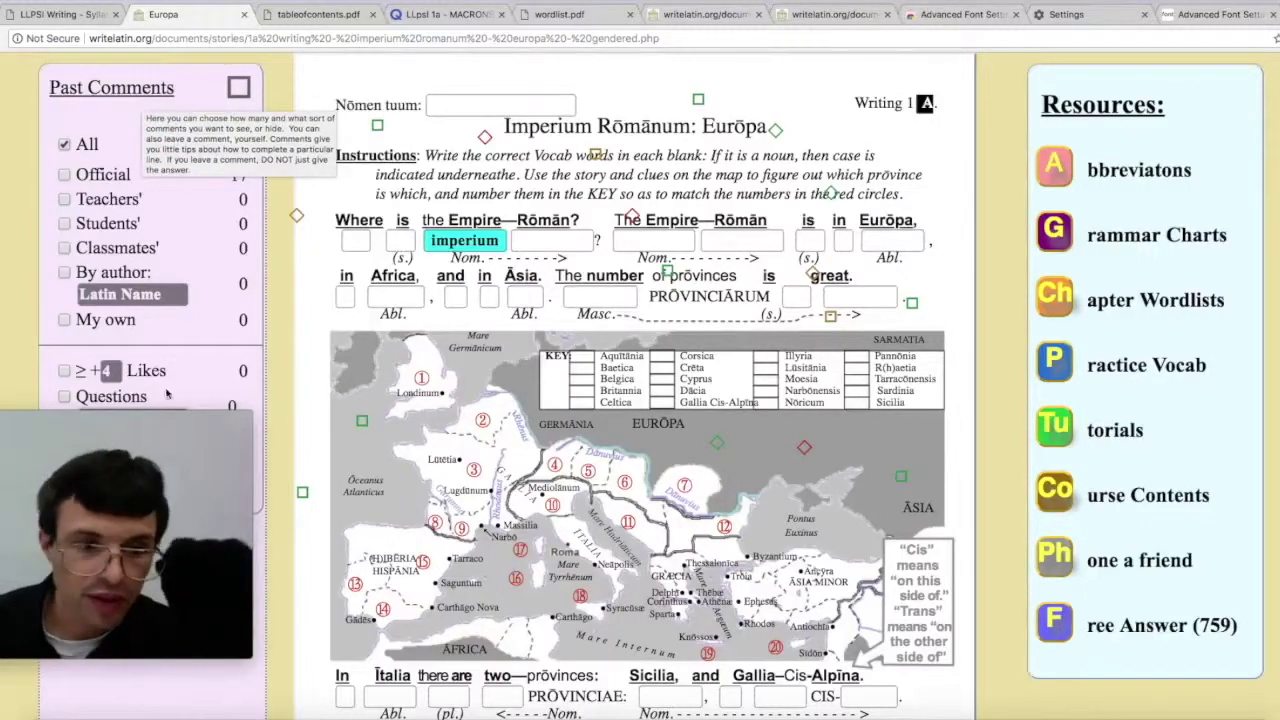
# Step: Limit the past comments to those with at least 1 like and dismiss the status message
pyautogui.moveTo(190, 418); pyautogui.dragTo(191, 530)
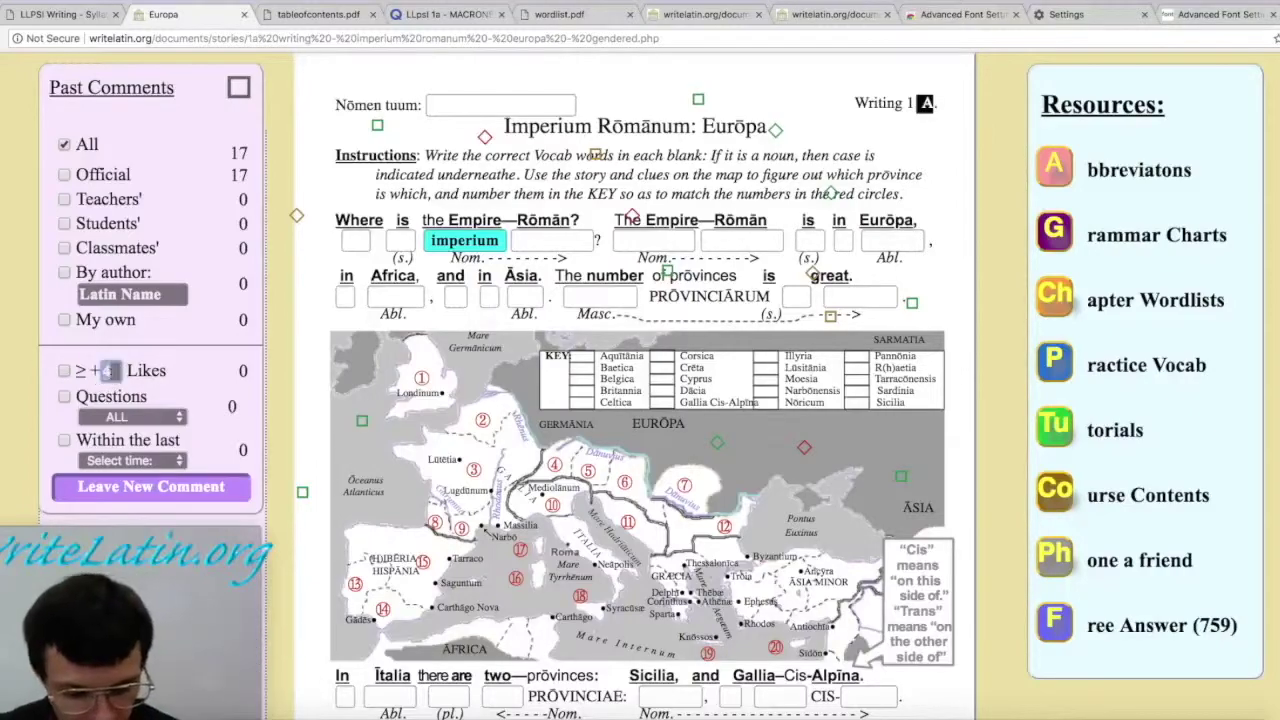
pyautogui.click(64, 372)
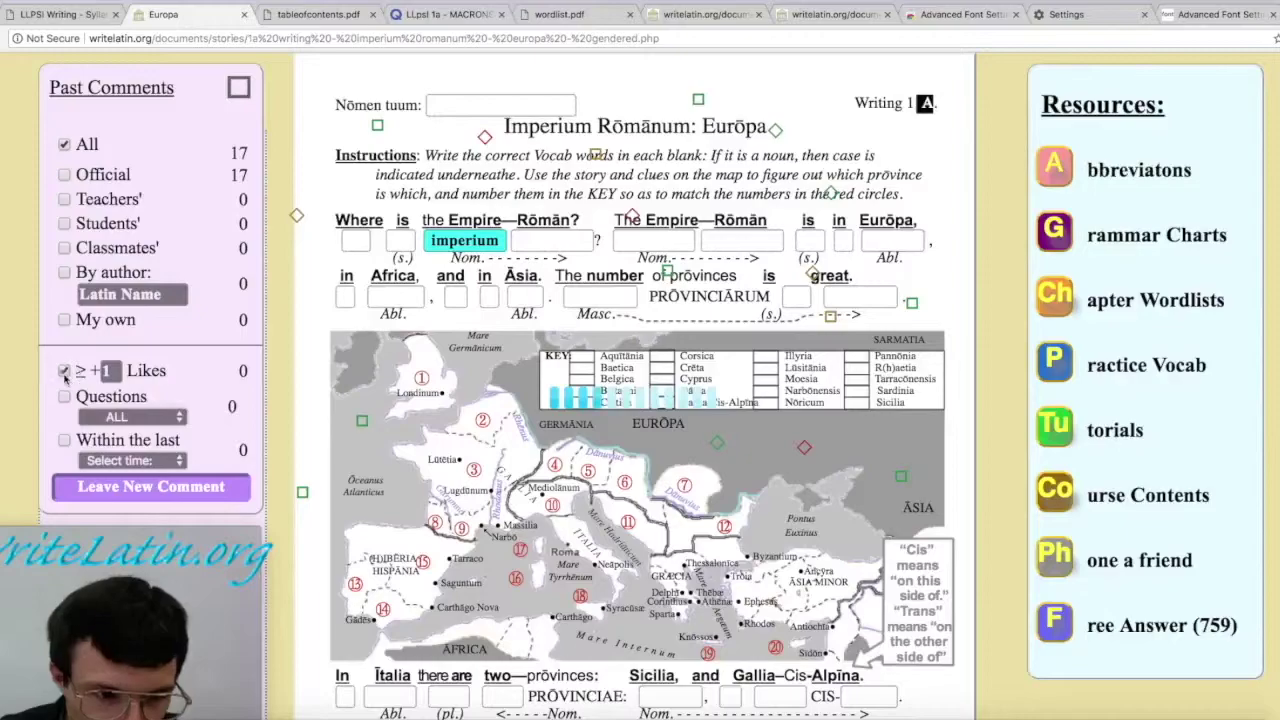
pyautogui.click(495, 452)
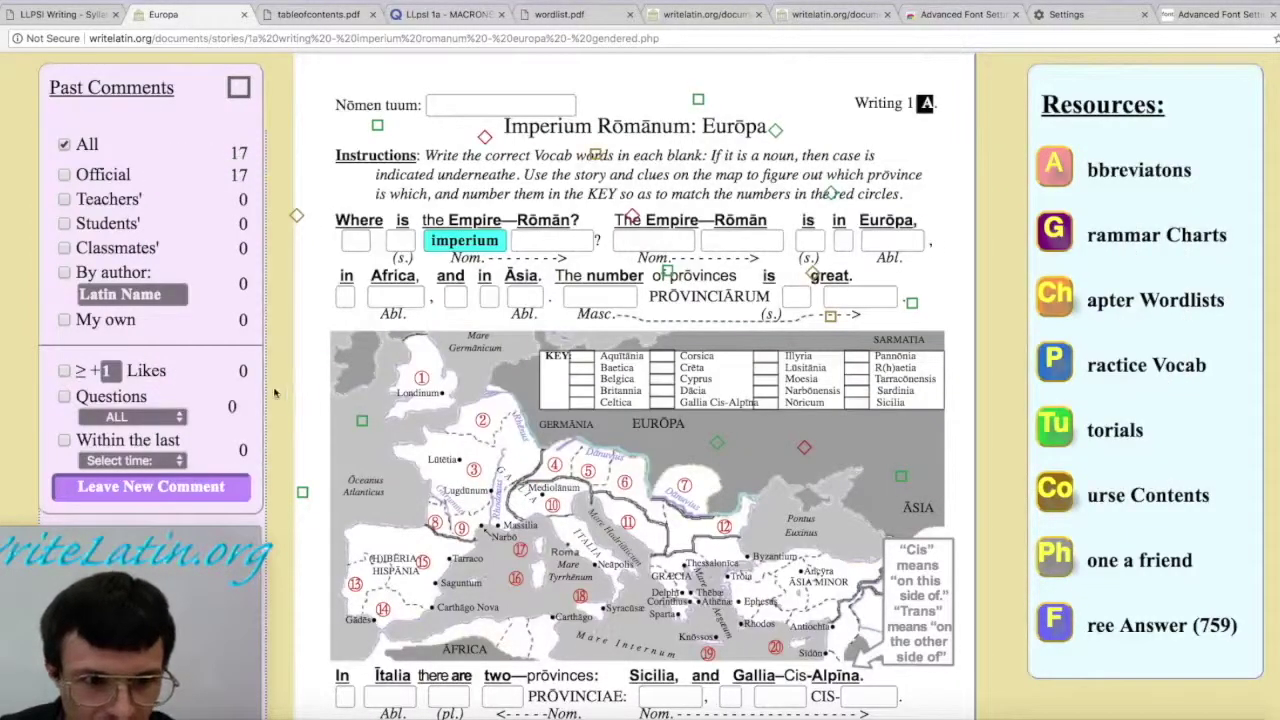
pyautogui.click(240, 370)
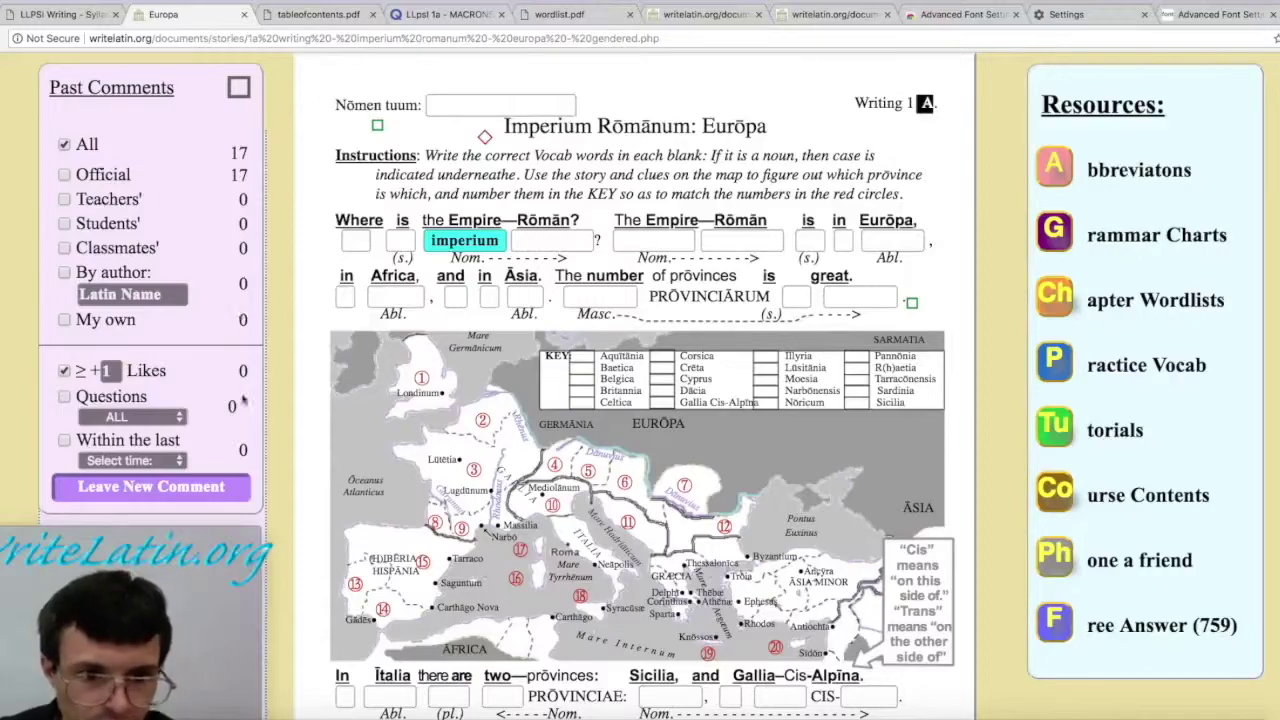
pyautogui.click(240, 372)
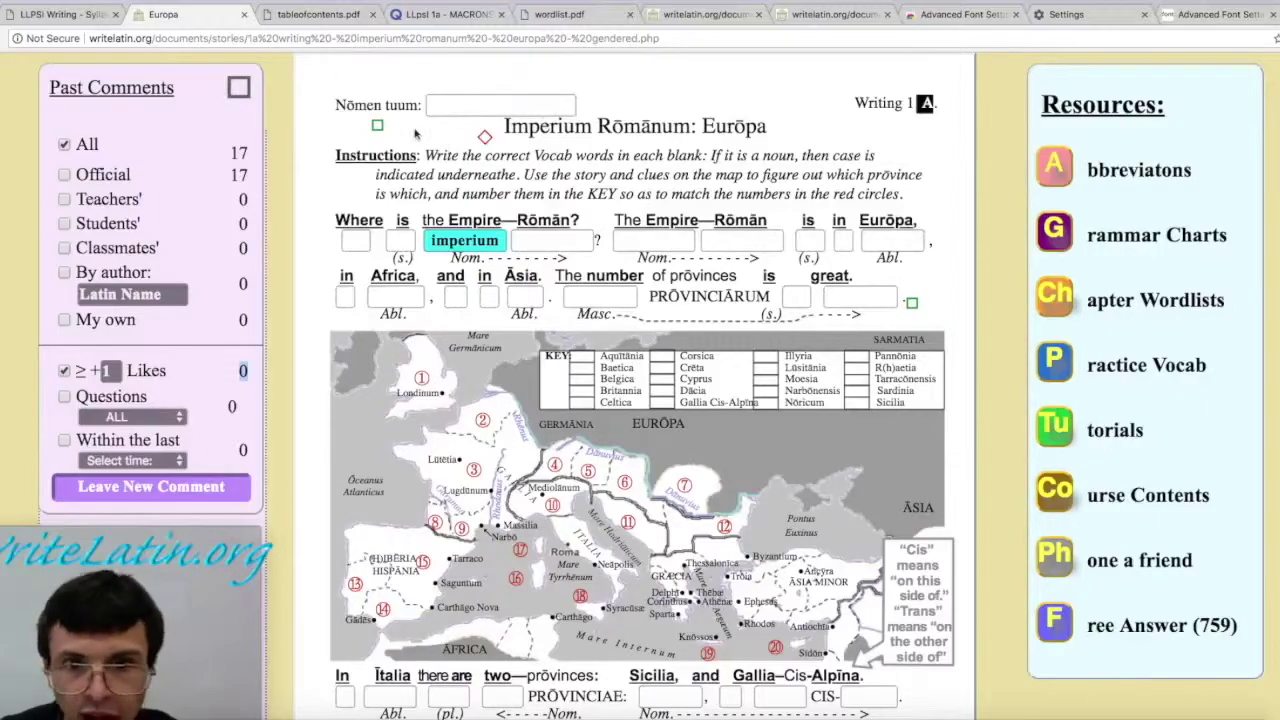
# Step: Open the comment attached to the red diamond beside the worksheet title and collapse the comment filters to read it
pyautogui.click(483, 137)
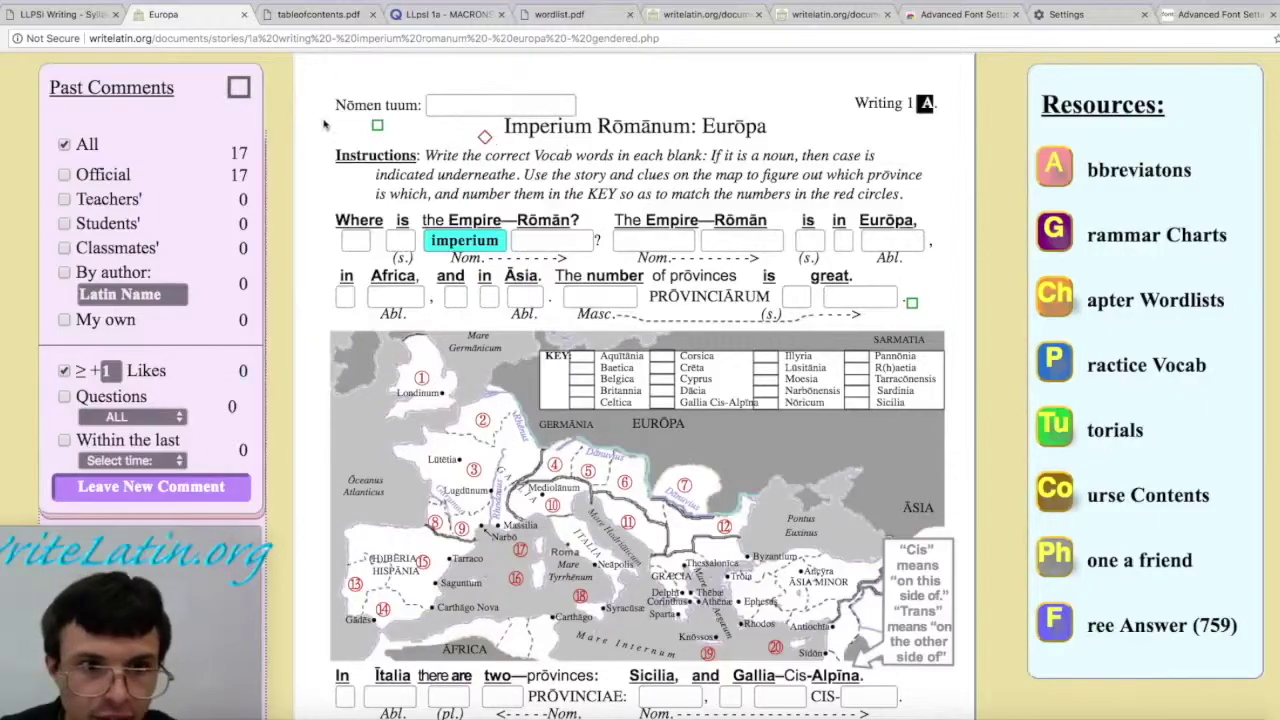
pyautogui.click(240, 90)
pyautogui.click(240, 90)
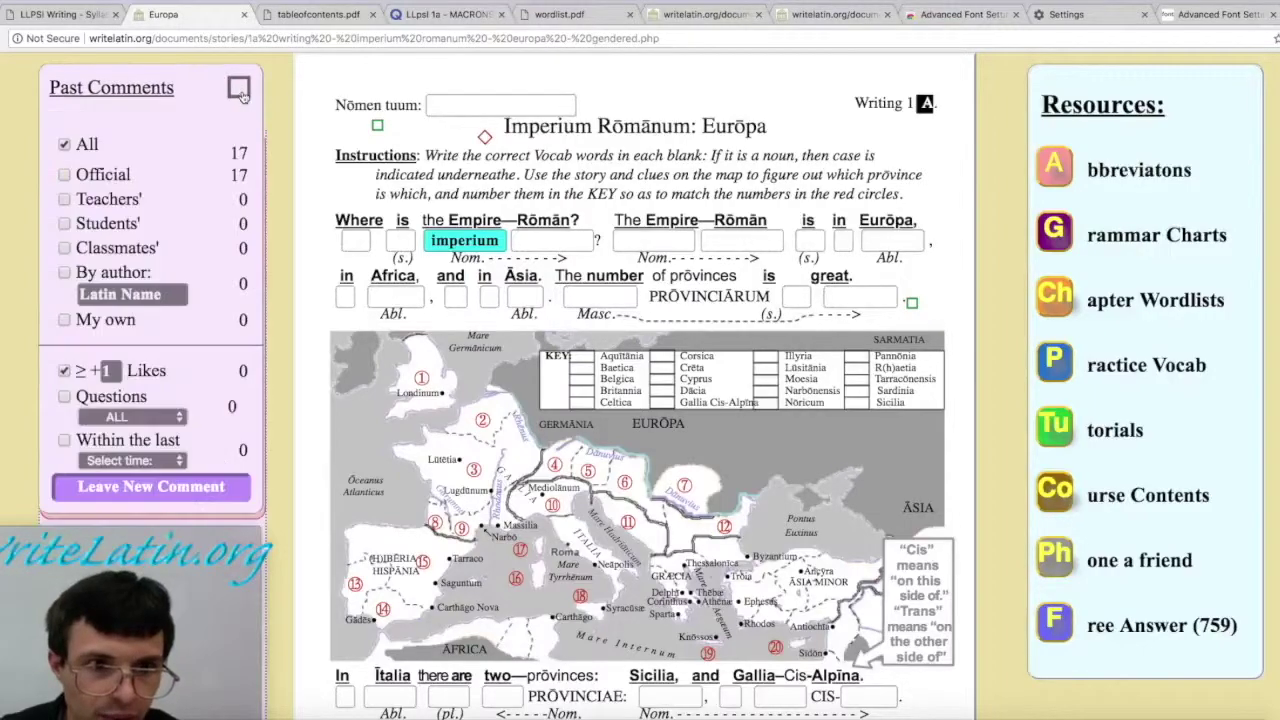
pyautogui.click(240, 90)
pyautogui.click(240, 90)
pyautogui.click(240, 90)
pyautogui.click(240, 90)
pyautogui.click(240, 90)
pyautogui.click(240, 90)
pyautogui.click(240, 90)
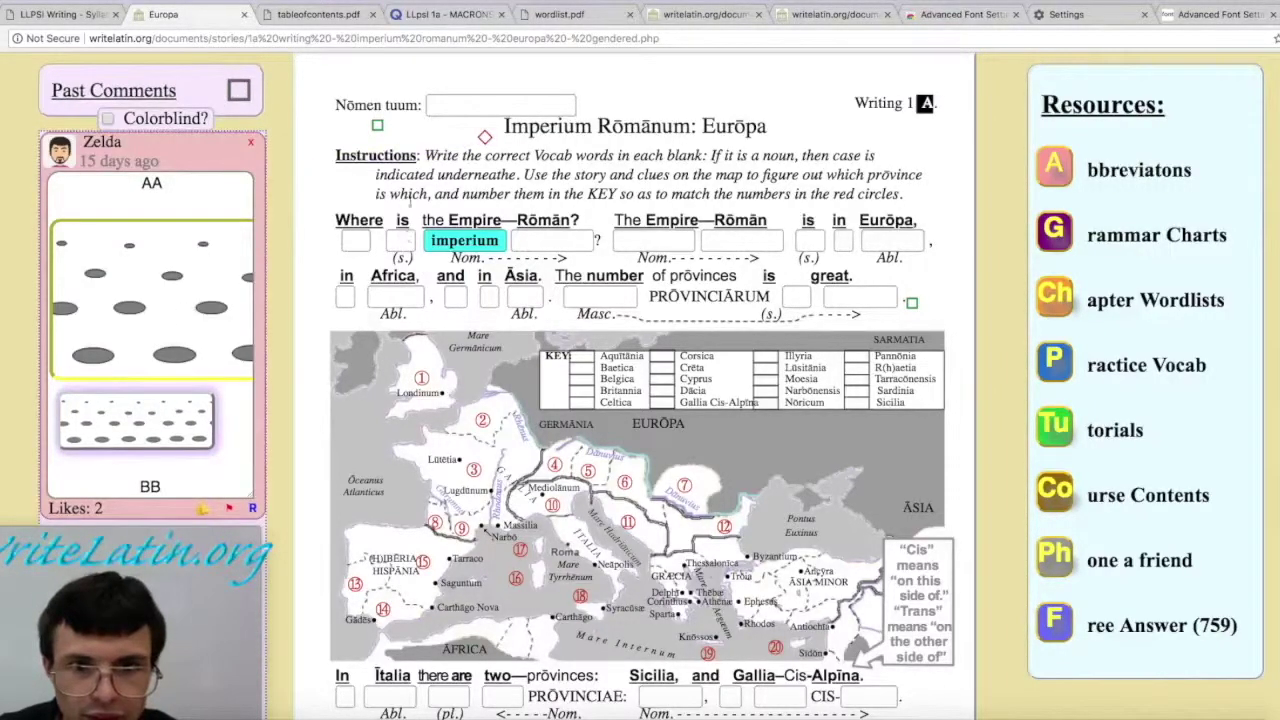
# Step: View the comment attached to the green square below the Nōmen tuum field and close the open comments
pyautogui.click(379, 122)
pyautogui.scroll(-2, 240, 295)
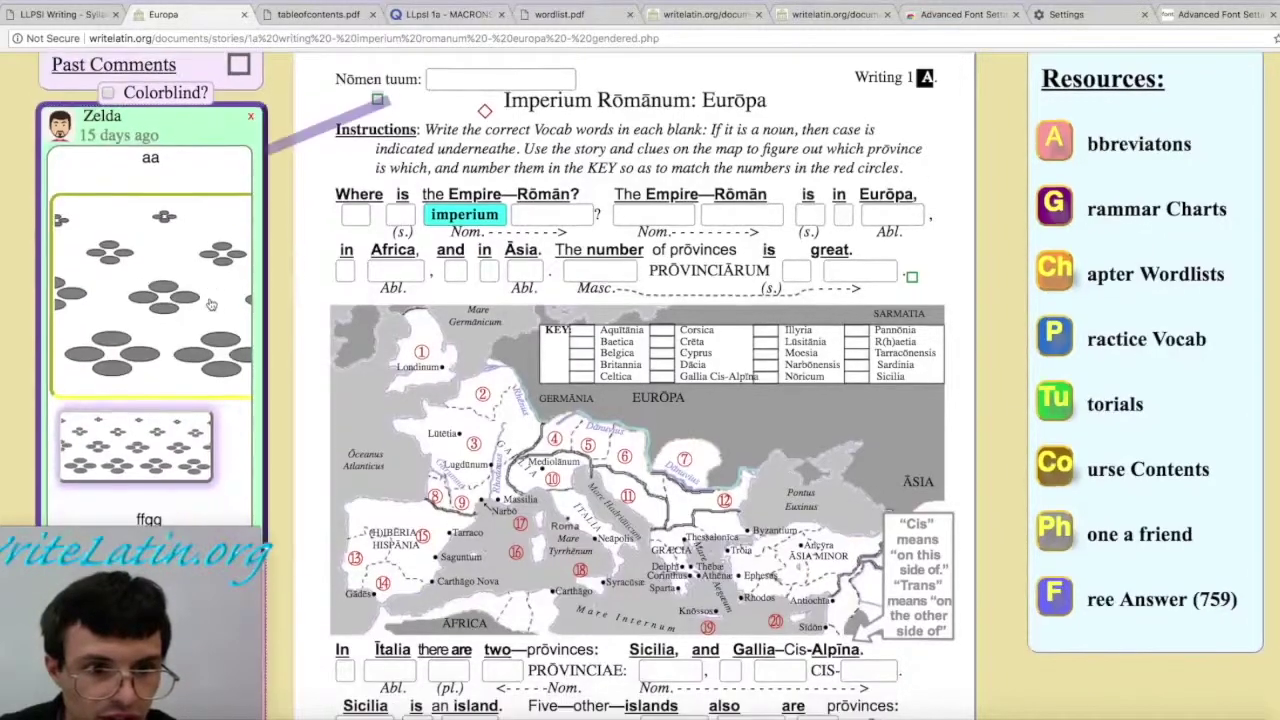
pyautogui.scroll(-3, 210, 305)
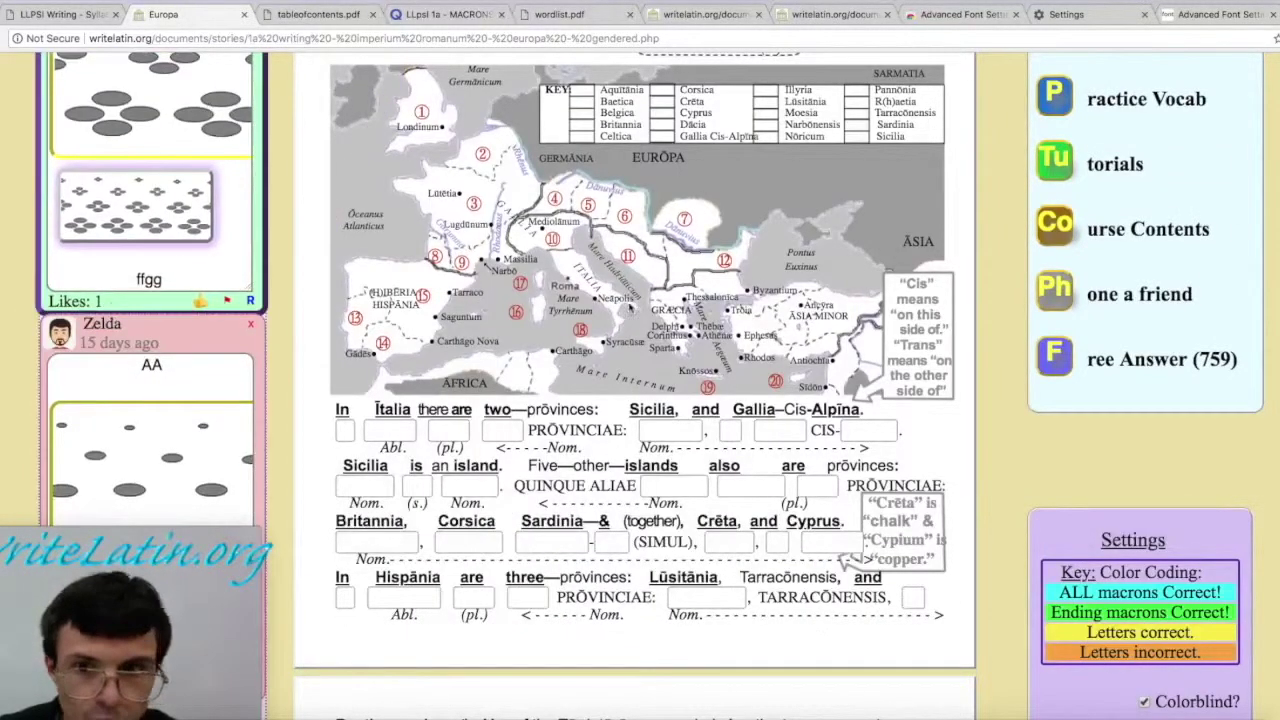
pyautogui.scroll(1, 790, 248)
pyautogui.scroll(3, 790, 248)
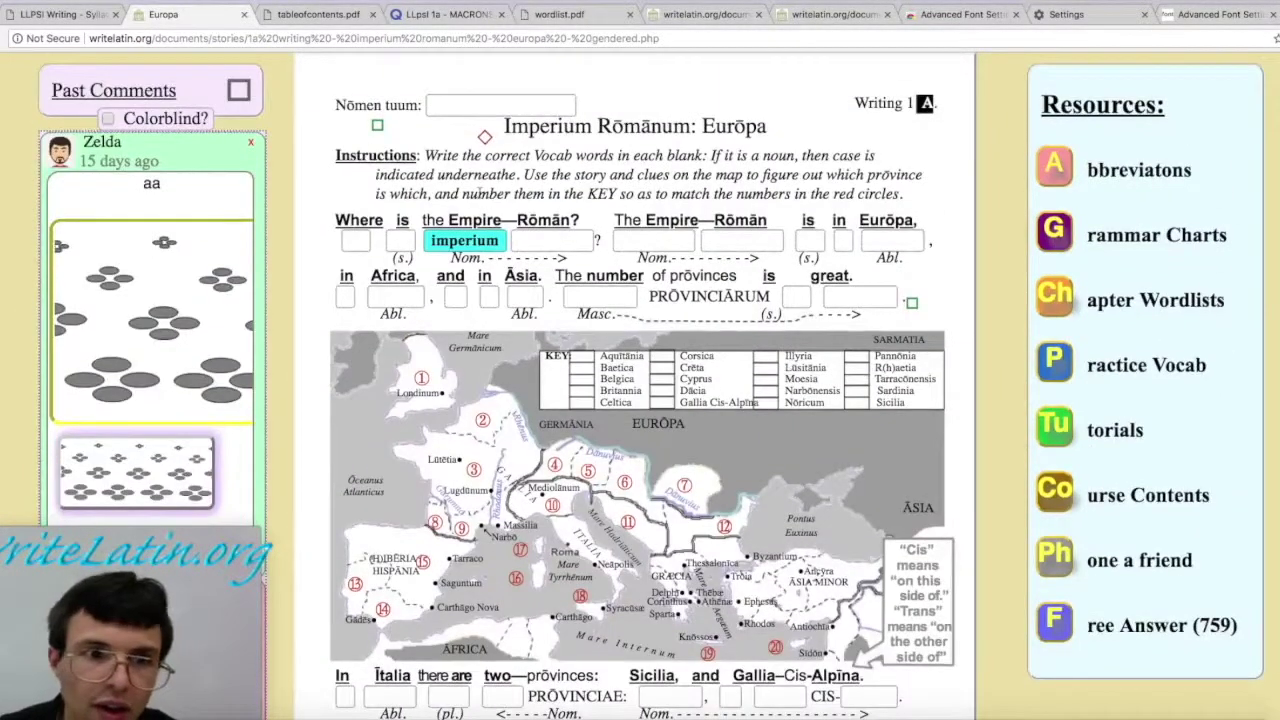
pyautogui.click(251, 148)
pyautogui.click(250, 146)
pyautogui.click(250, 146)
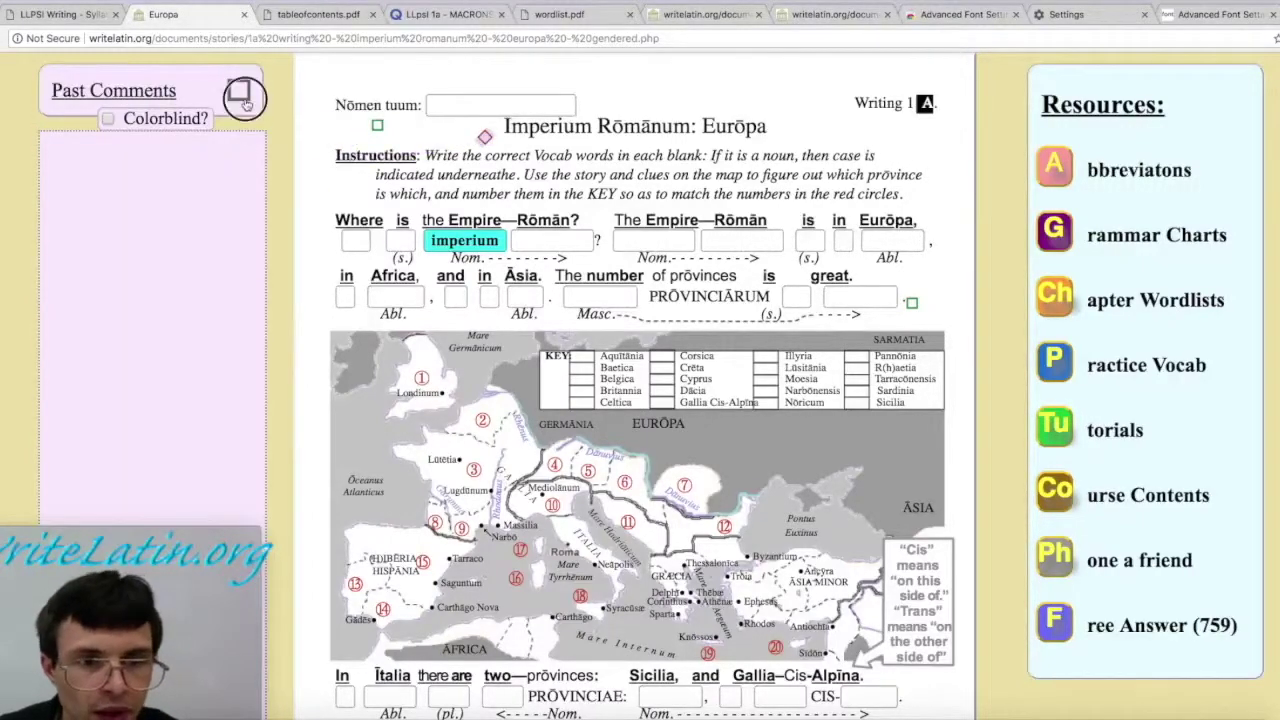
# Step: Expand the Past Comments filters again and review the author categories from Official to Classmates'
pyautogui.click(242, 97)
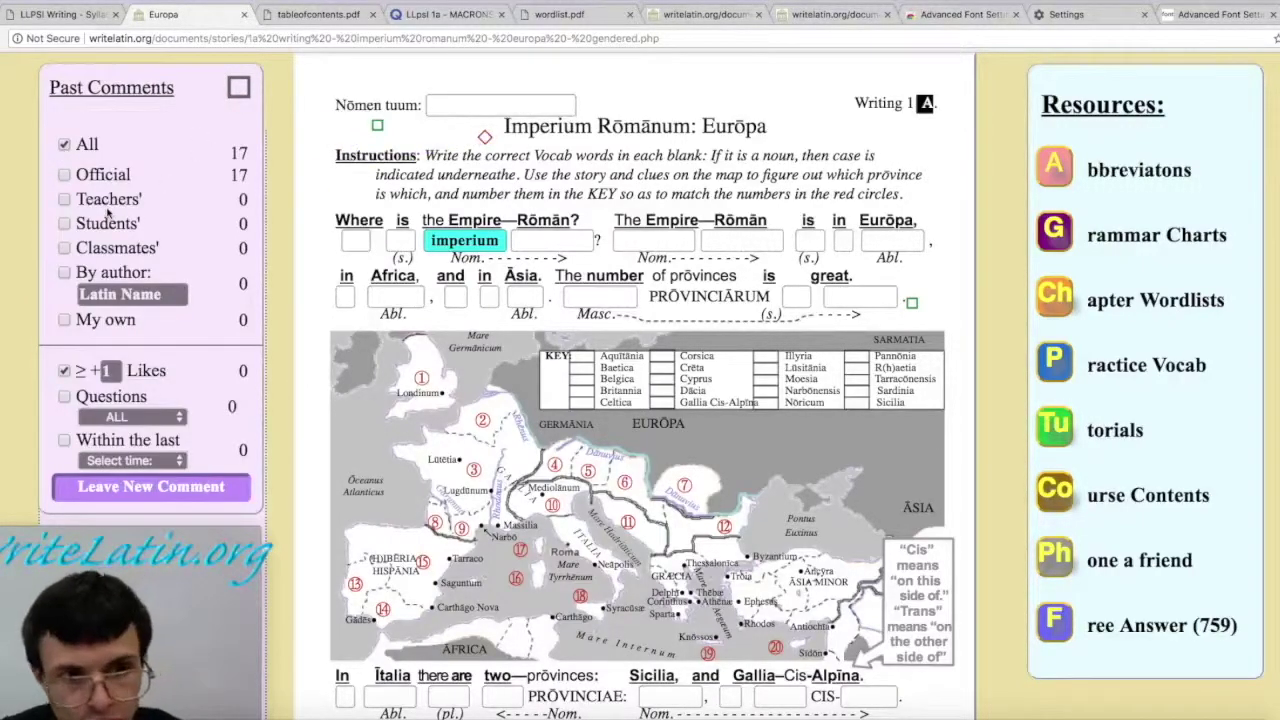
pyautogui.moveTo(85, 182)
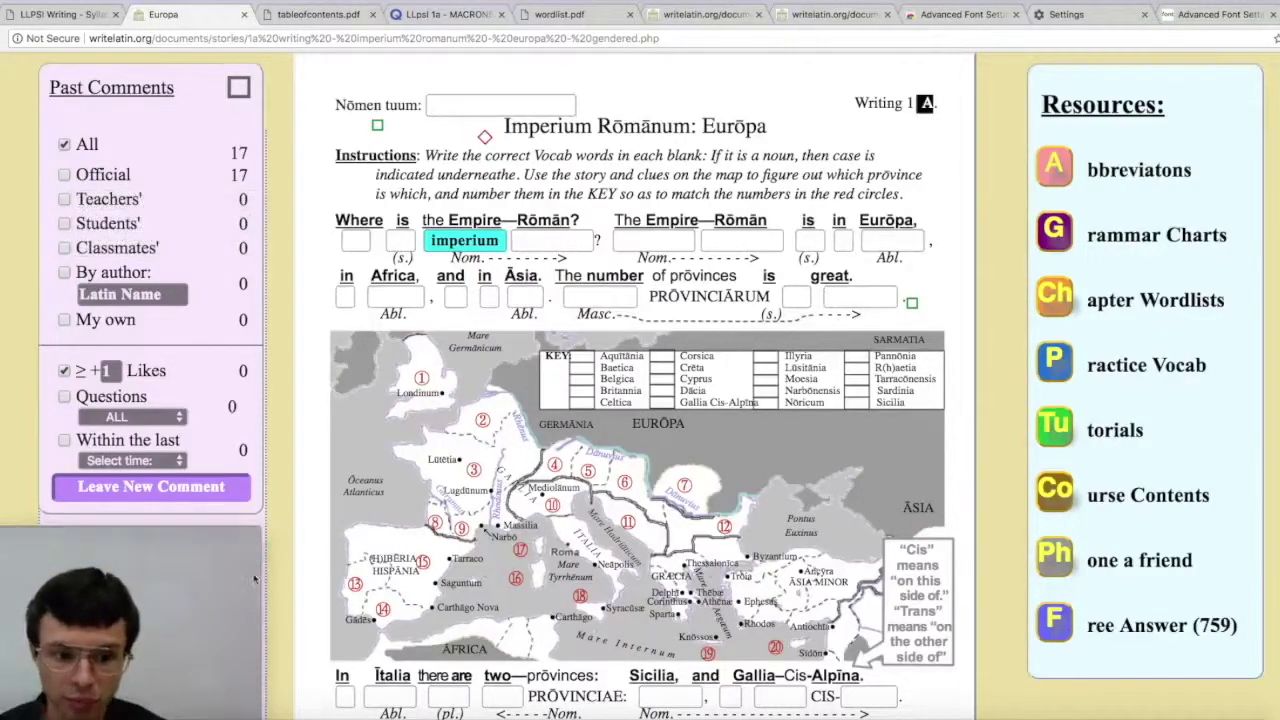
pyautogui.moveTo(170, 538); pyautogui.dragTo(169, 480)
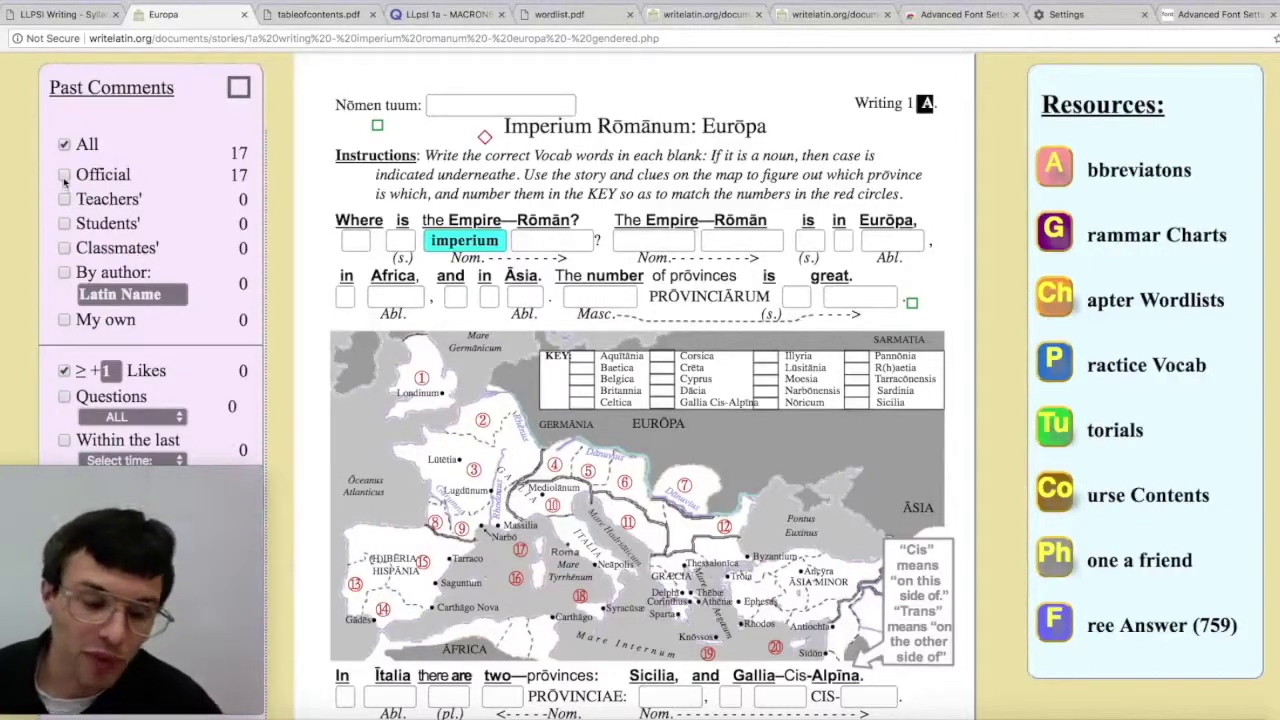
pyautogui.moveTo(99, 228)
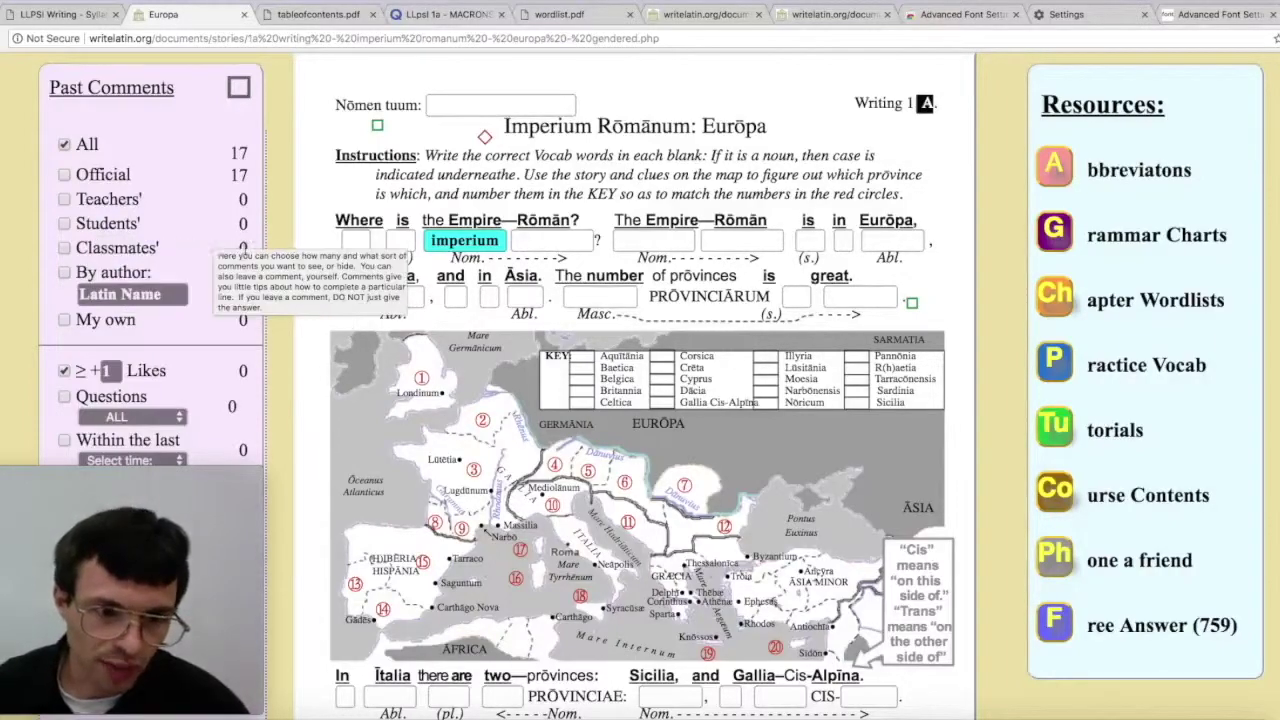
pyautogui.moveTo(74, 248); pyautogui.dragTo(166, 248)
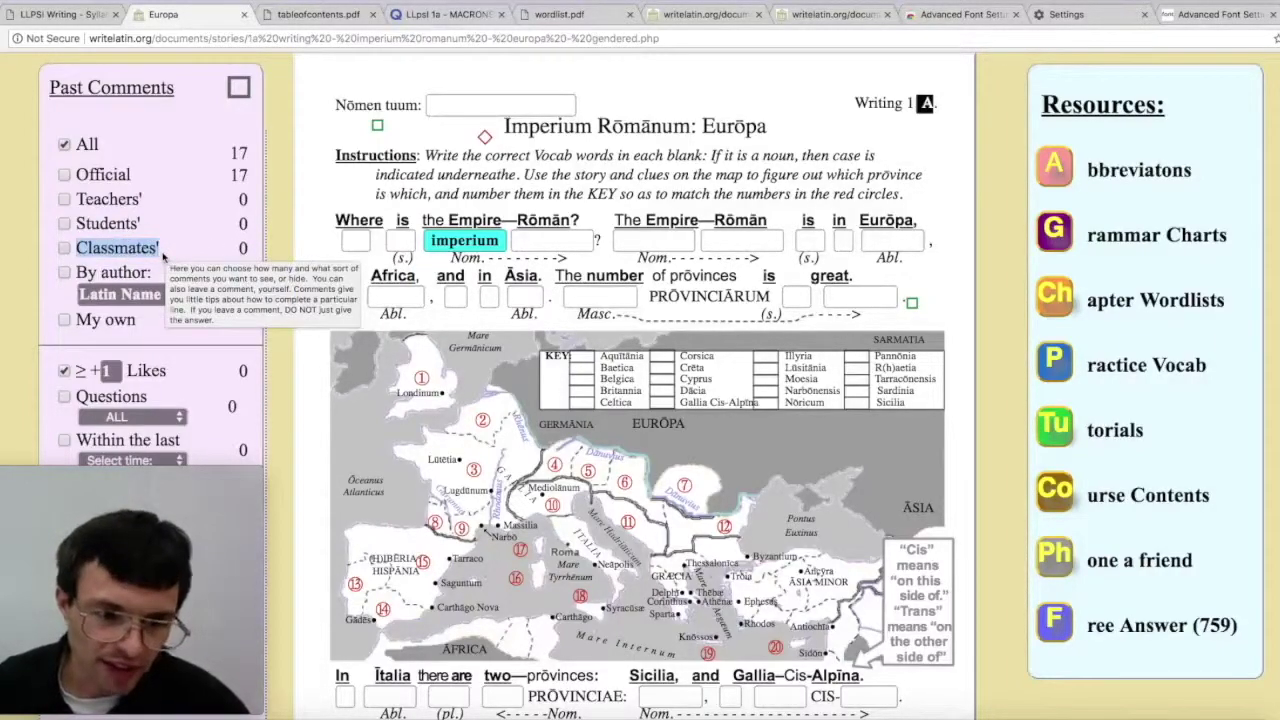
# Step: Switch the comment filter from All to By author, turn By author off again, and dismiss the status messages
pyautogui.click(115, 272)
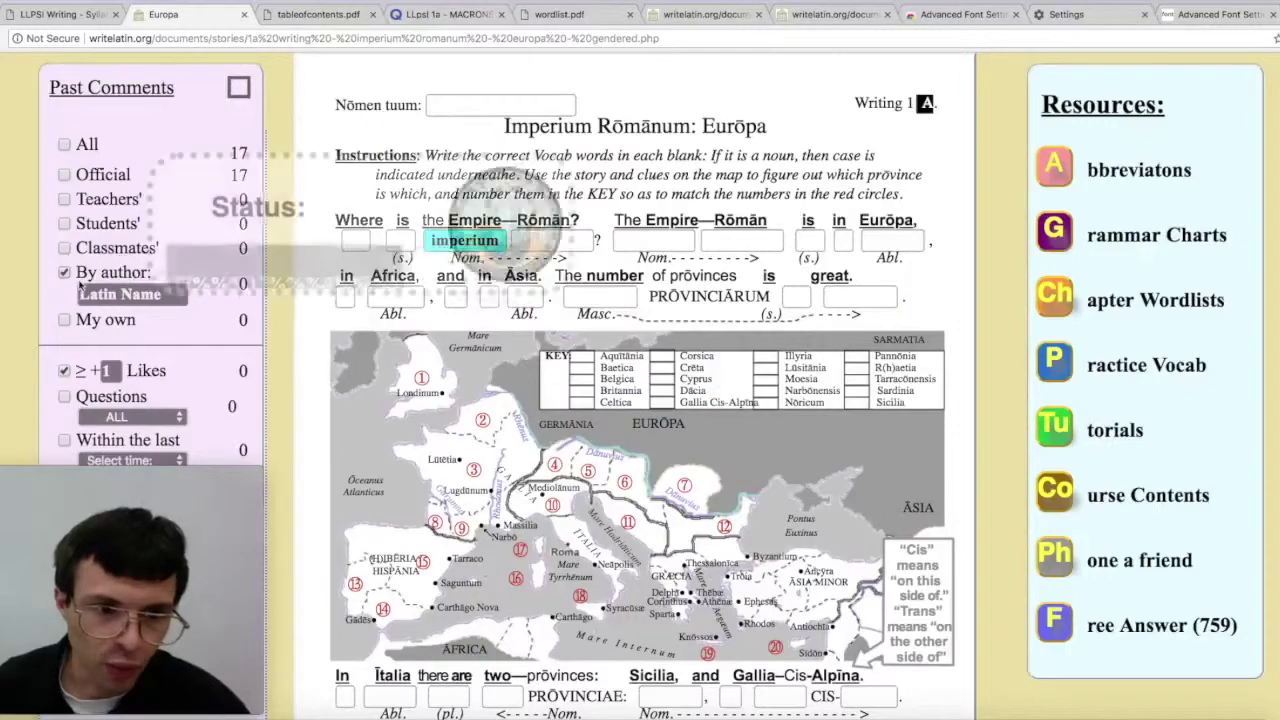
pyautogui.click(497, 450)
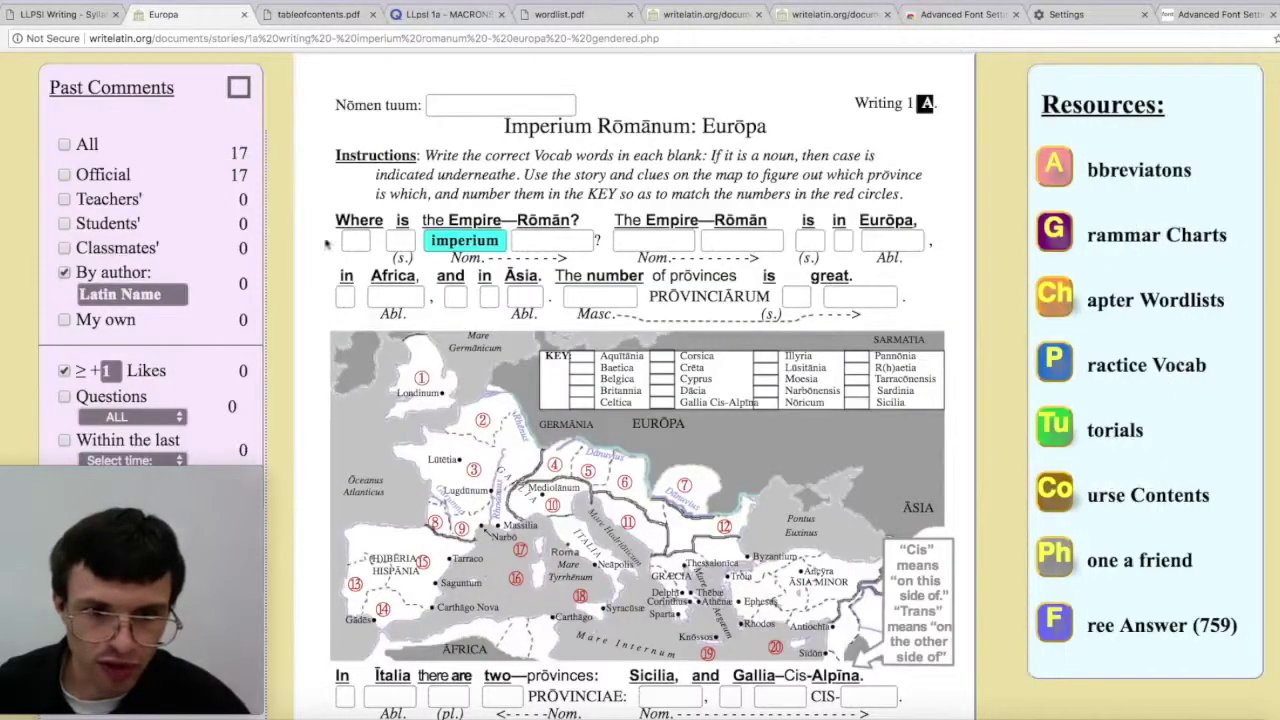
pyautogui.click(64, 272)
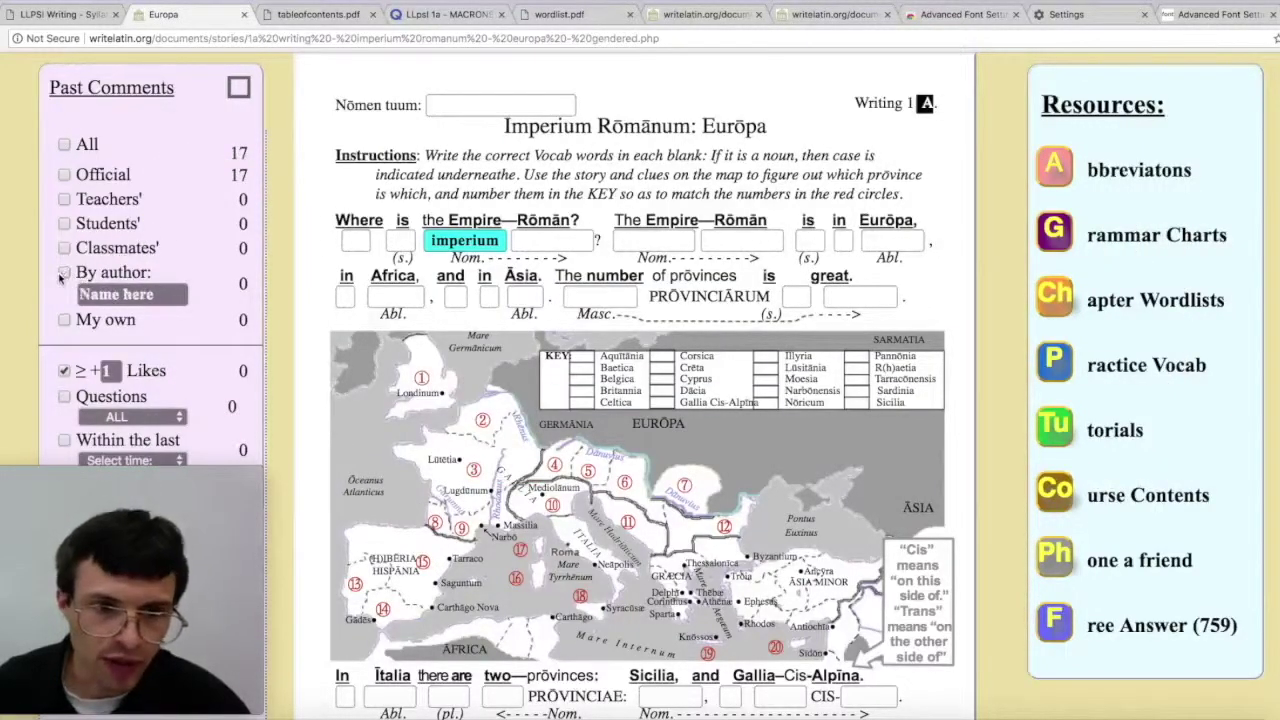
pyautogui.click(500, 452)
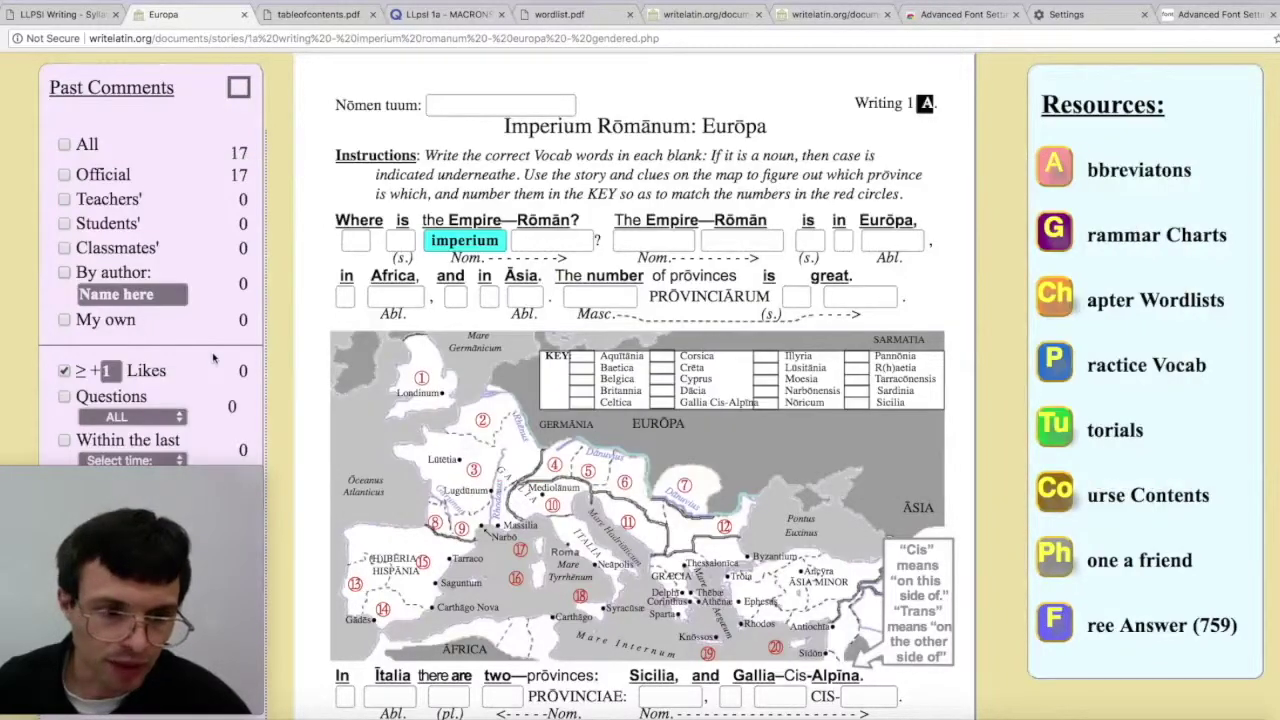
# Step: Review the Questions and Within the last filter choices, keep their current settings, and collapse the comment filters
pyautogui.scroll(-1, 213, 358)
pyautogui.click(180, 416)
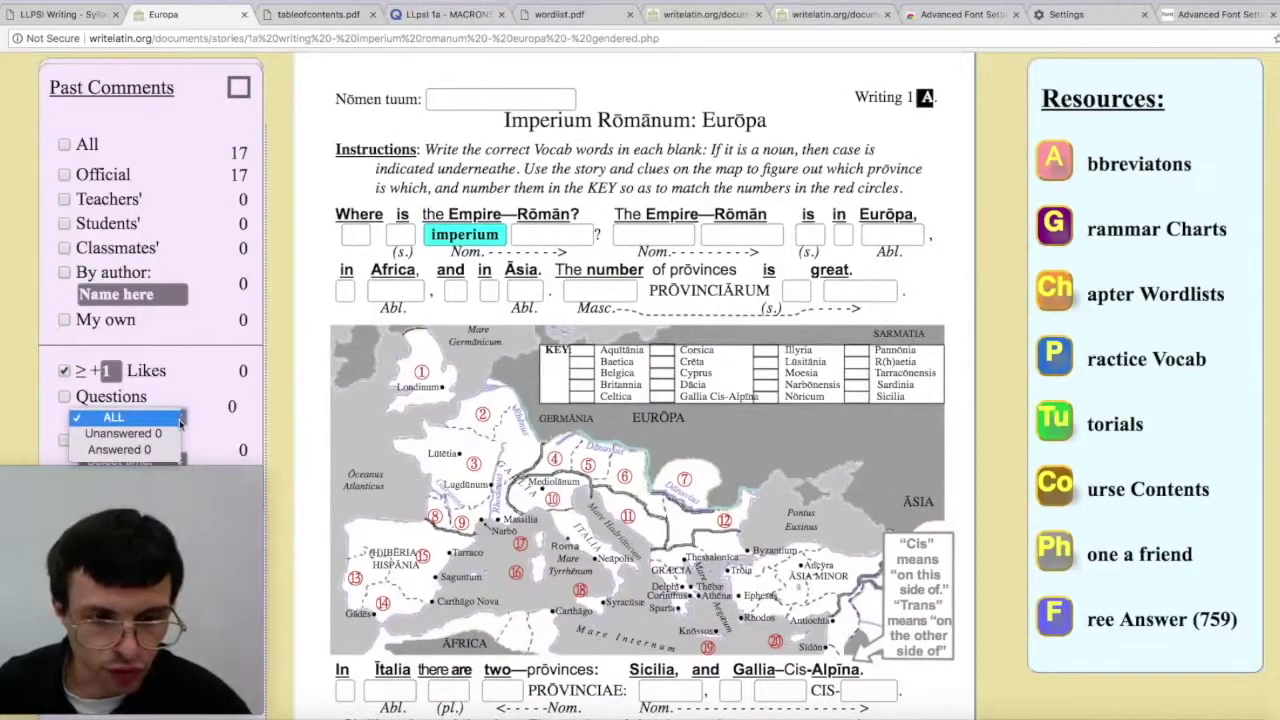
pyautogui.click(205, 425)
pyautogui.scroll(-2, 200, 430)
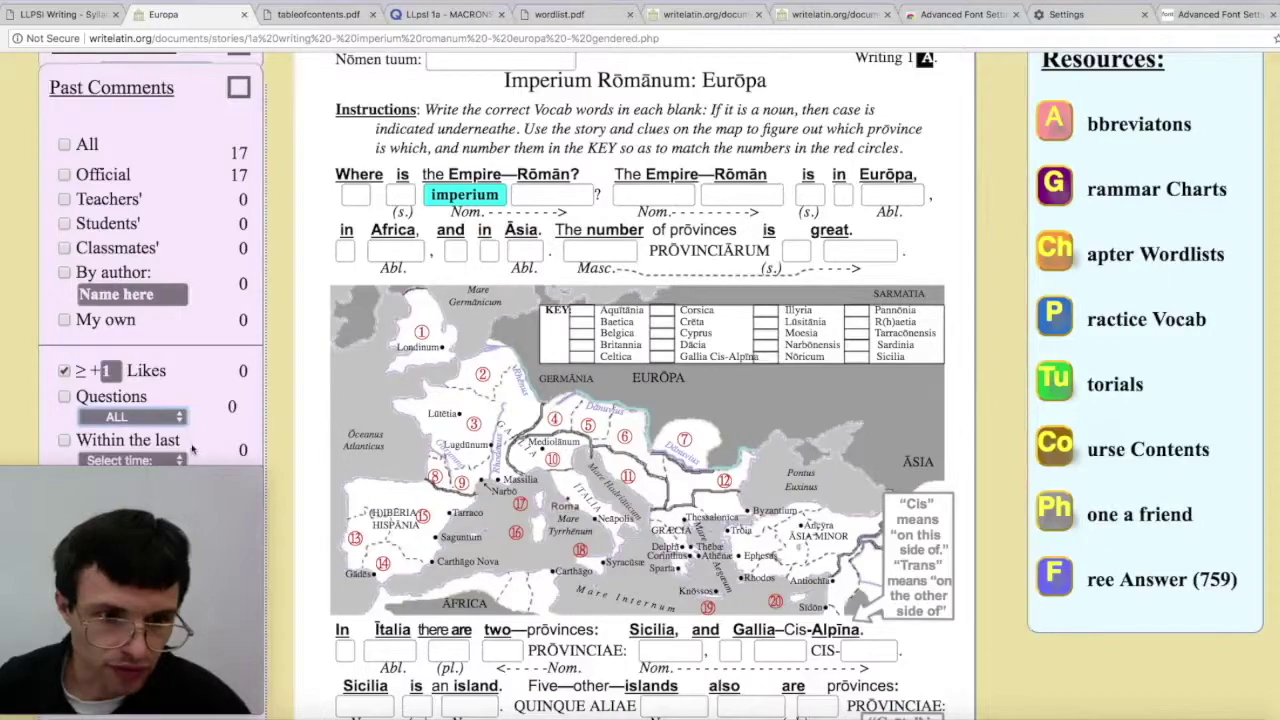
pyautogui.click(179, 460)
pyautogui.click(217, 446)
pyautogui.click(159, 92)
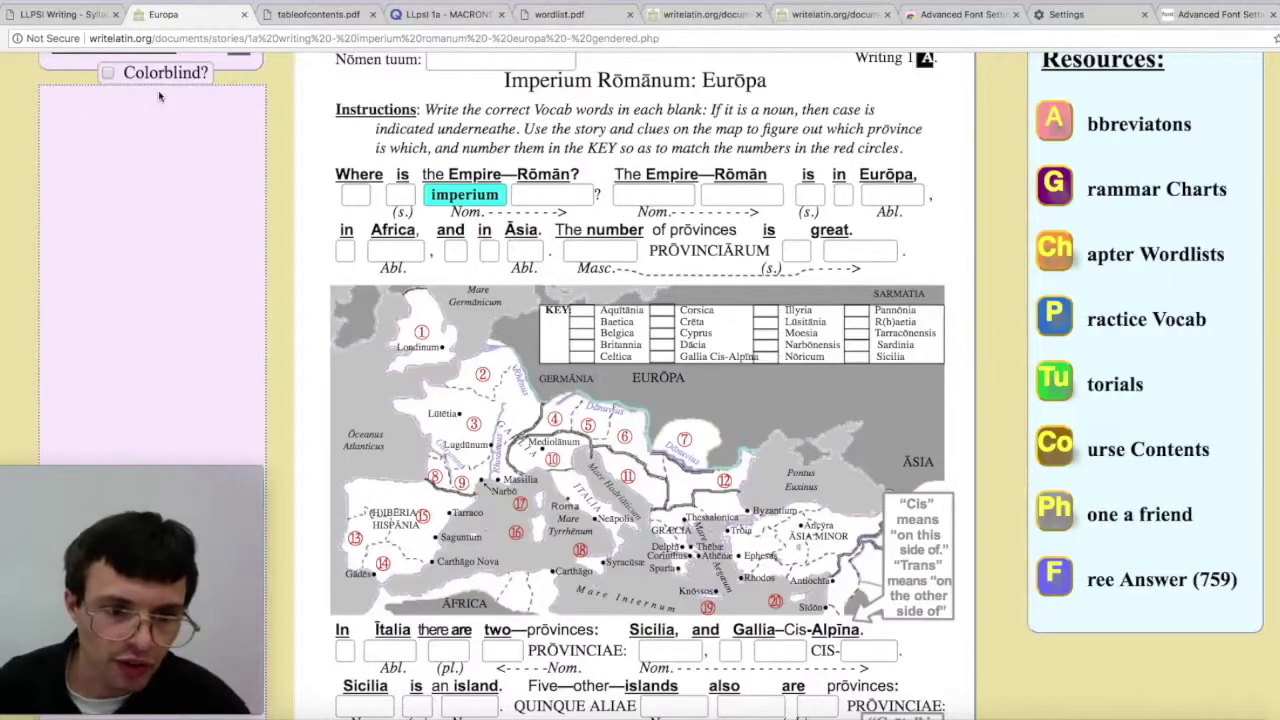
# Step: Enter cvxcvszc as a test answer in the Rōmān blank beside imperium in the first sentence
pyautogui.scroll(1, 198, 128)
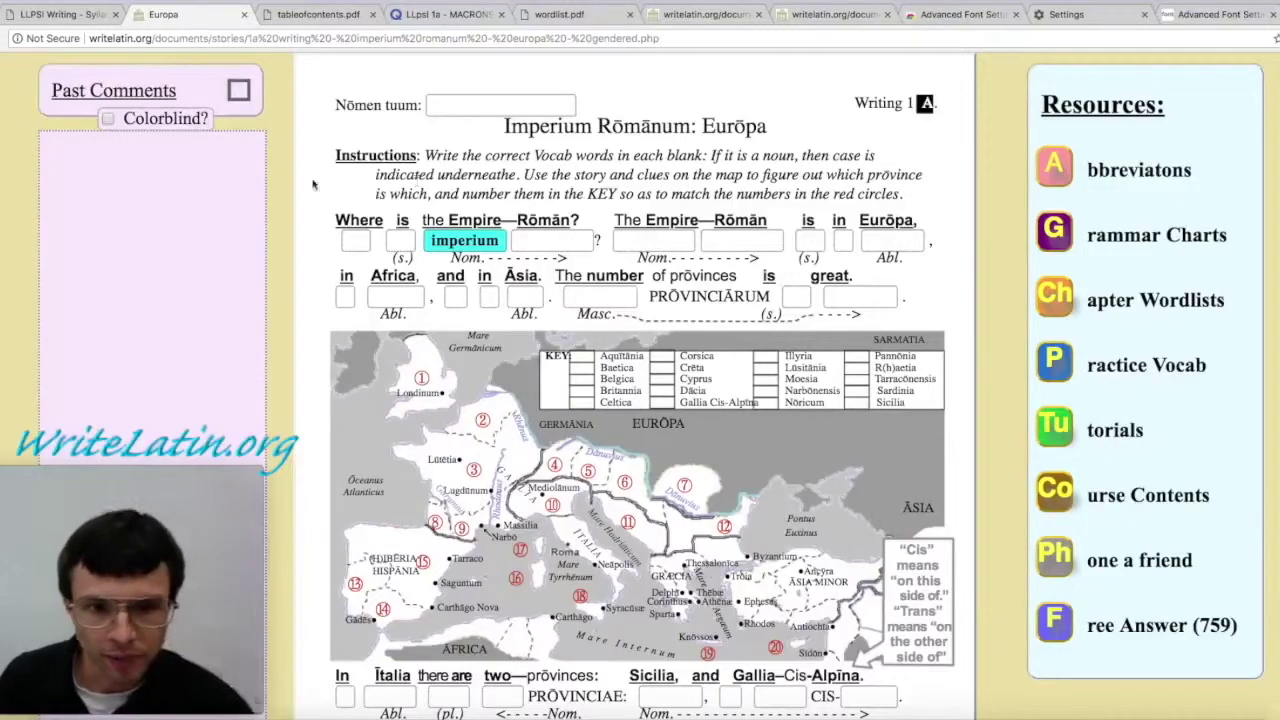
pyautogui.scroll(-7, 1031, 344)
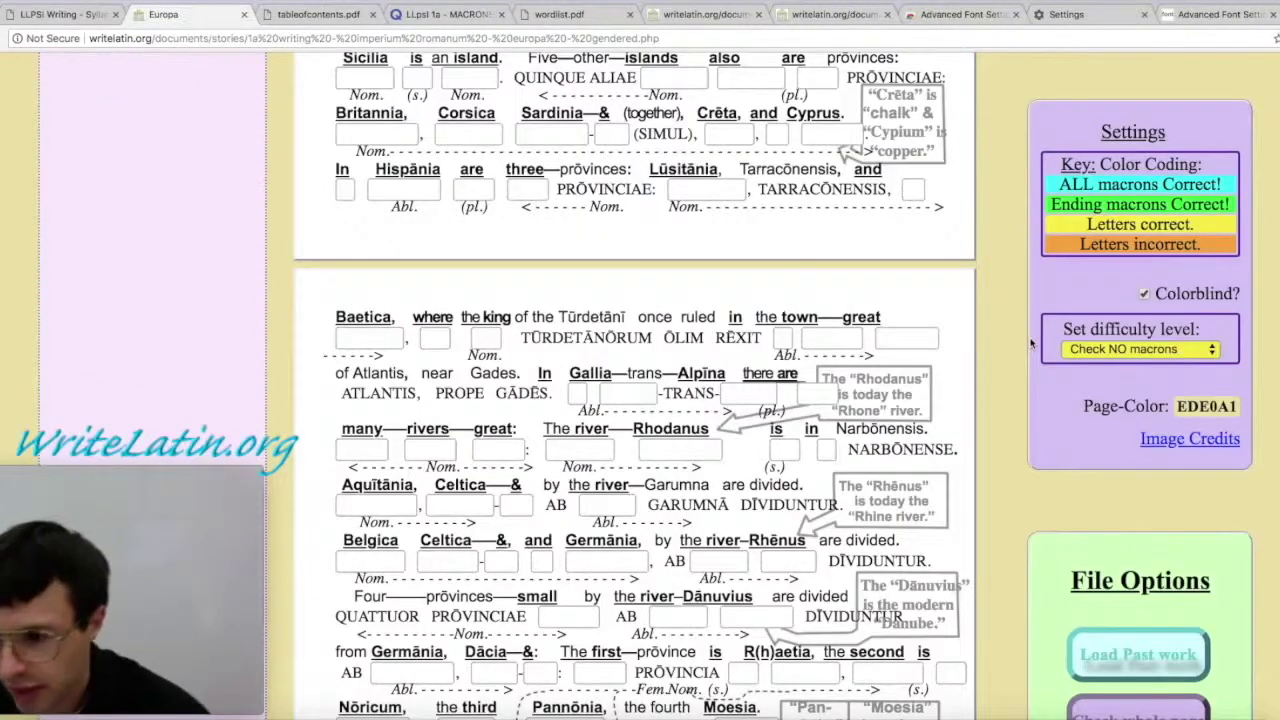
pyautogui.scroll(-2, 1031, 344)
pyautogui.scroll(1, 1033, 343)
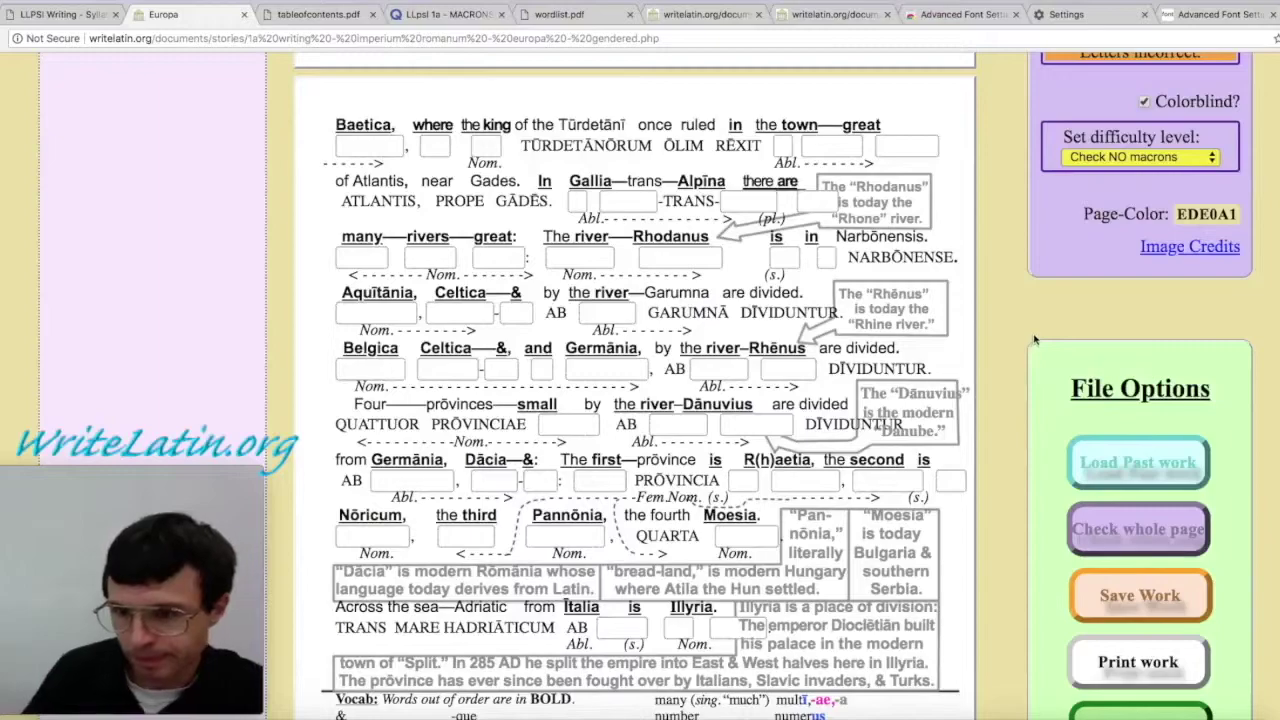
pyautogui.scroll(-2, 1035, 341)
pyautogui.scroll(12, 900, 330)
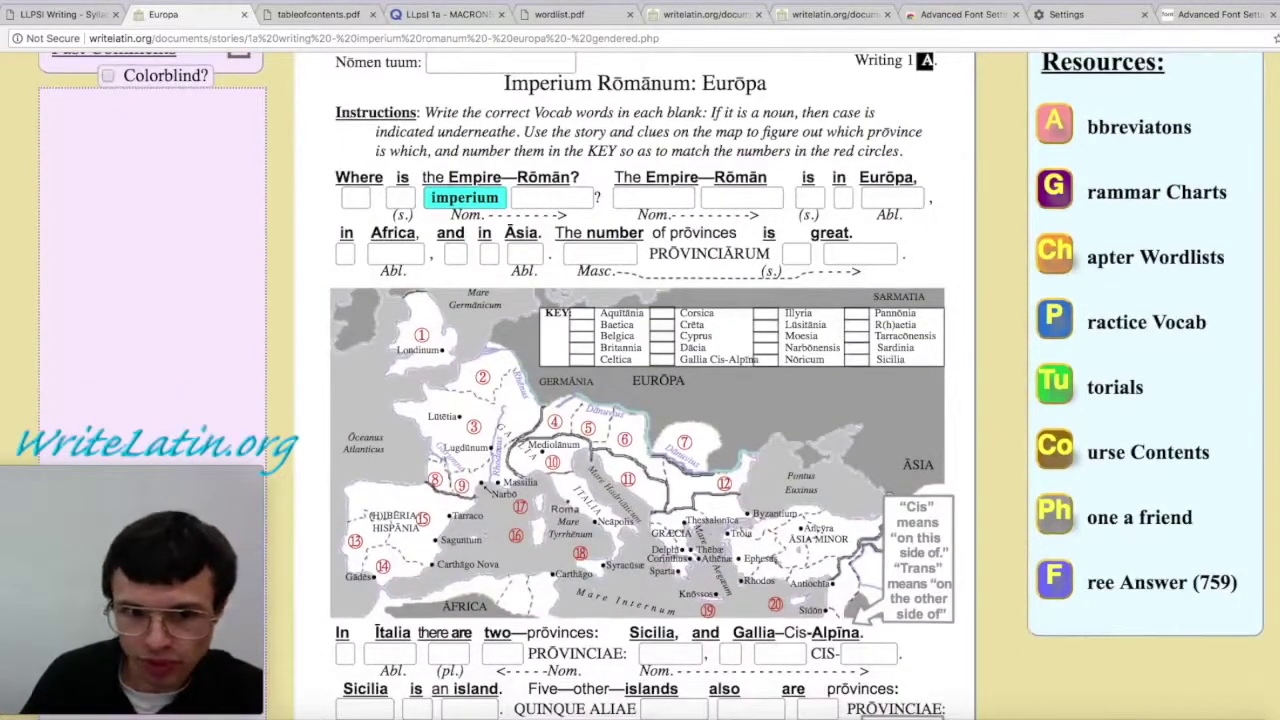
pyautogui.write('cvxcvsze')
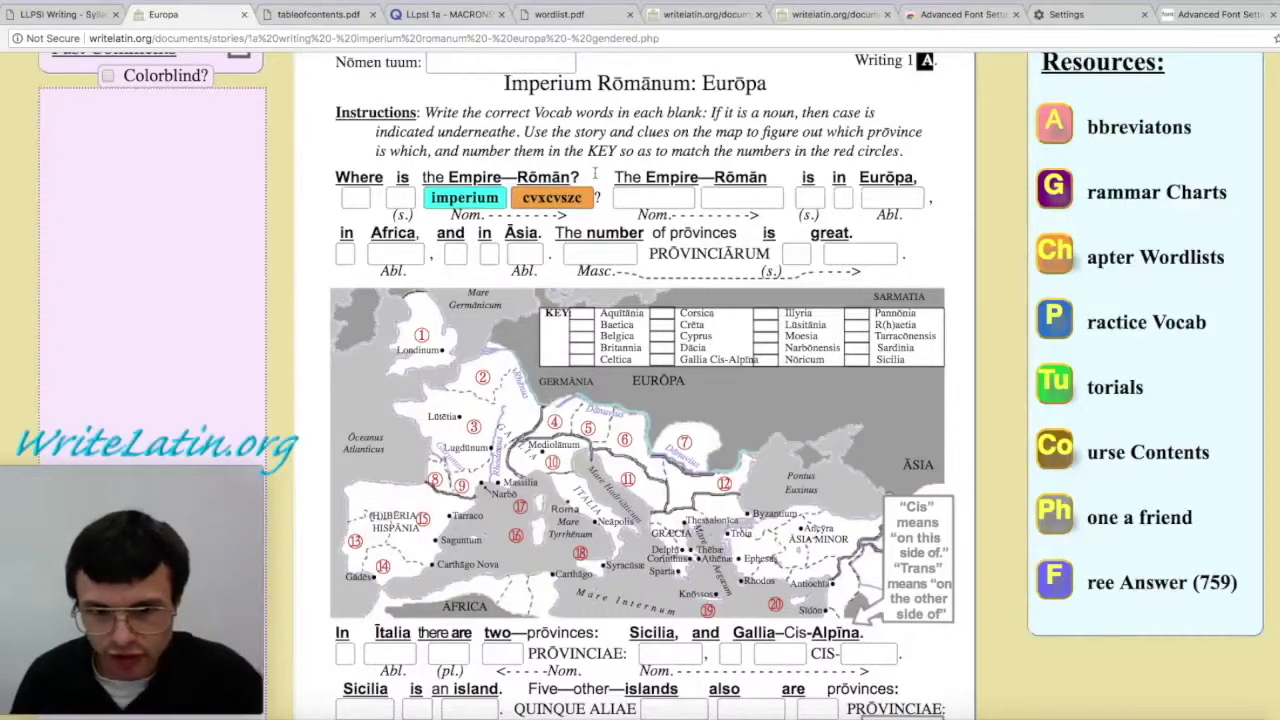
# Step: Save the worksheet's work from File Options and close the status message
pyautogui.scroll(-7, 682, 214)
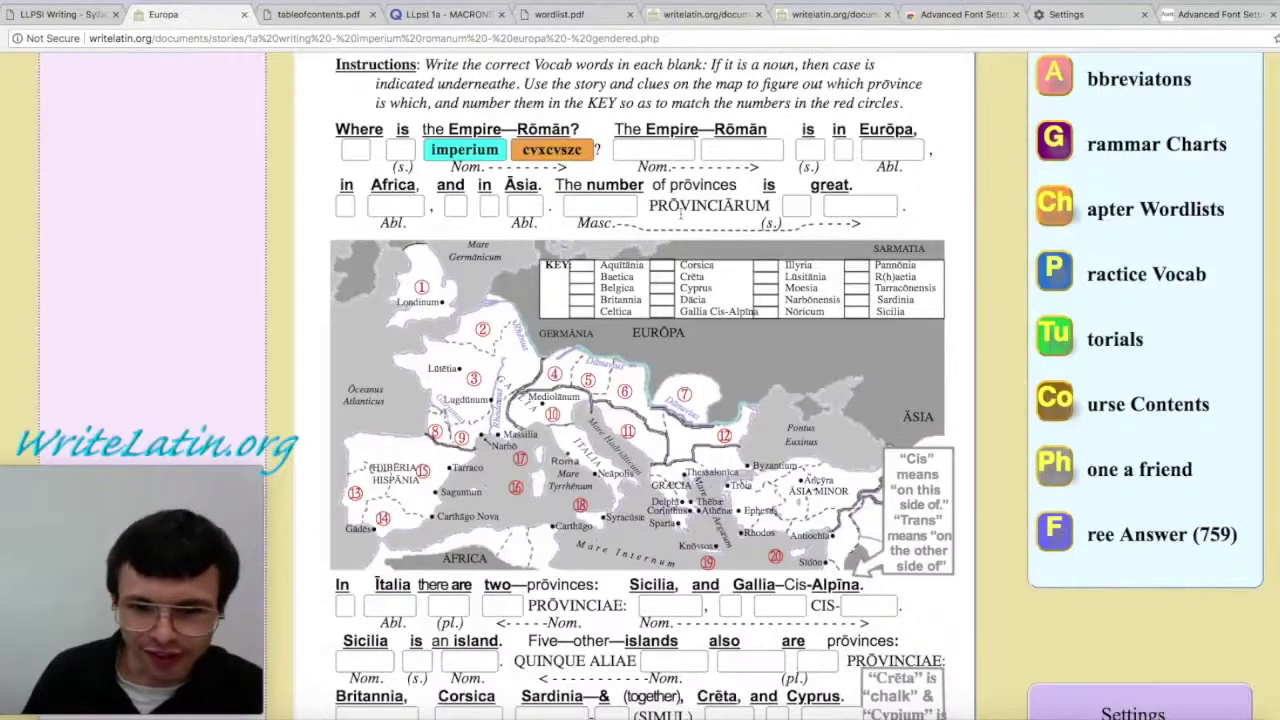
pyautogui.scroll(7, 684, 213)
pyautogui.scroll(-1, 684, 213)
pyautogui.scroll(-2, 684, 213)
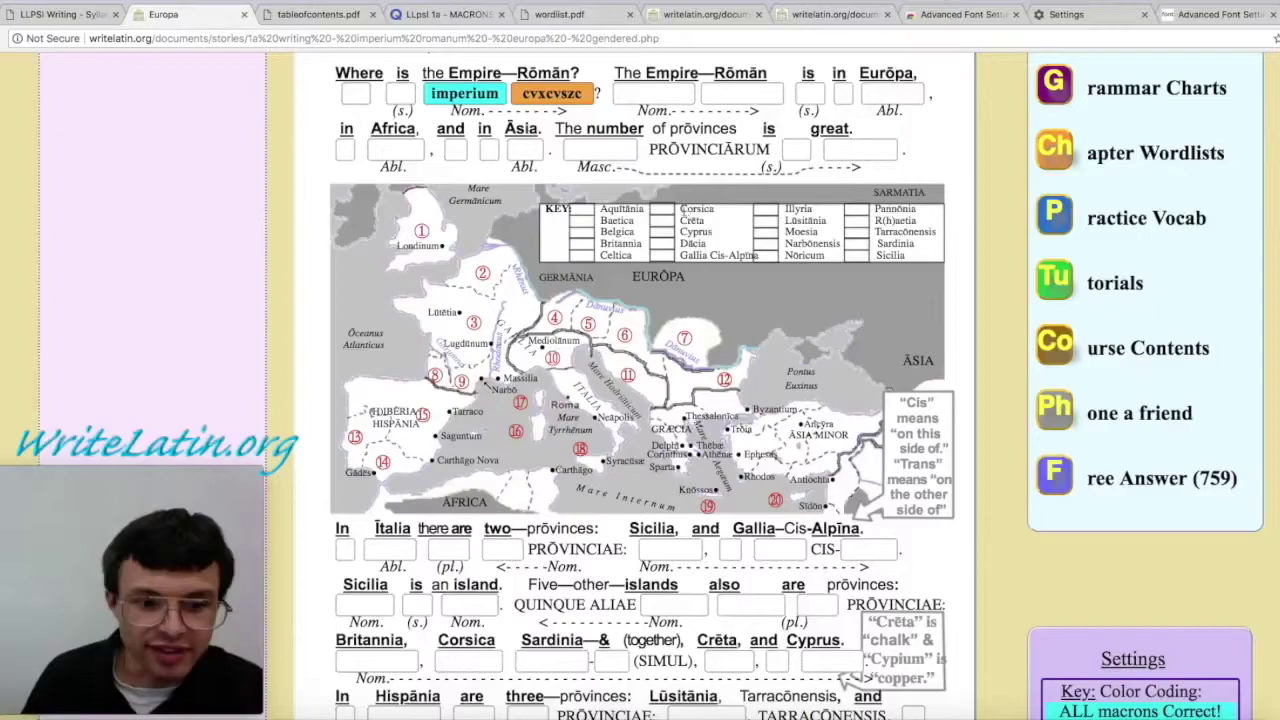
pyautogui.scroll(-6, 684, 213)
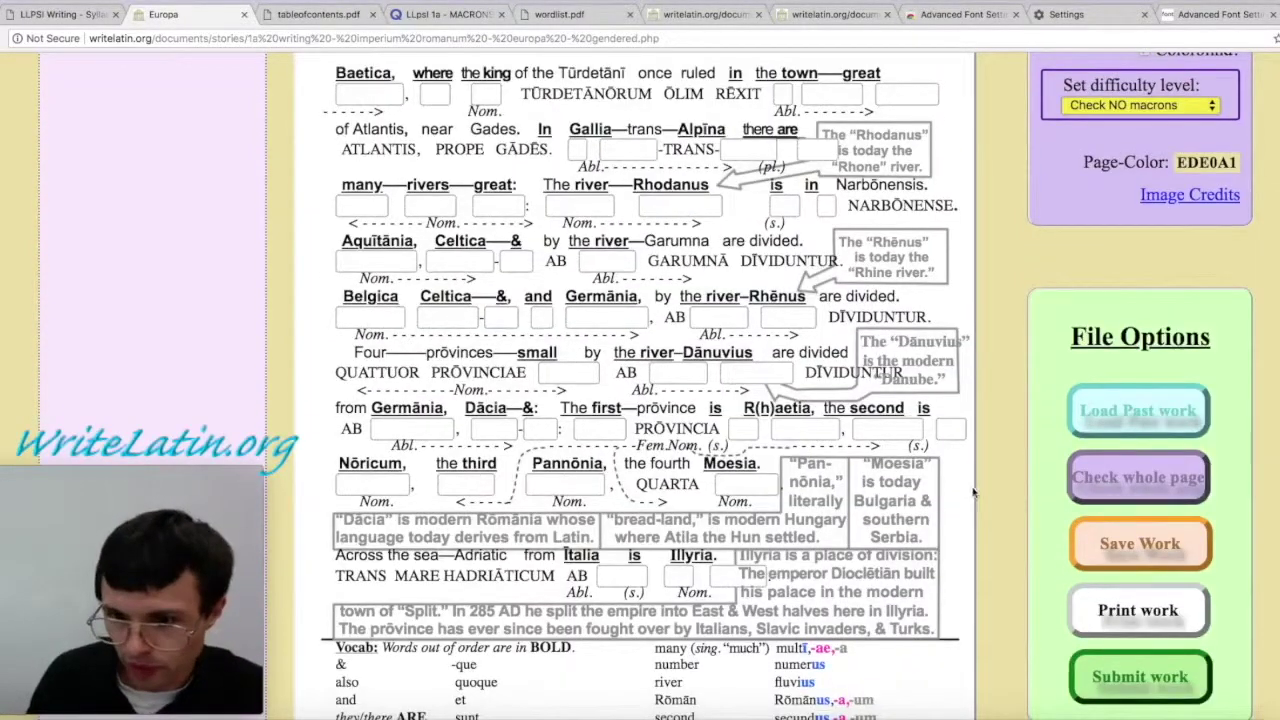
pyautogui.click(1128, 555)
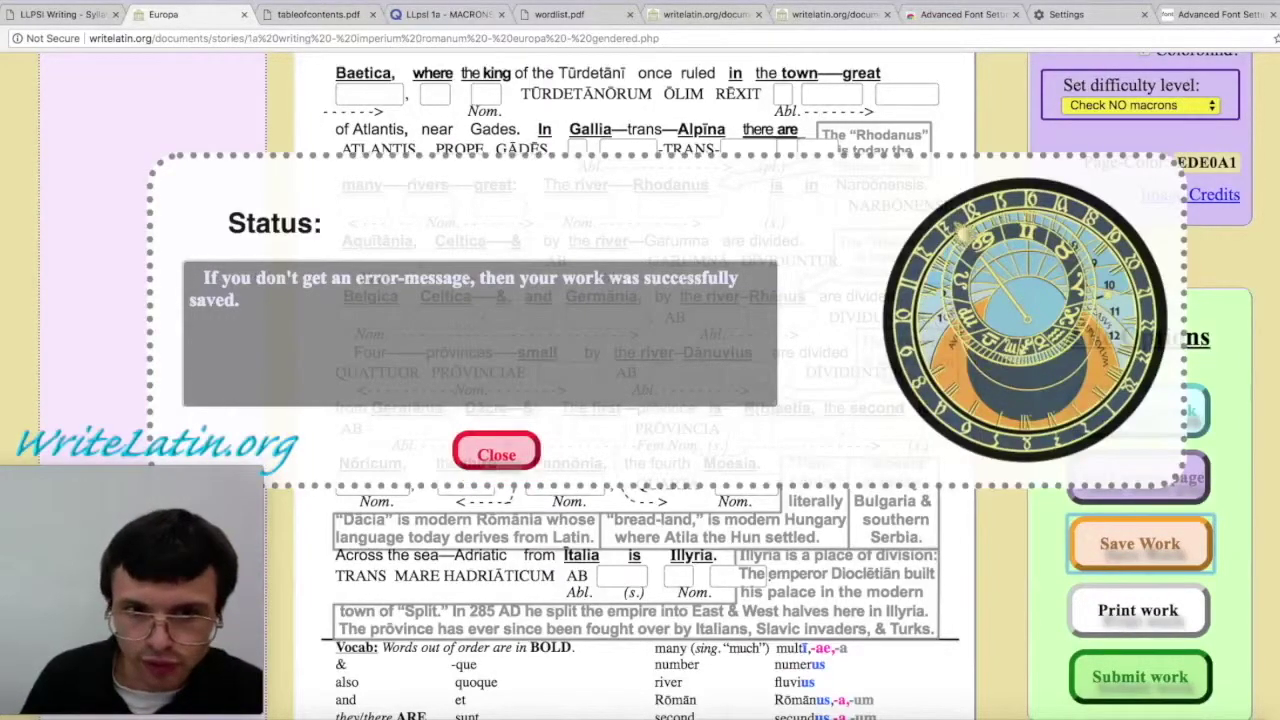
pyautogui.click(470, 445)
# Step: Return to the start of the Europa worksheet and close its browser tab
pyautogui.scroll(10, 653, 449)
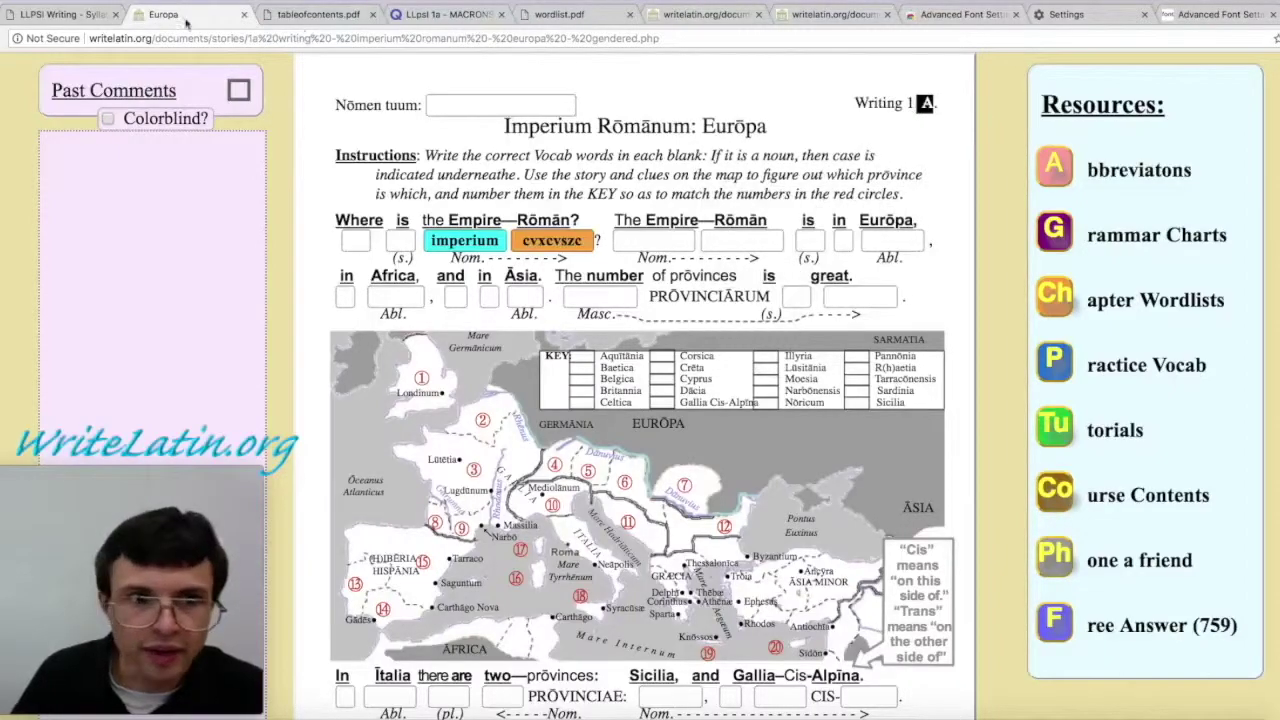
pyautogui.click(243, 14)
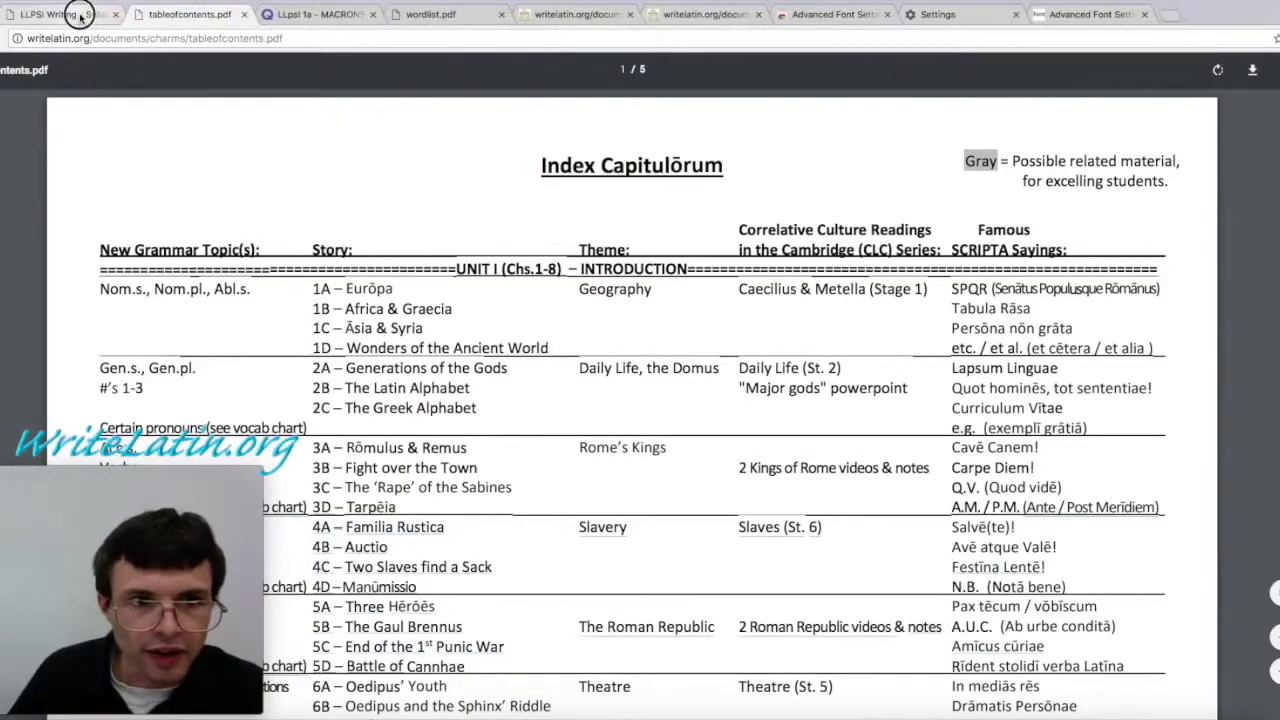
# Step: Return to the course syllabus and reopen the Writing A worksheet for Capitulum 1
pyautogui.click(40, 14)
pyautogui.hscroll(1, 700, 420)
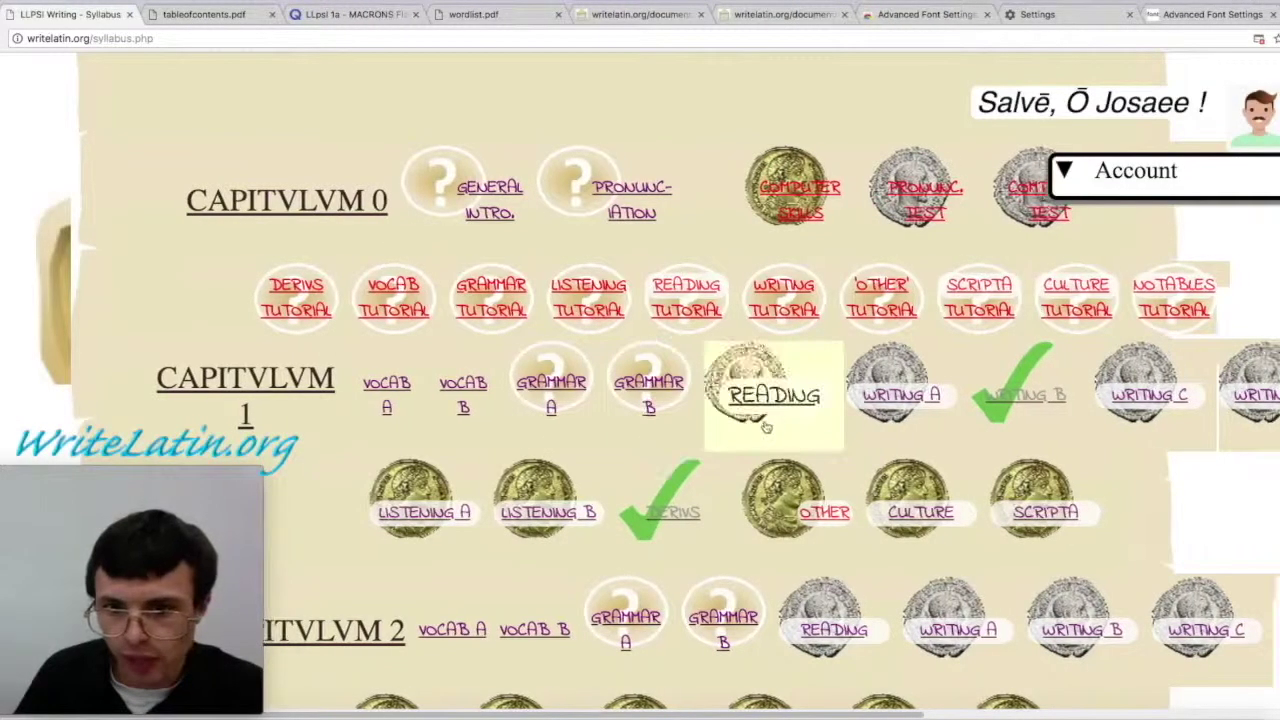
pyautogui.click(897, 399)
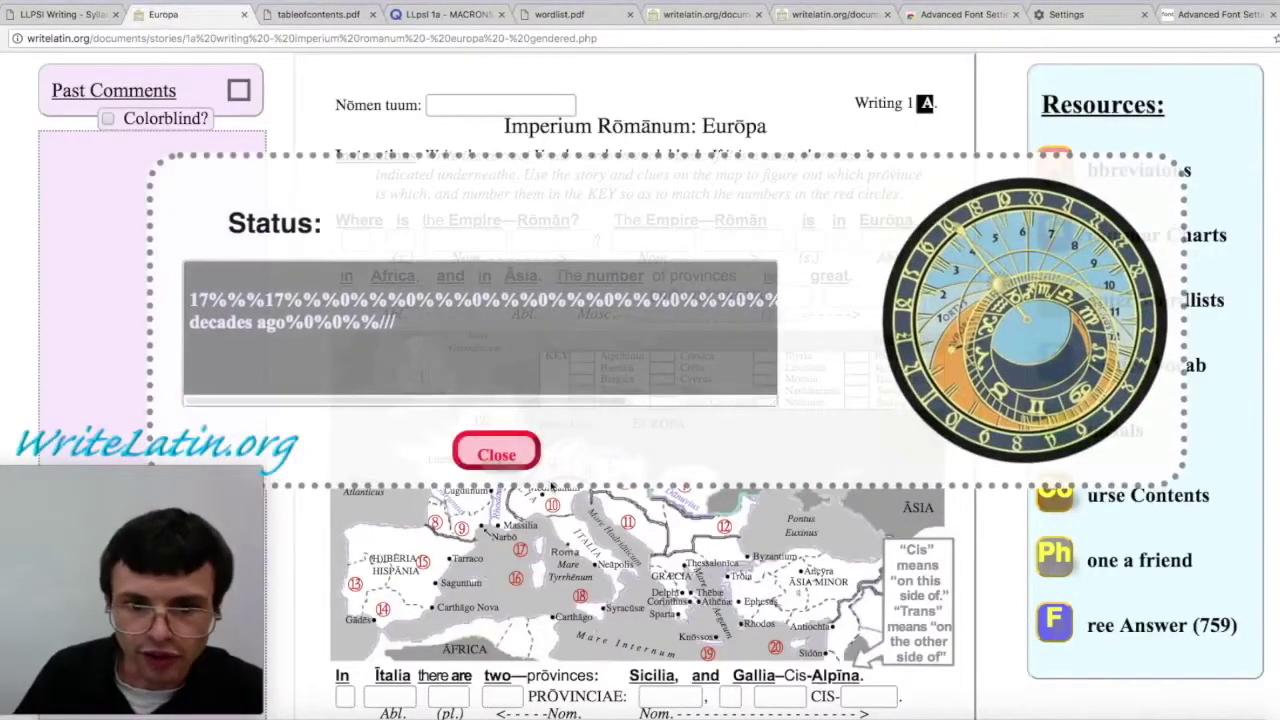
# Step: Load the saved Chapter 1 assignment a into the Europa worksheet from its past work
pyautogui.scroll(-8, 640, 400)
pyautogui.click(1131, 590)
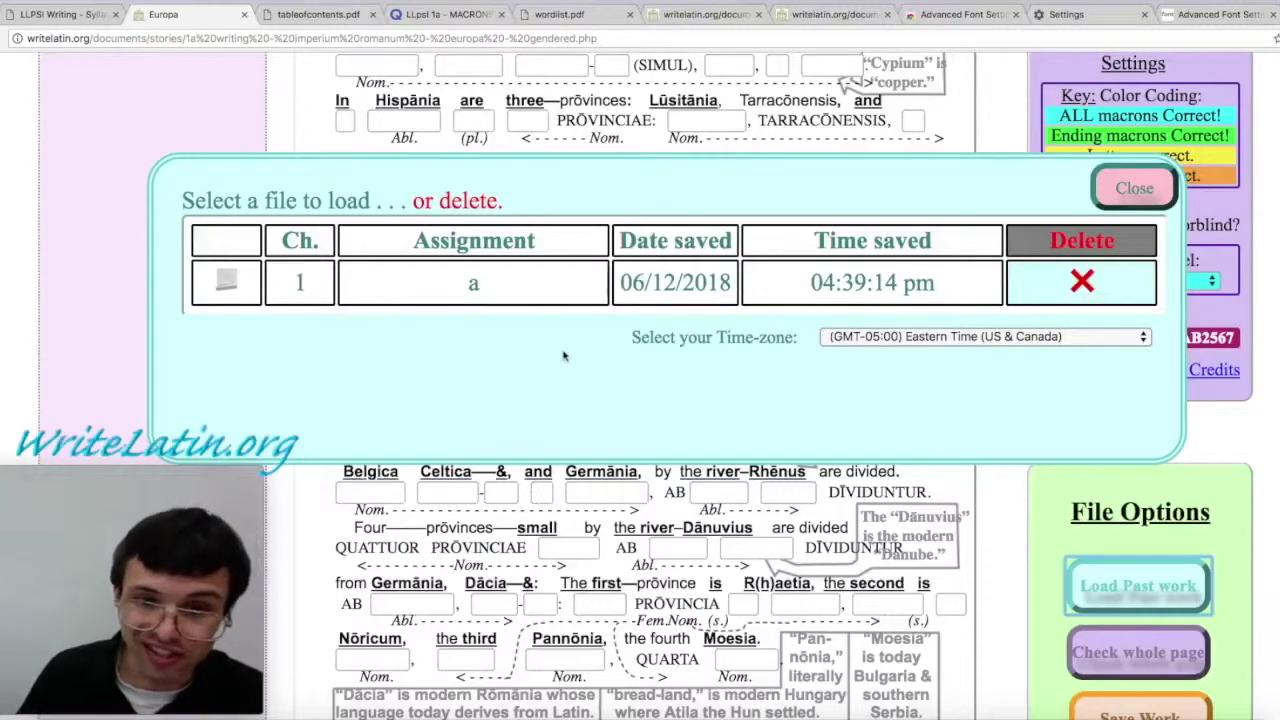
pyautogui.click(458, 290)
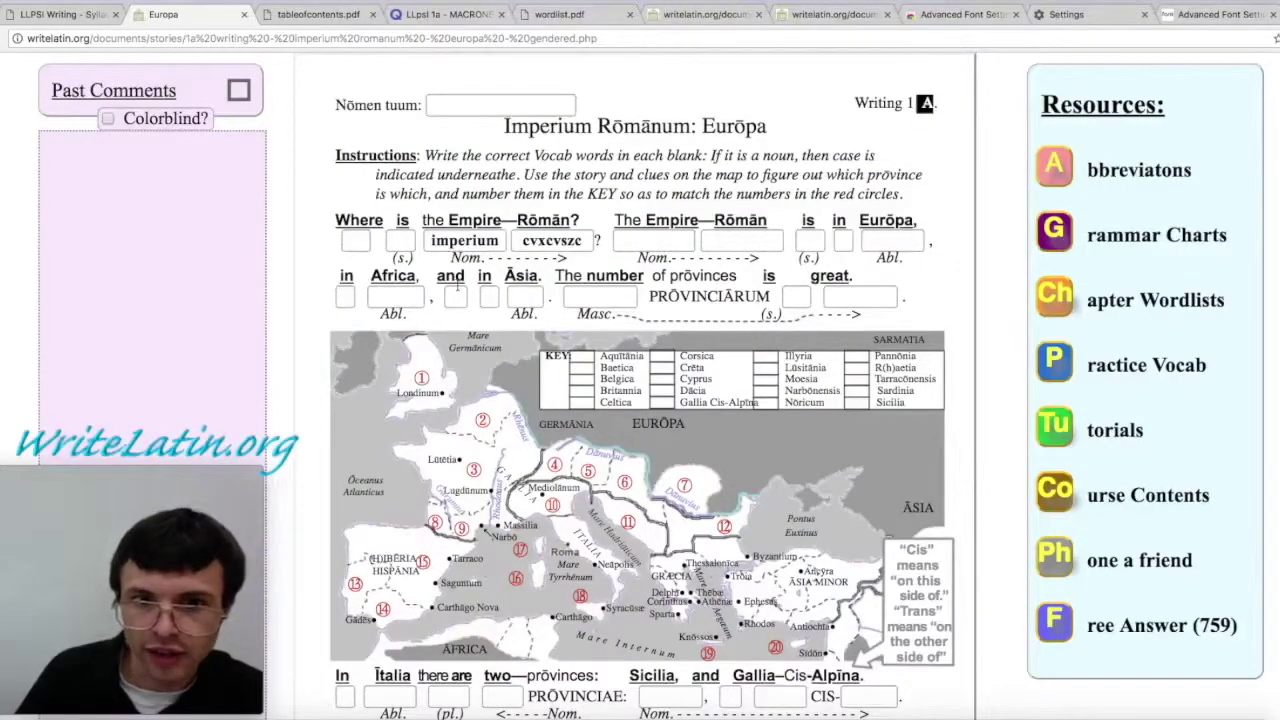
# Step: Recheck the loaded answers imperium and cvxcvszc in the first sentence by visiting each blank, and move on to the next Empire blank
pyautogui.click(452, 241)
pyautogui.click(530, 241)
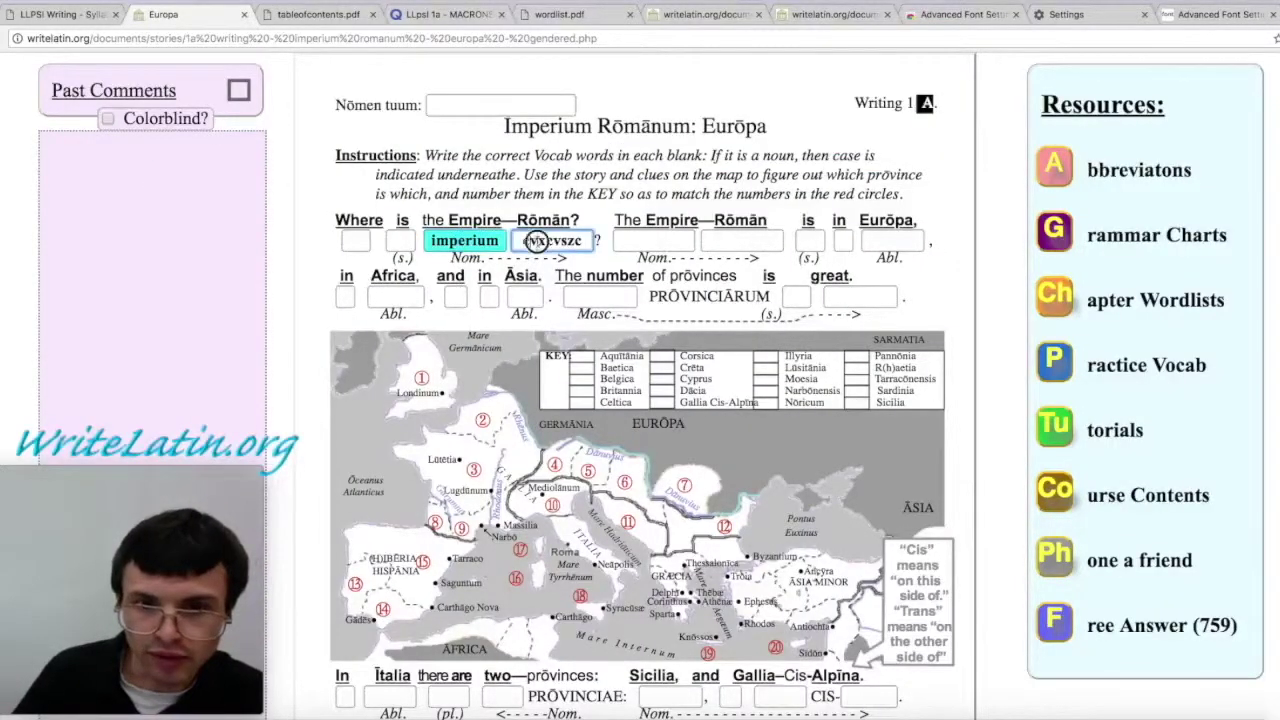
pyautogui.click(553, 280)
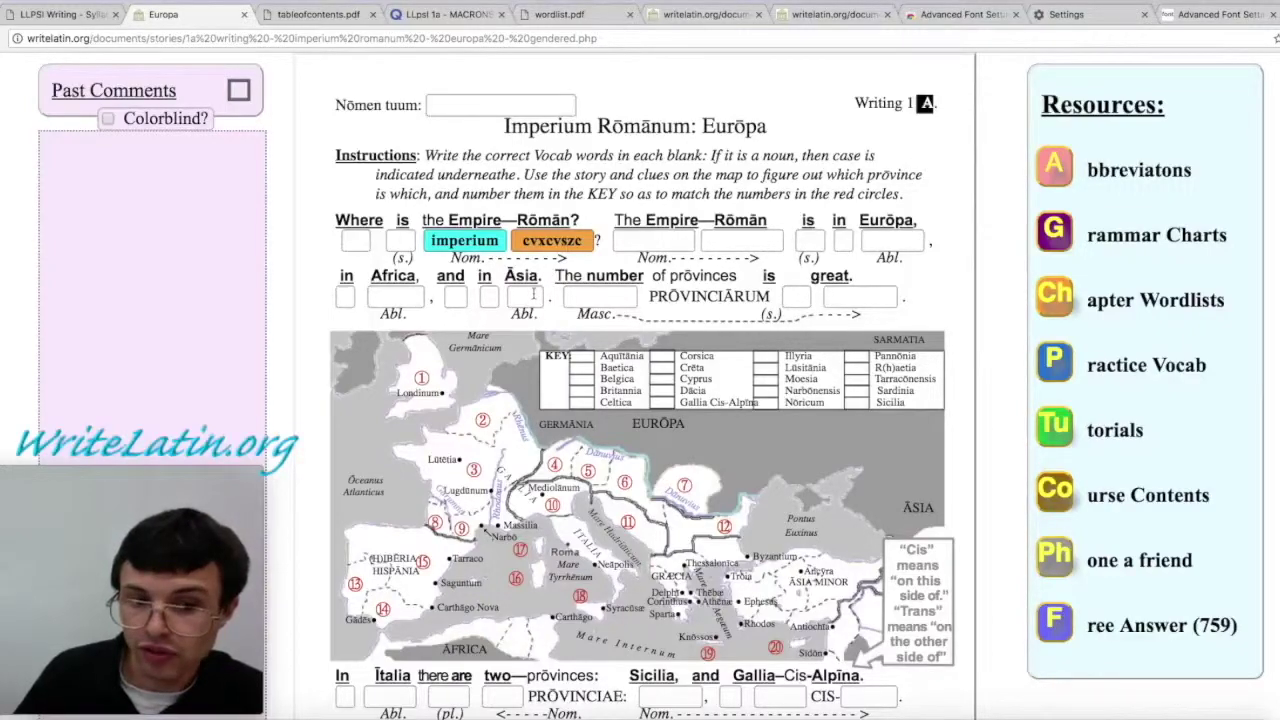
pyautogui.click(650, 240)
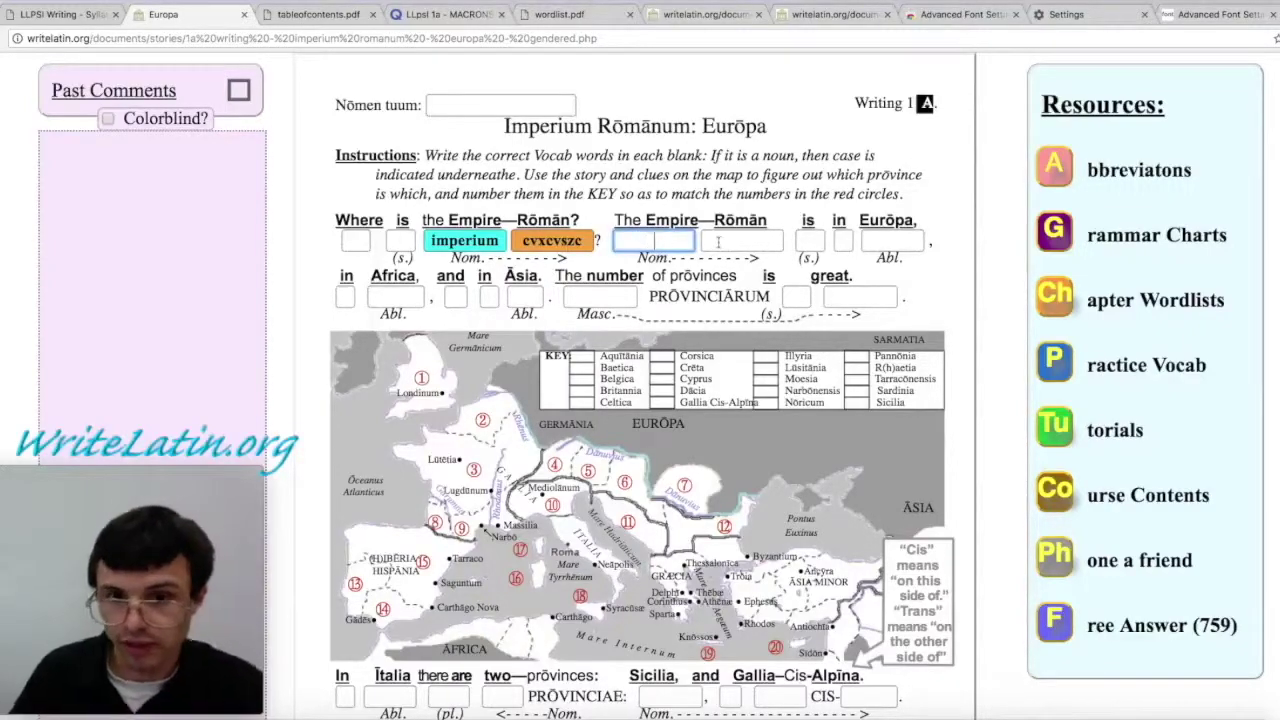
# Step: Review the Check whole page option under File Options, along with the worksheet's resources and color-coding settings
pyautogui.scroll(-12, 814, 351)
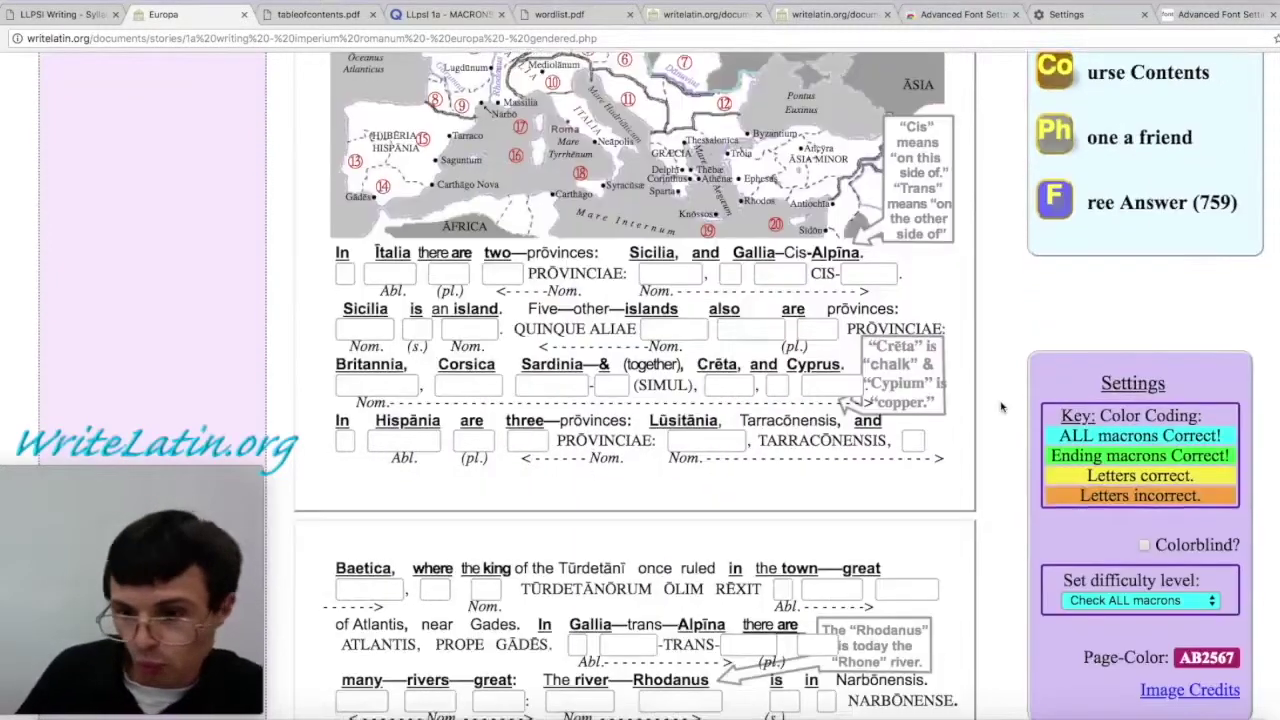
pyautogui.scroll(-5, 1128, 447)
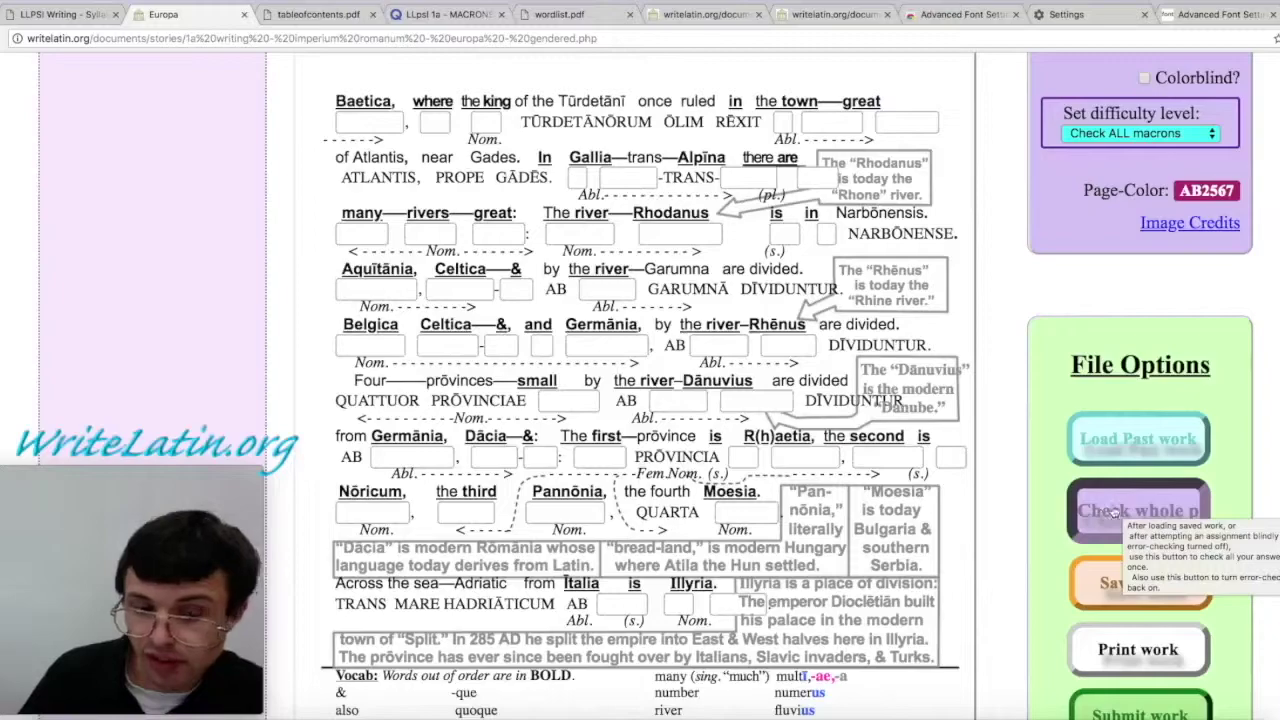
pyautogui.scroll(13, 1095, 507)
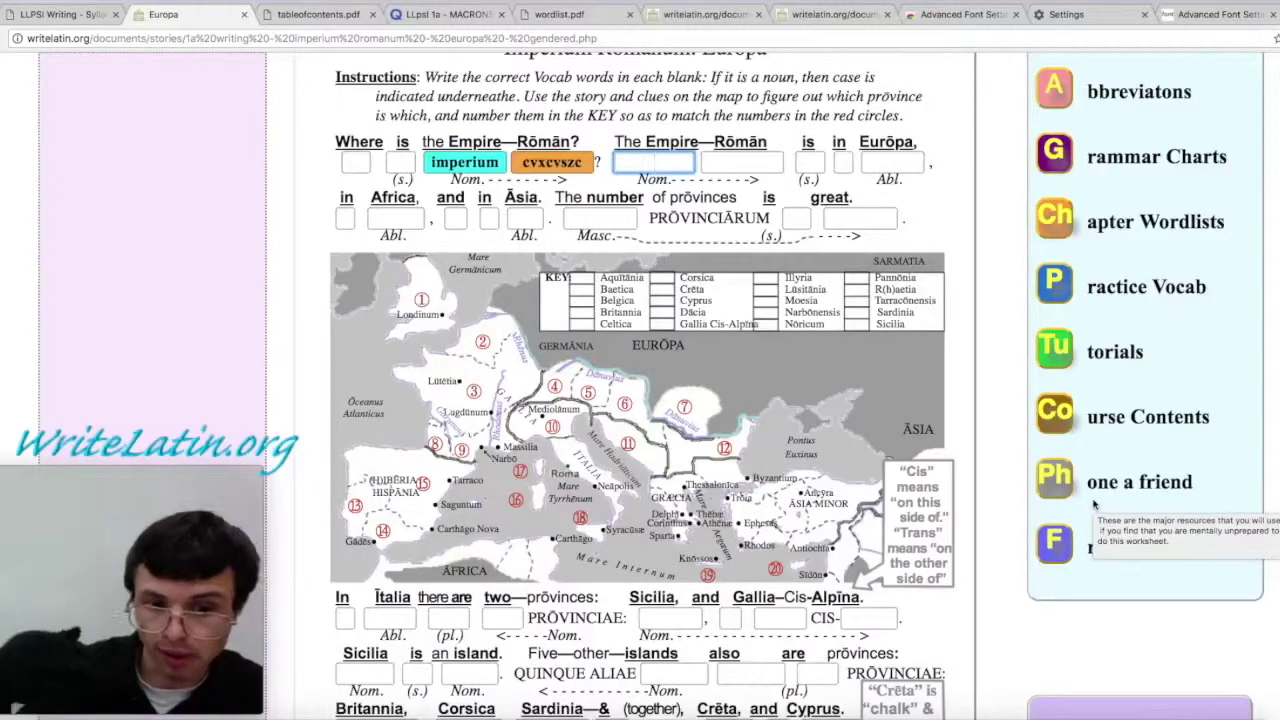
pyautogui.scroll(-5, 1093, 505)
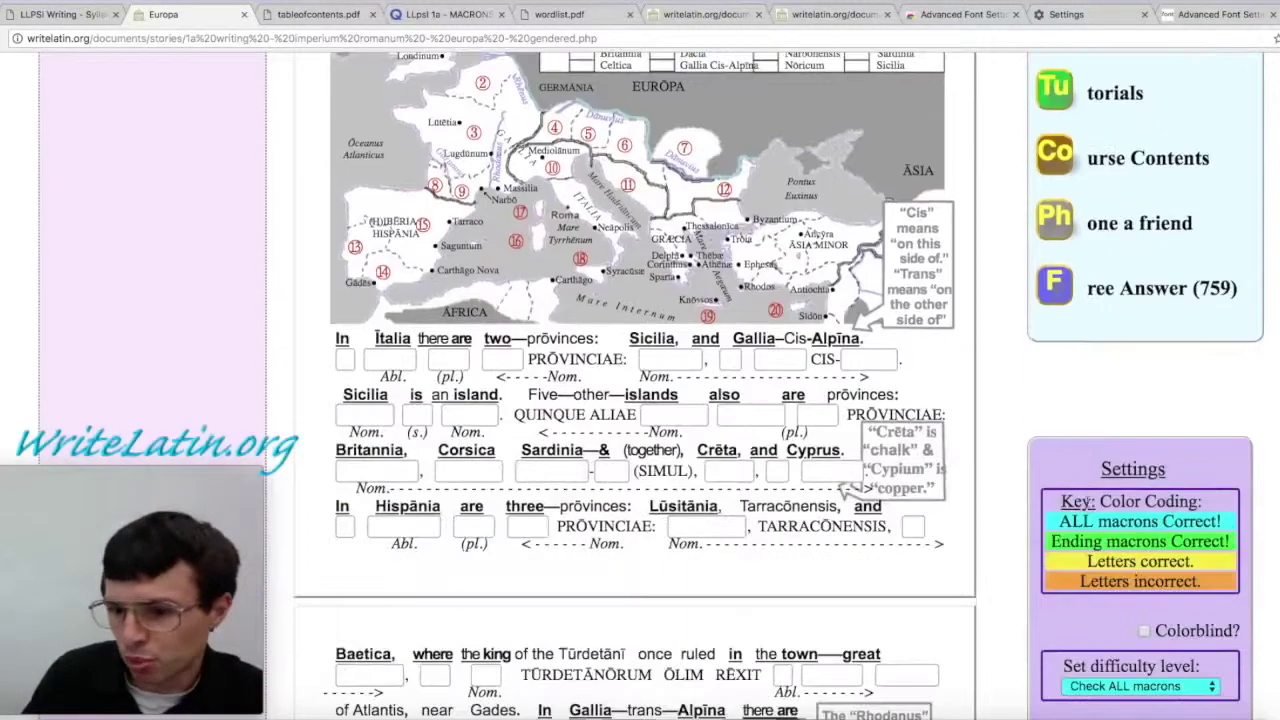
pyautogui.scroll(-4, 1087, 505)
pyautogui.scroll(8, 1088, 505)
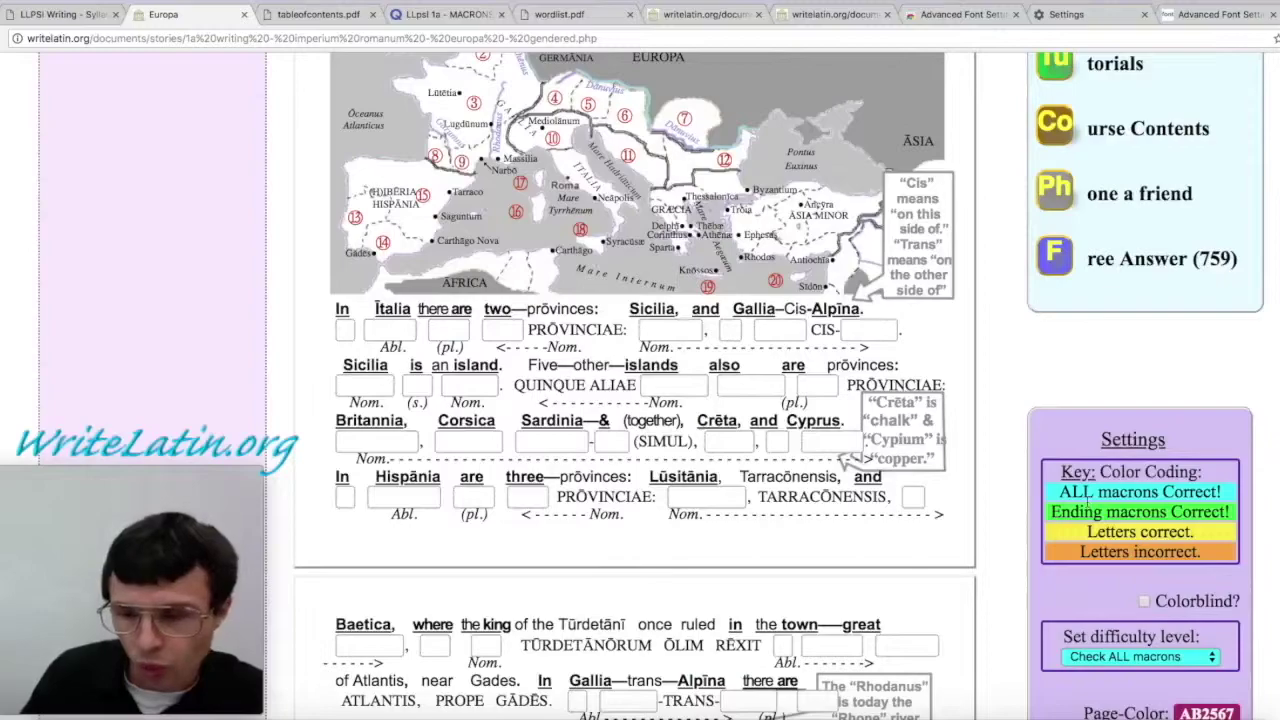
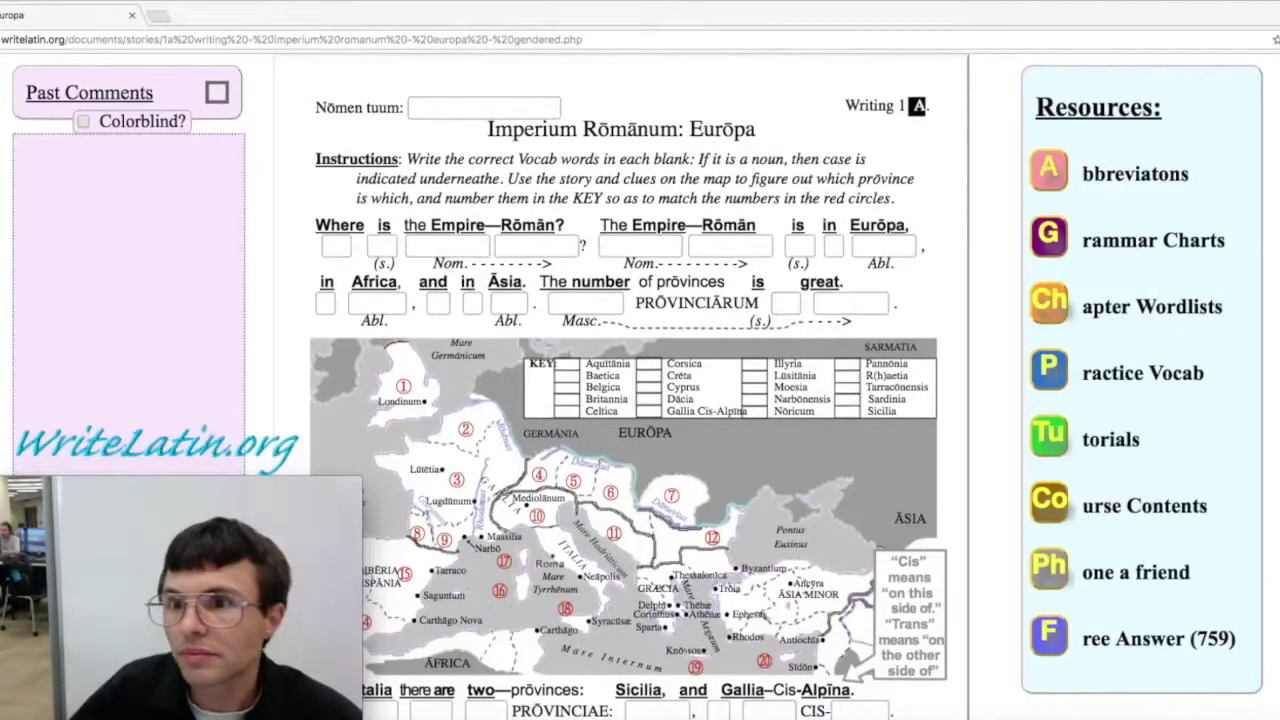
# Step: Open the Quick Dictionary from the worksheet's Online Resources and look up the Latin word sum
pyautogui.scroll(-8, 1087, 544)
pyautogui.scroll(-6, 1087, 544)
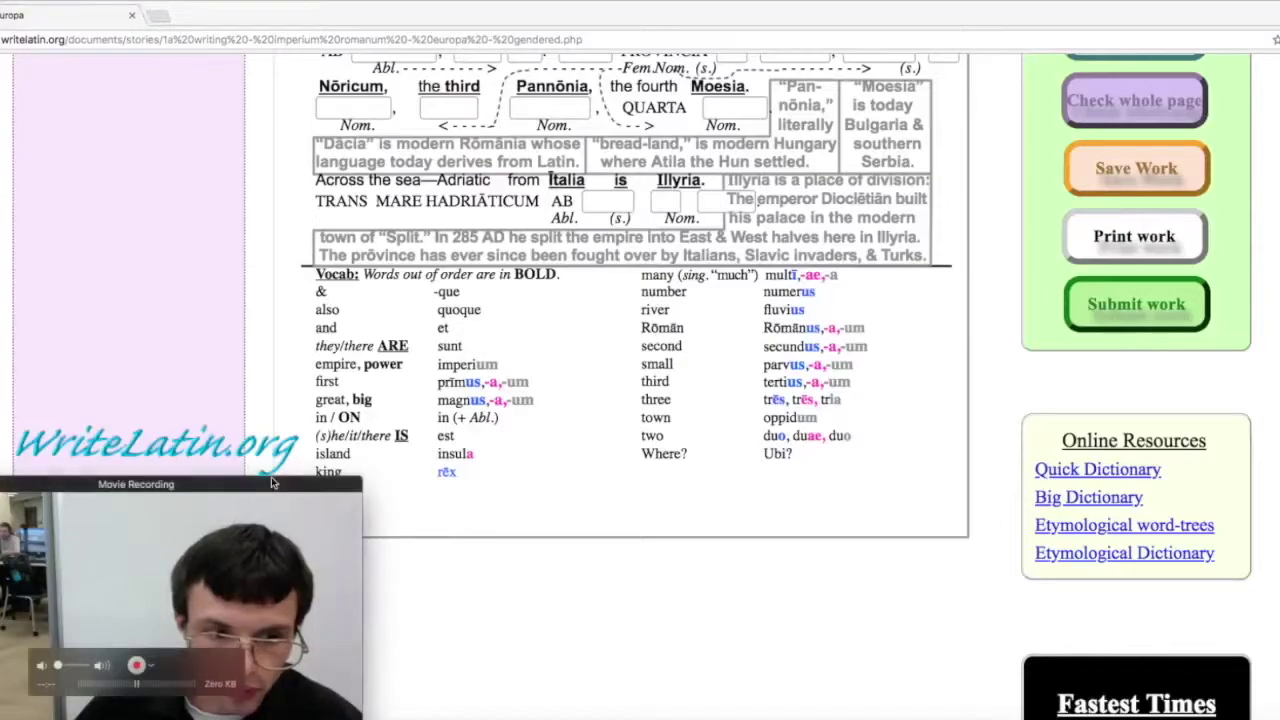
pyautogui.click(1133, 474)
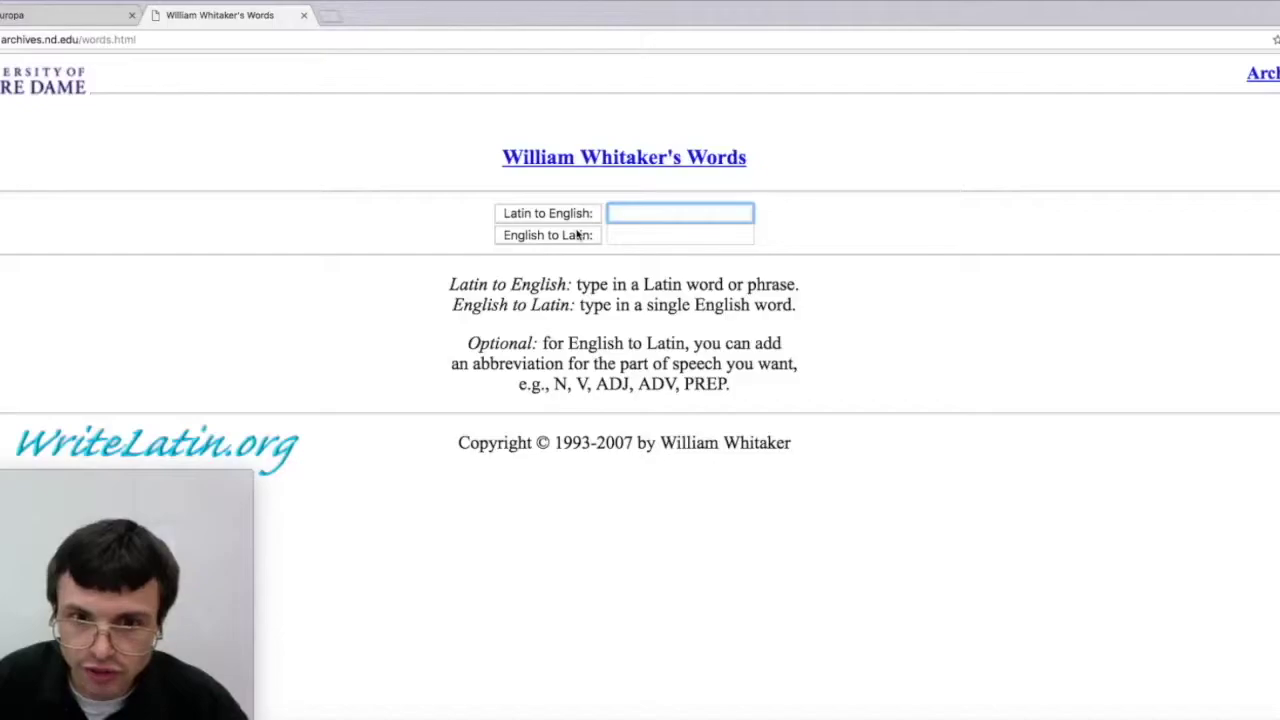
pyautogui.write('sum')
pyautogui.press('Return')
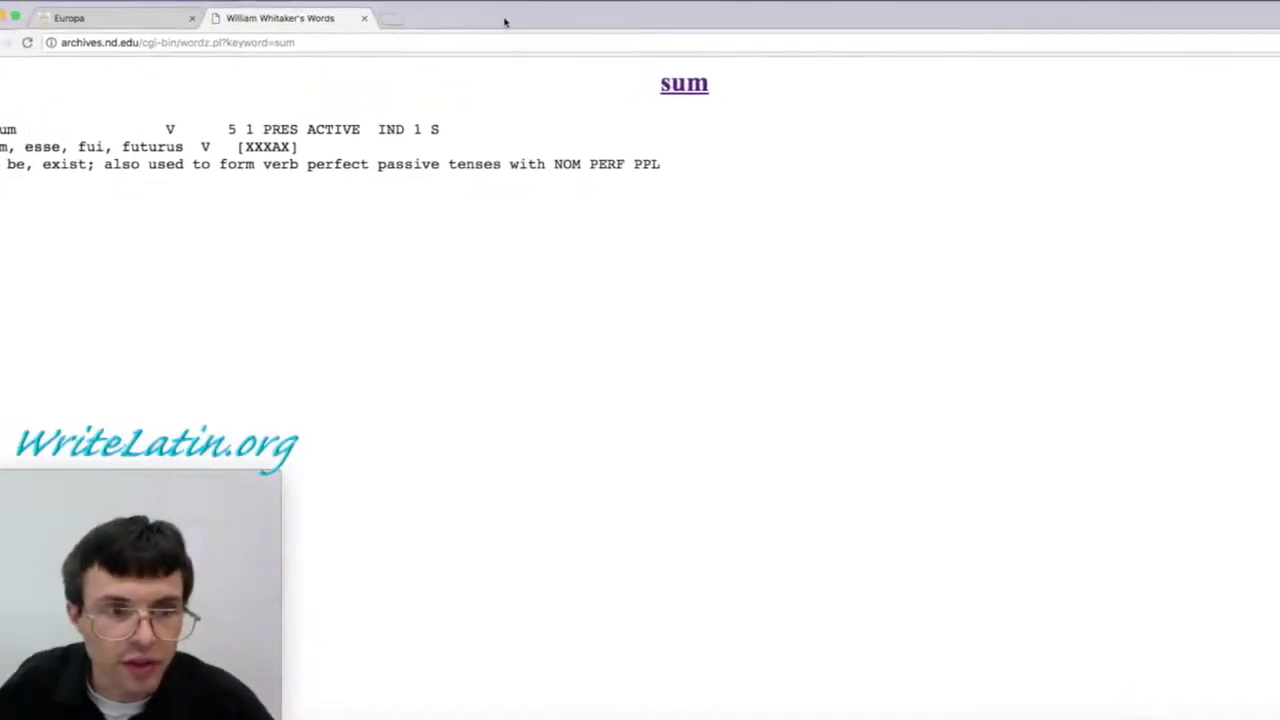
# Step: Return to the Europa worksheet, open the Big Dictionary, and highlight perseus.tufts in its web address
pyautogui.click(60, 17)
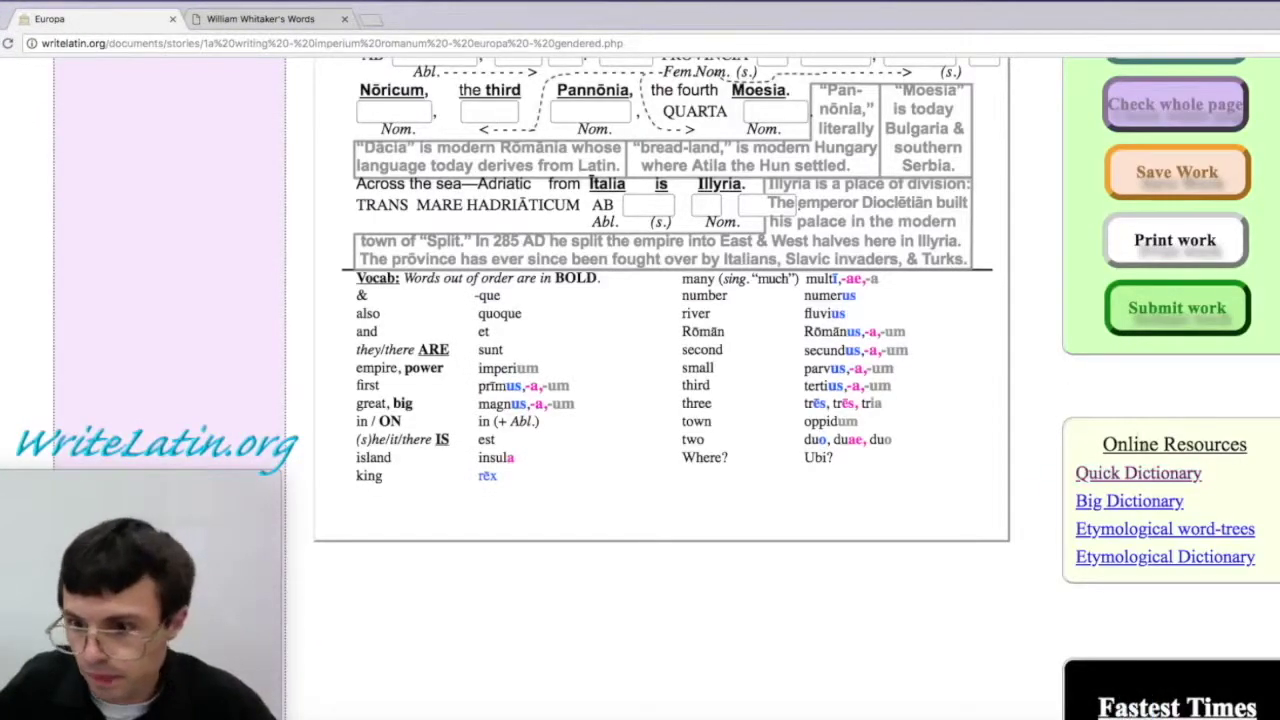
pyautogui.click(1140, 502)
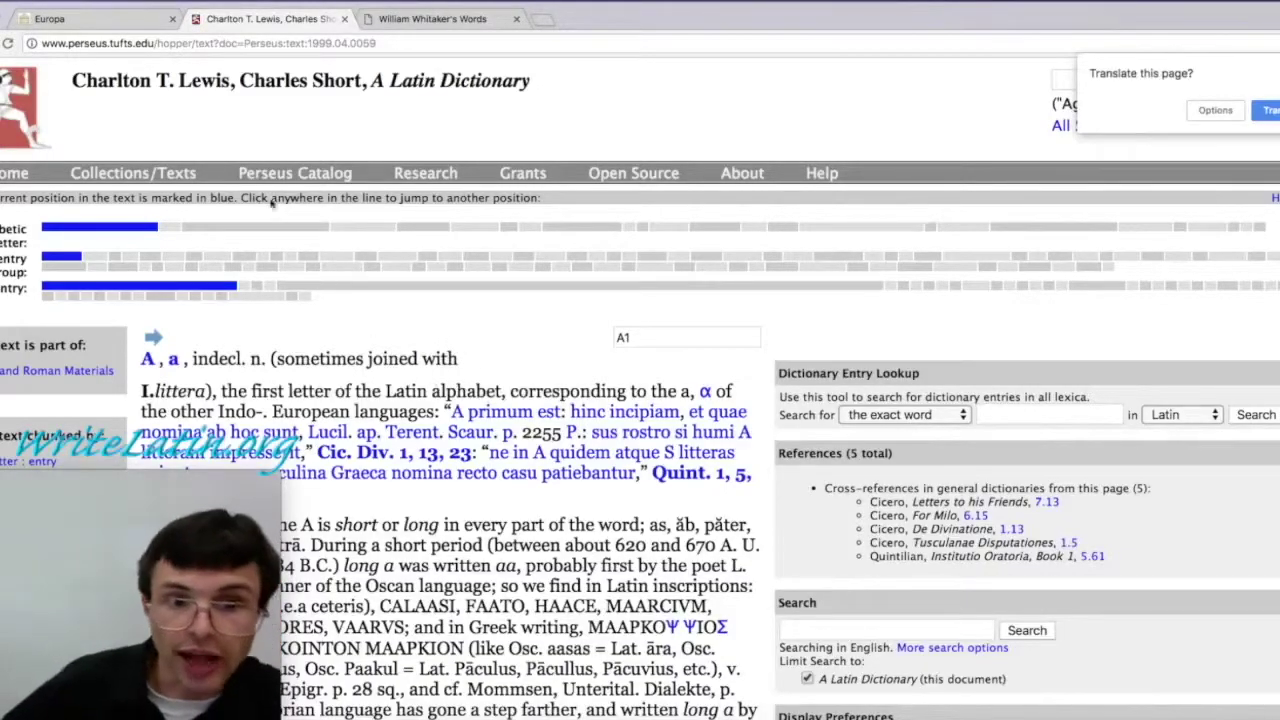
pyautogui.click(90, 43)
pyautogui.moveTo(90, 43); pyautogui.dragTo(135, 43)
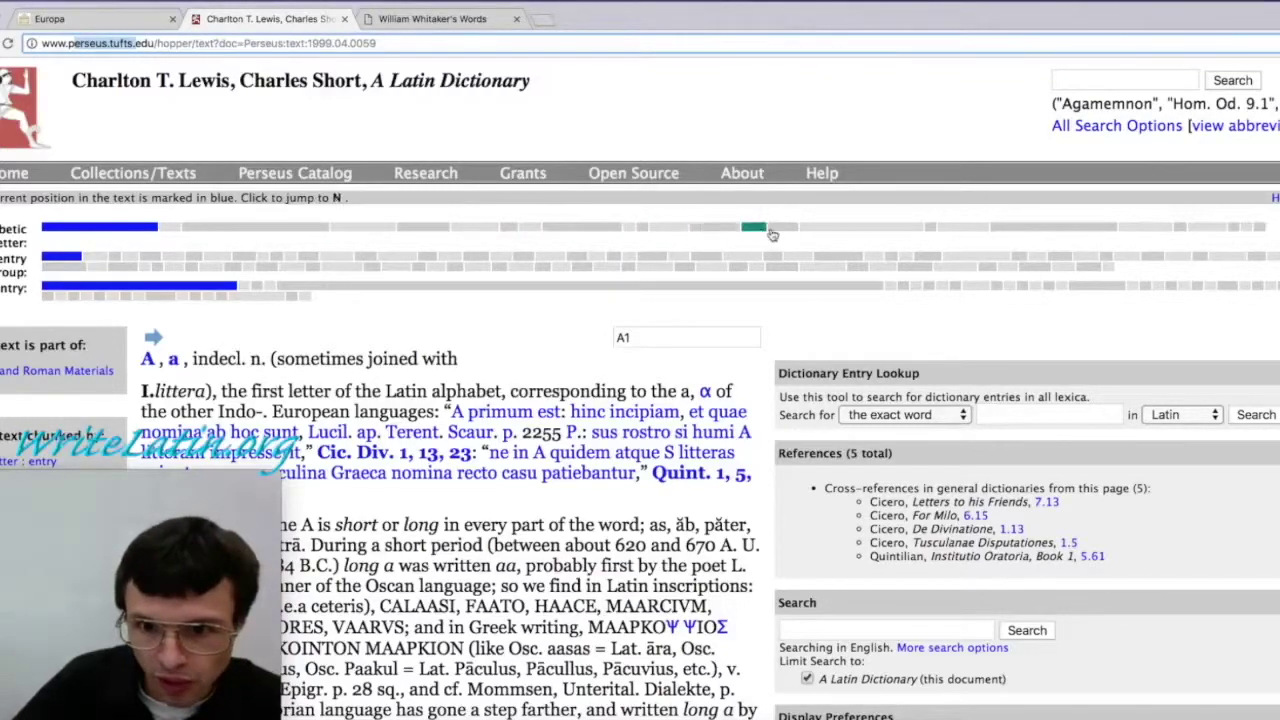
# Step: Browse the Latin dictionary to the letter S, sample one of its entry groups, and open the Sabaria entry
pyautogui.click(1010, 228)
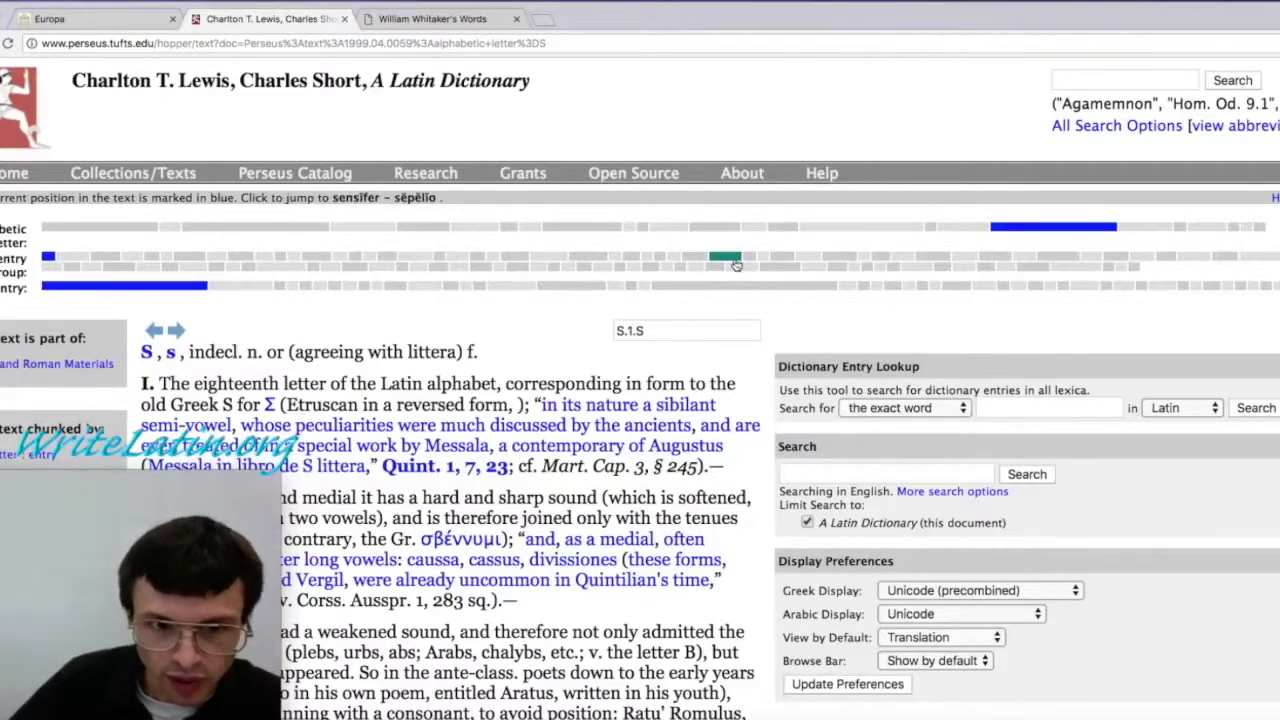
pyautogui.click(556, 268)
pyautogui.press('super+bracketleft')
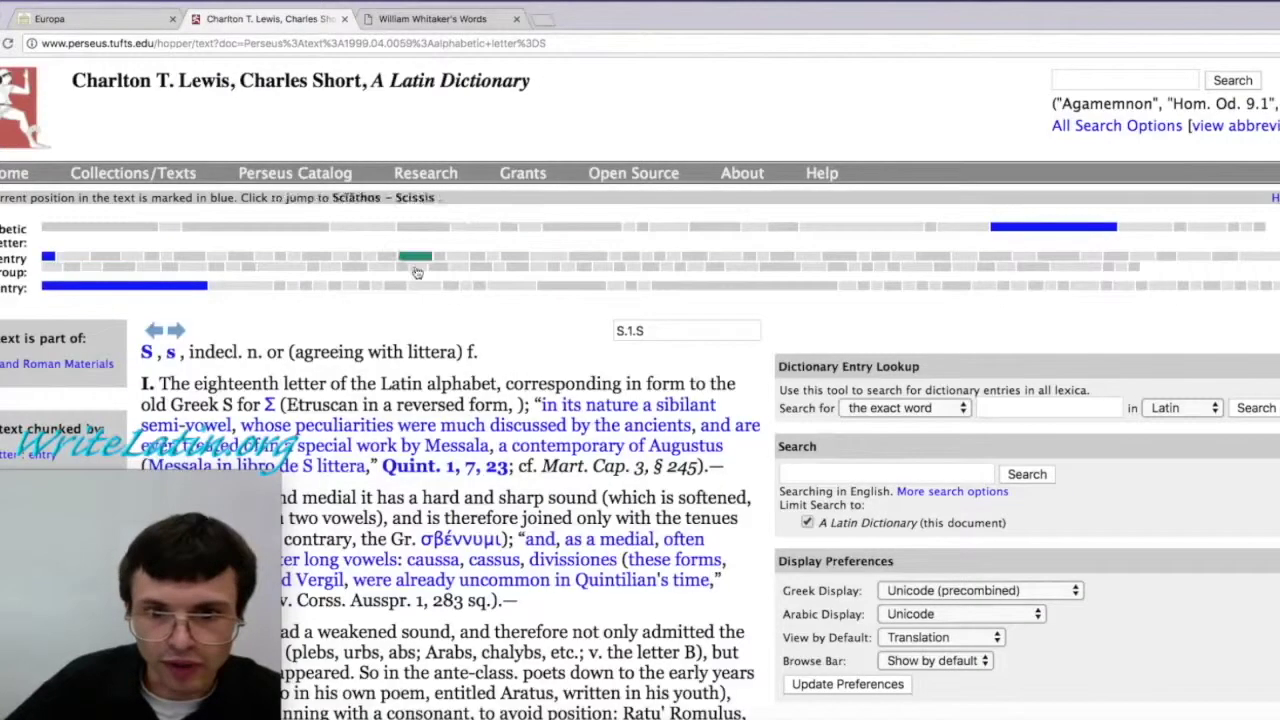
pyautogui.click(722, 289)
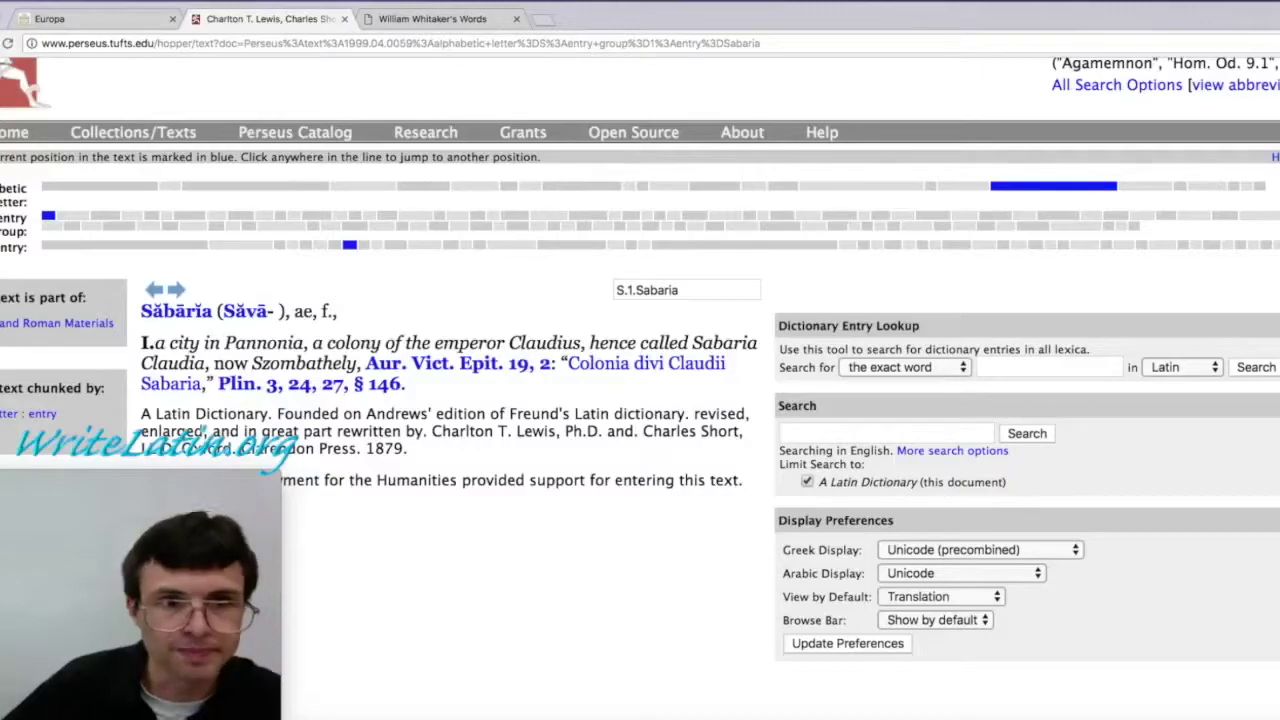
# Step: Return to the Europa worksheet, open the Etymological word-trees resource, and view the tree for the root ag-
pyautogui.click(105, 19)
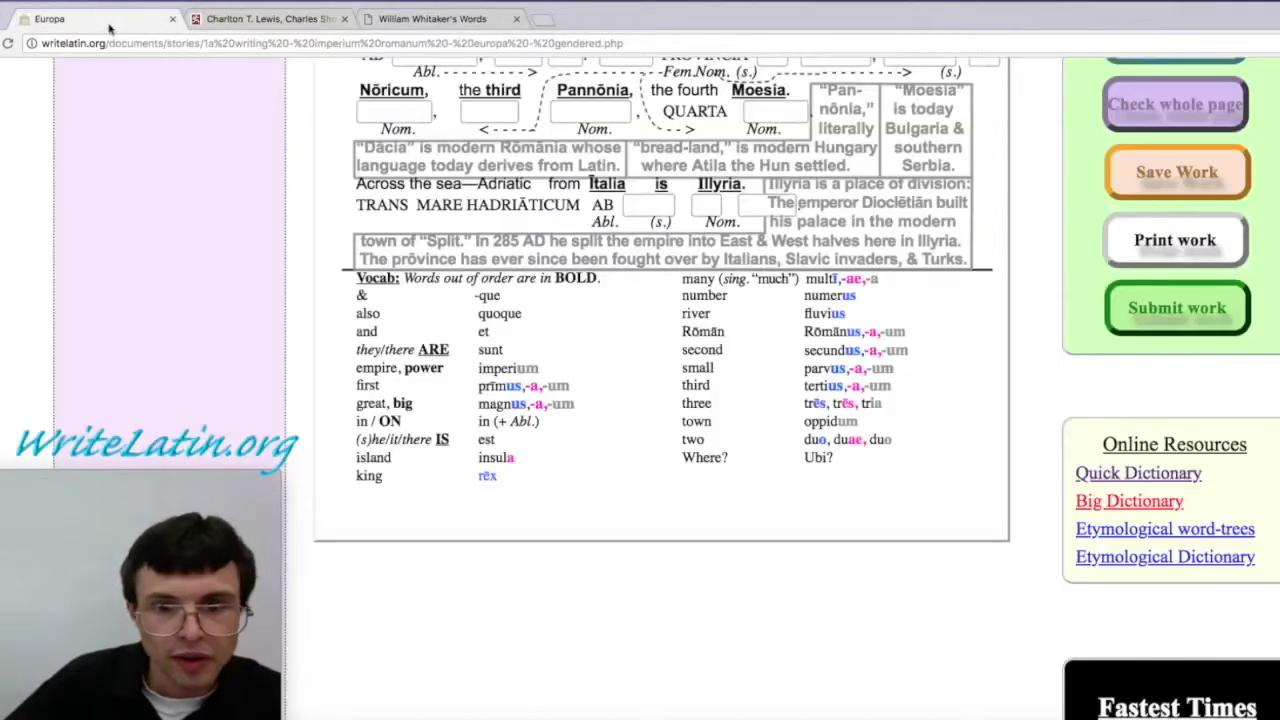
pyautogui.click(1180, 532)
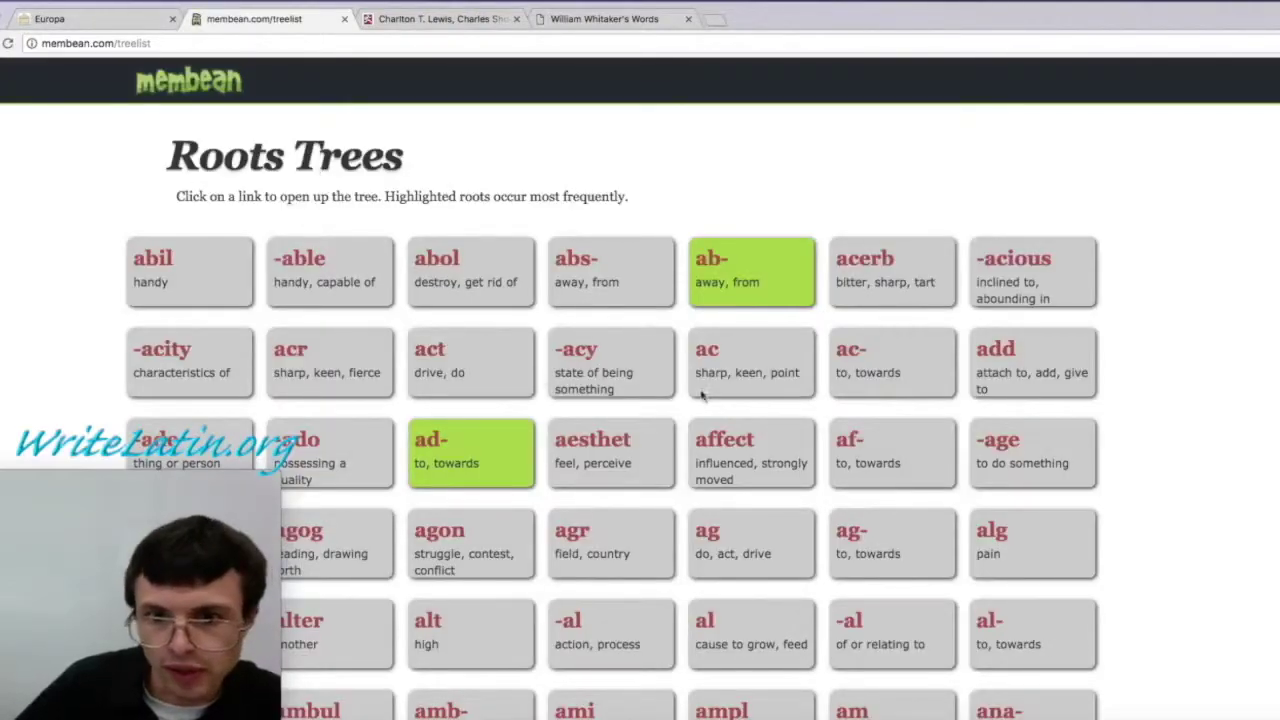
pyautogui.click(850, 530)
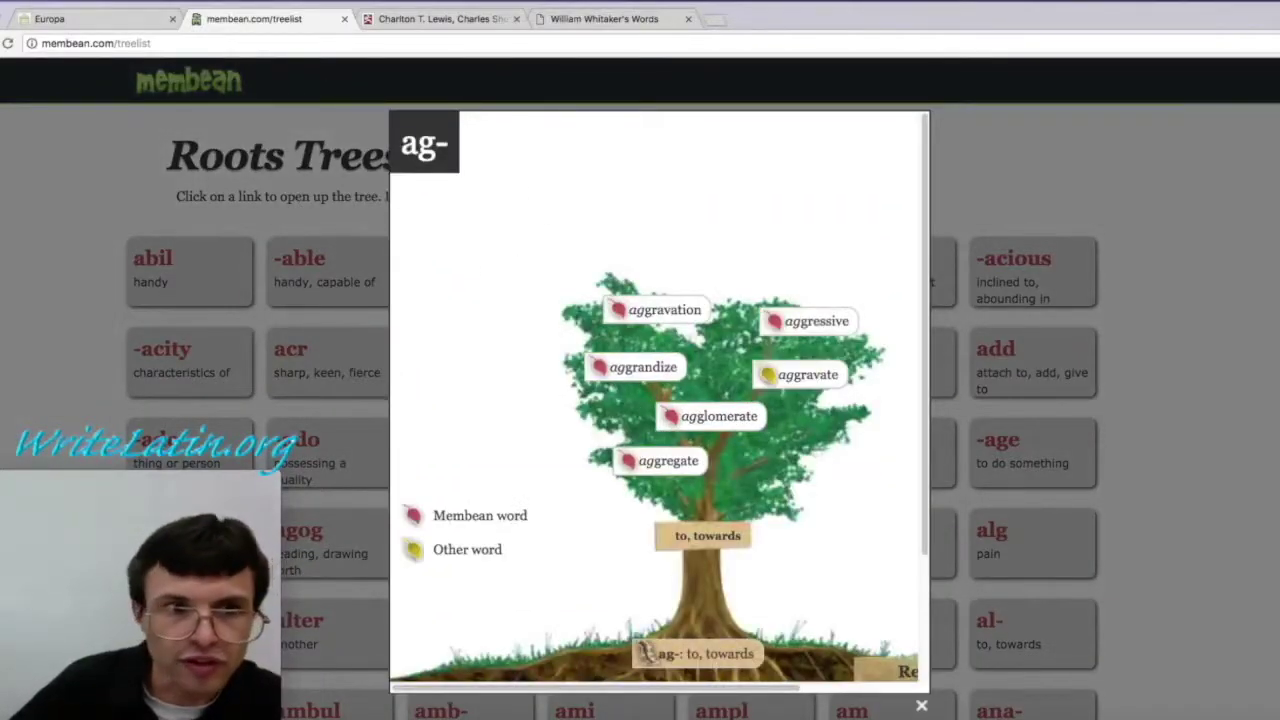
# Step: Return to the worksheet, open the Etymological Dictionary, and look through its title page and opening pages
pyautogui.click(96, 20)
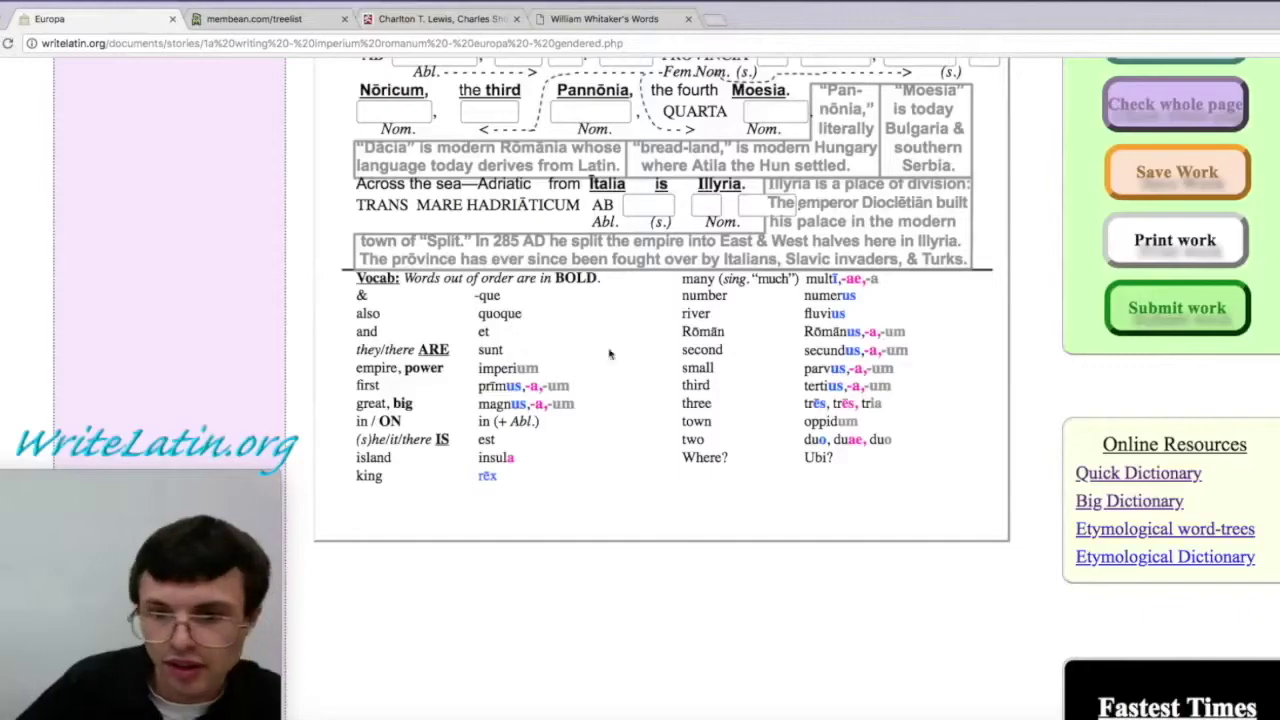
pyautogui.click(1178, 560)
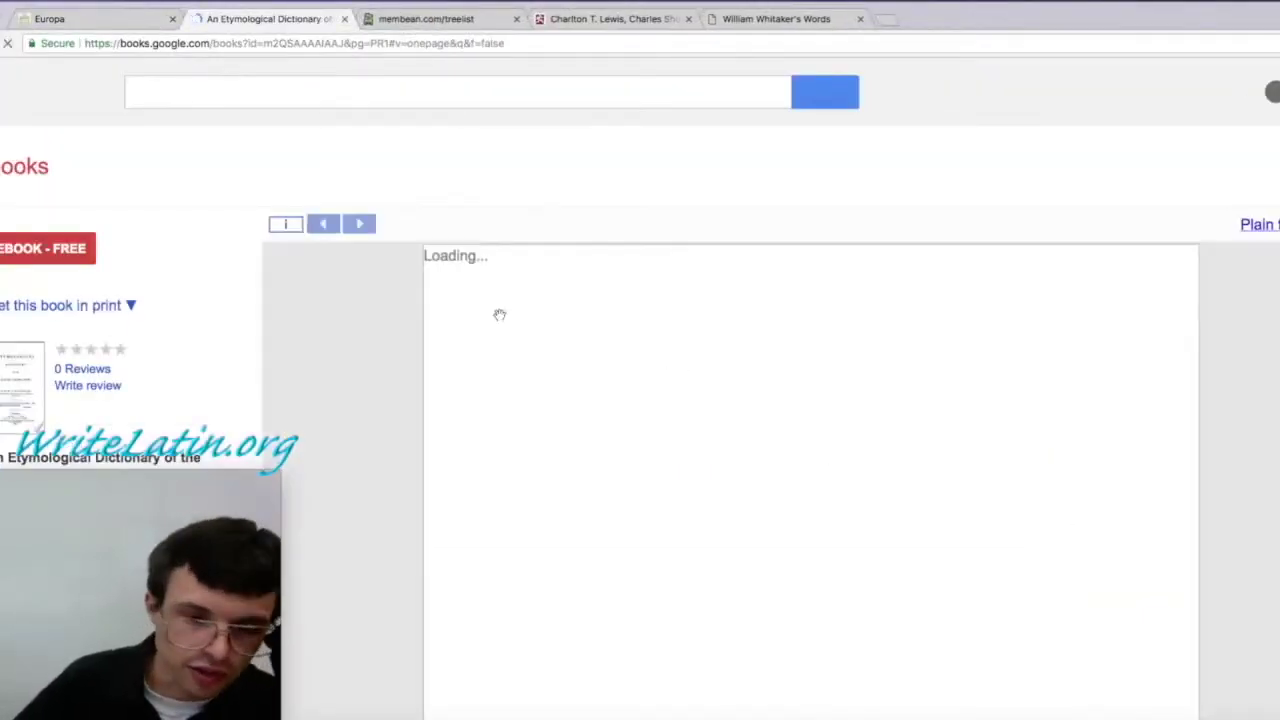
pyautogui.scroll(-10, 1180, 592)
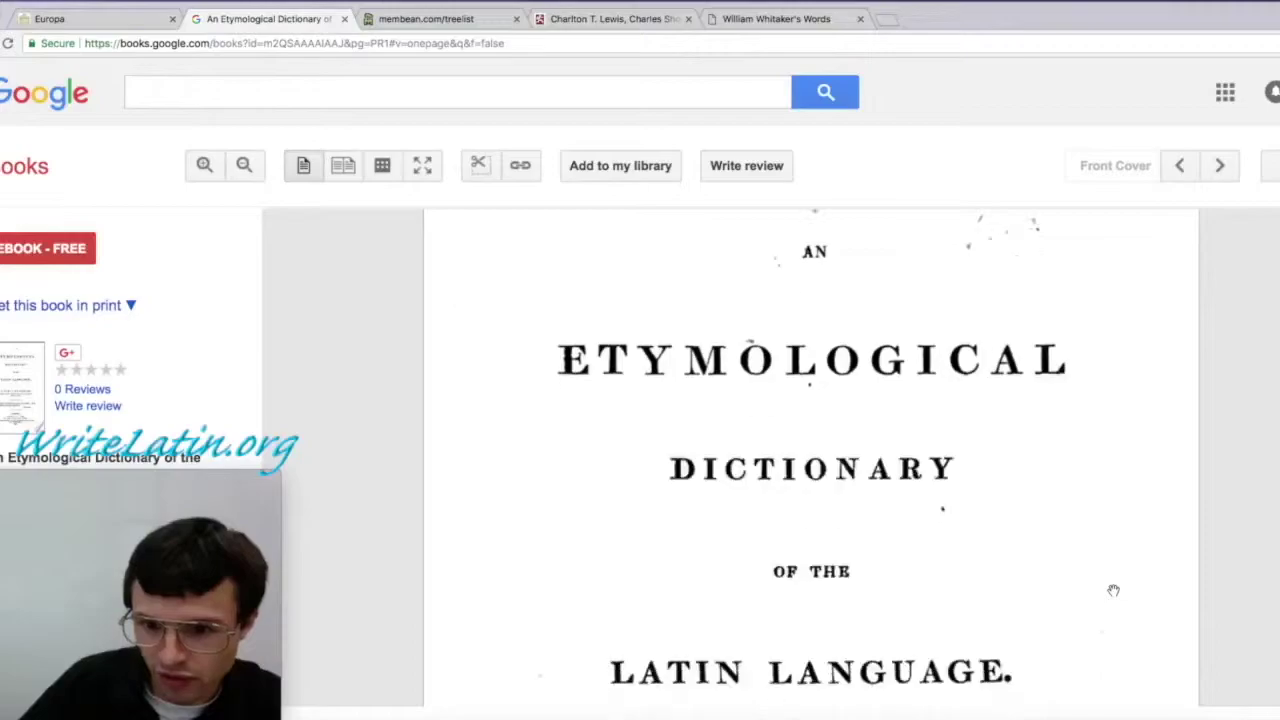
pyautogui.scroll(-5, 1113, 590)
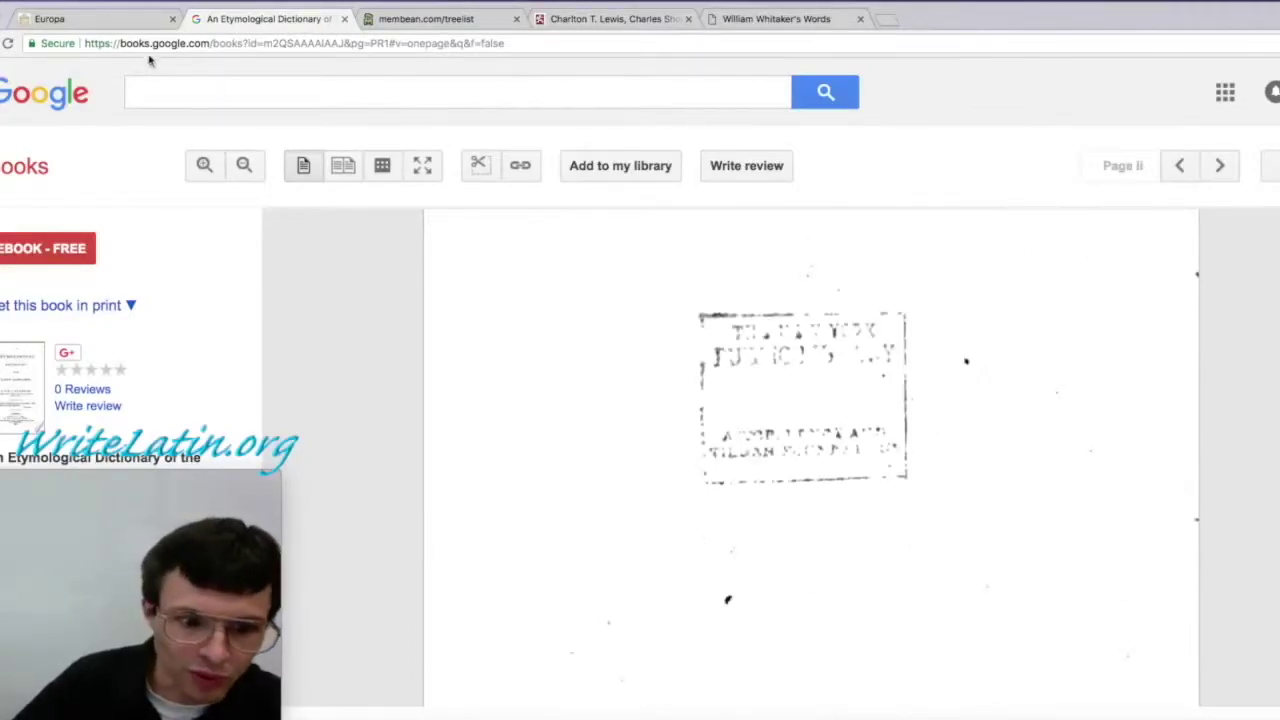
pyautogui.scroll(-2, 739, 405)
pyautogui.scroll(-8, 739, 405)
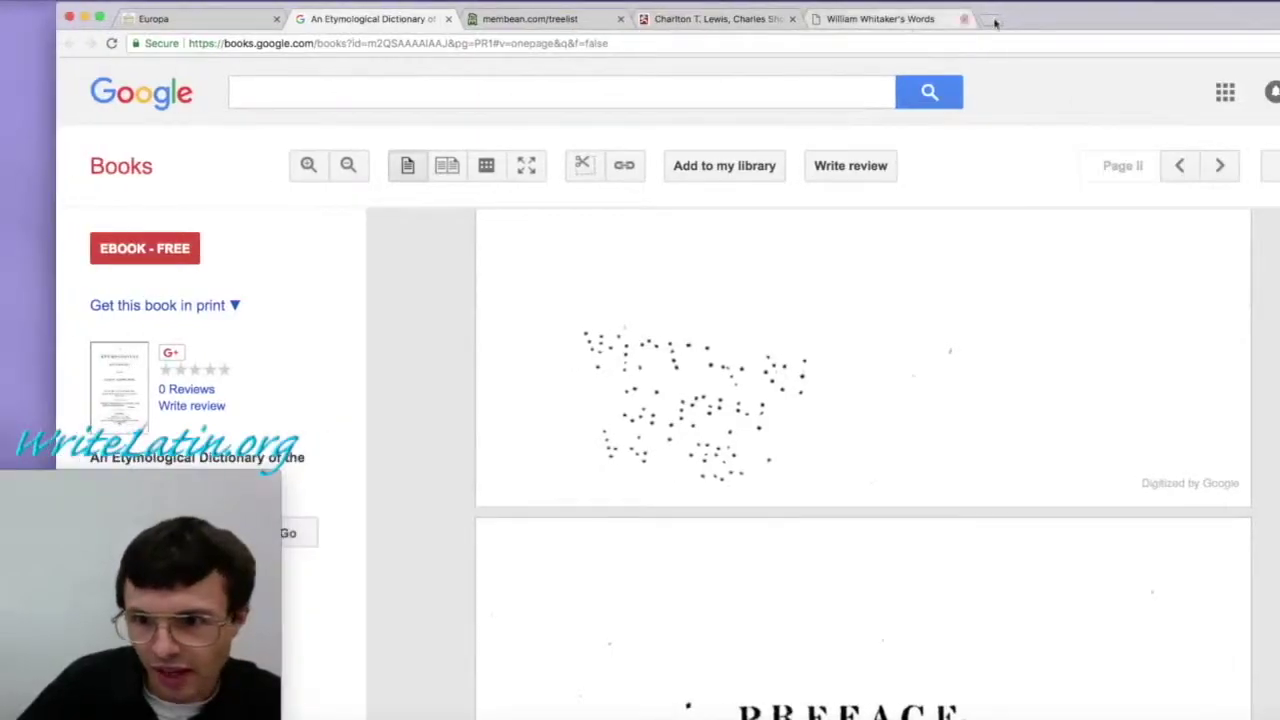
# Step: Jump to page 304 of the etymological dictionary and examine its entries around Ops and Opto
pyautogui.moveTo(1272, 215); pyautogui.dragTo(1256, 480)
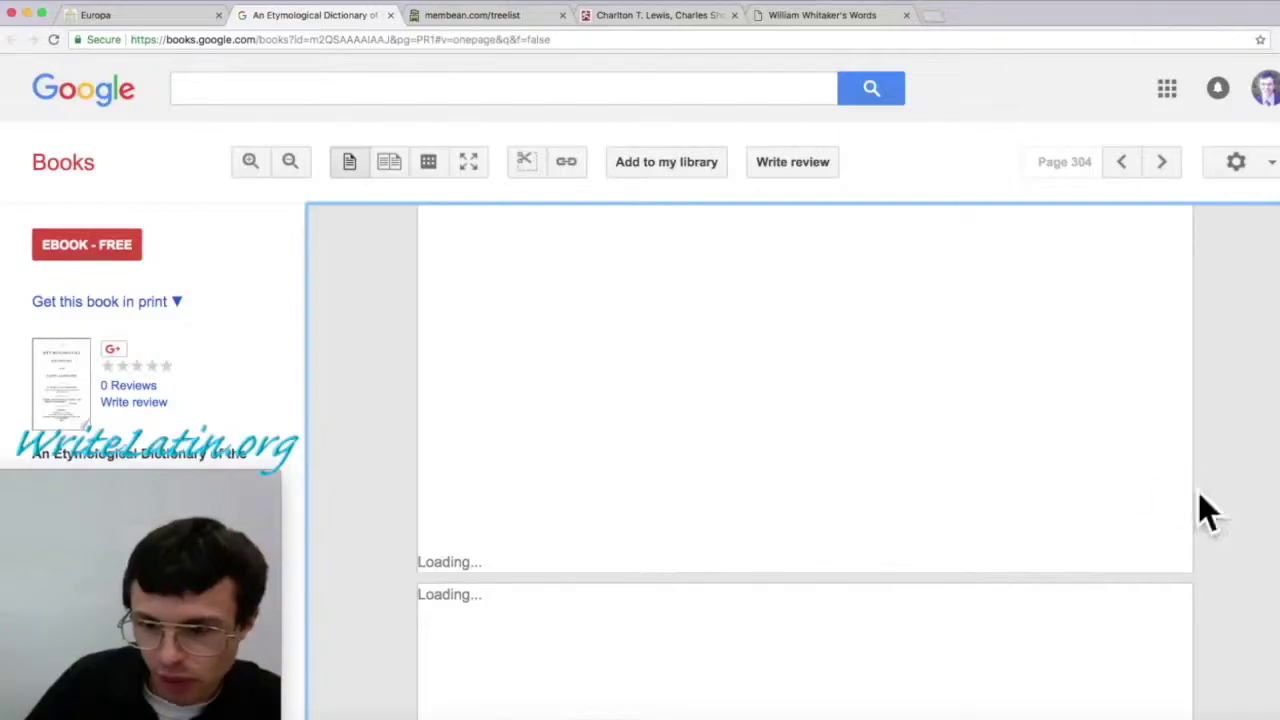
pyautogui.scroll(3, 1134, 480)
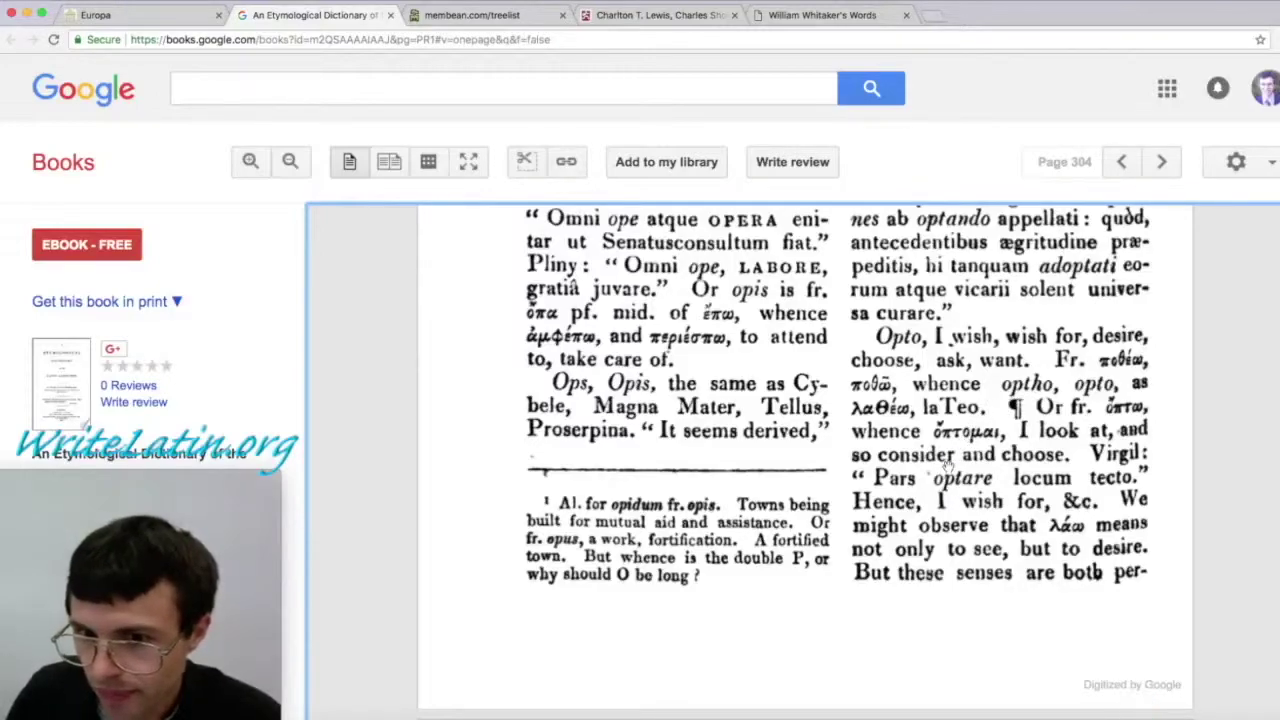
pyautogui.scroll(4, 945, 464)
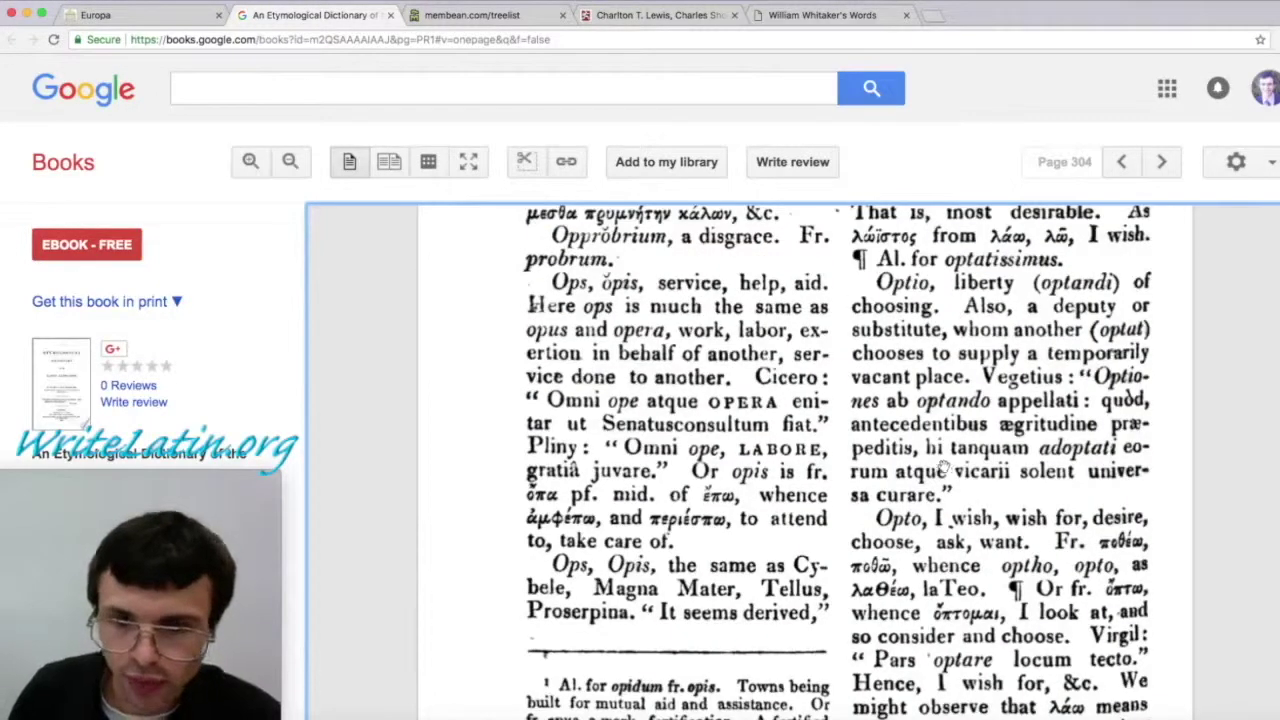
# Step: Return to the Europa worksheet and look over its exercises, map, vocabulary list and file options
pyautogui.hotkey('ctrl', 'shift', 'Tab')
pyautogui.scroll(2, 613, 353)
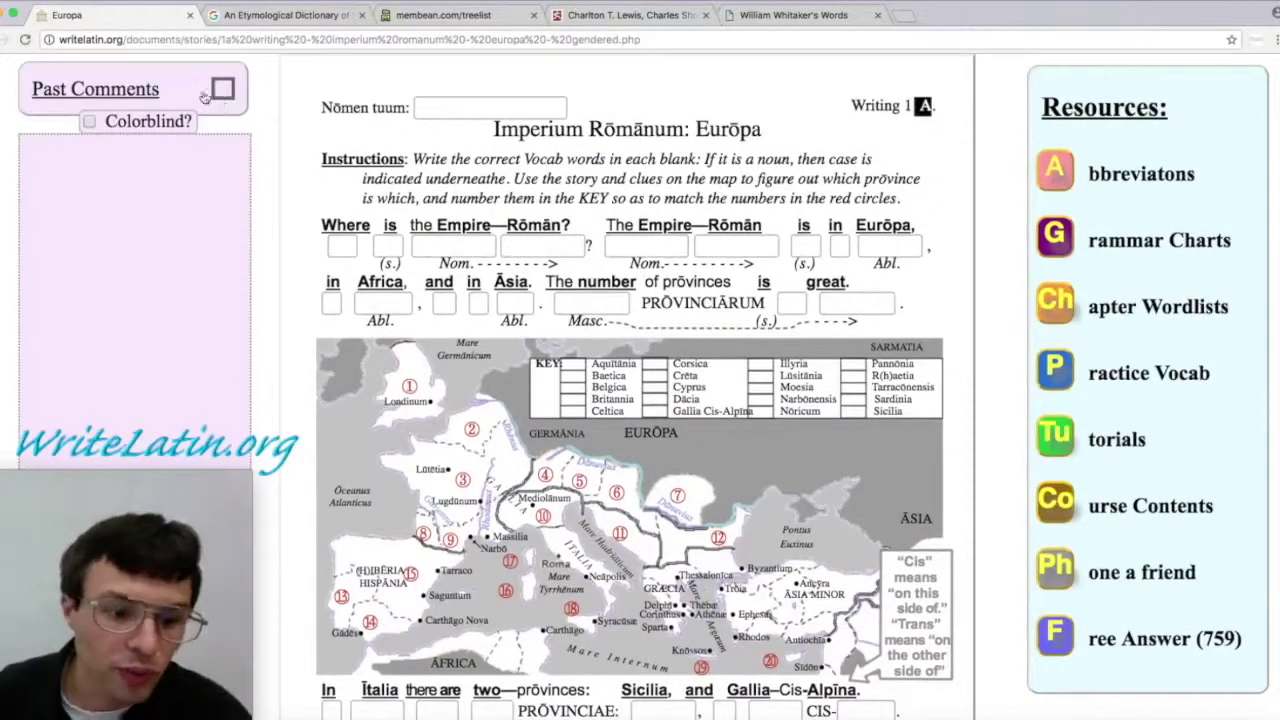
pyautogui.scroll(-15, 203, 97)
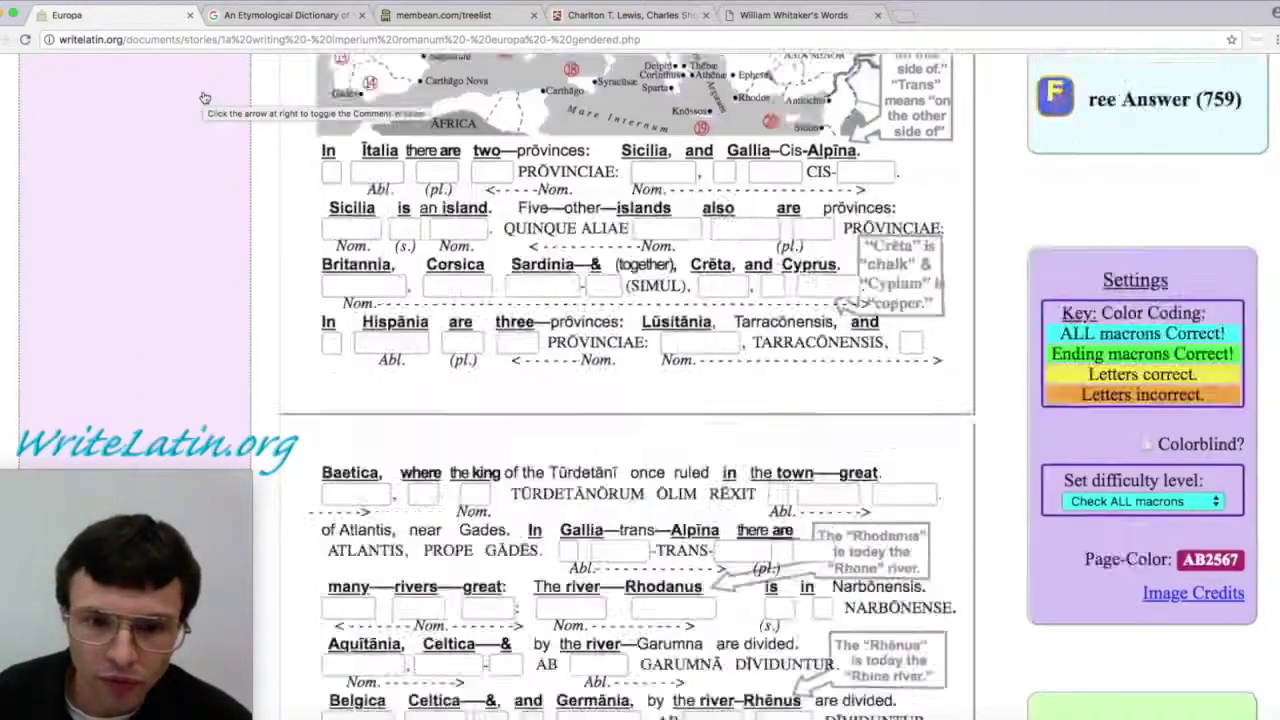
pyautogui.scroll(4, 203, 97)
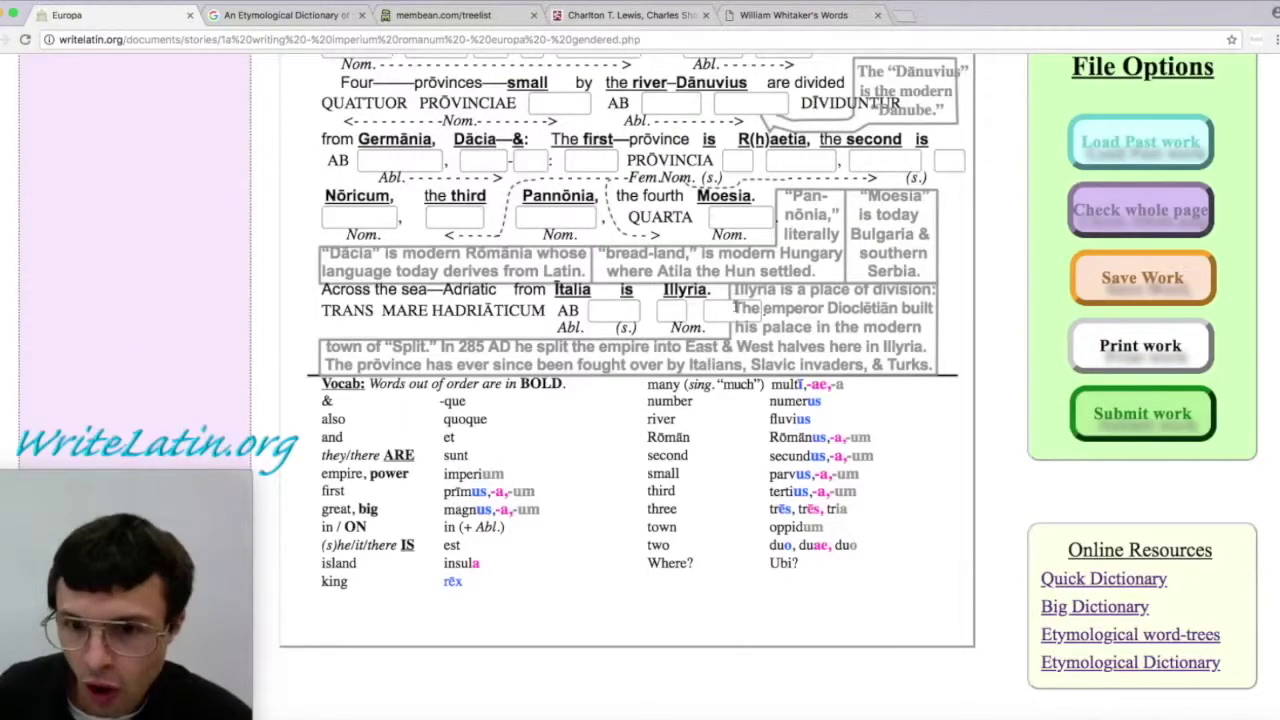
pyautogui.scroll(8, 735, 305)
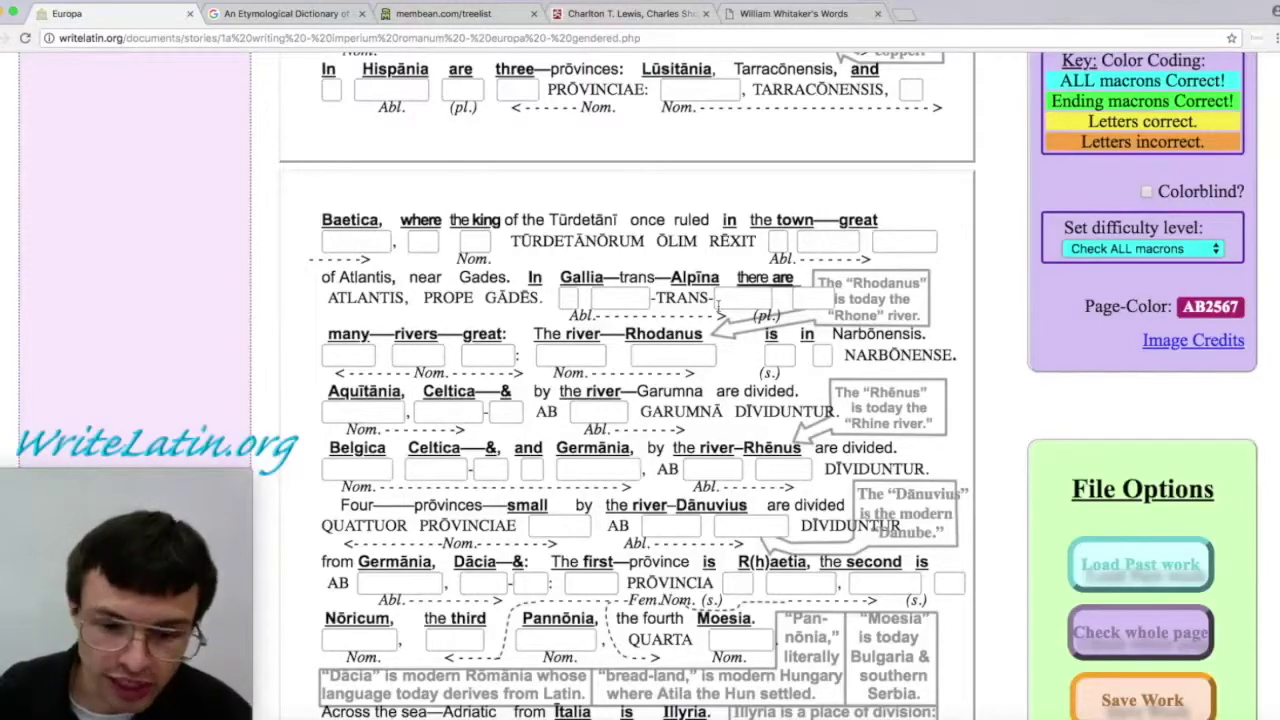
pyautogui.scroll(-4, 718, 305)
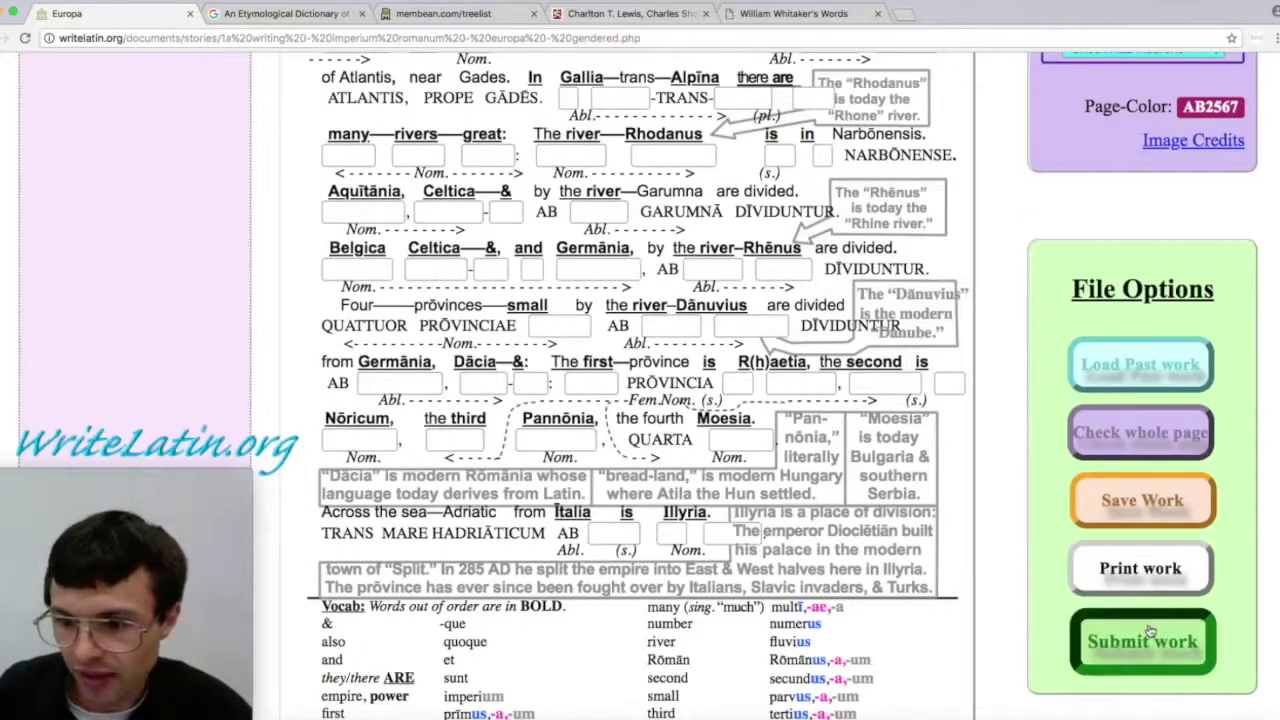
pyautogui.scroll(13, 881, 584)
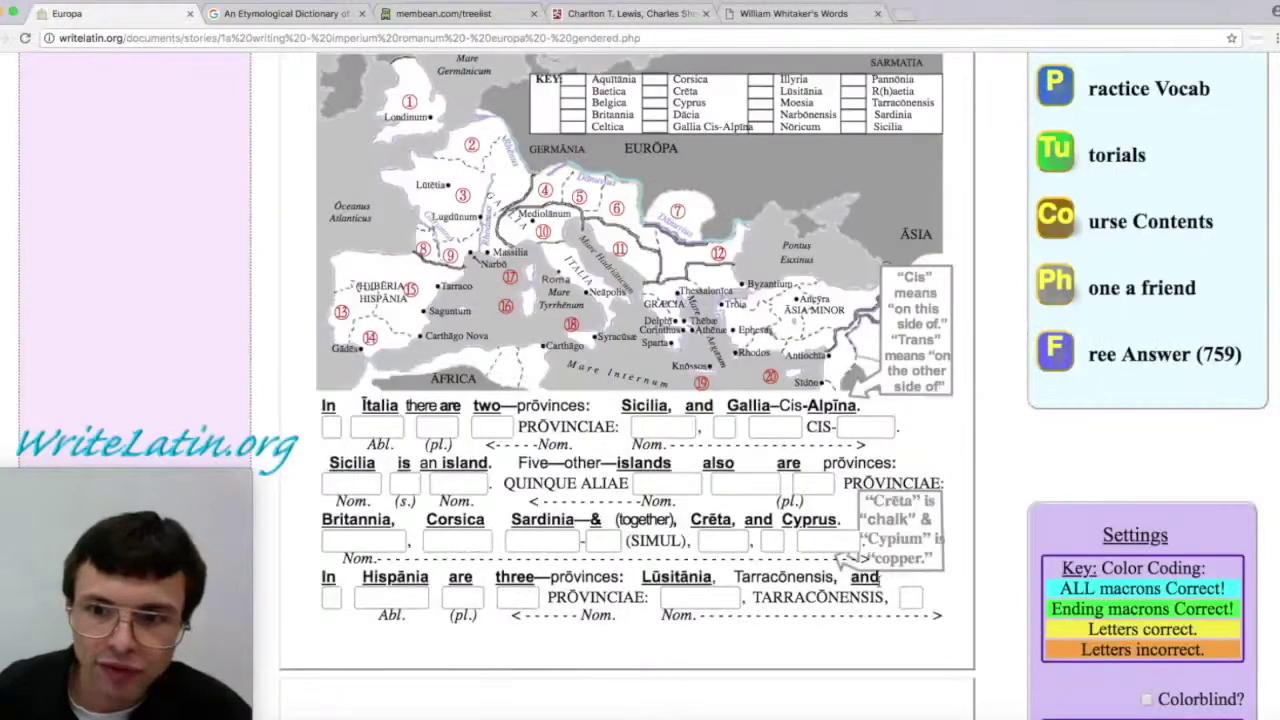
pyautogui.scroll(2, 878, 581)
pyautogui.scroll(-19, 877, 582)
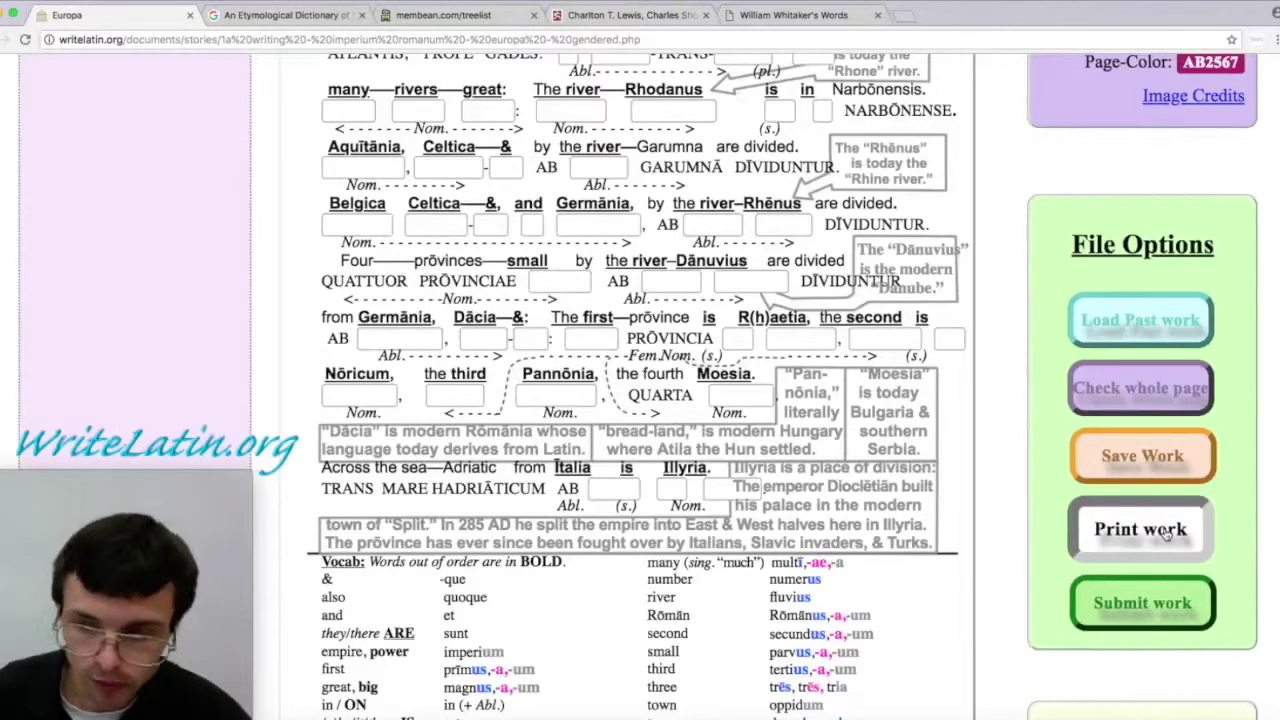
# Step: Enter "romanum" in the Rōmān blank of the opening question and have the answer checked
pyautogui.scroll(20, 855, 465)
pyautogui.click(526, 245)
pyautogui.write('romanum')
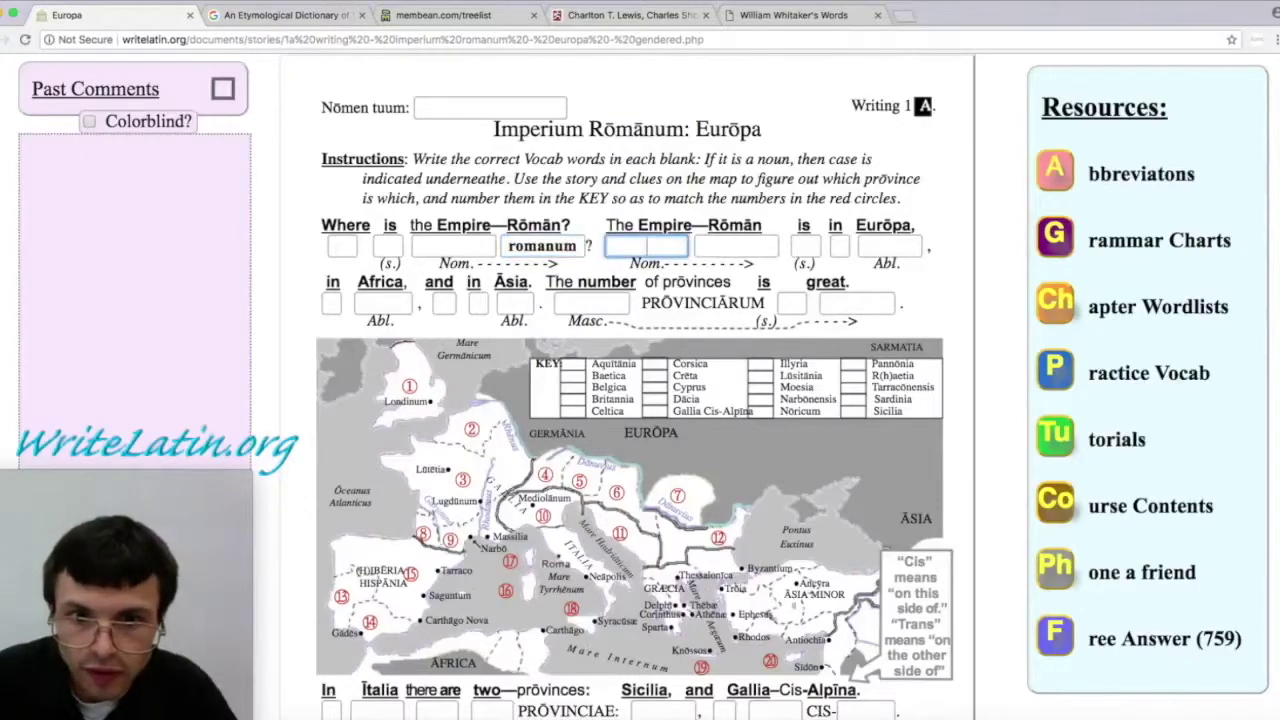
pyautogui.press('Tab')
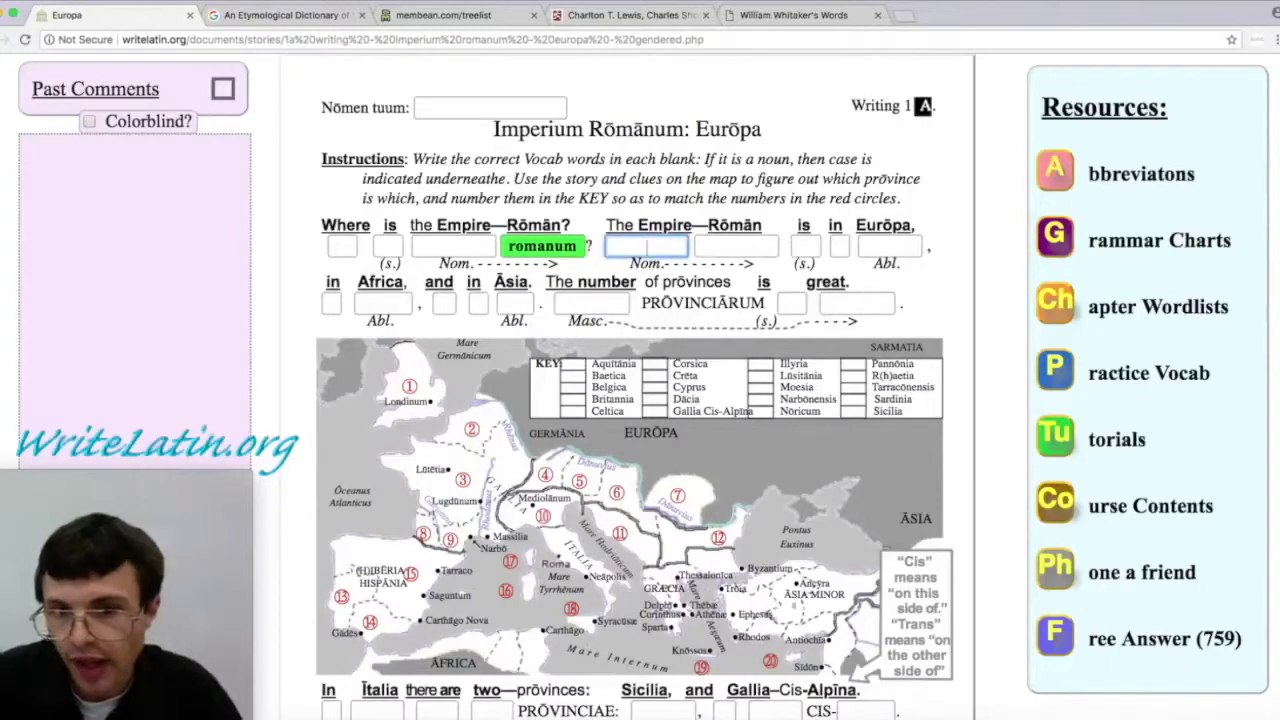
# Step: Open the print preview of the worksheet, enlarge it, and look through the pages
pyautogui.scroll(-15, 1133, 568)
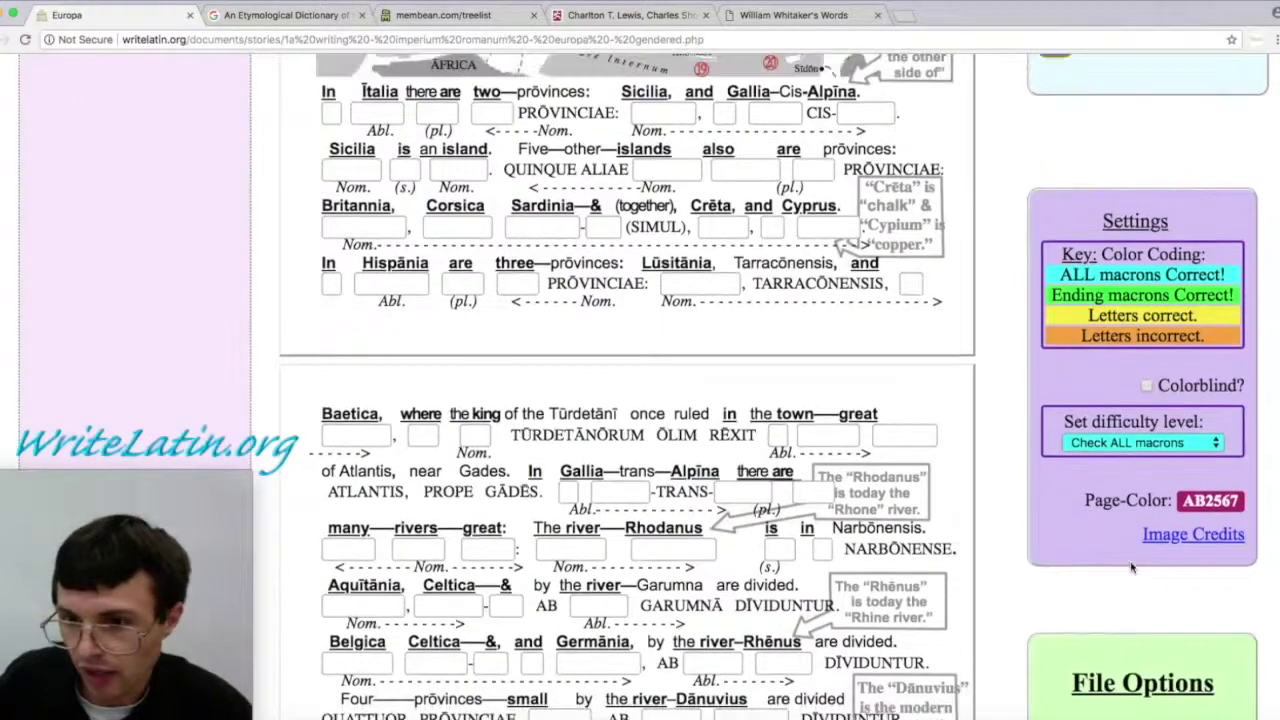
pyautogui.scroll(-3, 1133, 568)
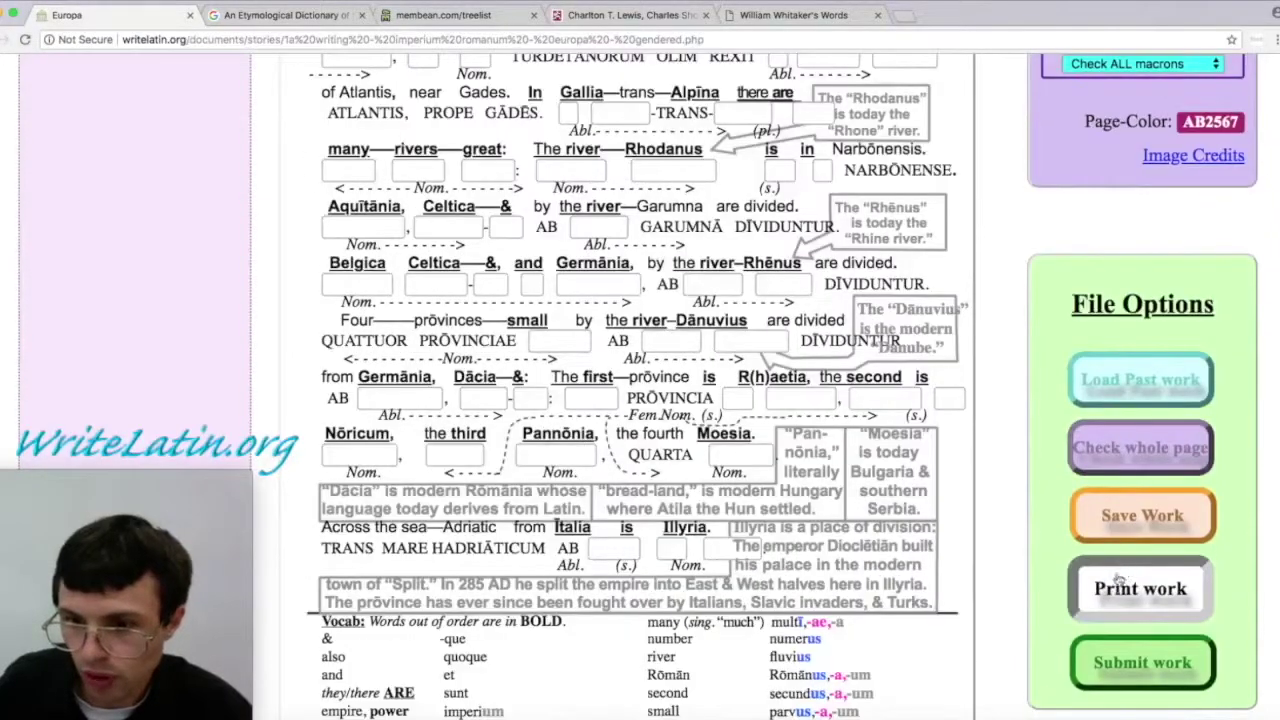
pyautogui.click(1140, 589)
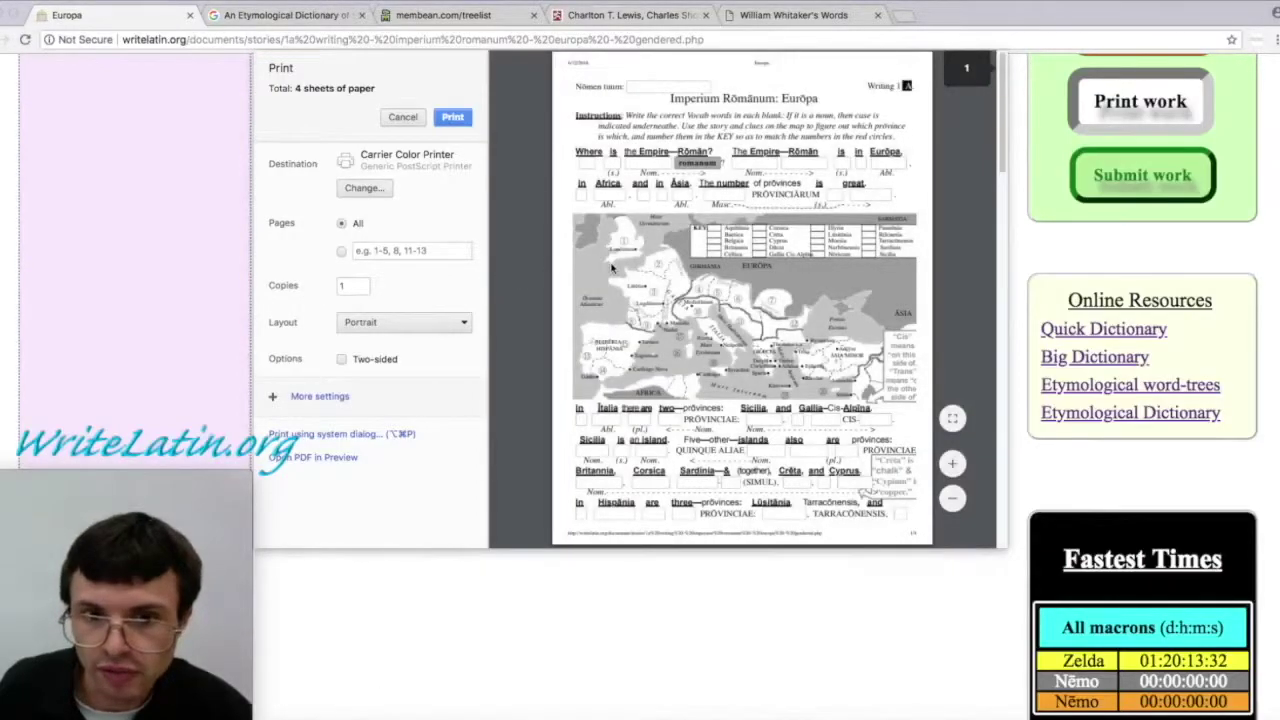
pyautogui.click(953, 467)
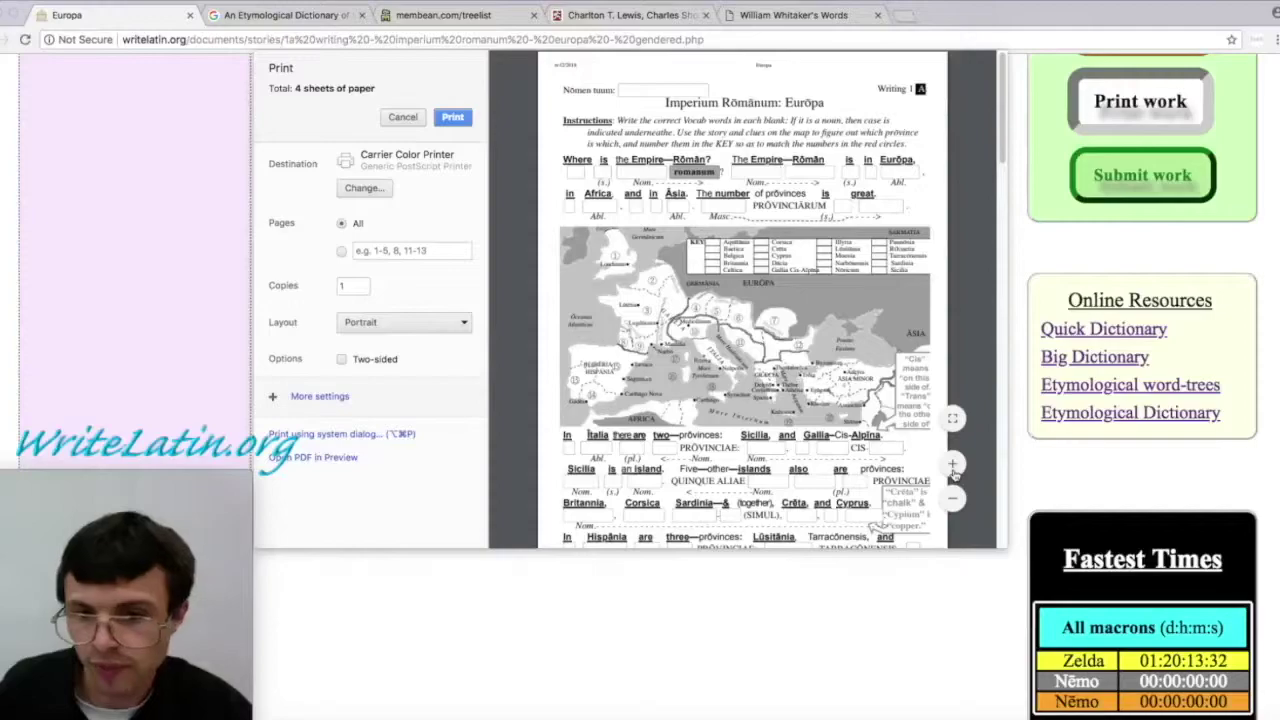
pyautogui.scroll(-5, 621, 279)
pyautogui.scroll(5, 621, 279)
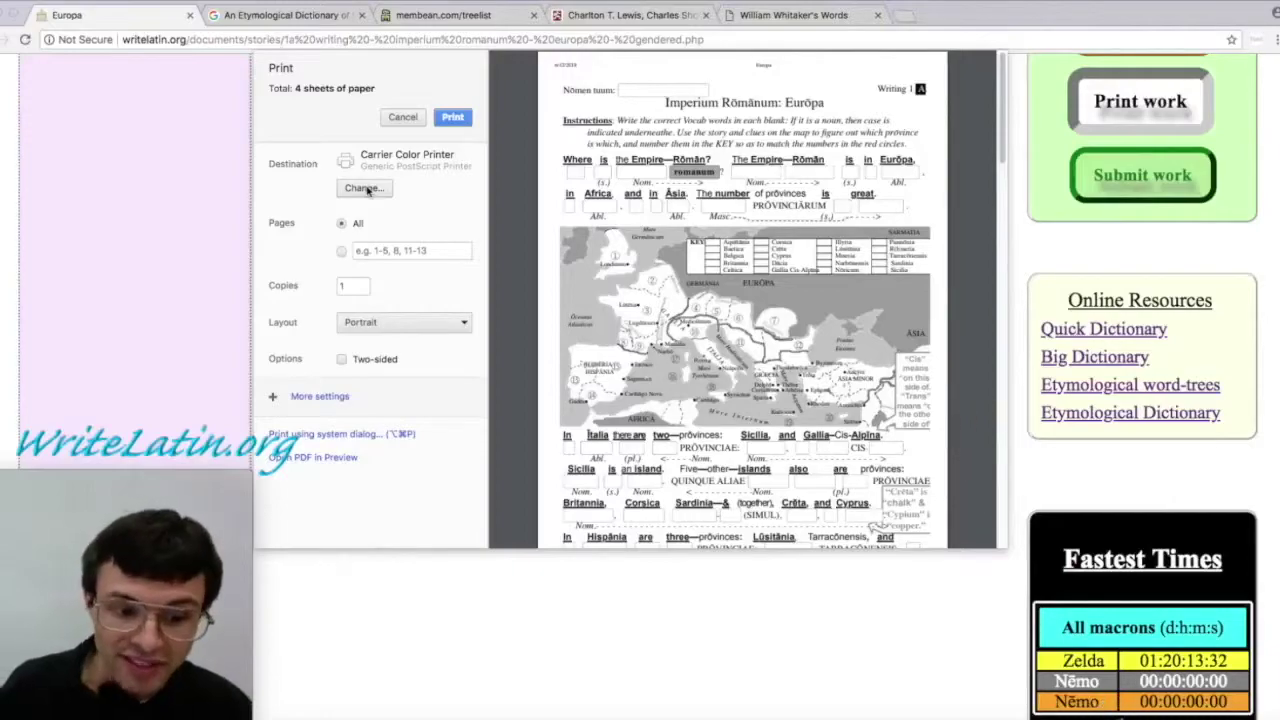
# Step: Set the print destination to Save as PDF and save the worksheet as Europa.pdf
pyautogui.click(364, 189)
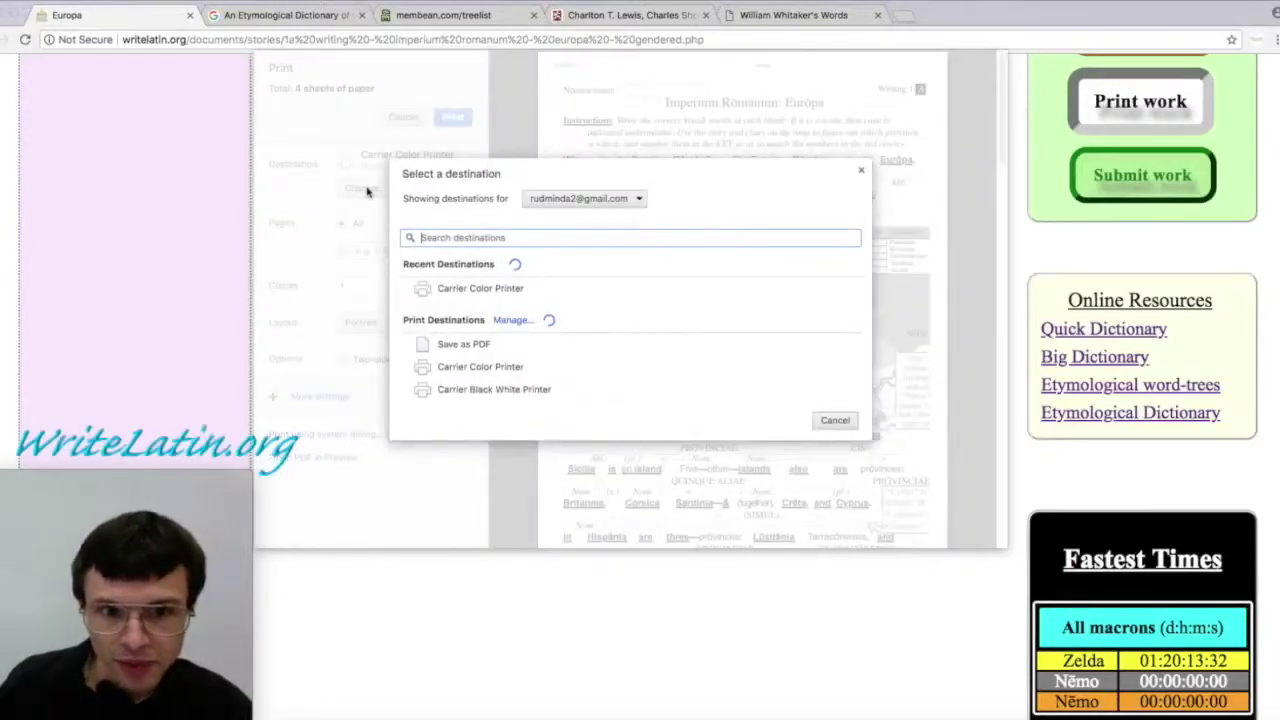
pyautogui.click(488, 335)
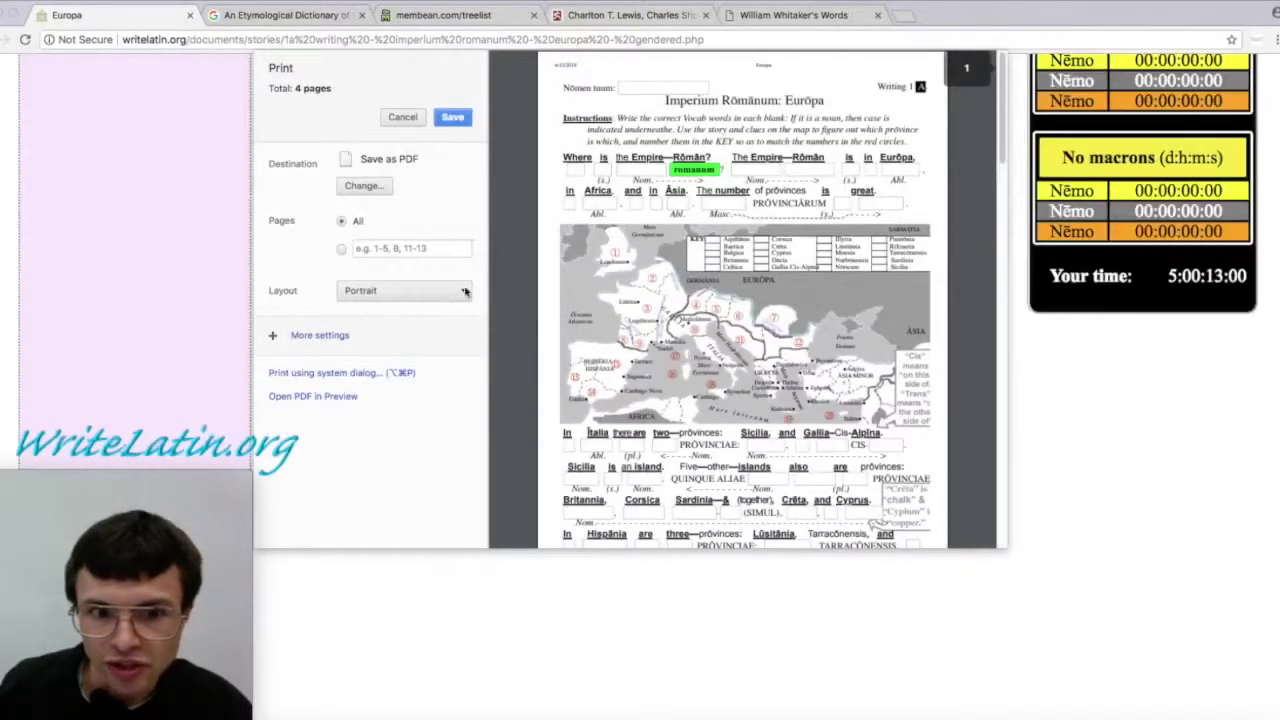
pyautogui.click(453, 118)
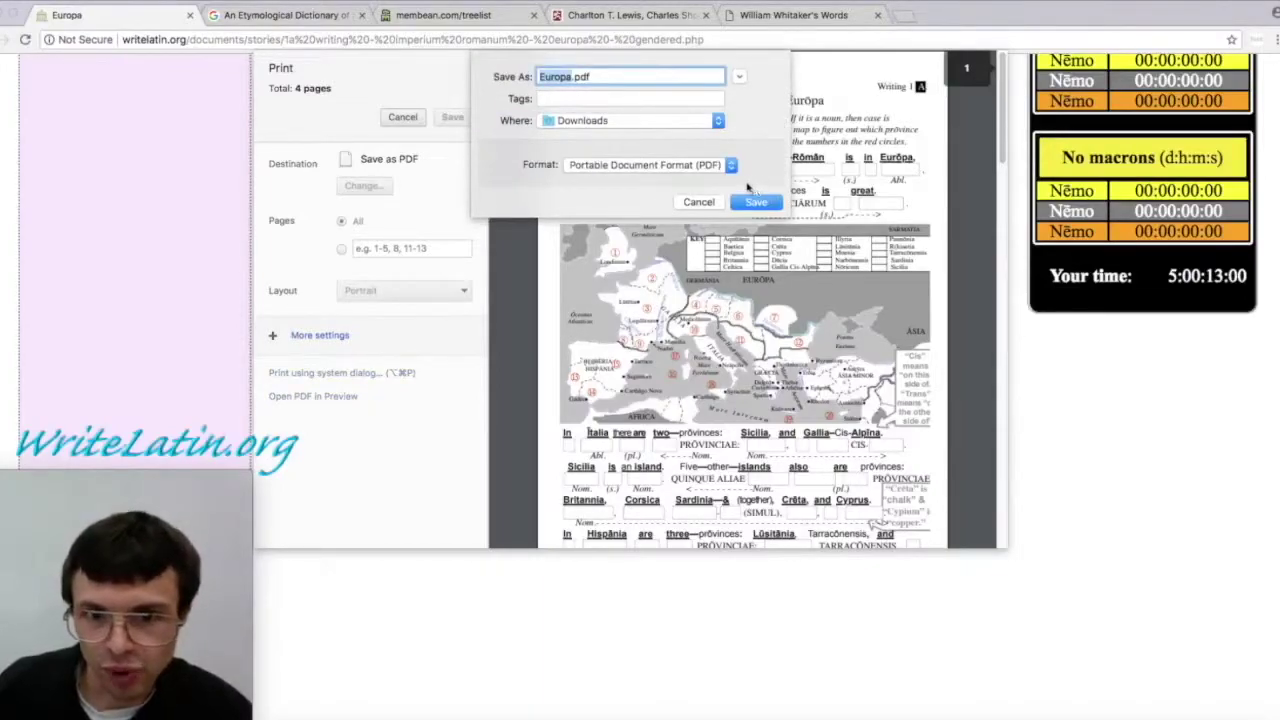
pyautogui.click(696, 124)
pyautogui.click(651, 226)
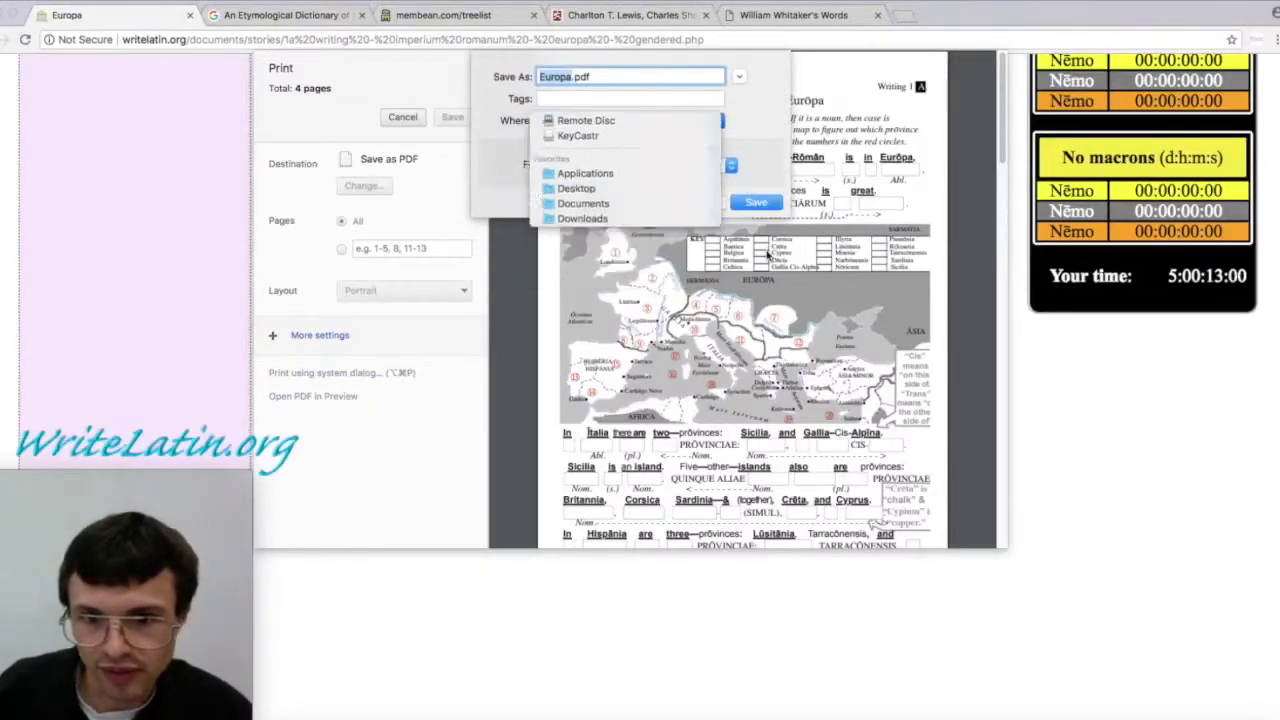
pyautogui.click(774, 204)
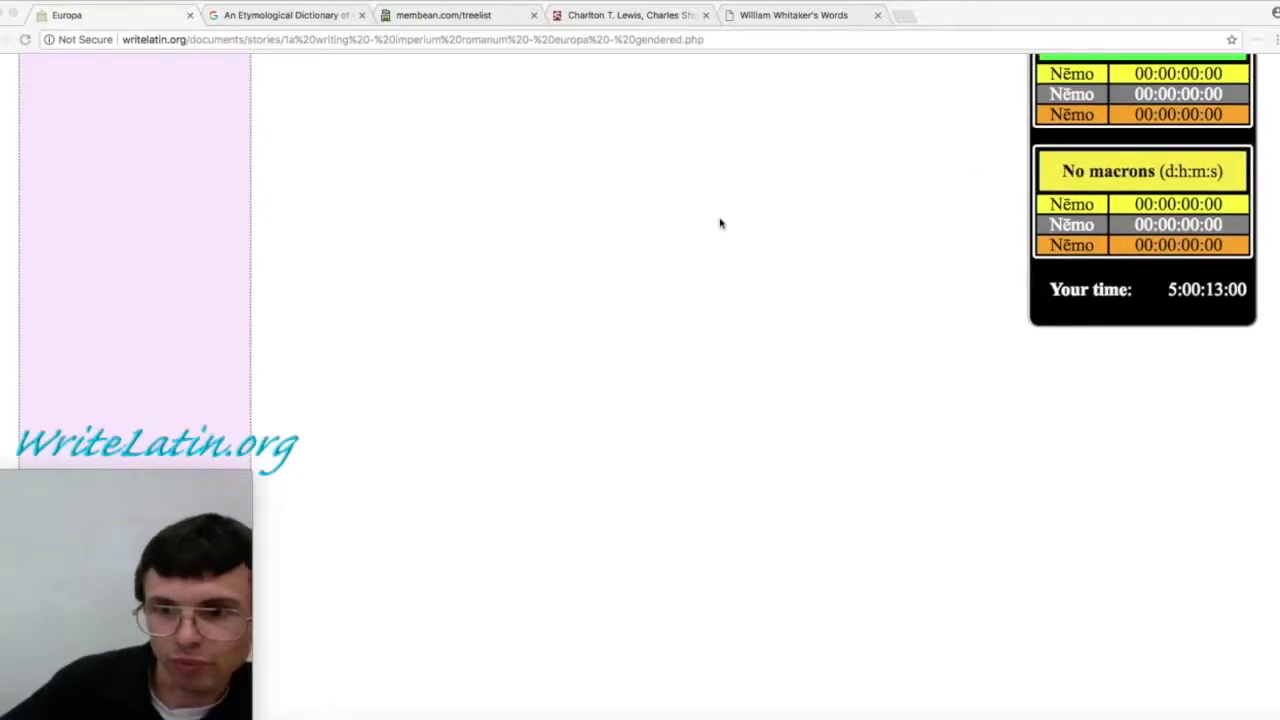
# Step: Switch to Preview, bring the saved Europa.pdf fully into view, inspect its first page, and close it
pyautogui.scroll(5, 720, 224)
pyautogui.press('super+Tab')
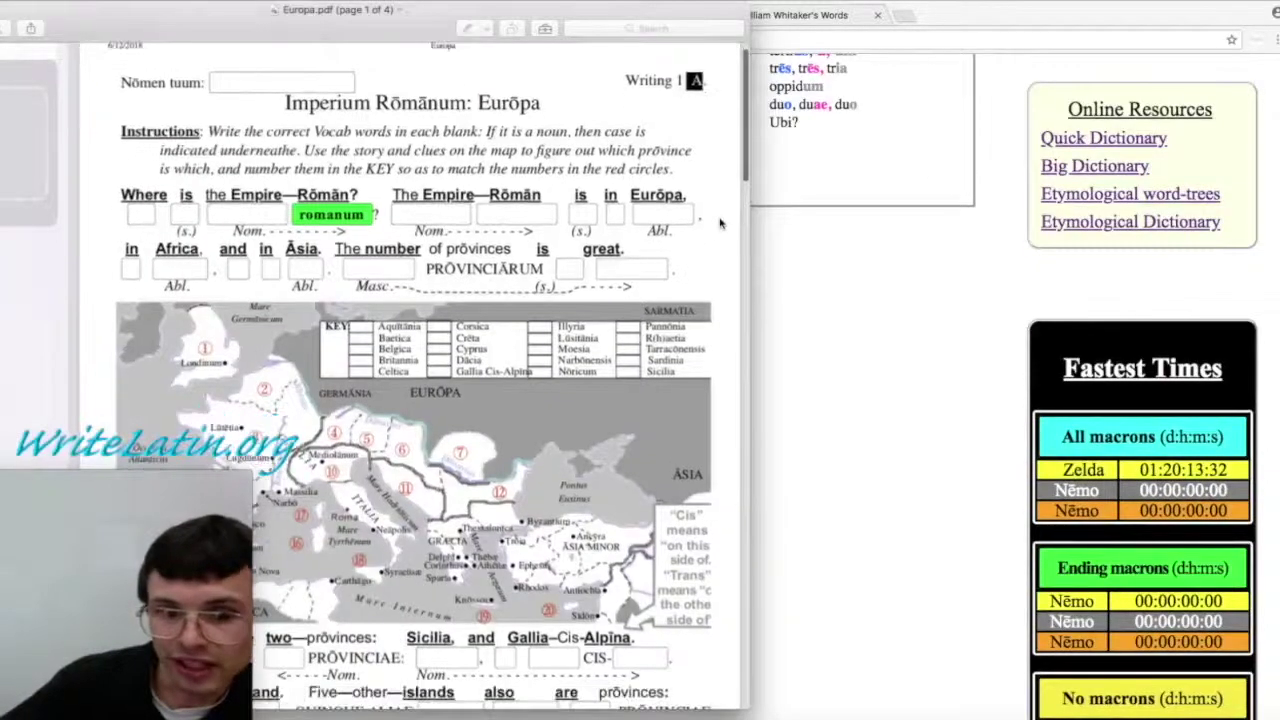
pyautogui.moveTo(376, 12); pyautogui.dragTo(800, 80)
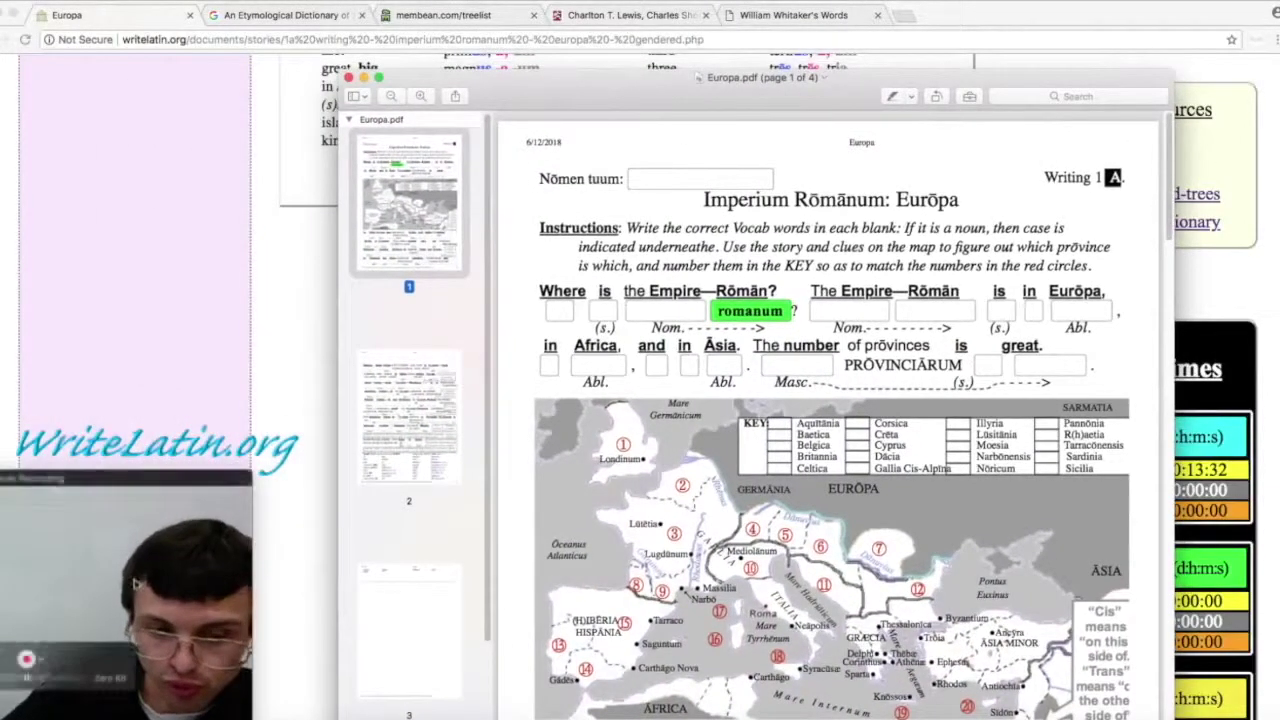
pyautogui.scroll(-1, 697, 335)
pyautogui.scroll(1, 697, 335)
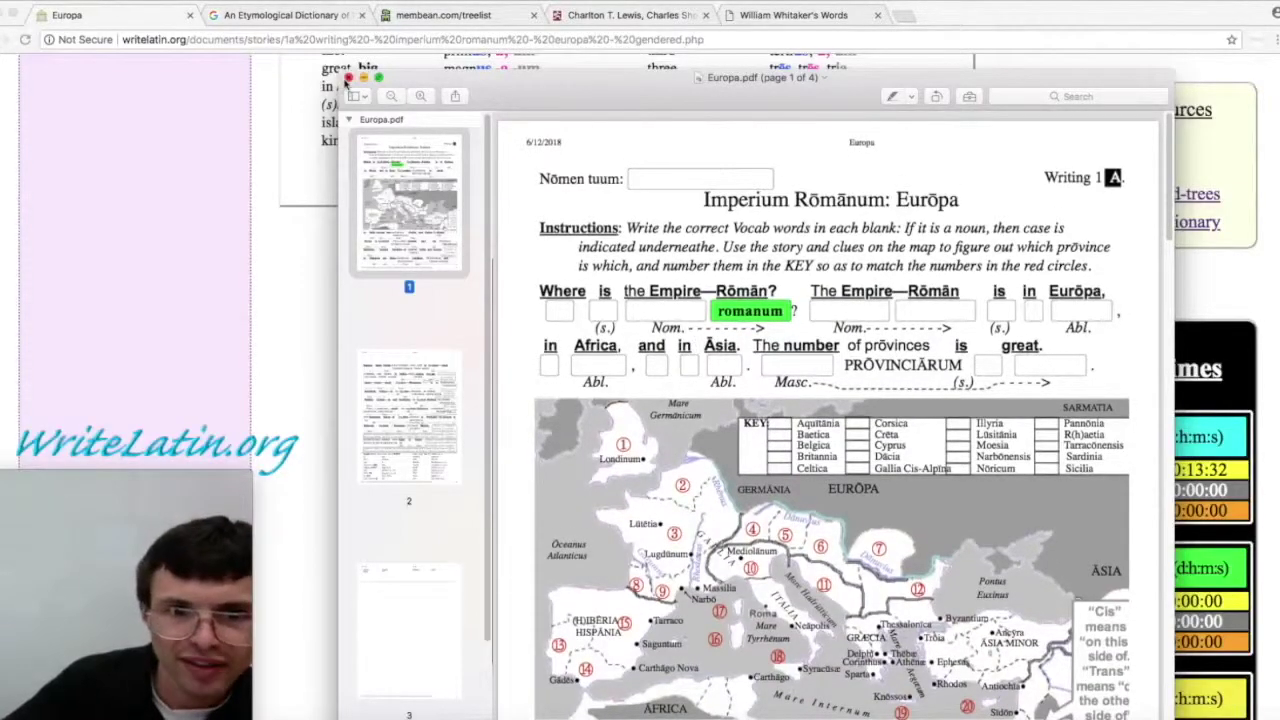
pyautogui.click(348, 77)
# Step: Number Belgica as 2 in the map's KEY and have the answer checked
pyautogui.scroll(10, 656, 290)
pyautogui.scroll(-2, 656, 290)
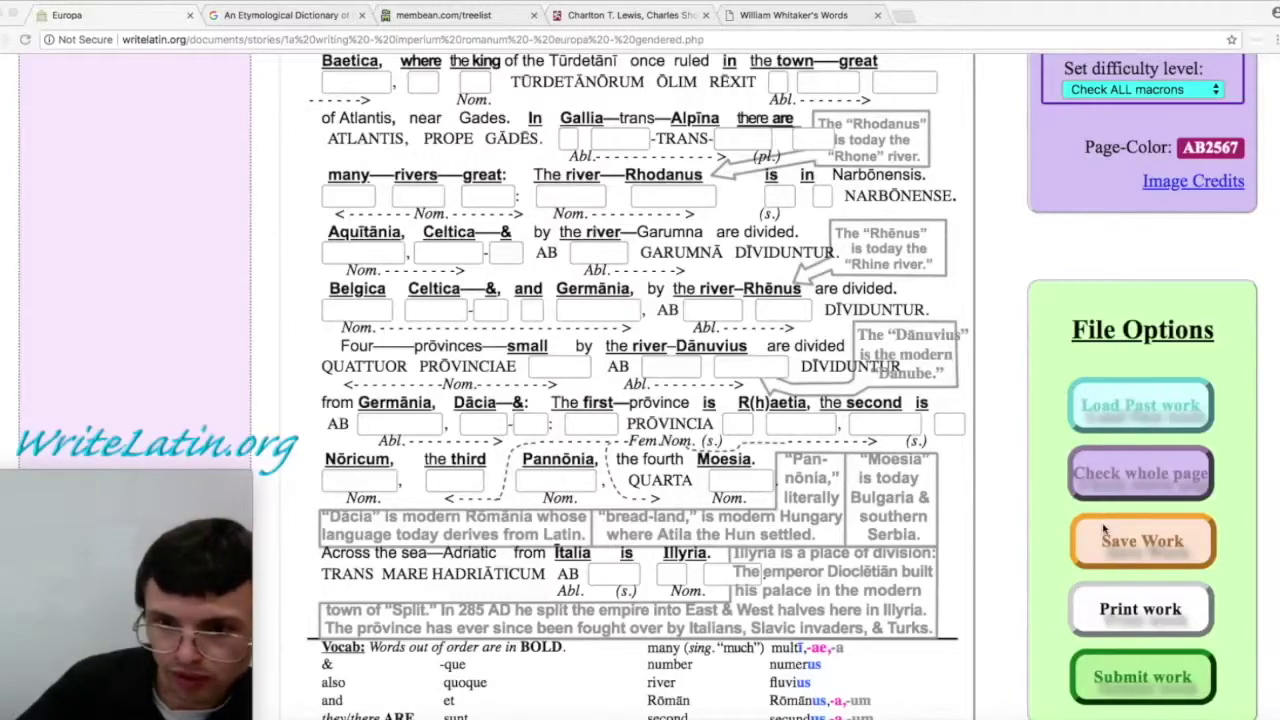
pyautogui.scroll(1, 428, 500)
pyautogui.press('super+r')
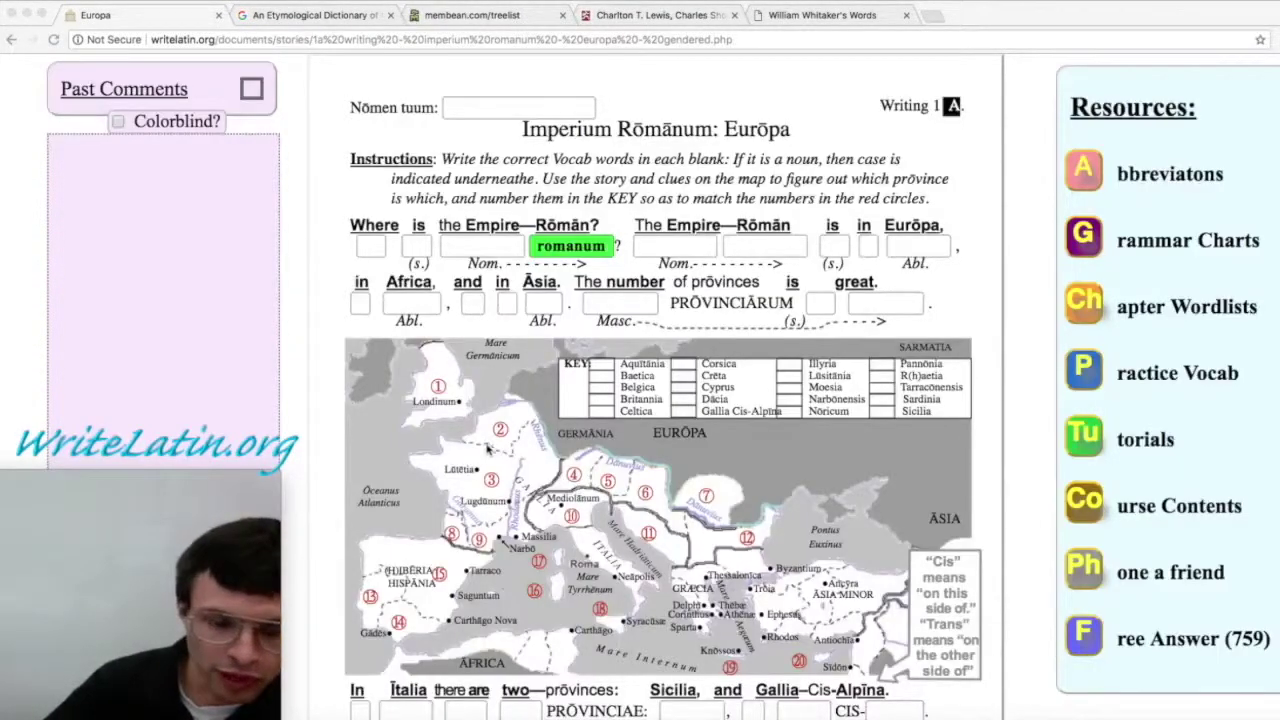
pyautogui.click(421, 516)
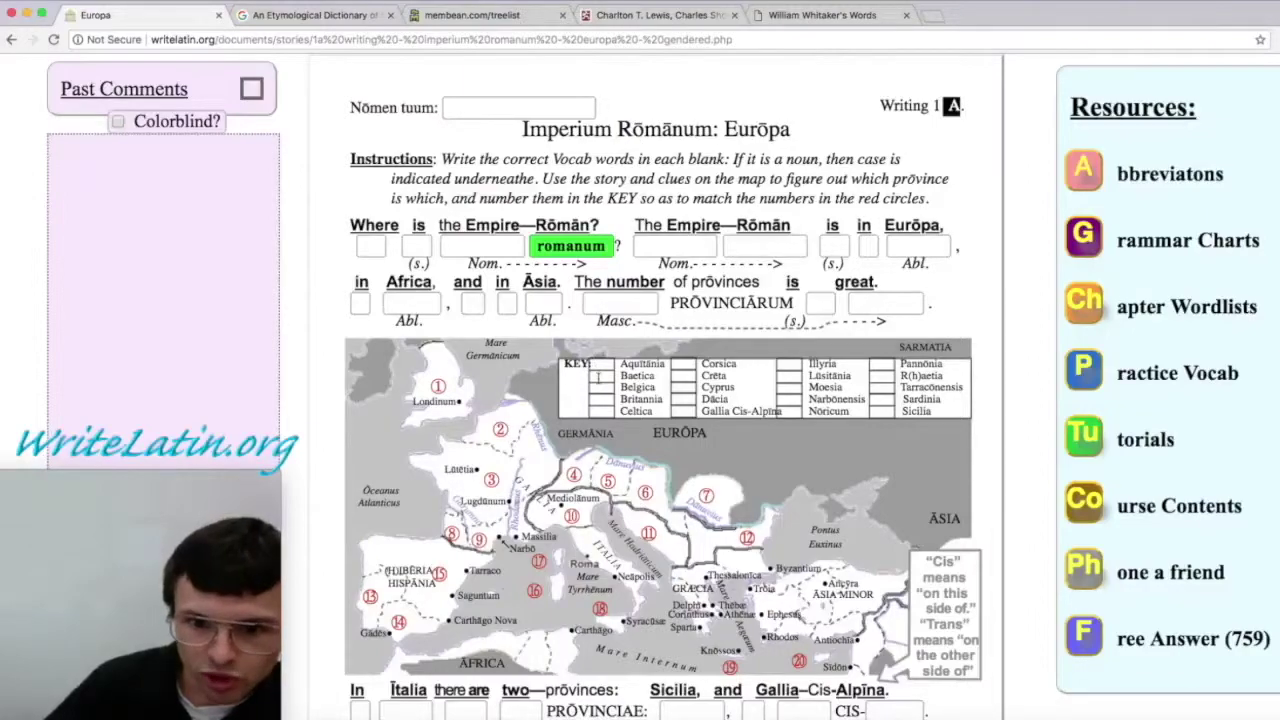
pyautogui.moveTo(482, 492); pyautogui.dragTo(494, 484)
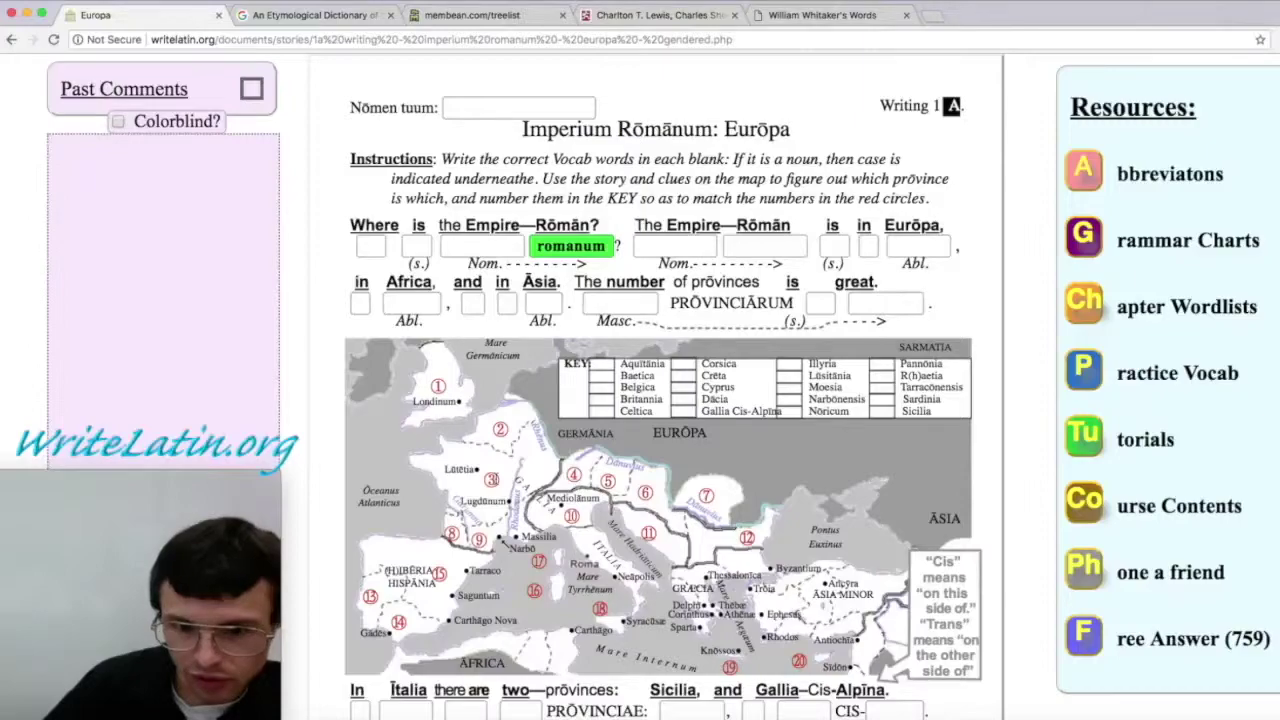
pyautogui.click(608, 388)
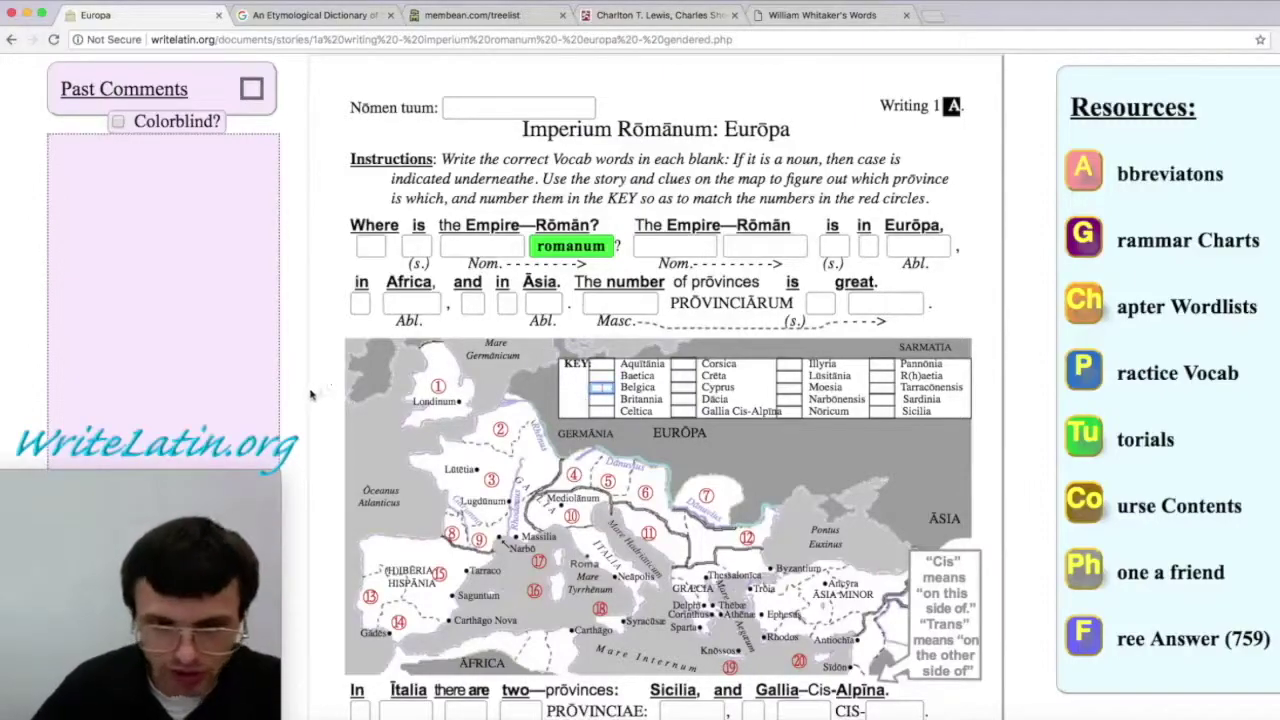
pyautogui.write('2')
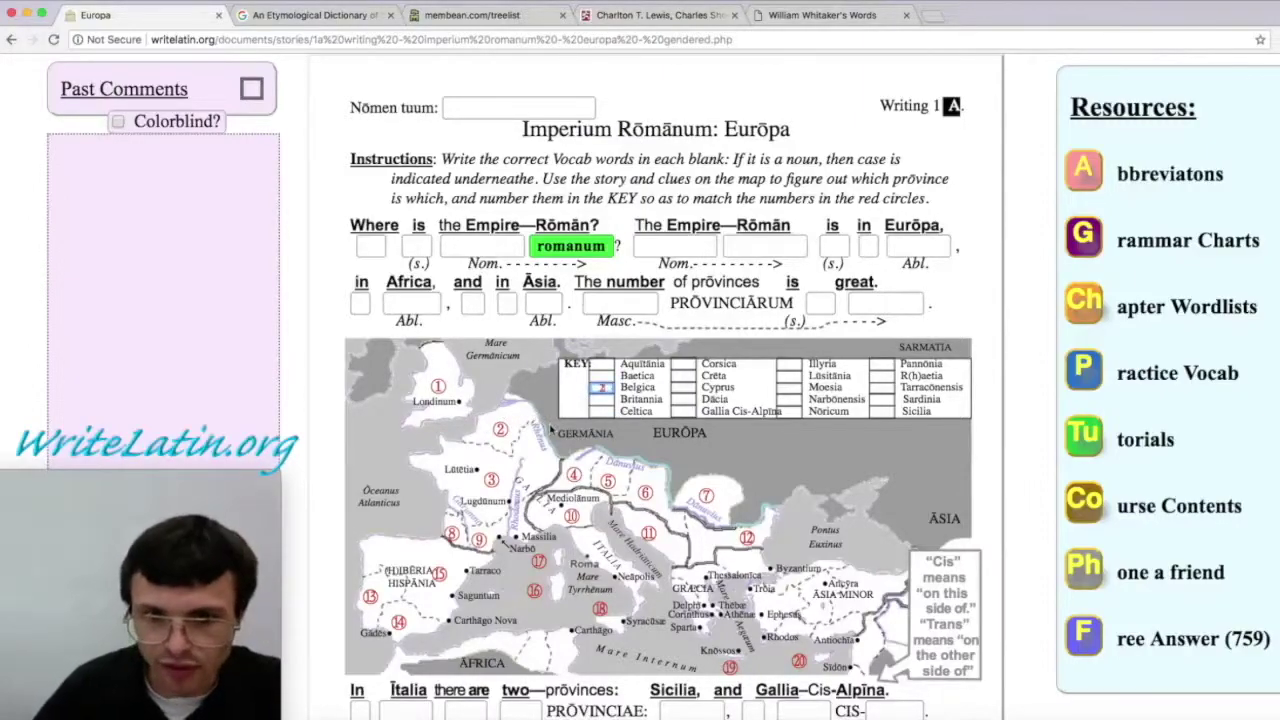
pyautogui.press('Tab')
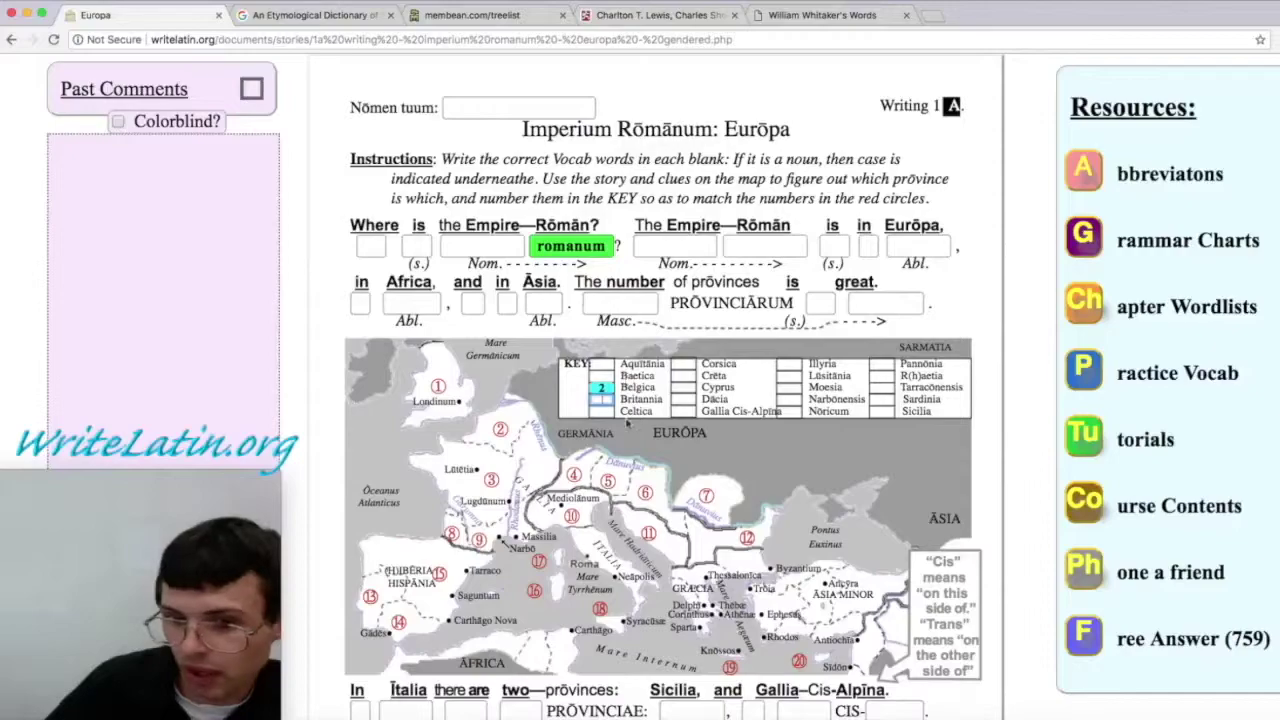
pyautogui.scroll(-3, 628, 420)
pyautogui.scroll(-7, 625, 420)
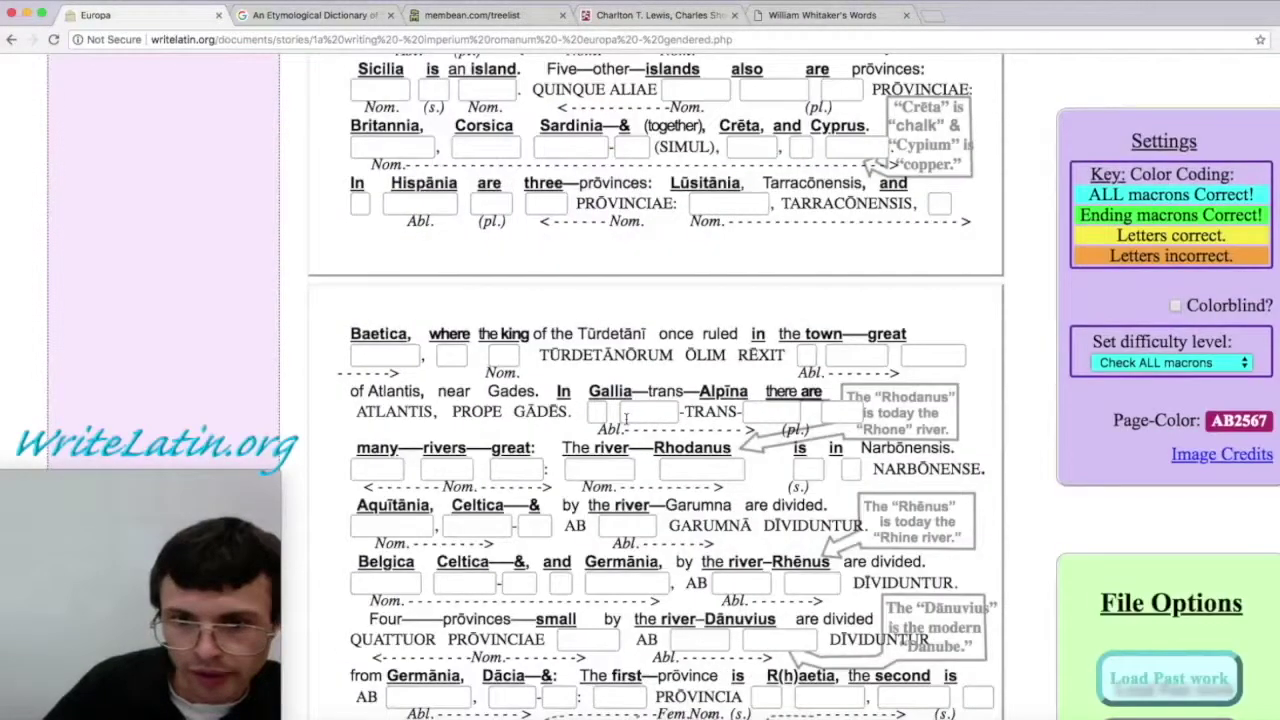
pyautogui.scroll(3, 625, 421)
pyautogui.scroll(6, 625, 421)
pyautogui.rightClick(640, 420)
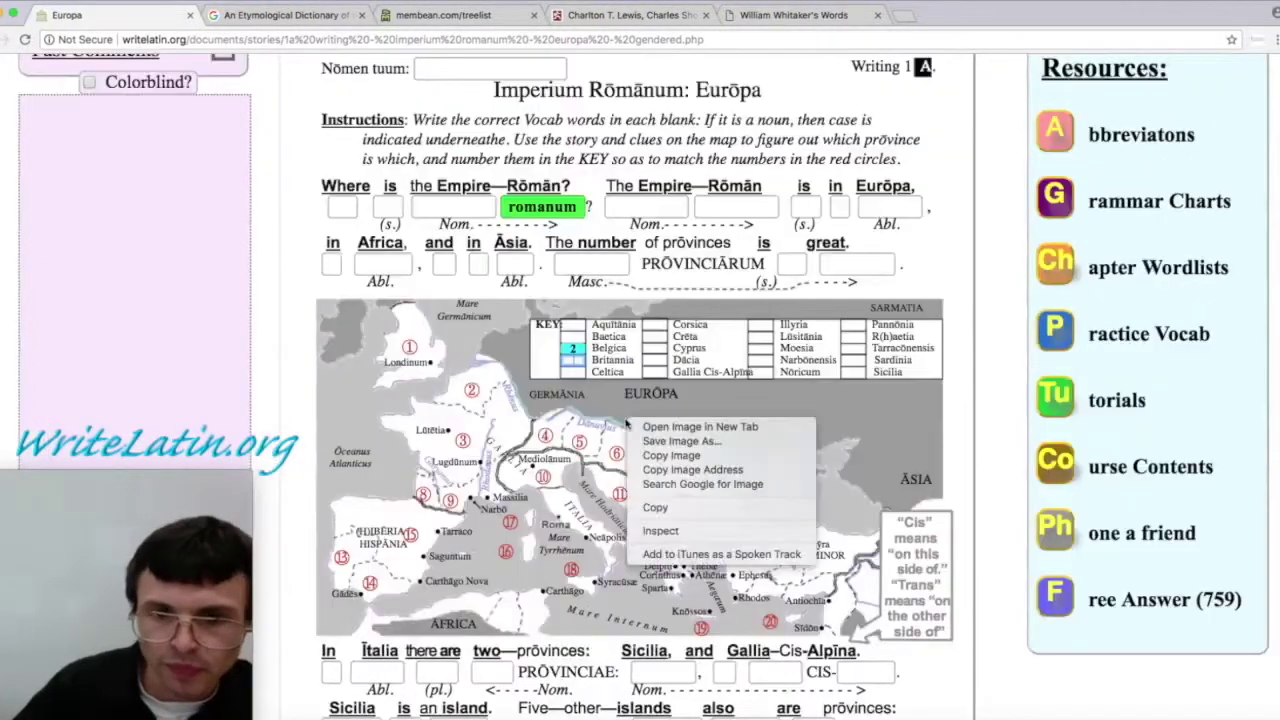
pyautogui.click(488, 346)
# Step: Highlight the Nom. case hint under the opening question and enter "imperium" in the Empire blank above it
pyautogui.moveTo(438, 226); pyautogui.dragTo(556, 224)
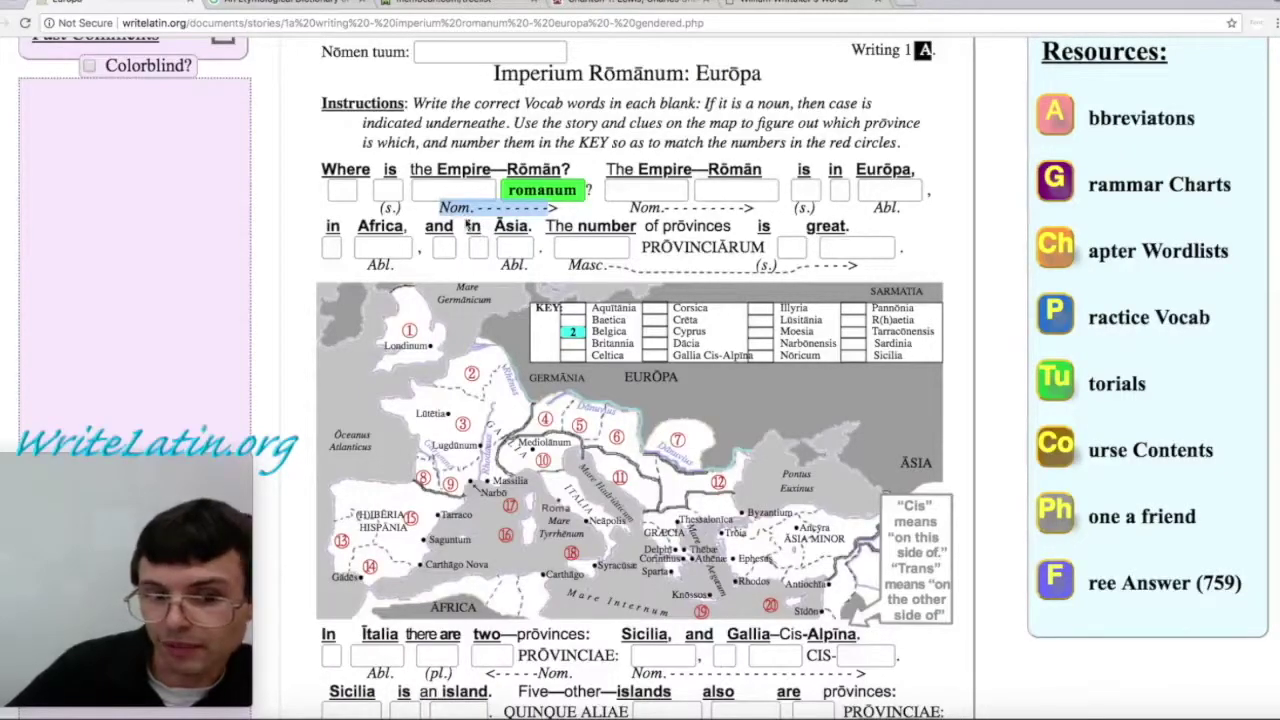
pyautogui.click(466, 191)
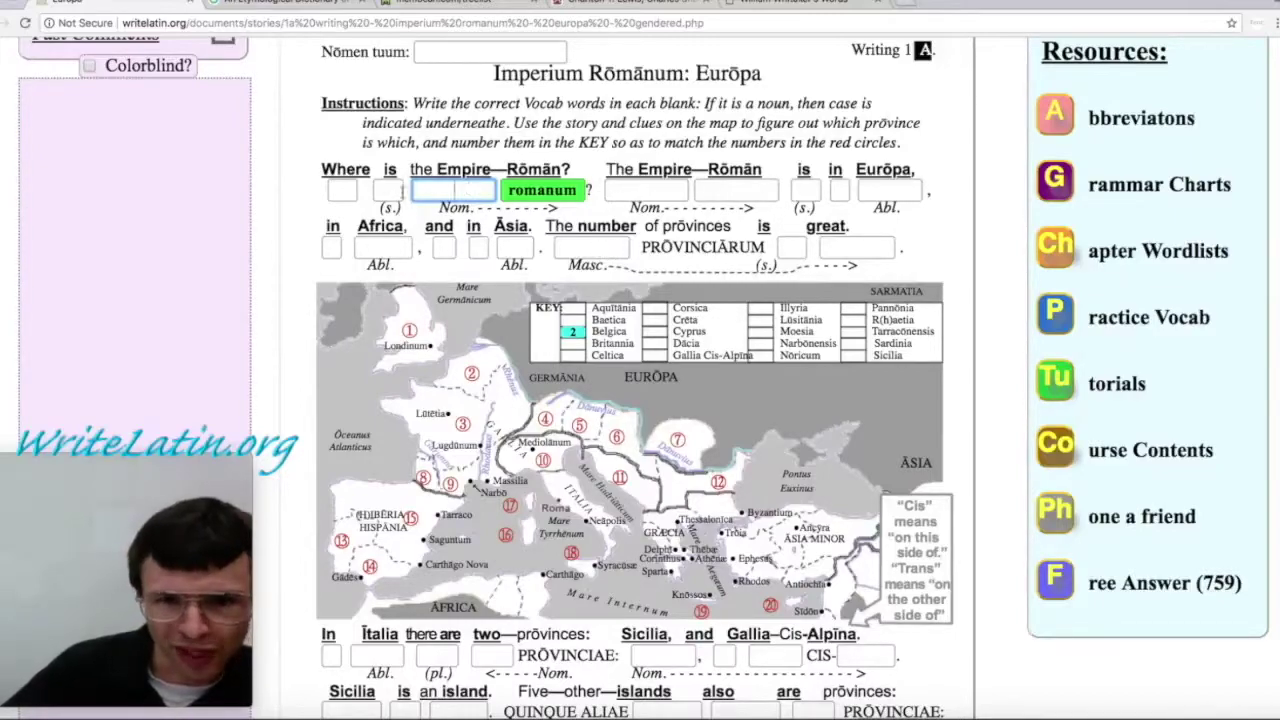
pyautogui.click(471, 193)
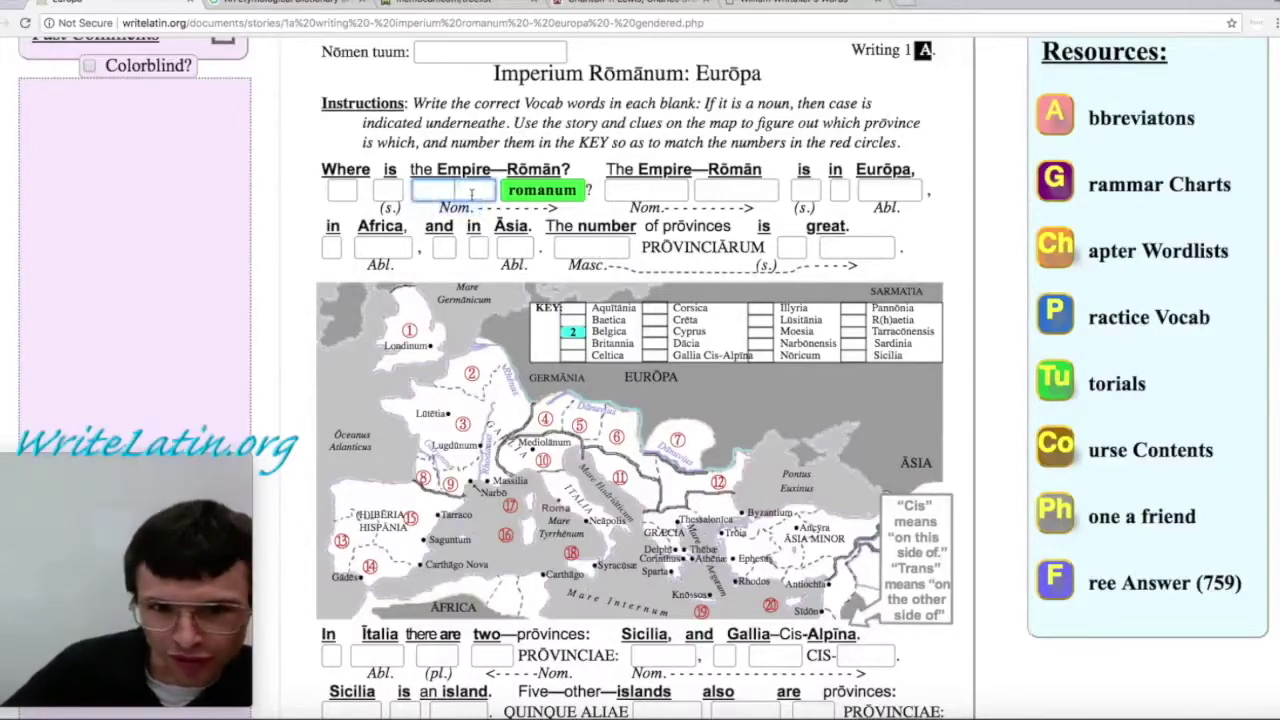
pyautogui.write('imperium')
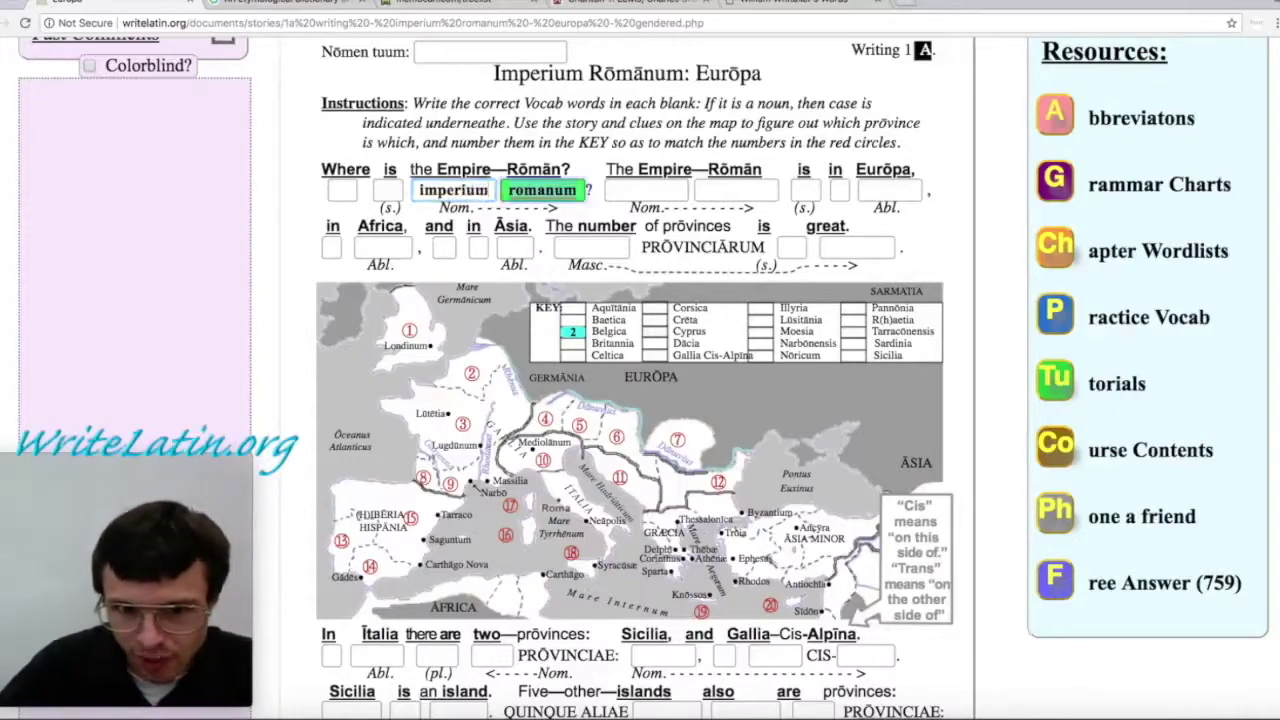
# Step: Have the "imperium" answer in the opening question's Empire blank checked, leaving no page text selected
pyautogui.press('Tab')
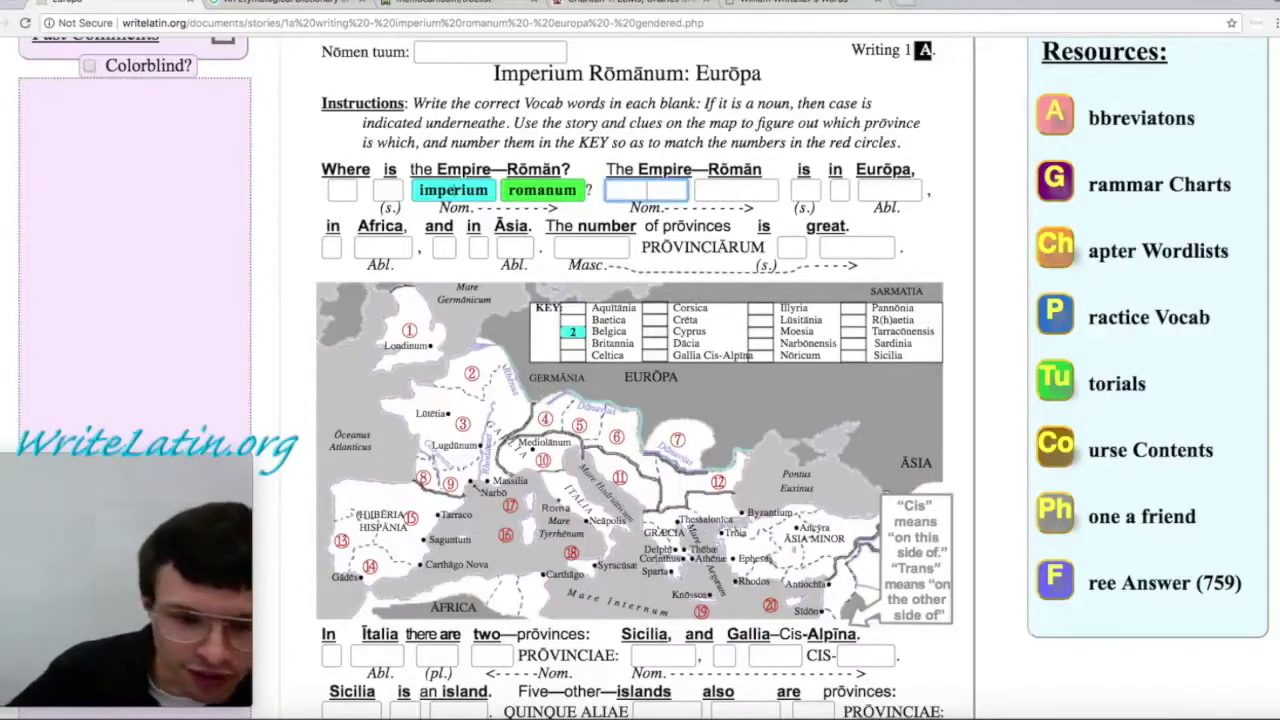
pyautogui.hotkey('ctrl', 'a')
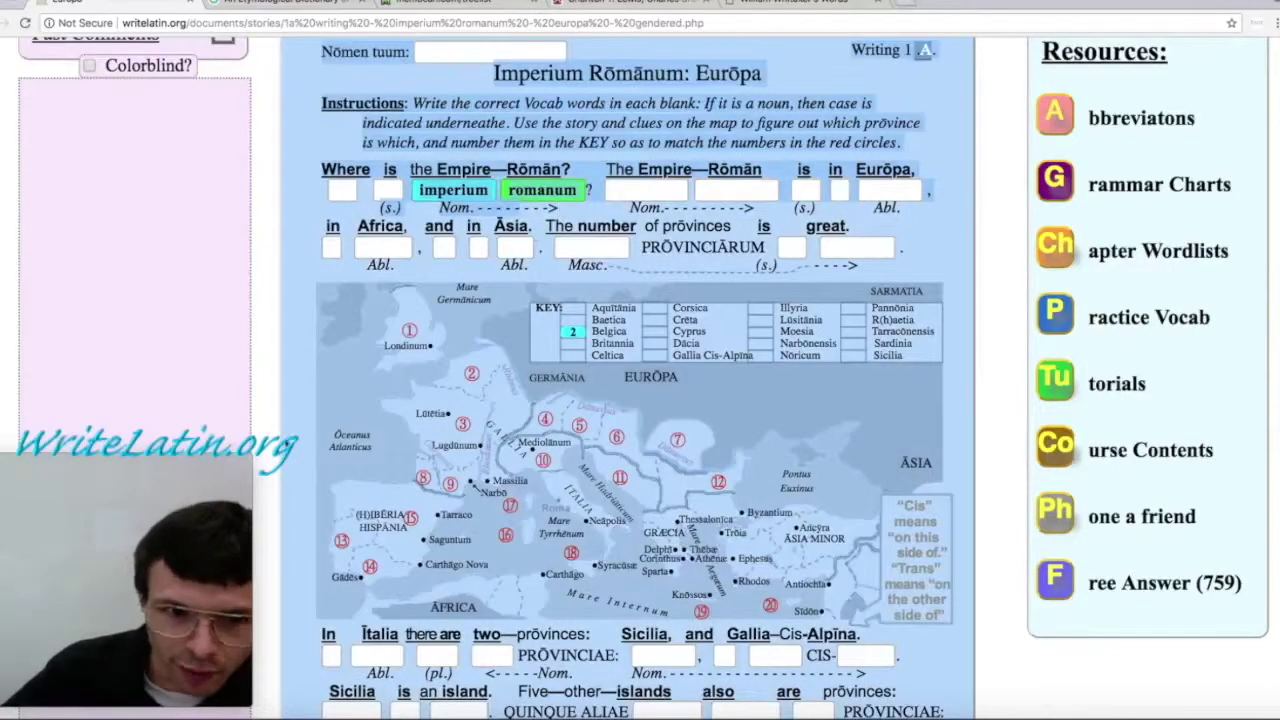
pyautogui.click(396, 248)
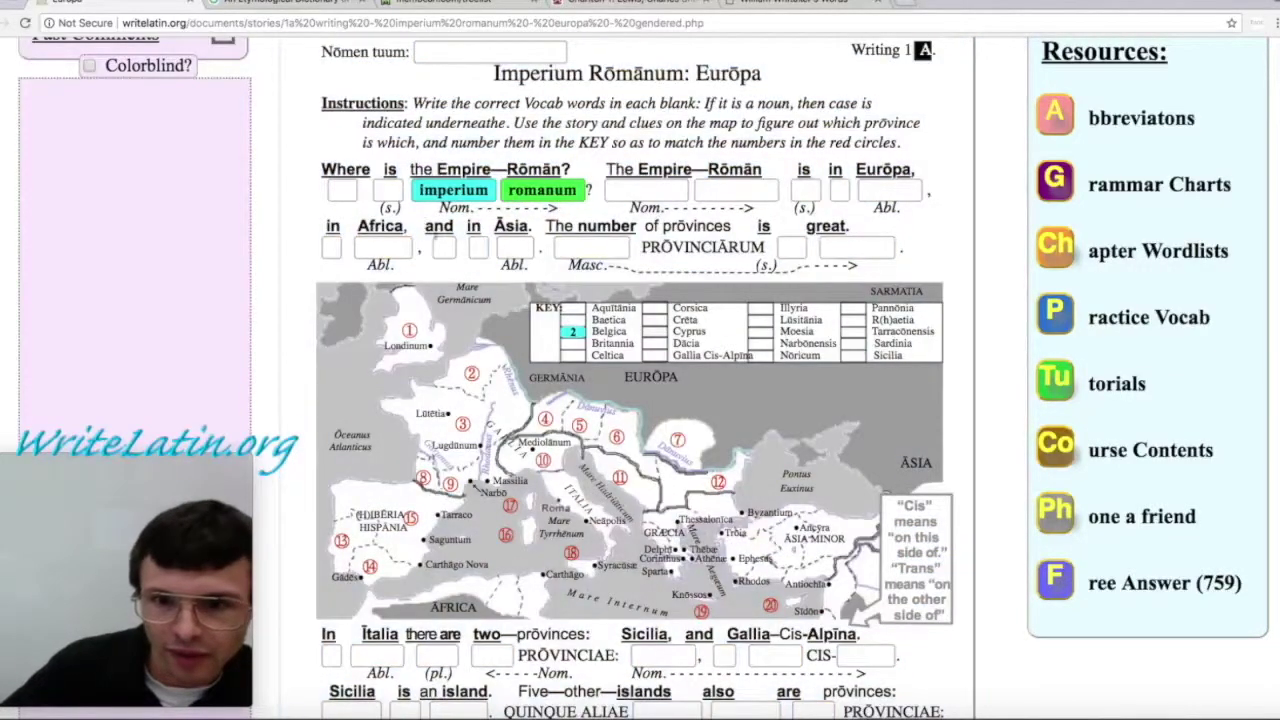
# Step: Look up the Latin word for "empire" in the worksheet's Vocab list and return to the opening question
pyautogui.scroll(-10, 466, 285)
pyautogui.scroll(-5, 469, 287)
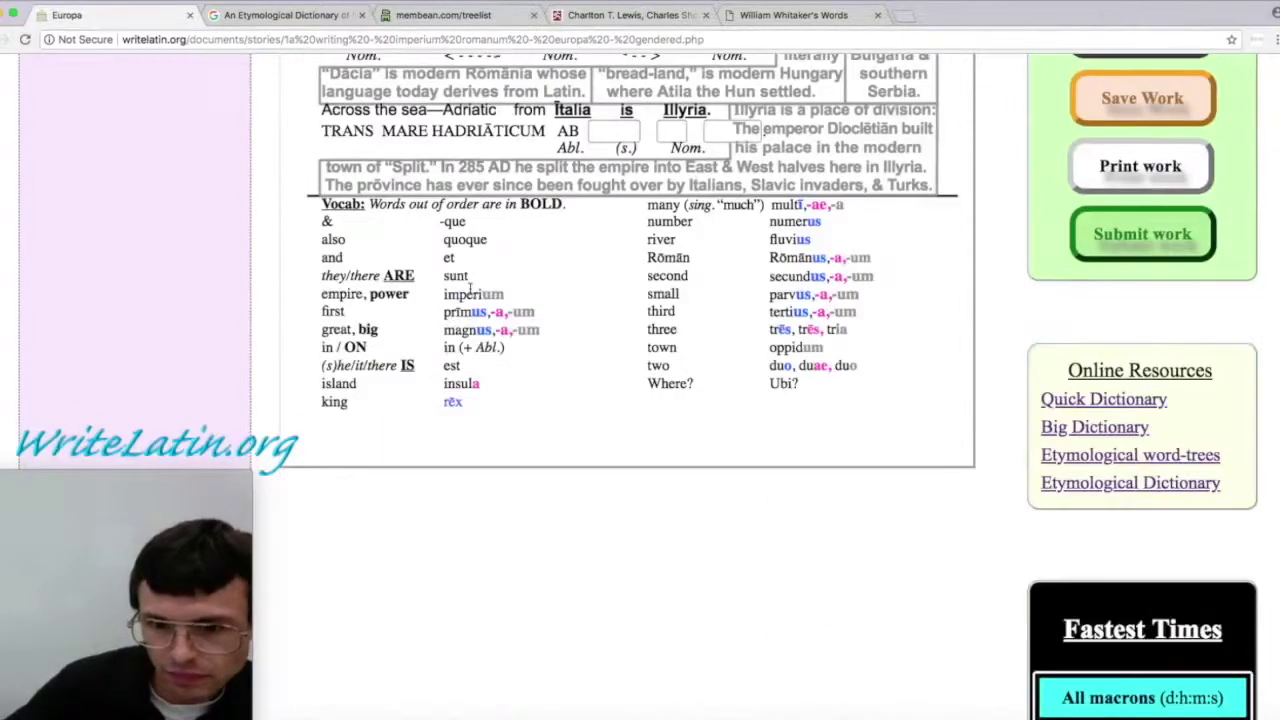
pyautogui.scroll(10, 469, 287)
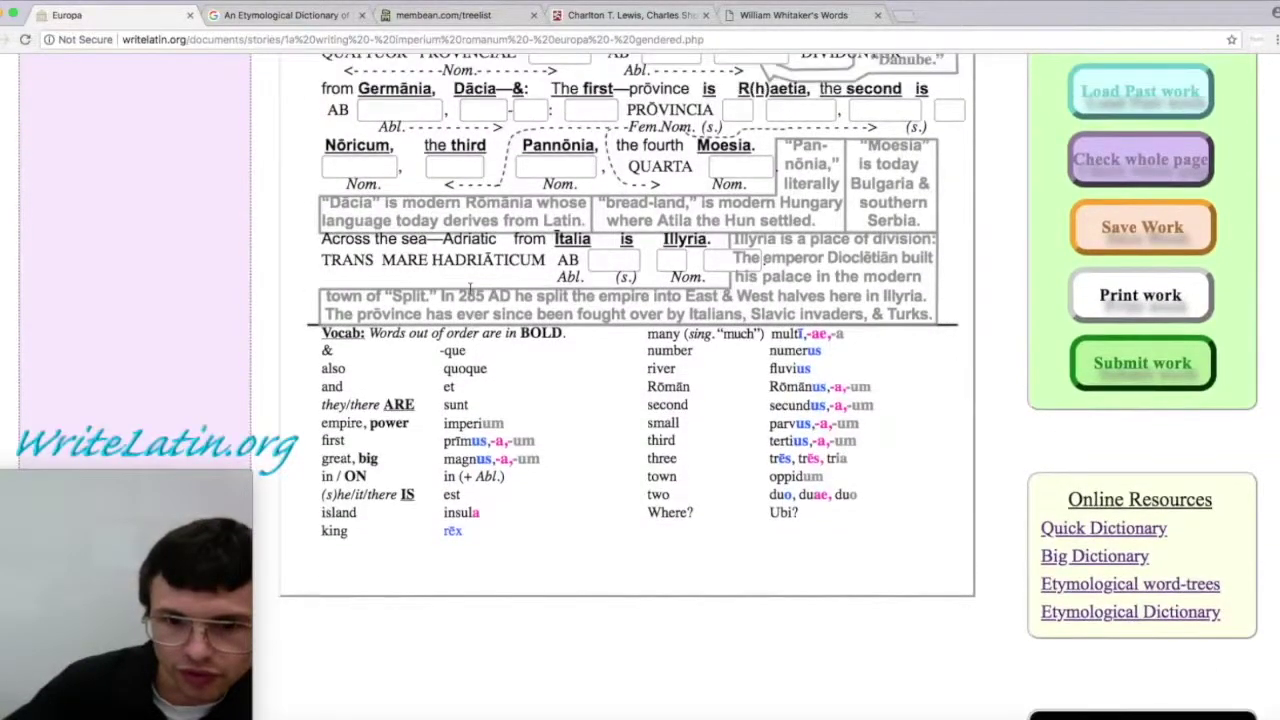
pyautogui.scroll(5, 470, 289)
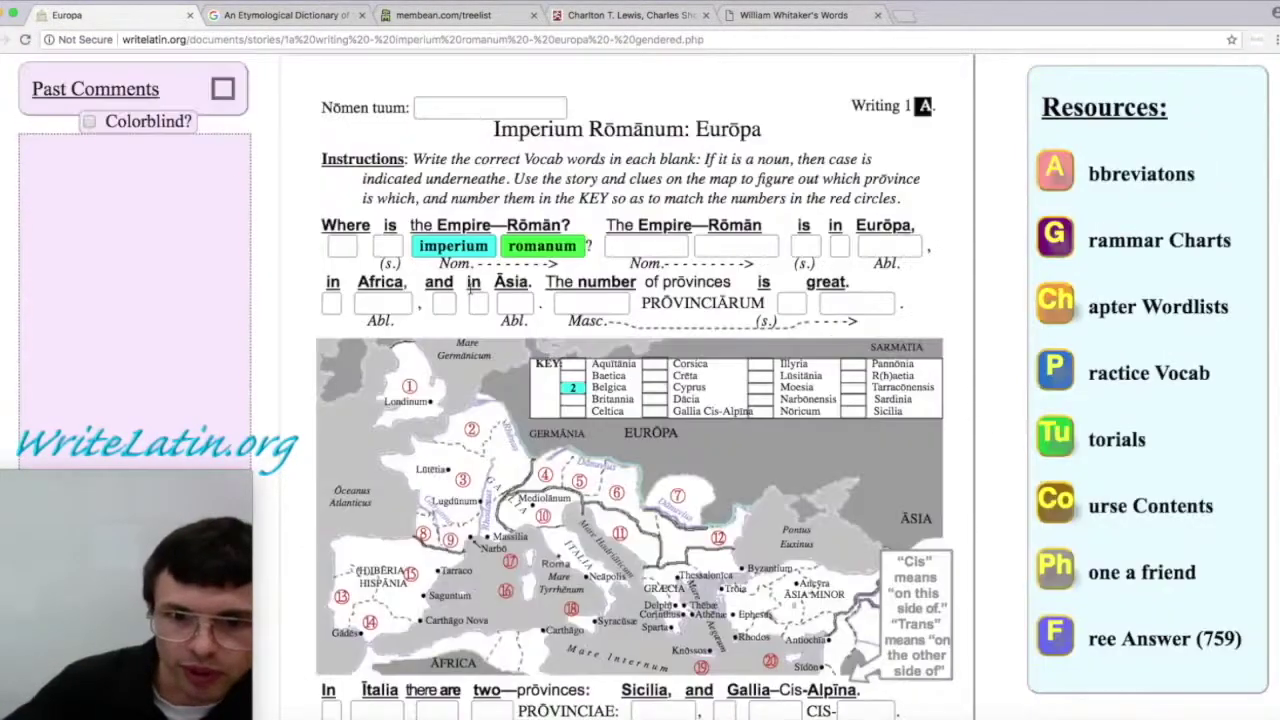
# Step: Highlight the dash joining Empire and Rōmān in the opening question, then enlarge the page to examine the linked words, case hints and map KEY
pyautogui.doubleClick(498, 226)
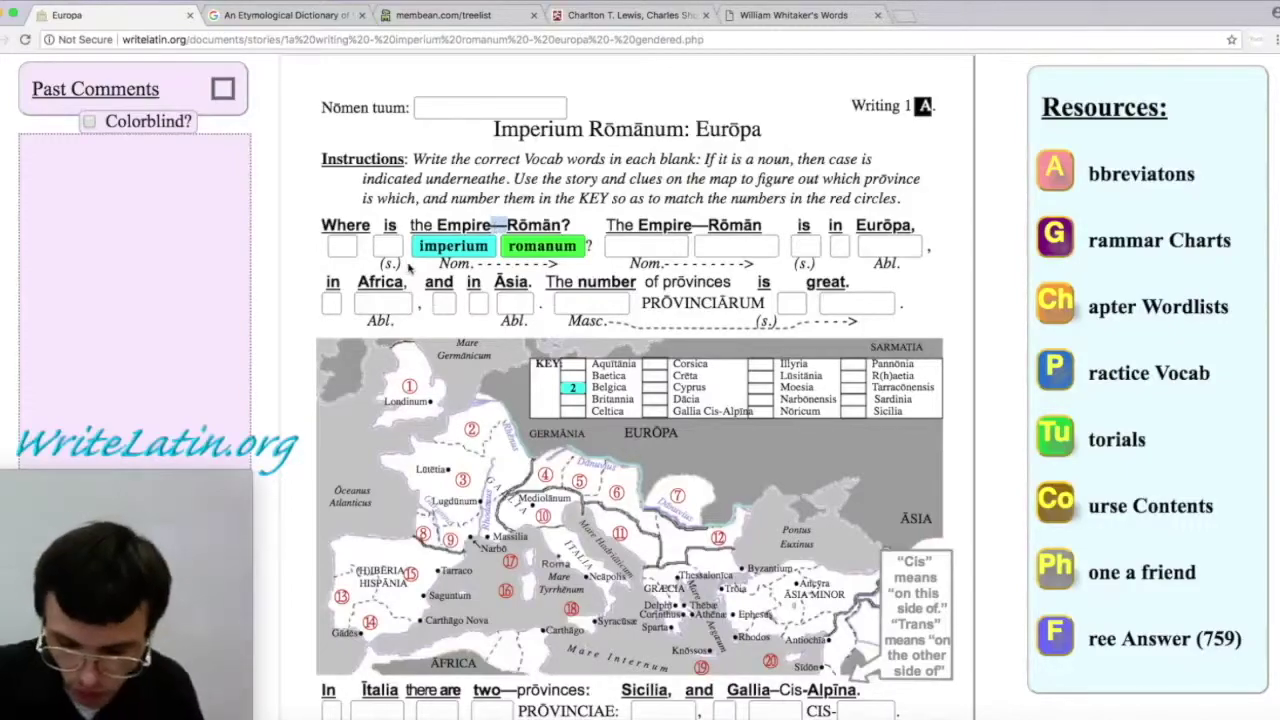
pyautogui.press('super+plus')
pyautogui.press('super+plus')
pyautogui.press('super+plus')
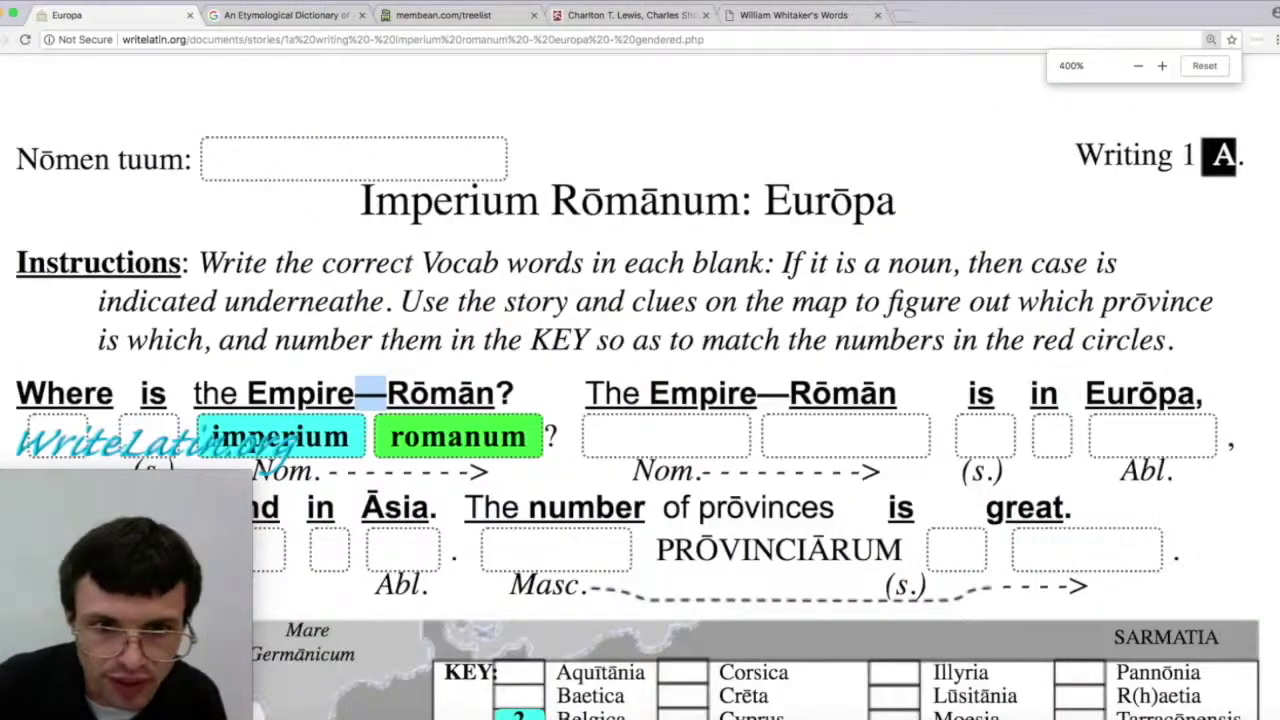
pyautogui.scroll(-2, 413, 262)
pyautogui.scroll(-2, 410, 264)
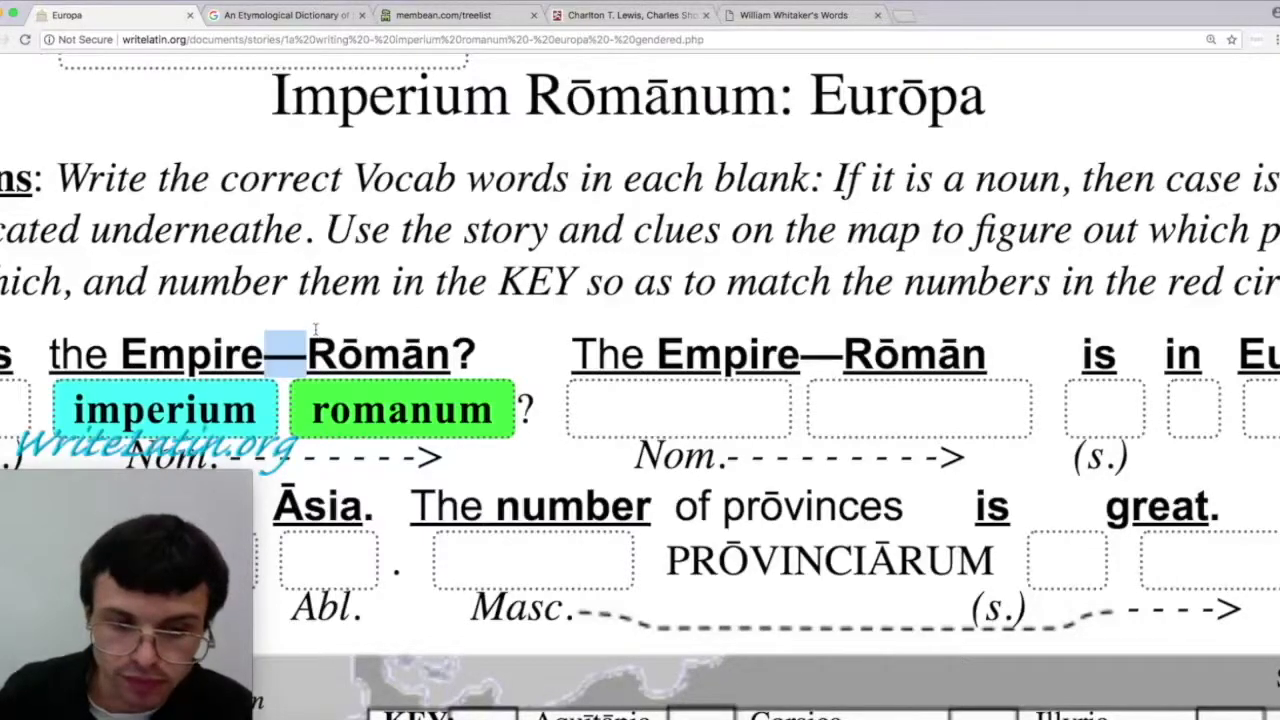
pyautogui.scroll(-1, 315, 329)
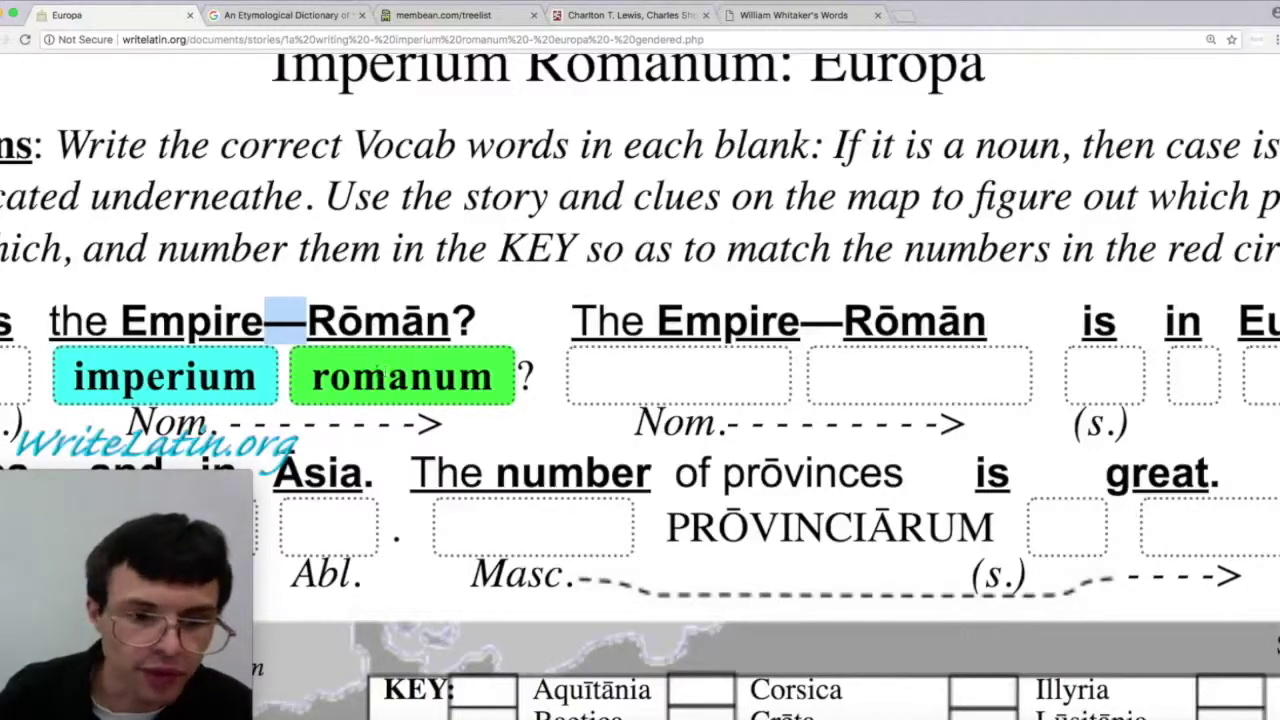
pyautogui.scroll(-1, 640, 360)
pyautogui.scroll(-15, 376, 371)
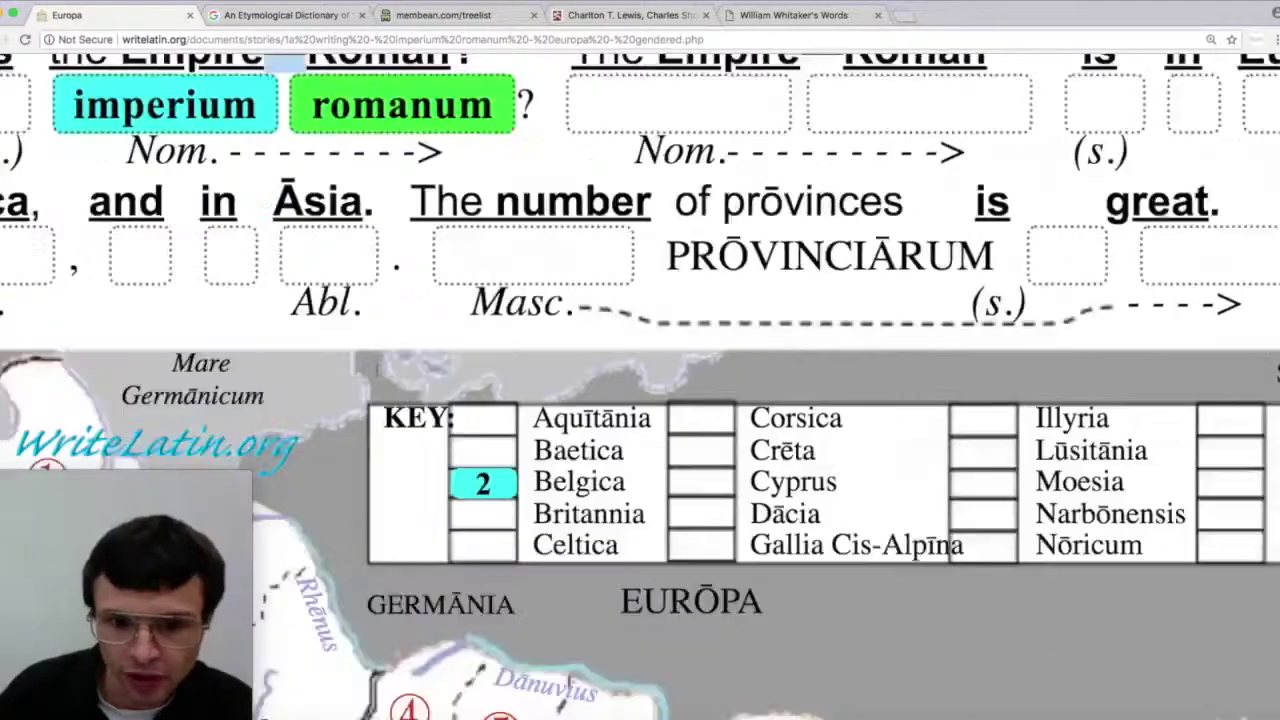
pyautogui.scroll(15, 376, 371)
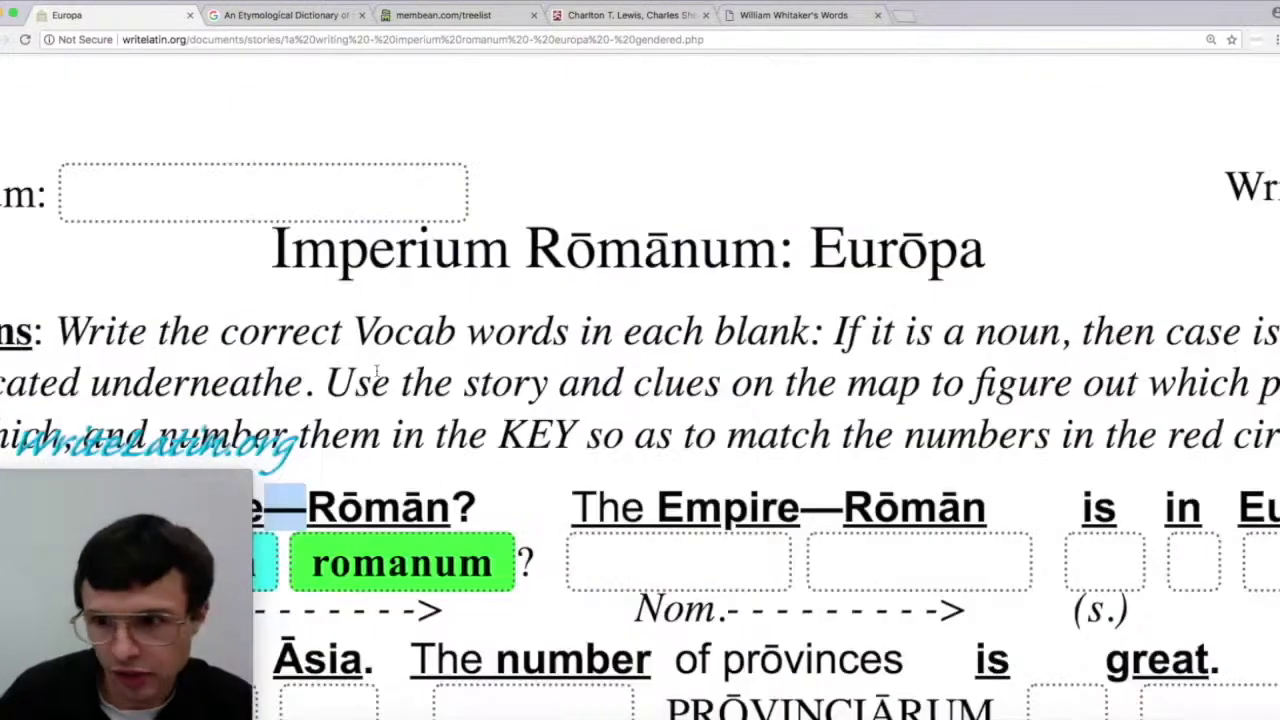